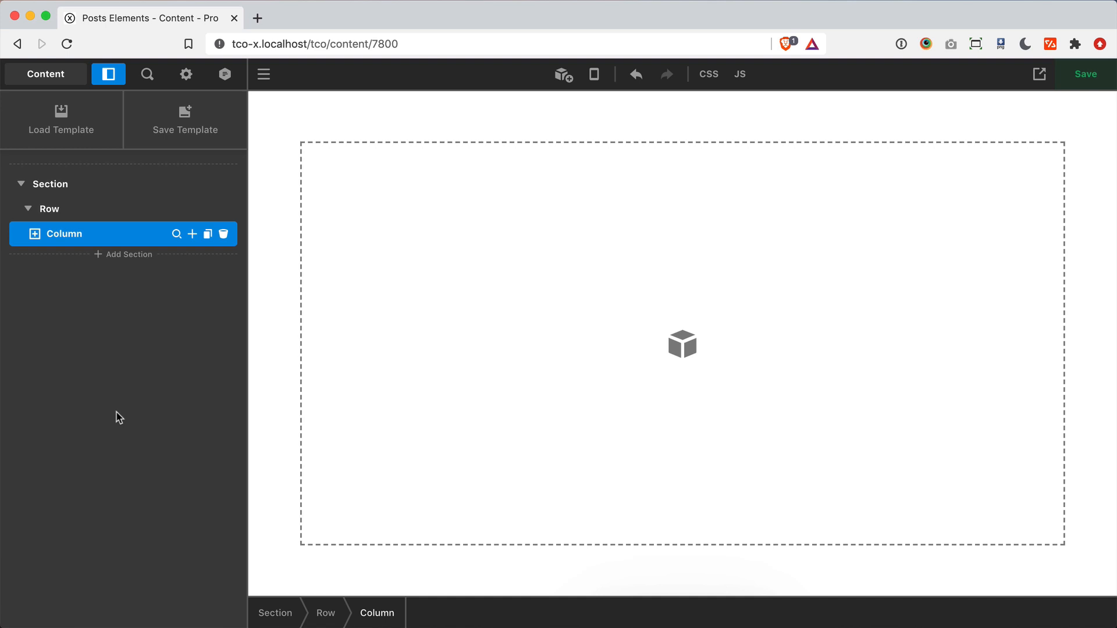
Find the posts elements and add a Posts (Minimal) element to the empty column
{"action": "left_click", "coordinate": [537, 392]}
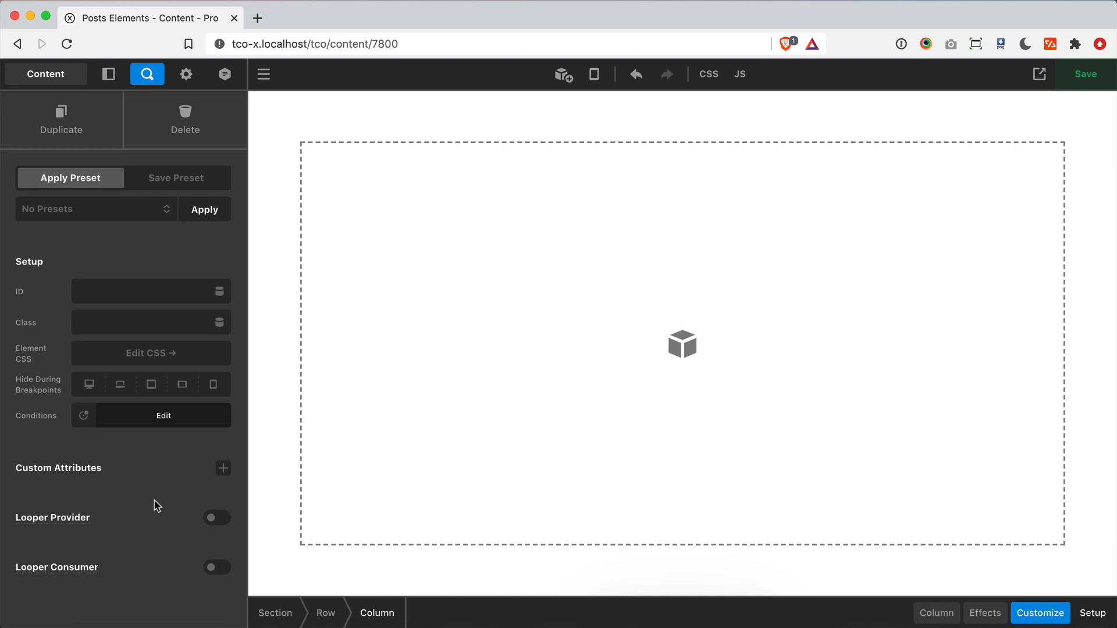
{"action": "key", "text": "super+e"}
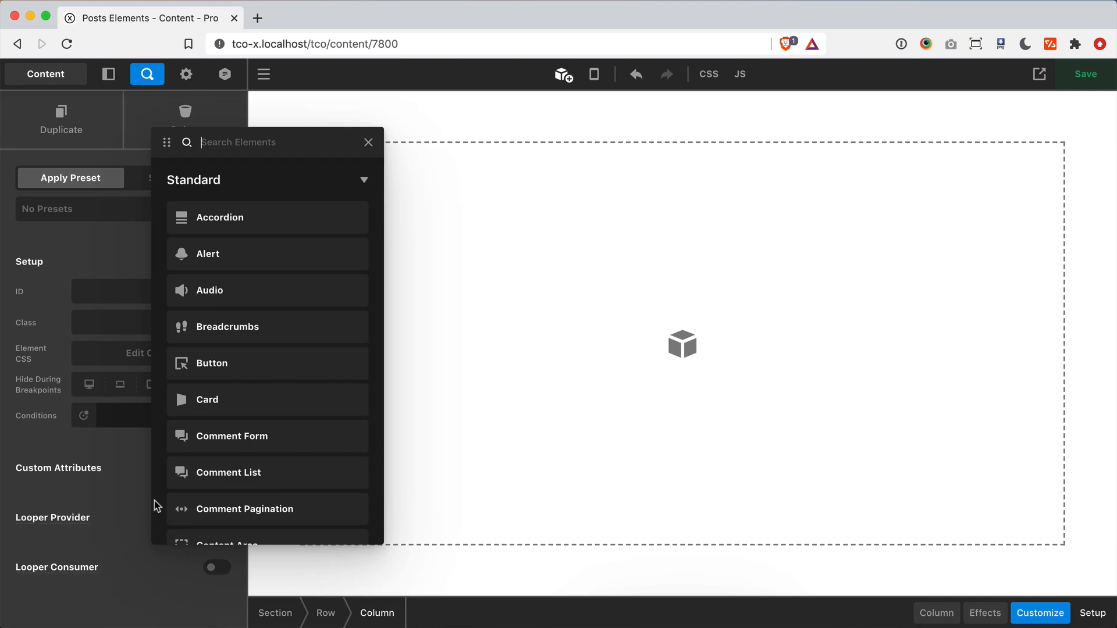
{"action": "type", "text": "posts"}
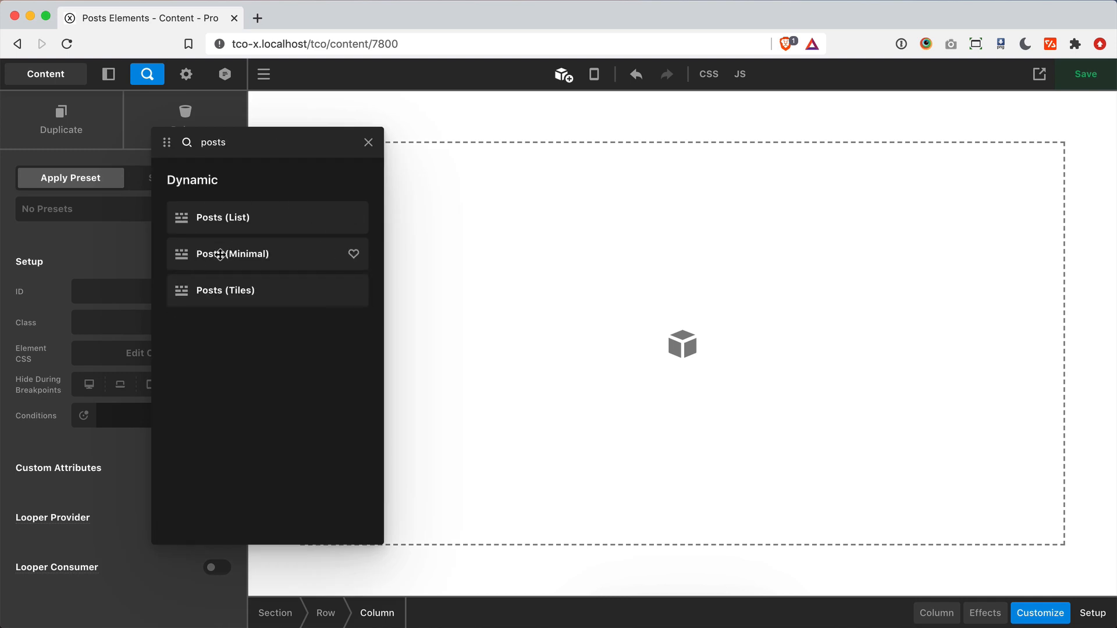
{"action": "left_click_drag", "start_coordinate": [220, 255], "coordinate": [668, 363]}
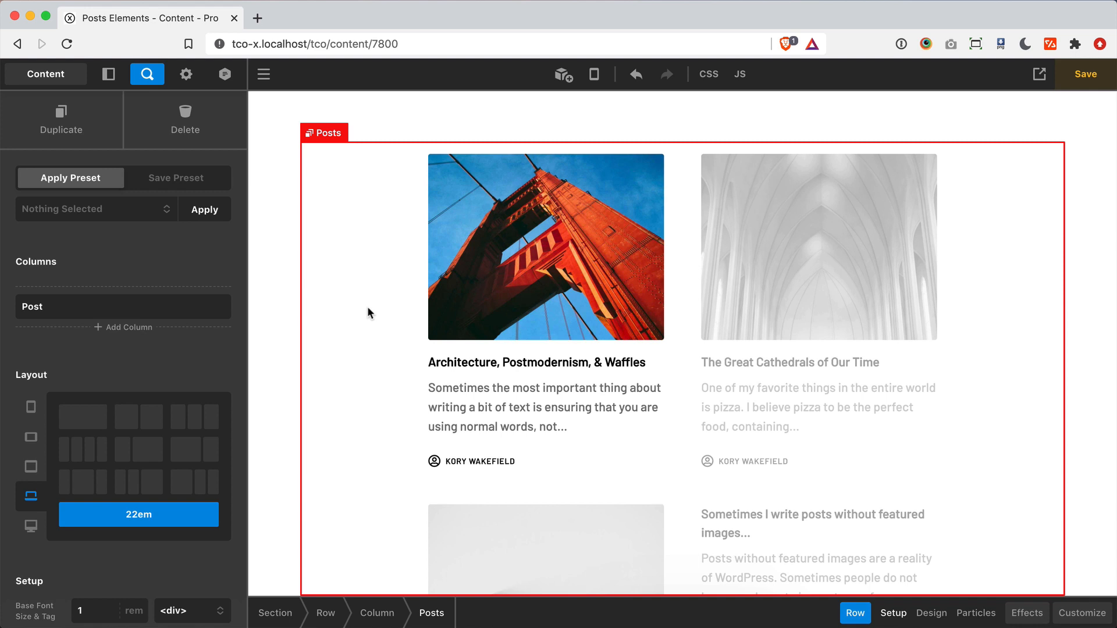
Examine the Looper Provider settings of the Posts element and the posts it outputs on the page
{"action": "left_click", "coordinate": [108, 74]}
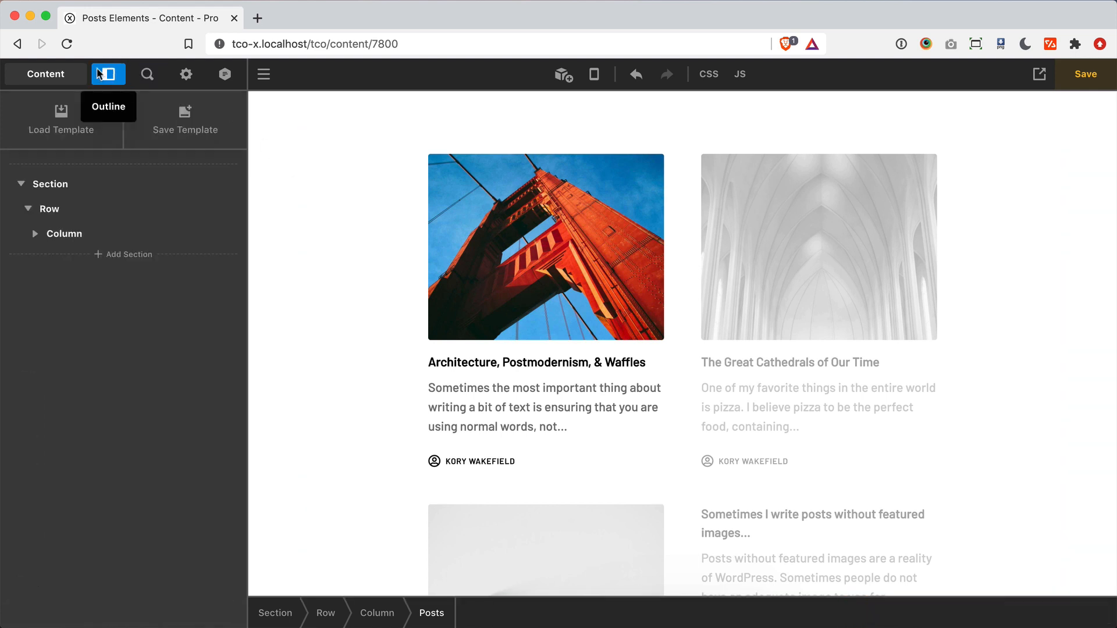
{"action": "left_click", "coordinate": [35, 234]}
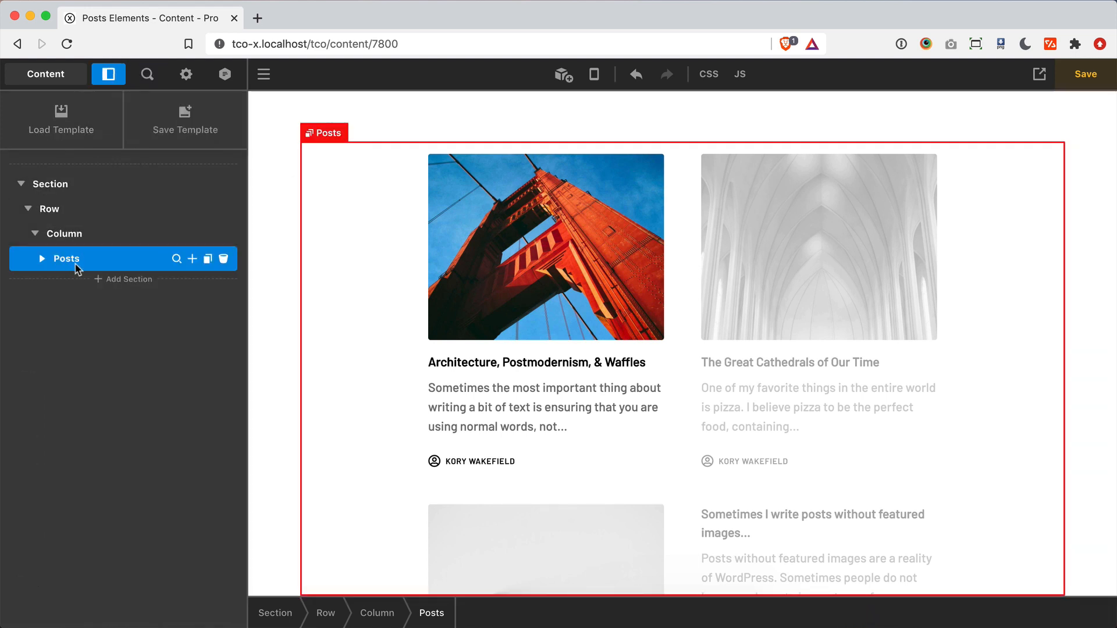
{"action": "left_click", "coordinate": [176, 258]}
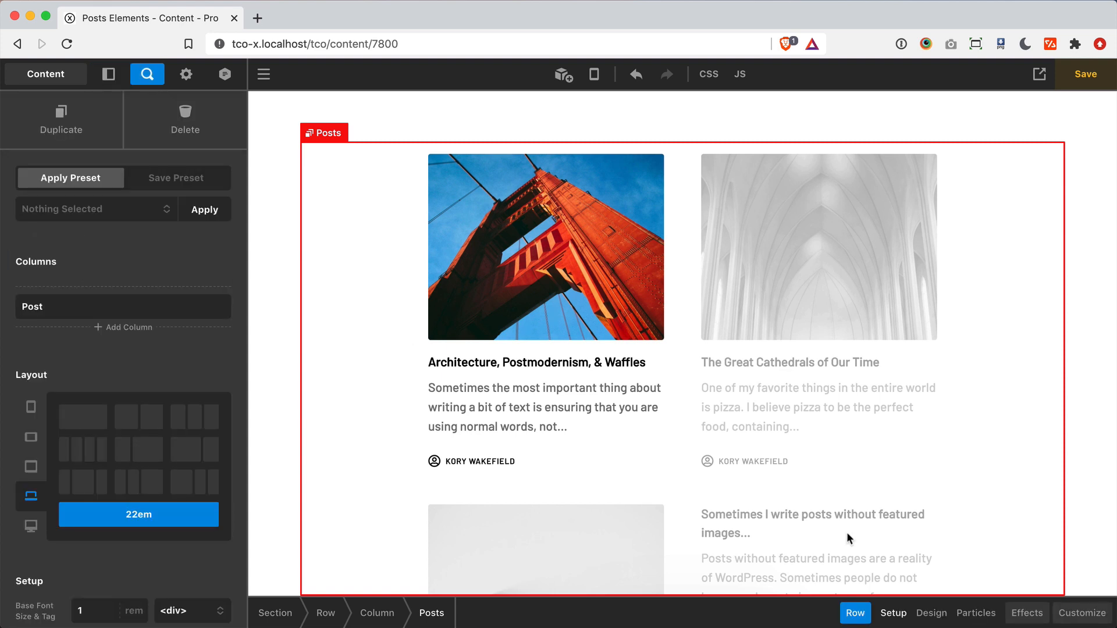
{"action": "left_click", "coordinate": [1097, 613]}
{"action": "scroll", "coordinate": [135, 494], "scroll_direction": "down", "scroll_amount": 1}
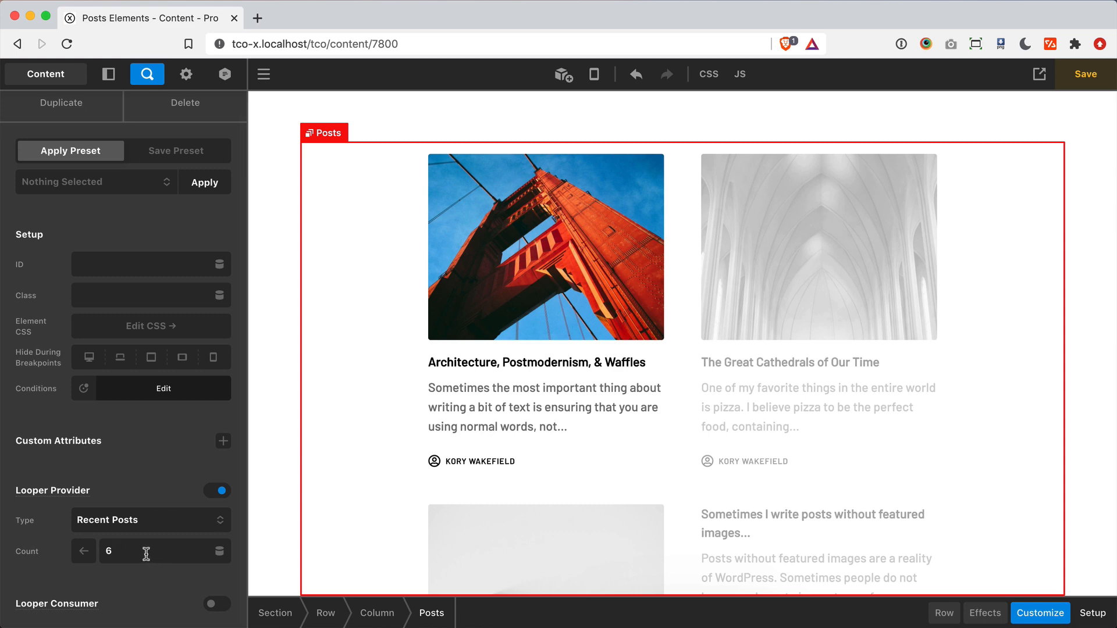
{"action": "scroll", "coordinate": [303, 471], "scroll_direction": "down", "scroll_amount": 10}
{"action": "scroll", "coordinate": [302, 471], "scroll_direction": "down", "scroll_amount": 5}
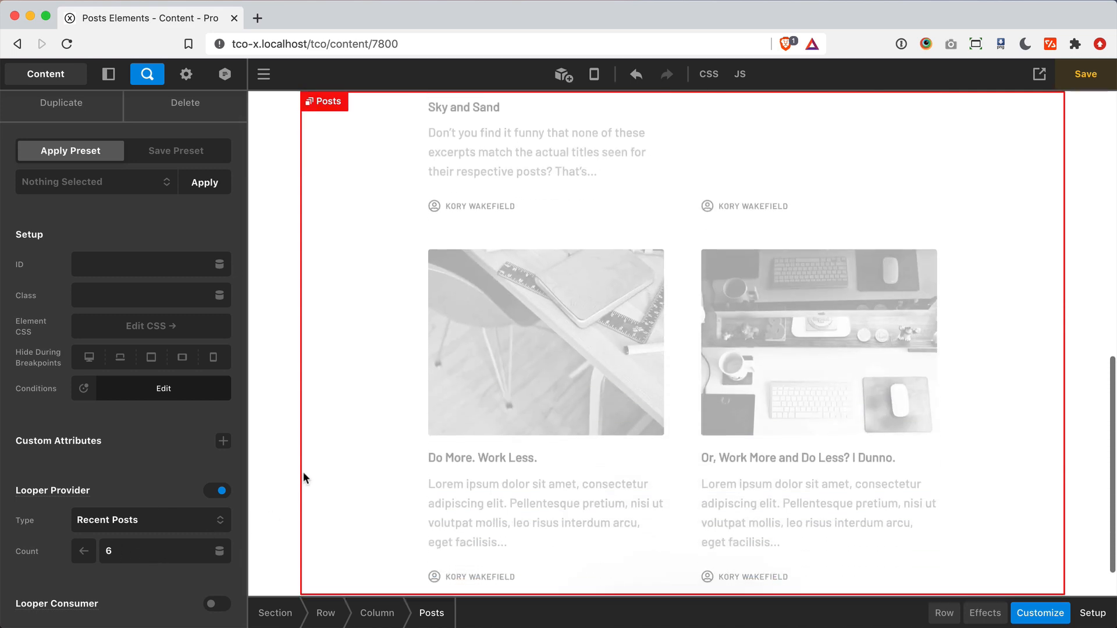
{"action": "scroll", "coordinate": [303, 471], "scroll_direction": "up", "scroll_amount": 15}
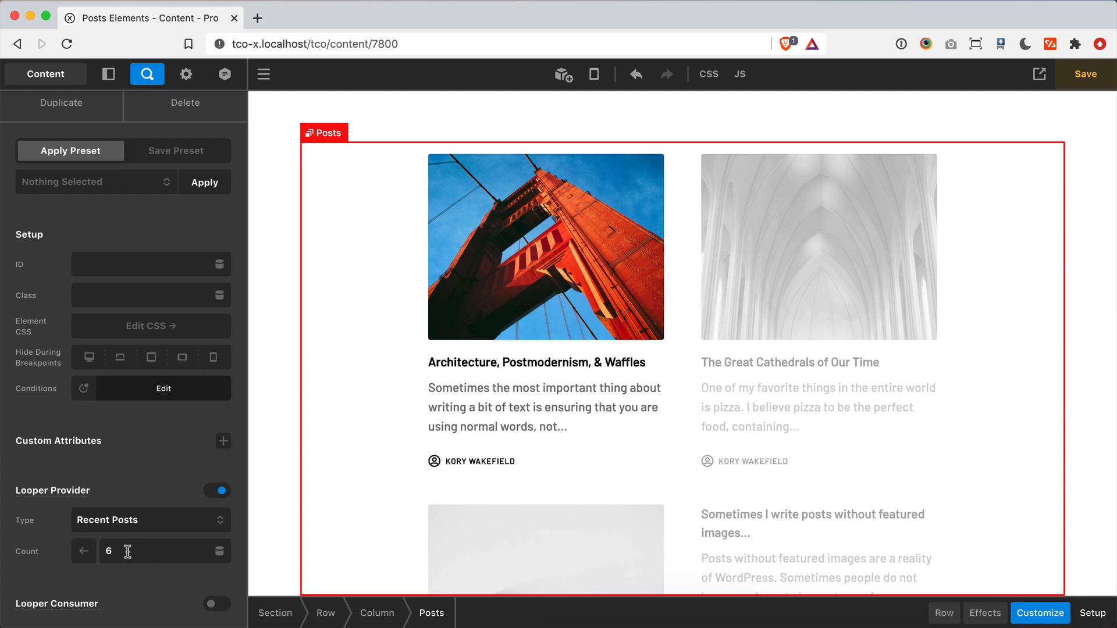
Try the default count on the Posts element's Looper Provider, review the posts, and restore a custom count of 6
{"action": "left_click", "coordinate": [84, 551]}
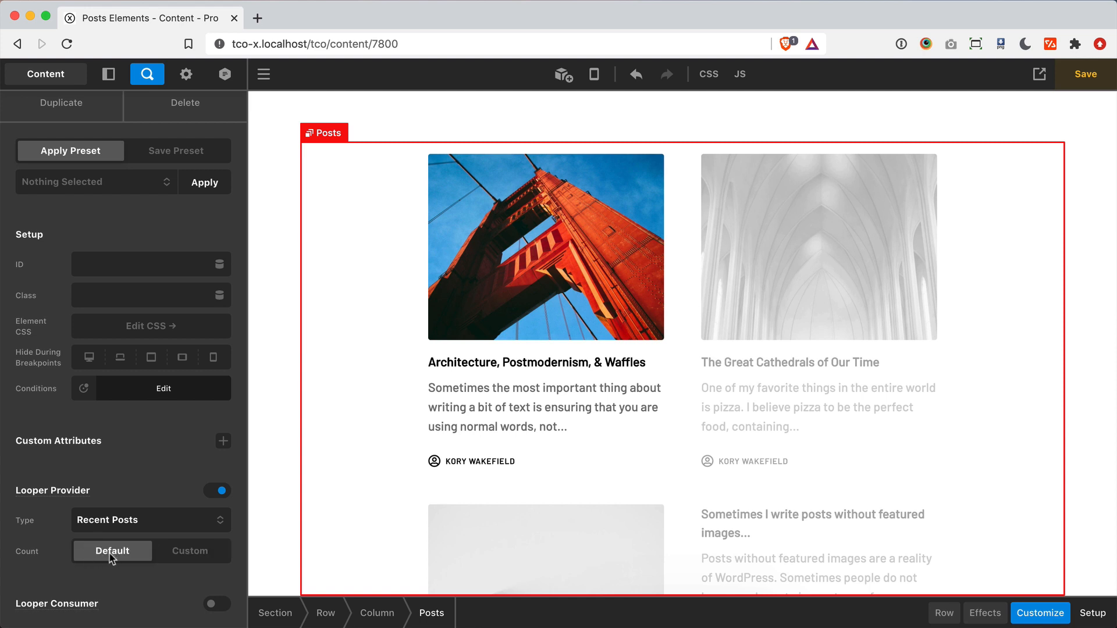
{"action": "scroll", "coordinate": [284, 470], "scroll_direction": "down", "scroll_amount": 15}
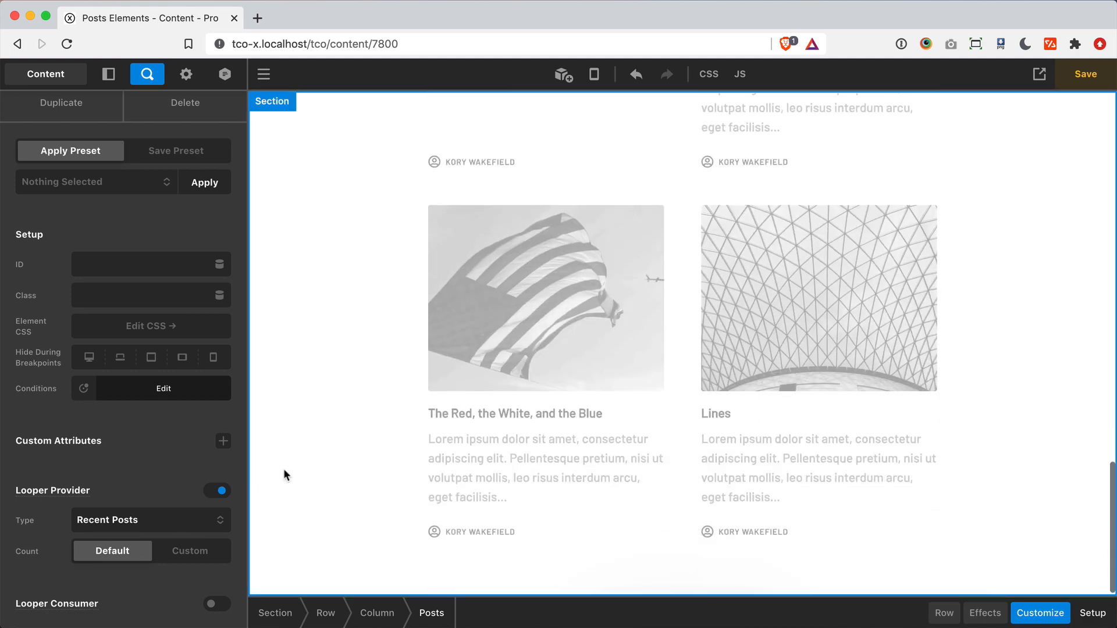
{"action": "scroll", "coordinate": [284, 475], "scroll_direction": "up", "scroll_amount": 10}
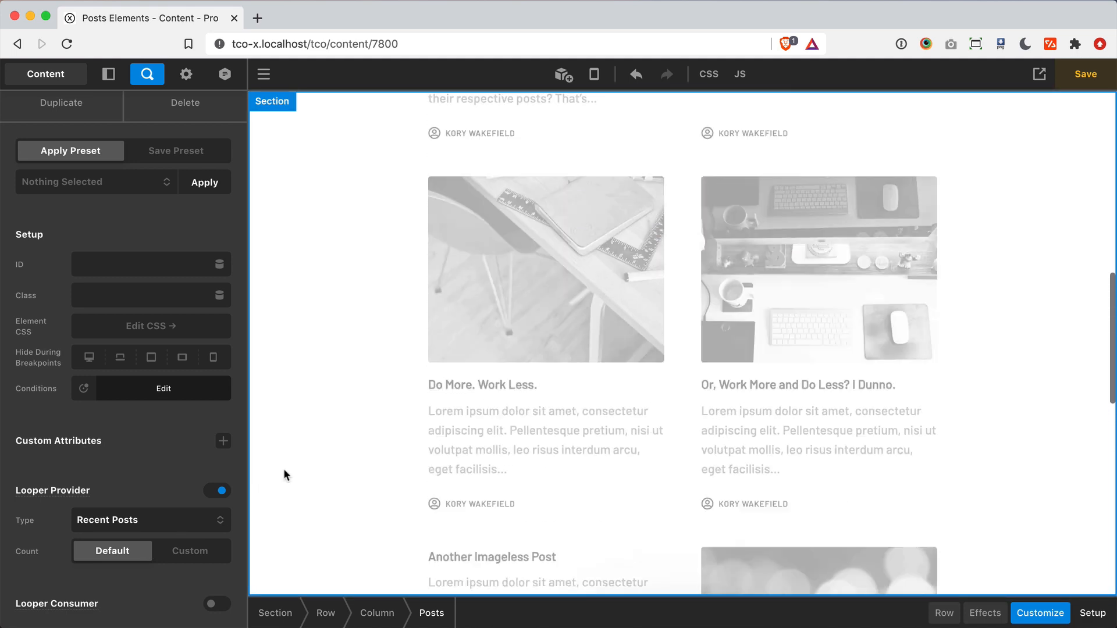
{"action": "scroll", "coordinate": [284, 469], "scroll_direction": "up", "scroll_amount": 5}
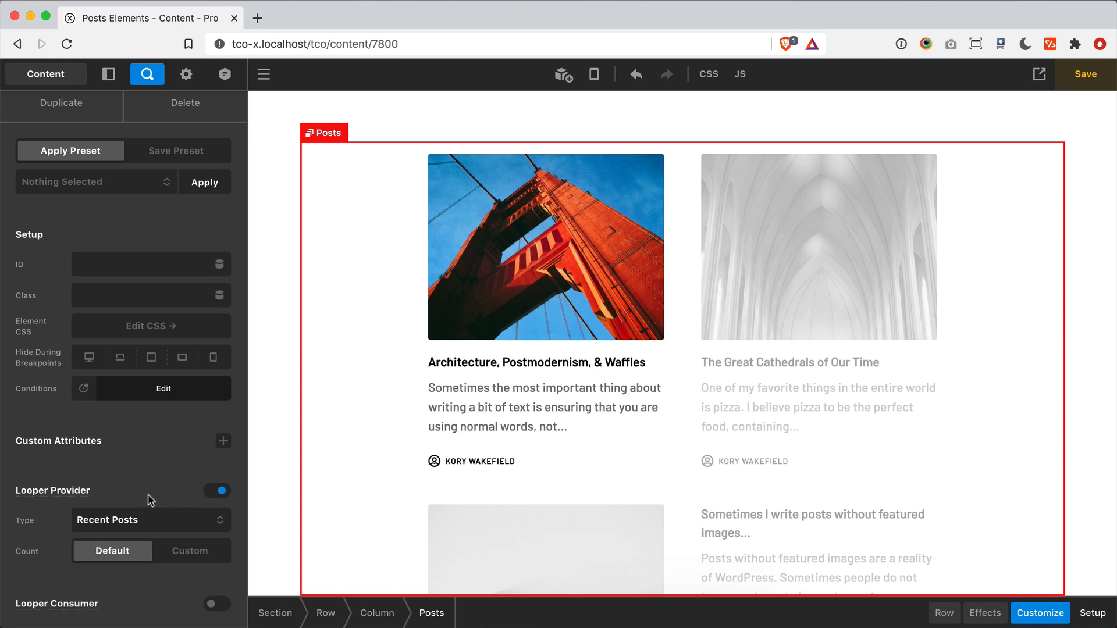
{"action": "left_click", "coordinate": [188, 551]}
{"action": "double_click", "coordinate": [145, 550]}
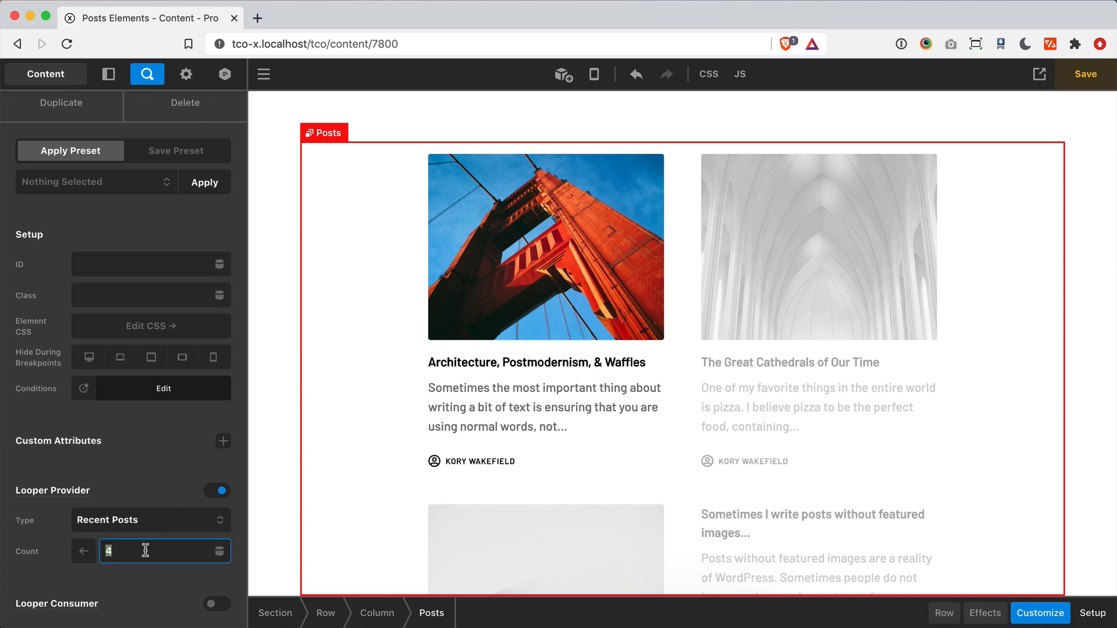
{"action": "type", "text": "6"}
Open the customization settings of the Post column inside Posts to view its Looper Consumer options
{"action": "left_click", "coordinate": [108, 73]}
{"action": "left_click", "coordinate": [42, 258]}
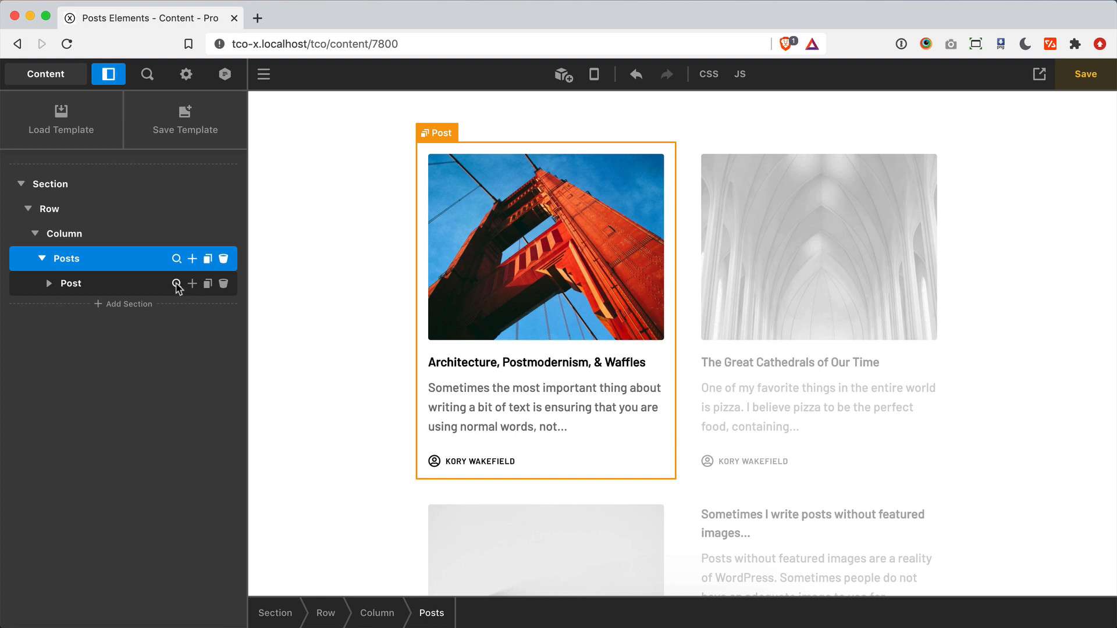
{"action": "left_click", "coordinate": [177, 284]}
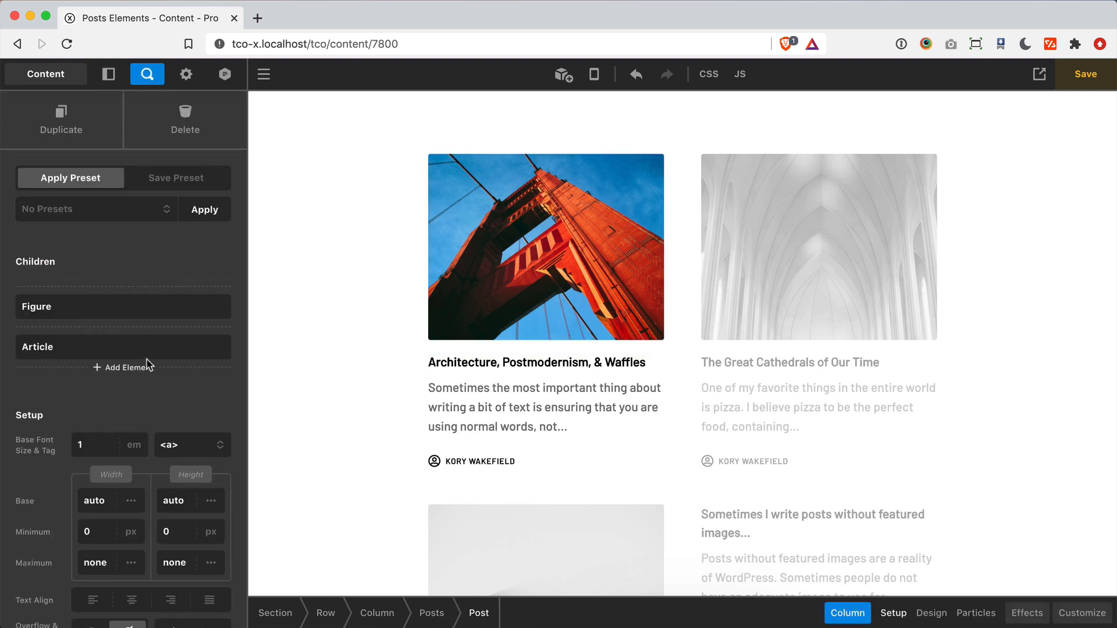
{"action": "left_click", "coordinate": [1086, 613]}
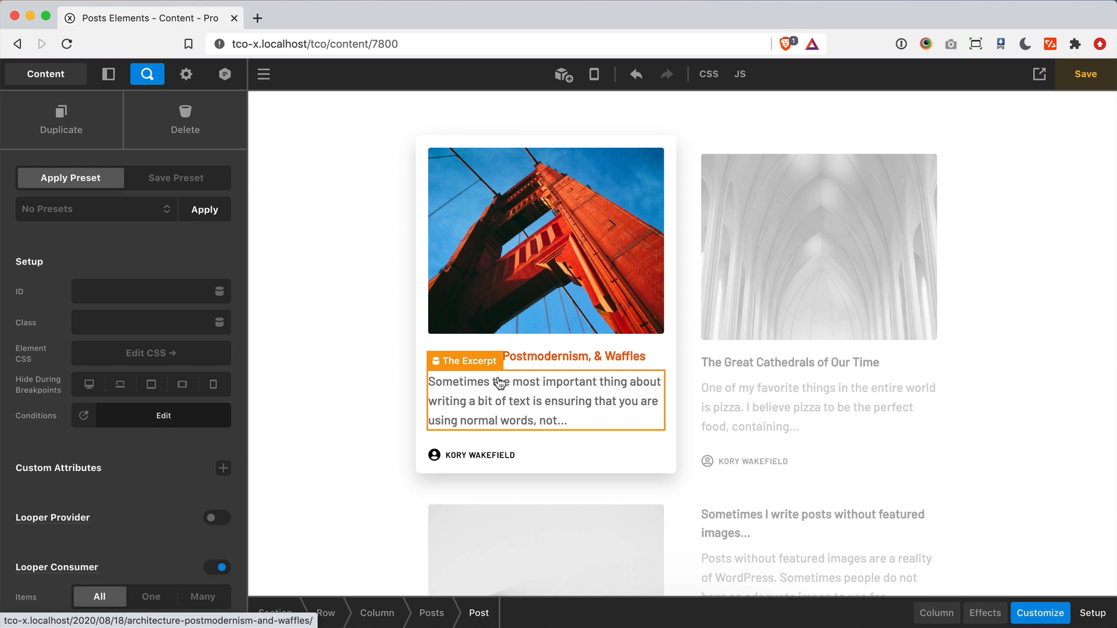
Expand Post and its Article in the outline to view the nested elements
{"action": "left_click", "coordinate": [108, 74]}
{"action": "left_click", "coordinate": [49, 284]}
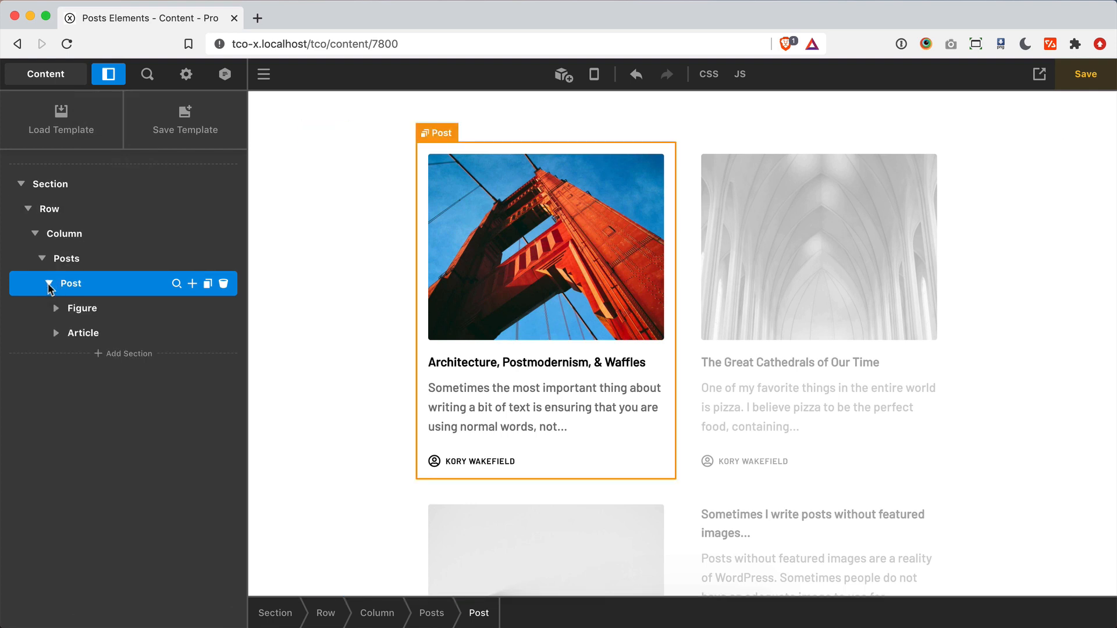
{"action": "left_click", "coordinate": [56, 333]}
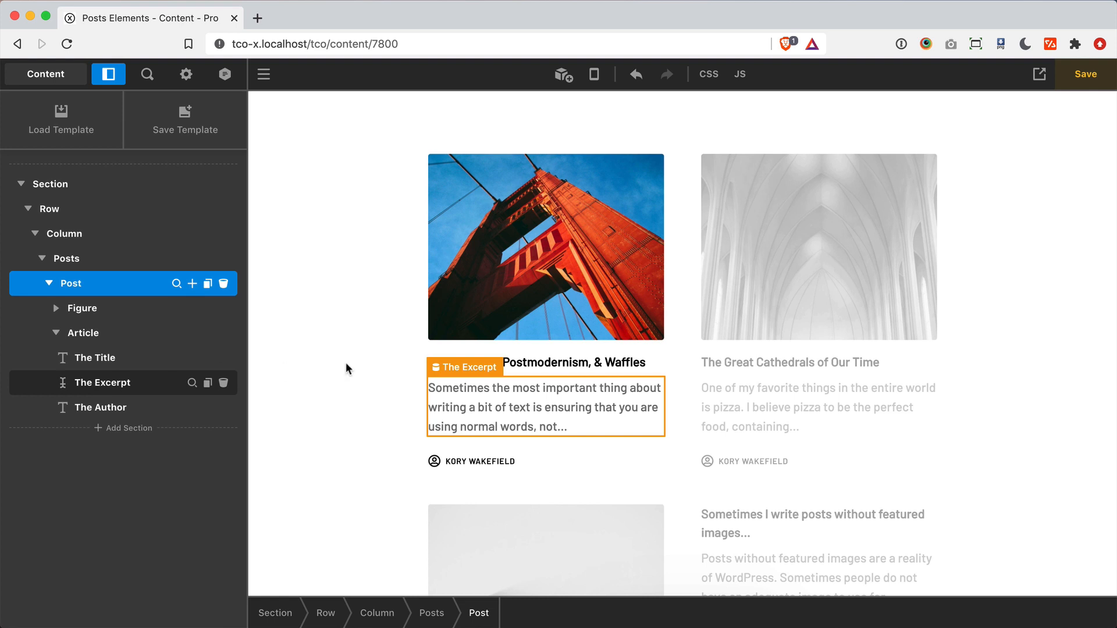
Try a base font size of 1.25 em on The Title, review the posts, and restore it to 1 em
{"action": "left_click", "coordinate": [559, 352]}
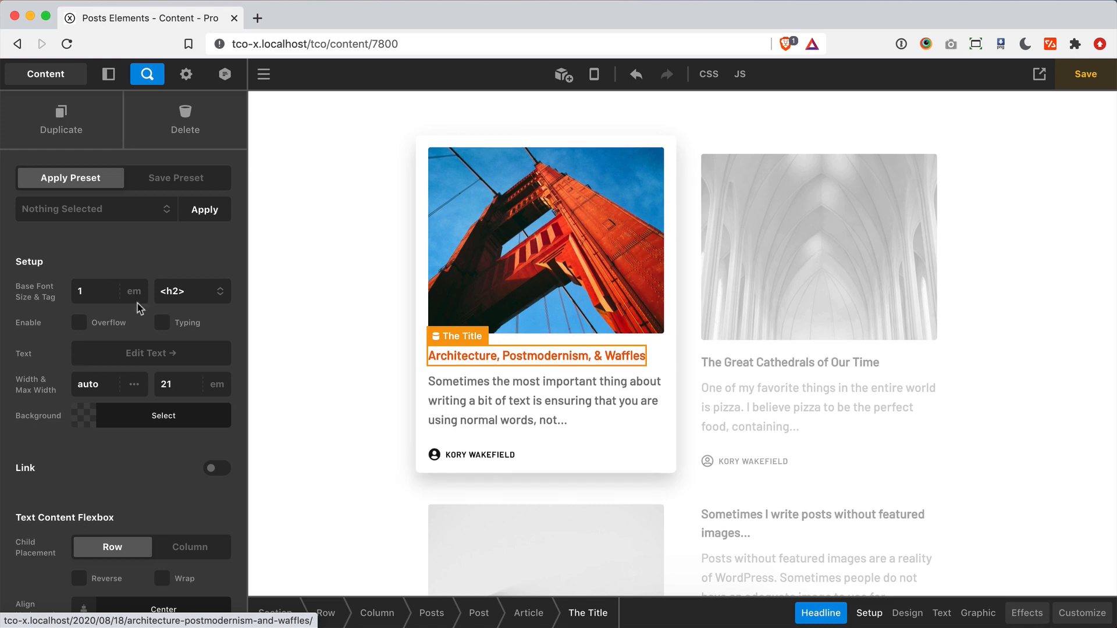
{"action": "left_click", "coordinate": [100, 295]}
{"action": "type", "text": ".25"}
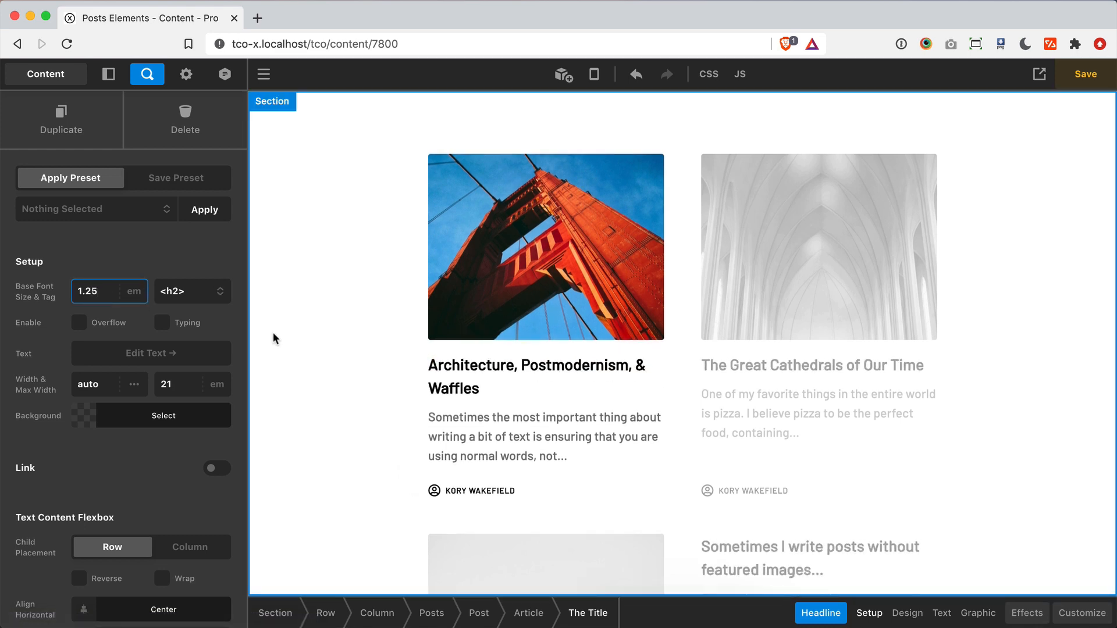
{"action": "scroll", "coordinate": [274, 334], "scroll_direction": "down", "scroll_amount": 4}
{"action": "scroll", "coordinate": [273, 334], "scroll_direction": "up", "scroll_amount": 4}
{"action": "scroll", "coordinate": [273, 334], "scroll_direction": "up", "scroll_amount": 1}
{"action": "double_click", "coordinate": [105, 291]}
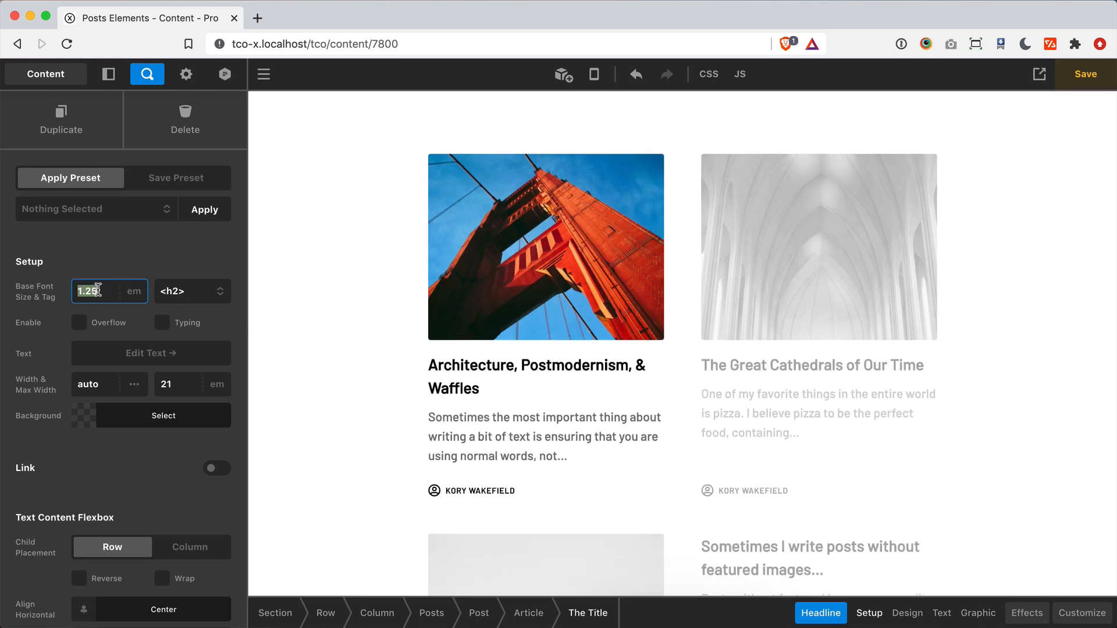
{"action": "type", "text": "1"}
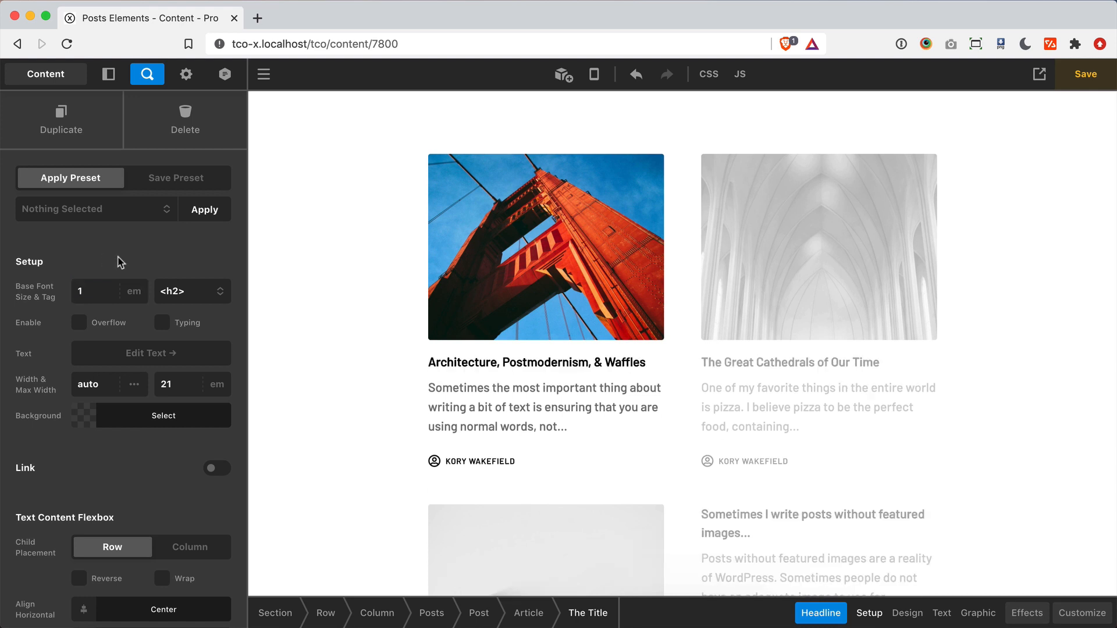
Try the text color rgba(0, 0, 0, 0.98) on The Excerpt and restore rgba(0, 0, 0, 0.55)
{"action": "left_click", "coordinate": [487, 399]}
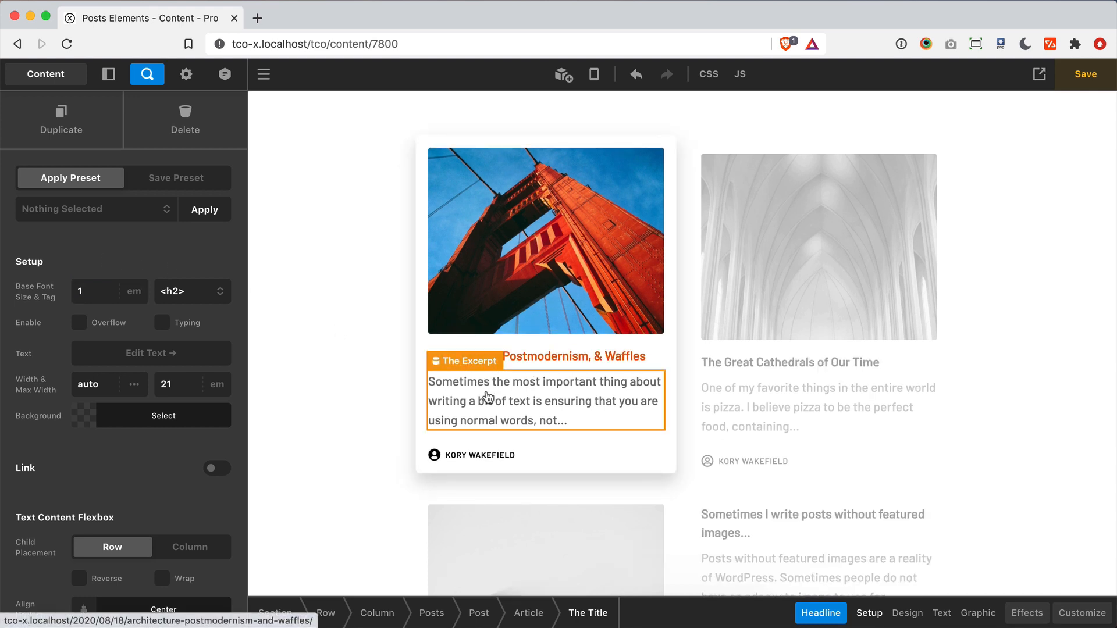
{"action": "scroll", "coordinate": [87, 395], "scroll_direction": "down", "scroll_amount": 10}
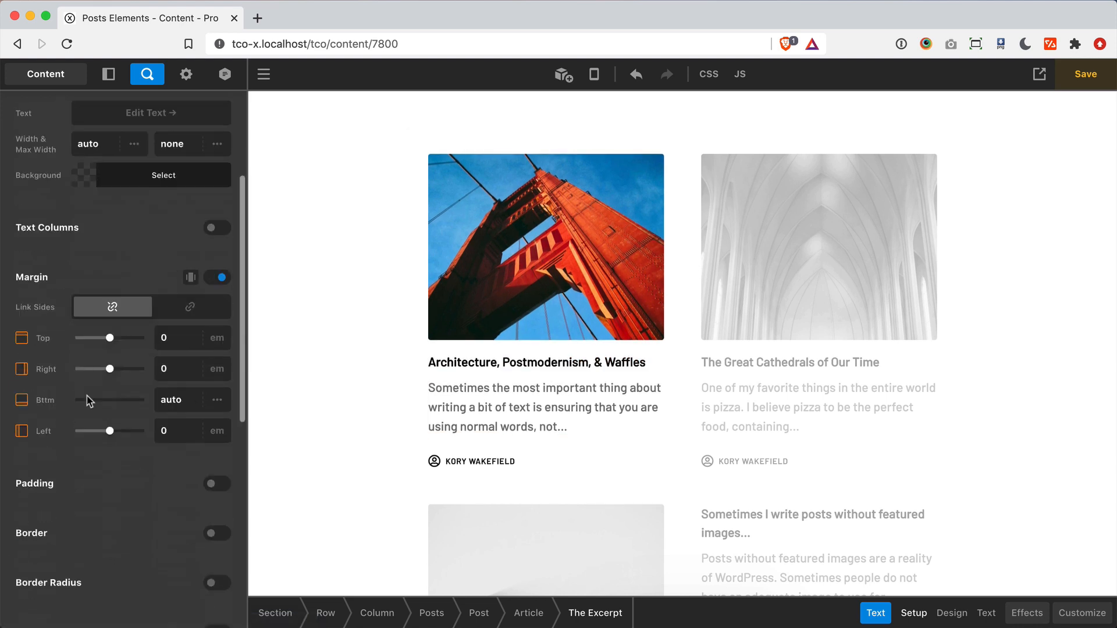
{"action": "left_click", "coordinate": [157, 551]}
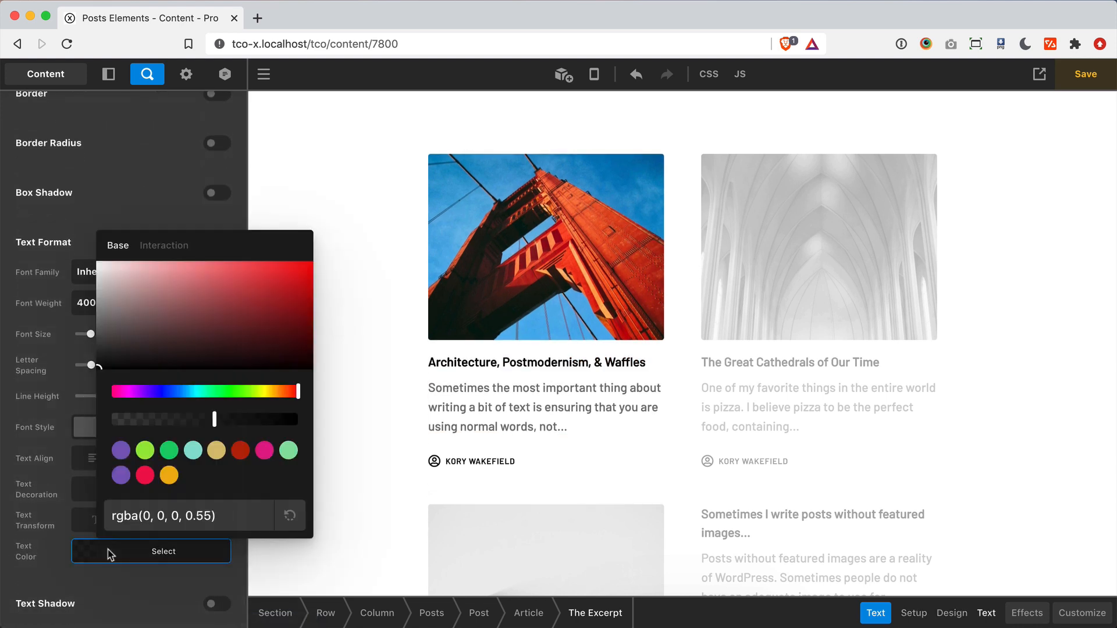
{"action": "triple_click", "coordinate": [213, 515]}
{"action": "key", "text": "super+c"}
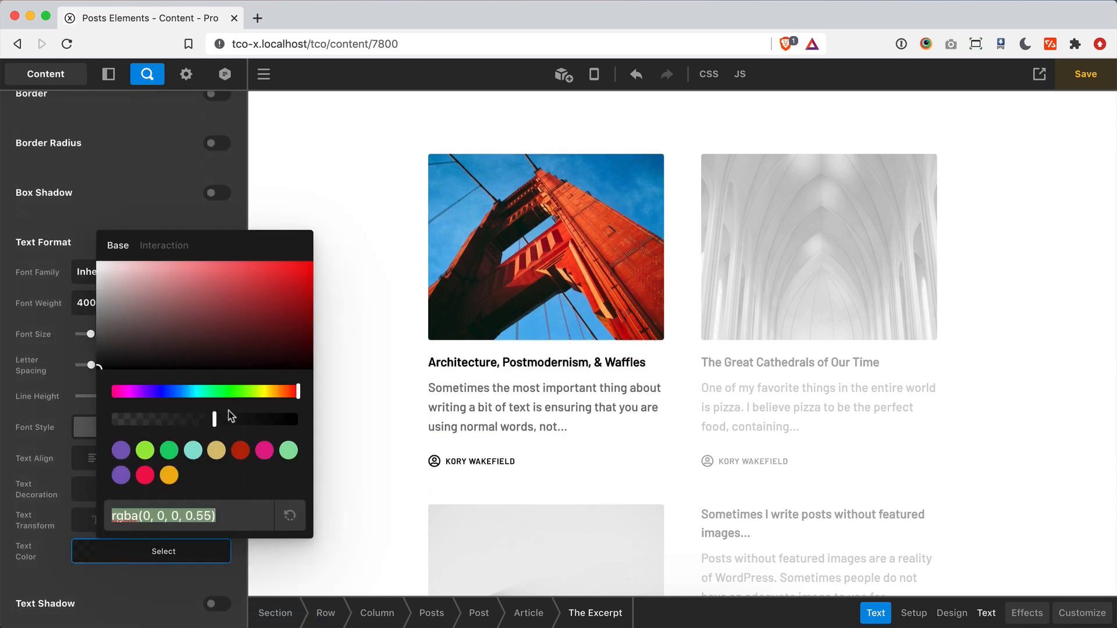
{"action": "left_click", "coordinate": [267, 420]}
{"action": "left_click_drag", "start_coordinate": [269, 423], "coordinate": [294, 420]}
{"action": "triple_click", "coordinate": [180, 515]}
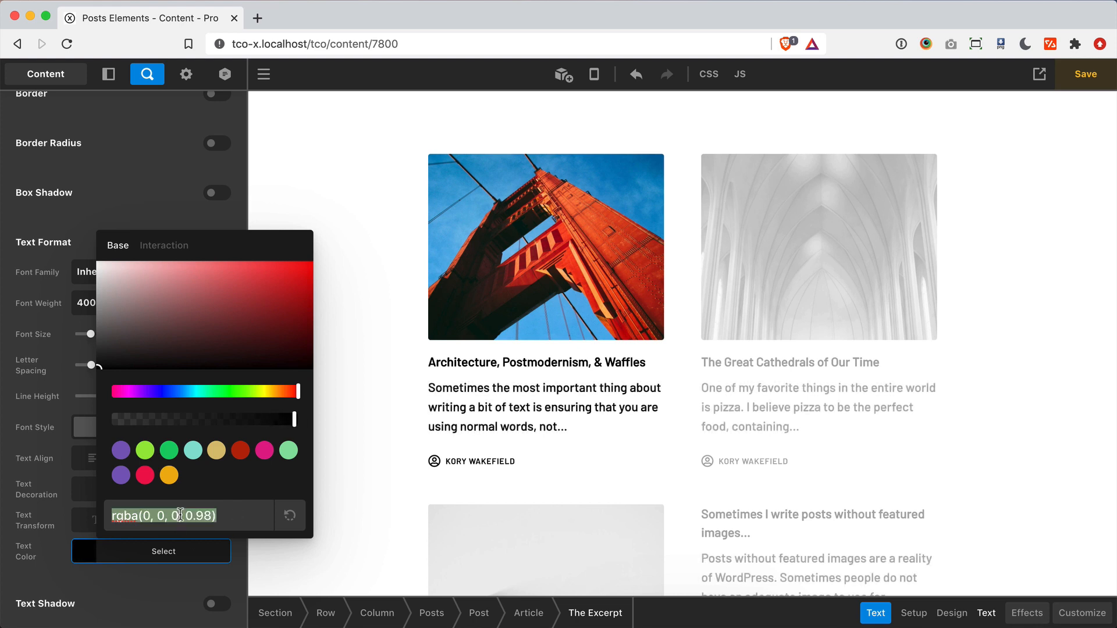
{"action": "key", "text": "super+v"}
{"action": "left_click", "coordinate": [124, 206]}
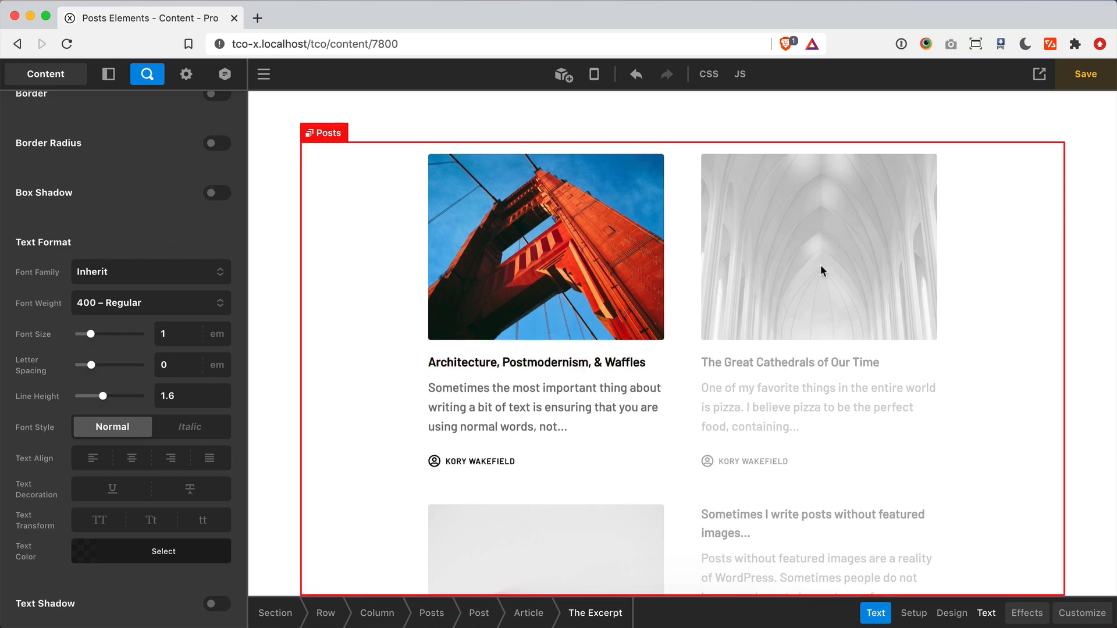
{"action": "scroll", "coordinate": [823, 268], "scroll_direction": "down", "scroll_amount": 5}
{"action": "scroll", "coordinate": [821, 266], "scroll_direction": "down", "scroll_amount": 5}
{"action": "scroll", "coordinate": [820, 266], "scroll_direction": "up", "scroll_amount": 10}
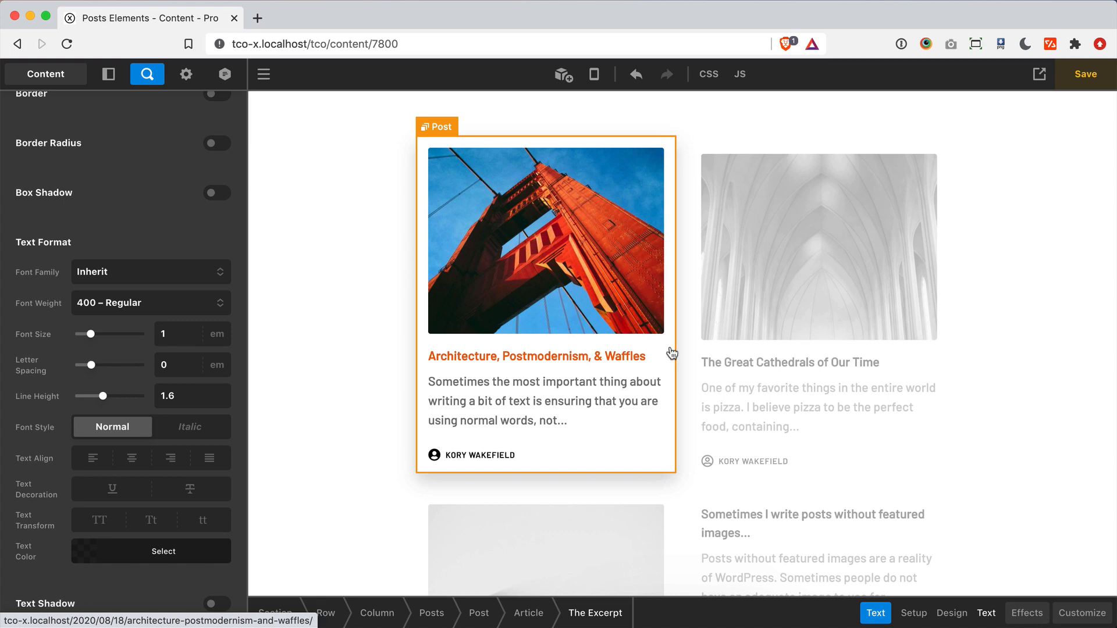
Set the Post column's linked padding to 2 em on all sides
{"action": "left_click", "coordinate": [672, 353]}
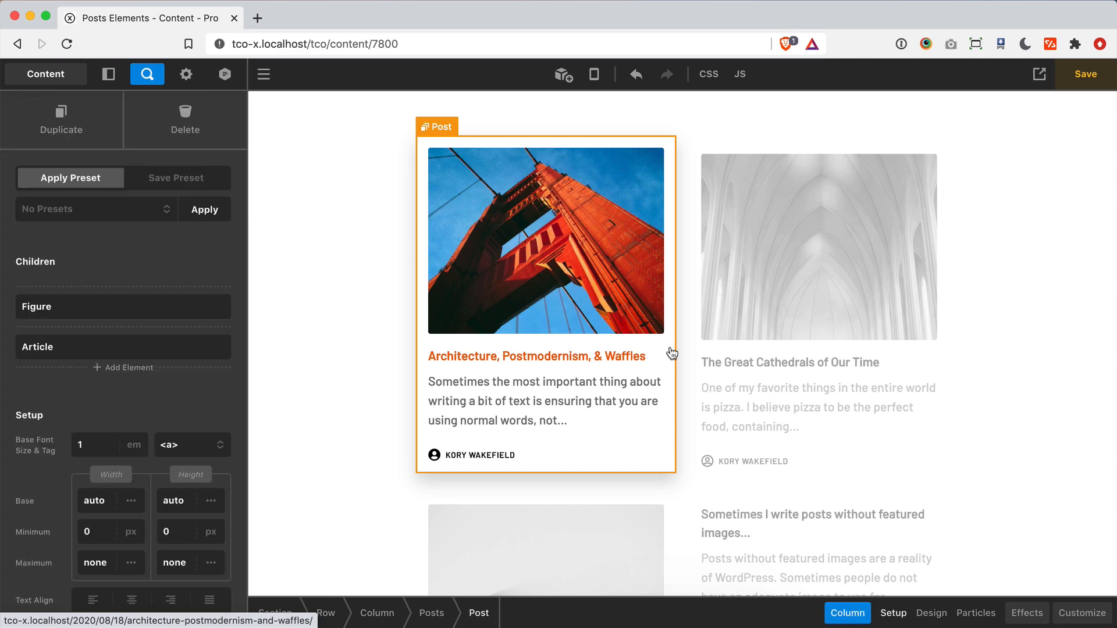
{"action": "scroll", "coordinate": [159, 404], "scroll_direction": "down", "scroll_amount": 5}
{"action": "scroll", "coordinate": [160, 404], "scroll_direction": "down", "scroll_amount": 6}
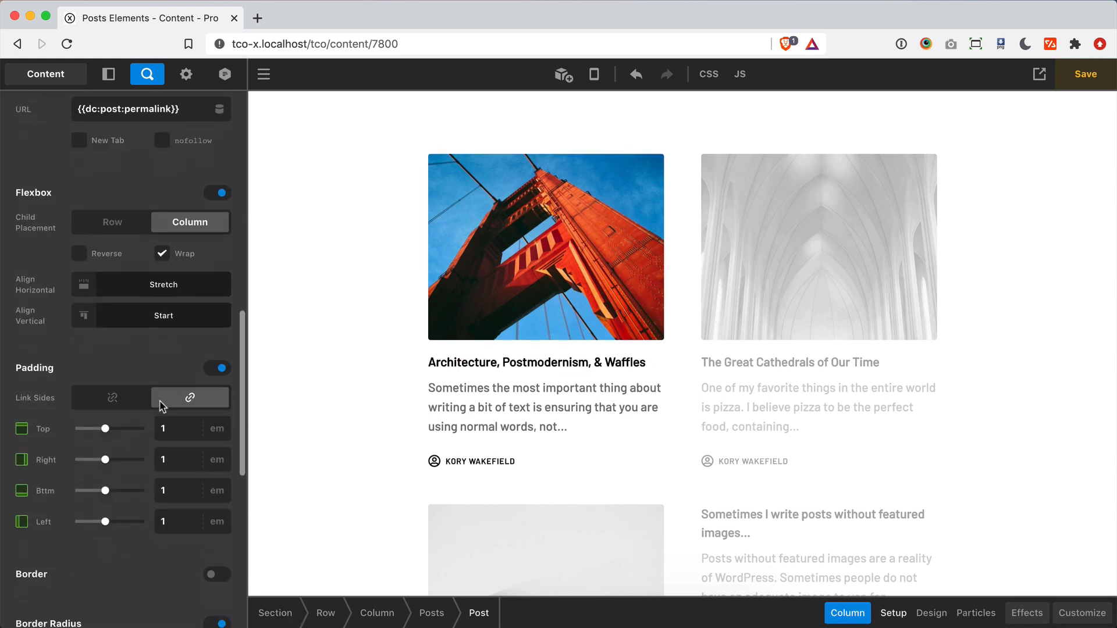
{"action": "scroll", "coordinate": [168, 396], "scroll_direction": "down", "scroll_amount": 1}
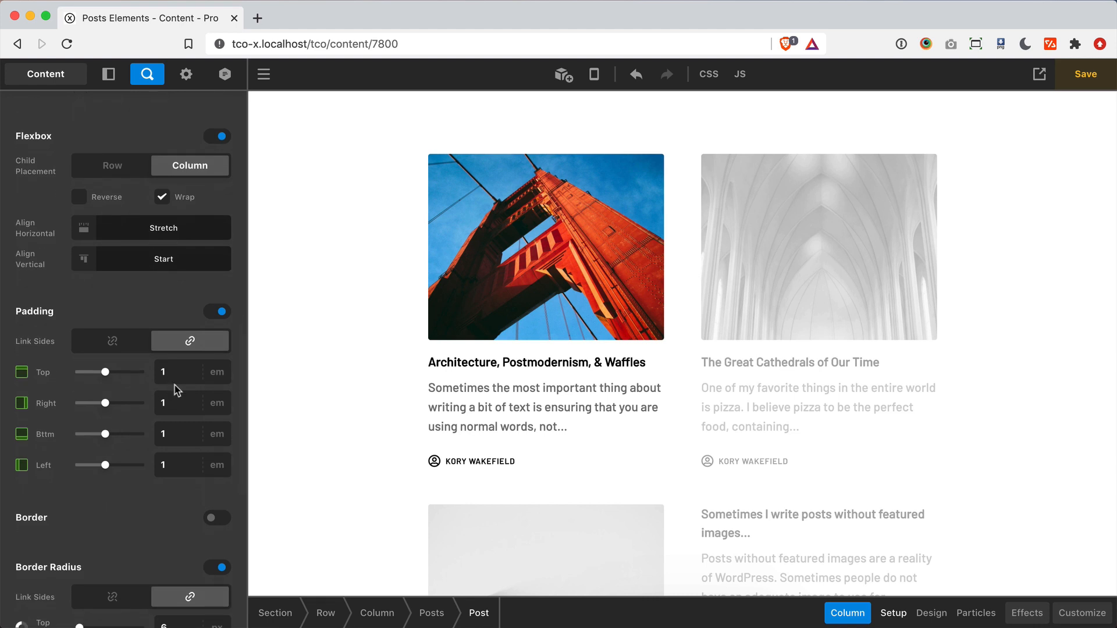
{"action": "double_click", "coordinate": [165, 372]}
{"action": "type", "text": "2"}
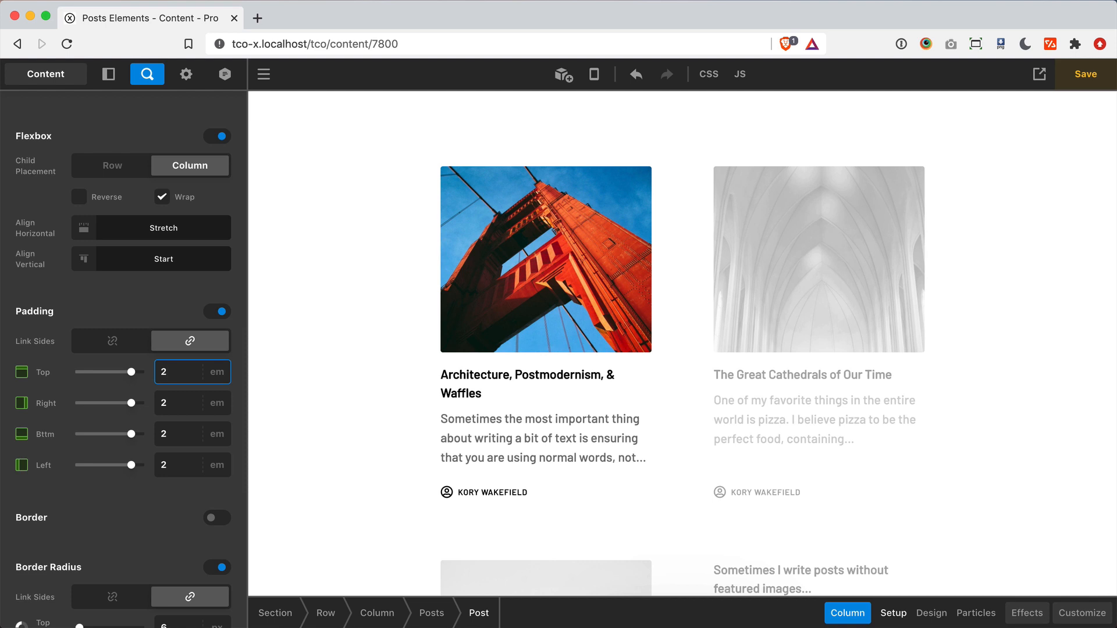
Set the Post column's linked padding to 1 em on all sides
{"action": "double_click", "coordinate": [165, 372]}
{"action": "type", "text": "1"}
{"action": "left_click", "coordinate": [161, 303]}
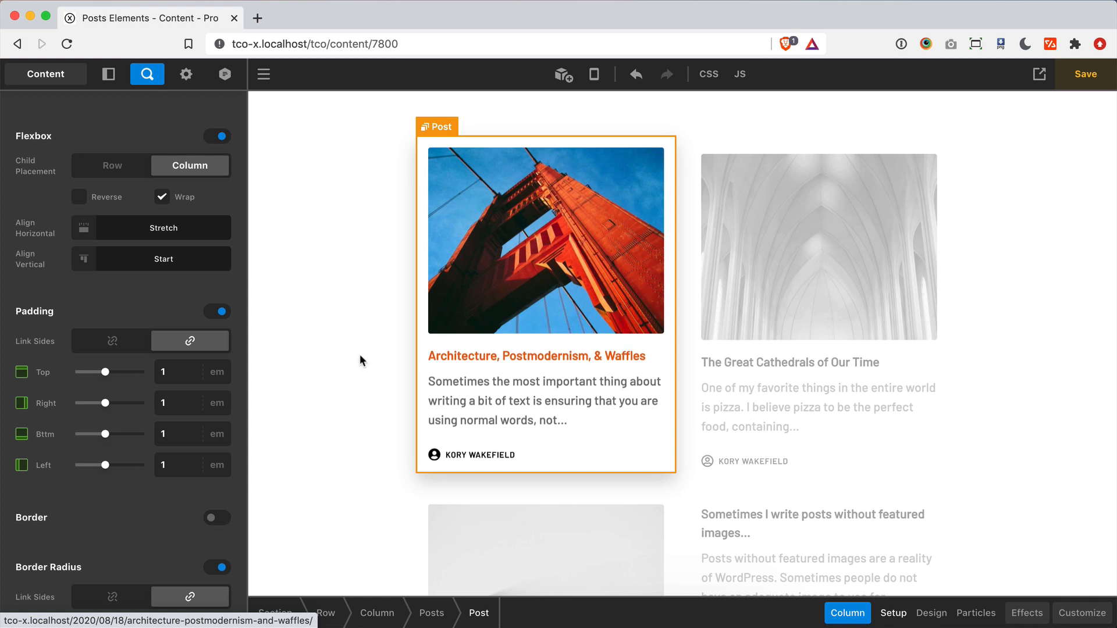
Open the settings of the Posts row and inspect its 22em column layout
{"action": "left_click", "coordinate": [345, 359]}
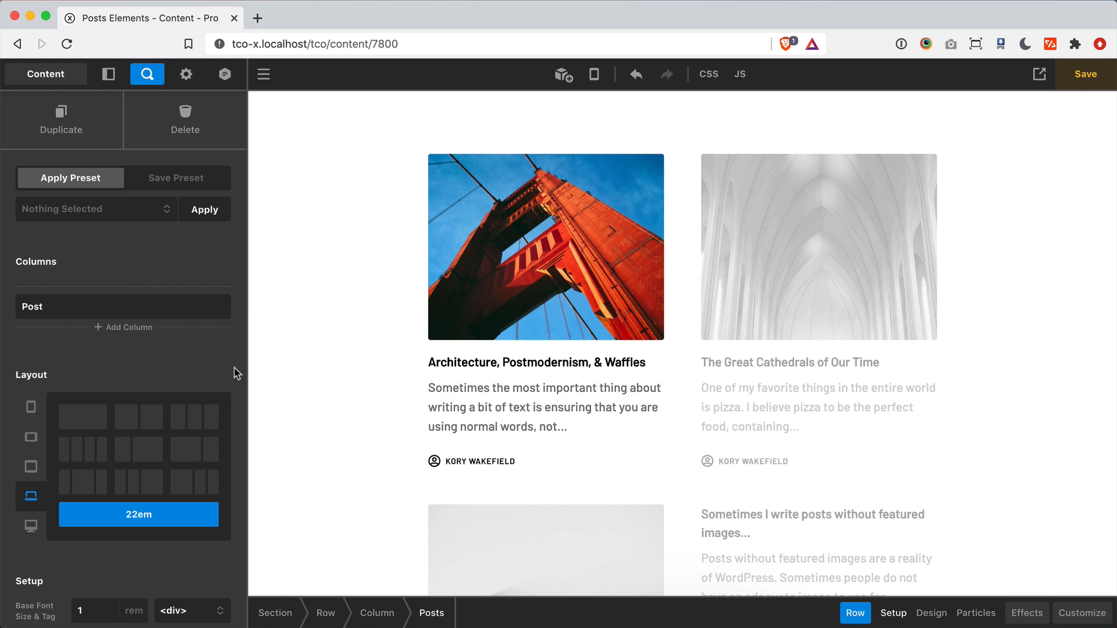
{"action": "scroll", "coordinate": [233, 374], "scroll_direction": "down", "scroll_amount": 5}
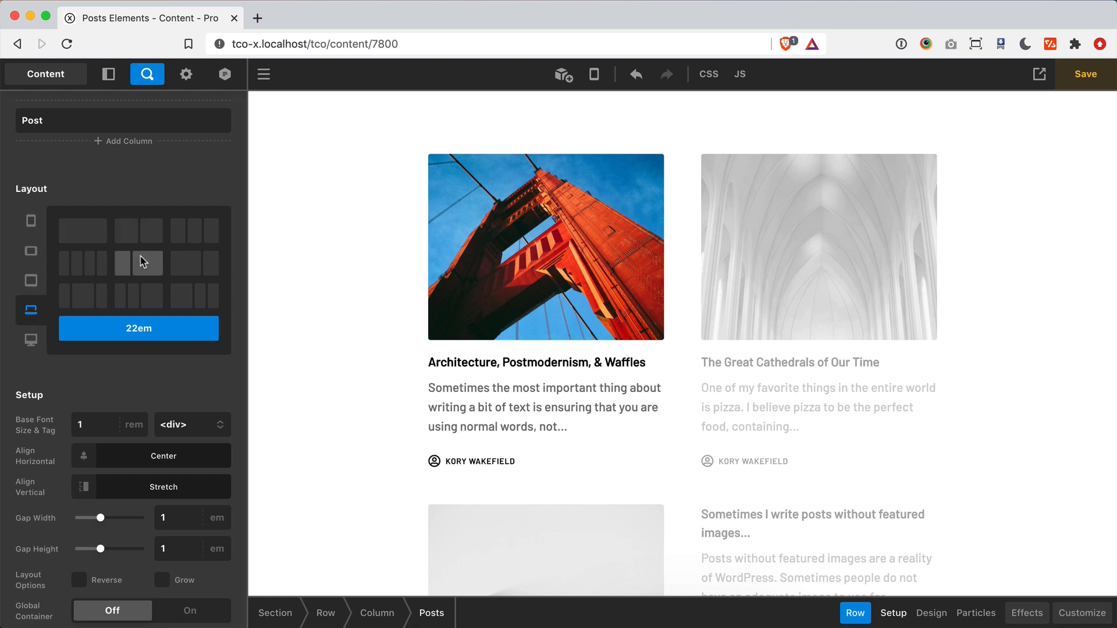
{"action": "double_click", "coordinate": [135, 328]}
{"action": "left_click", "coordinate": [115, 365]}
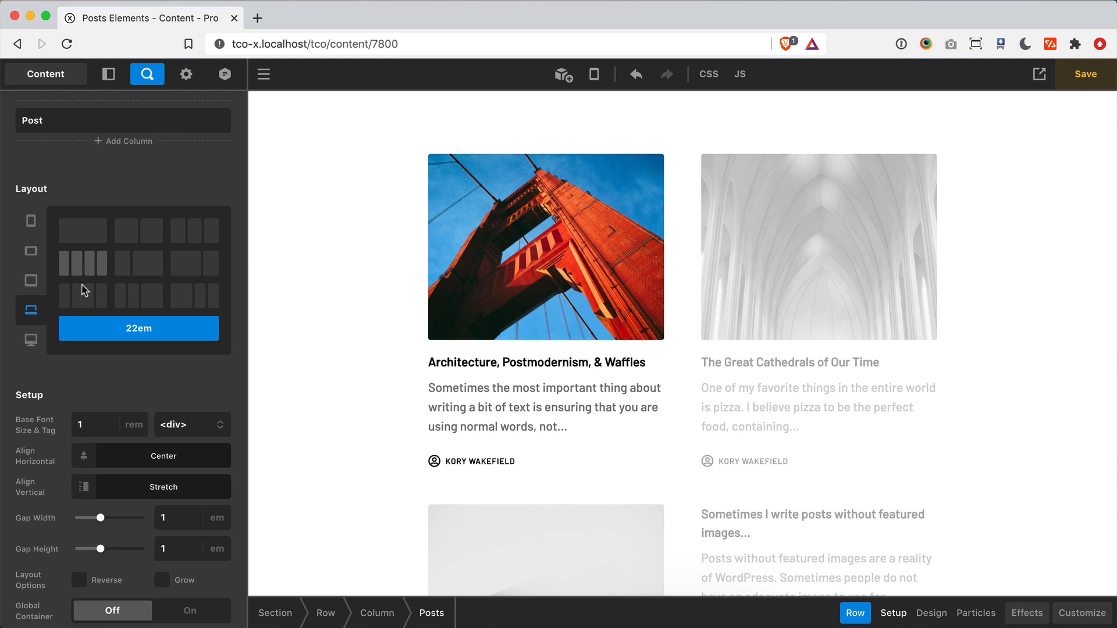
{"action": "left_click", "coordinate": [149, 332]}
{"action": "left_click", "coordinate": [149, 333]}
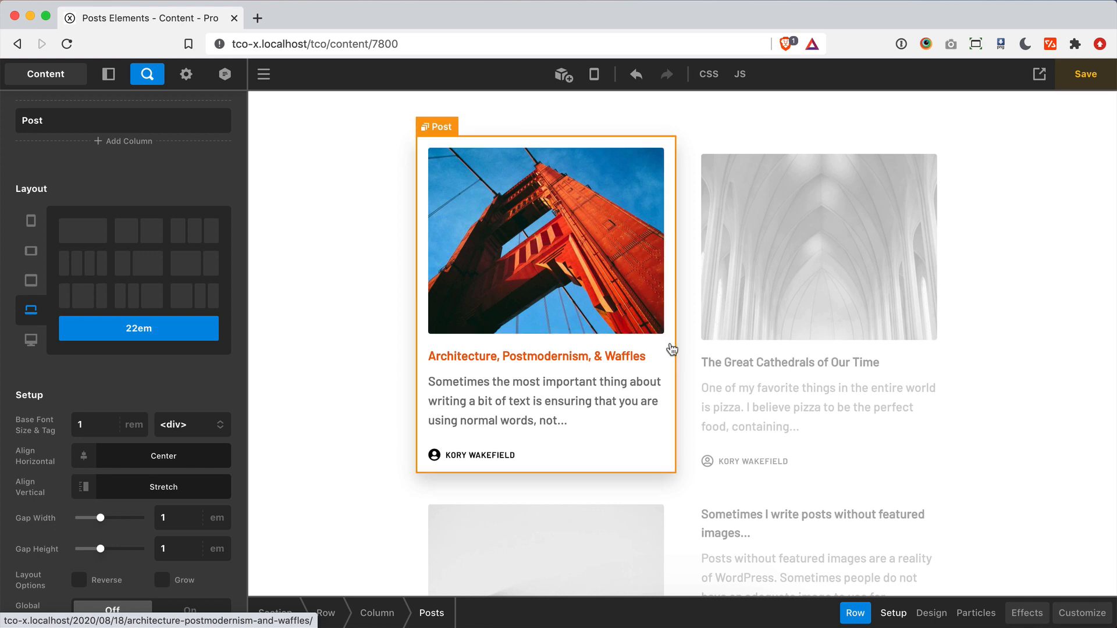
Check how the posts reflow by narrowing the browser window to tablet and phone widths, and restore its full width
{"action": "left_click_drag", "start_coordinate": [1113, 327], "coordinate": [848, 342]}
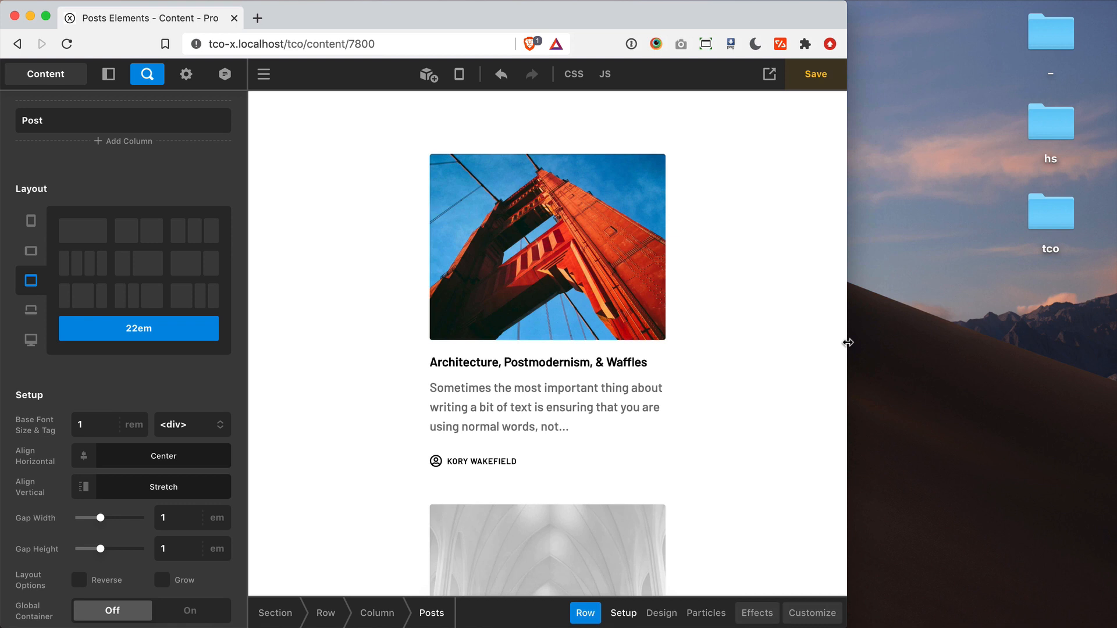
{"action": "left_click_drag", "start_coordinate": [848, 343], "coordinate": [876, 347]}
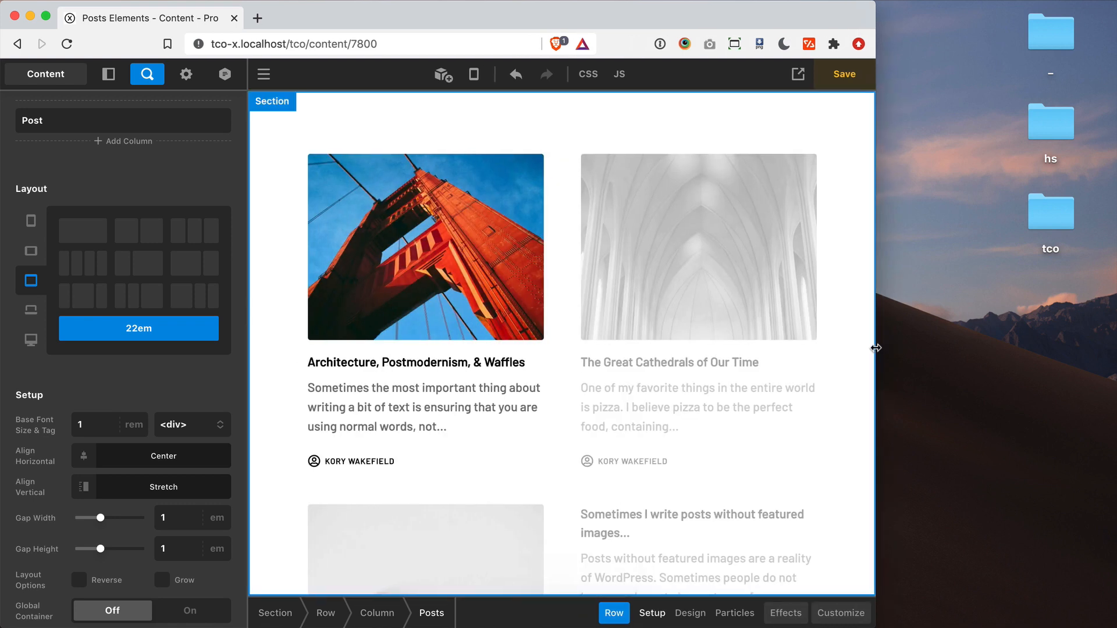
{"action": "left_click_drag", "start_coordinate": [876, 347], "coordinate": [573, 383]}
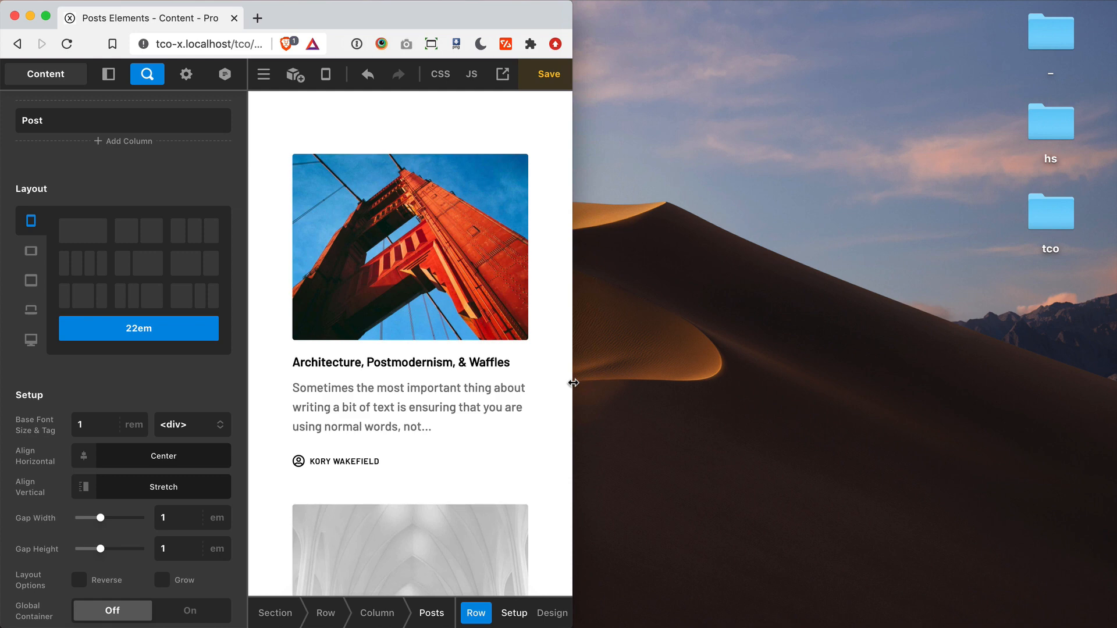
{"action": "left_click_drag", "start_coordinate": [573, 383], "coordinate": [1113, 458]}
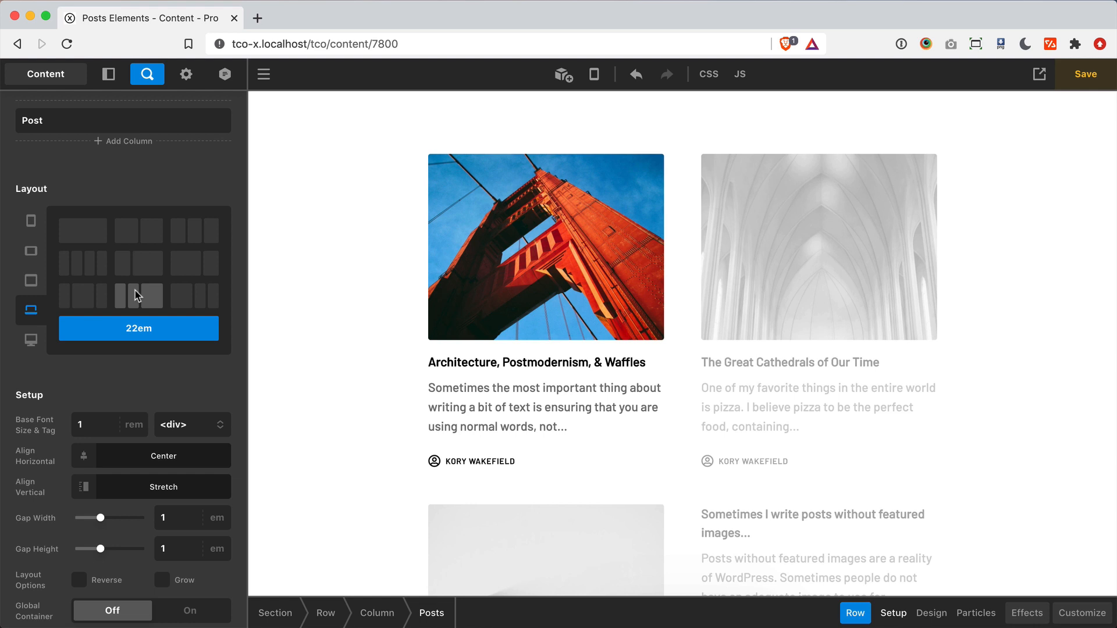
Collapse Article in the outline and open the Figure element's settings
{"action": "left_click", "coordinate": [108, 73]}
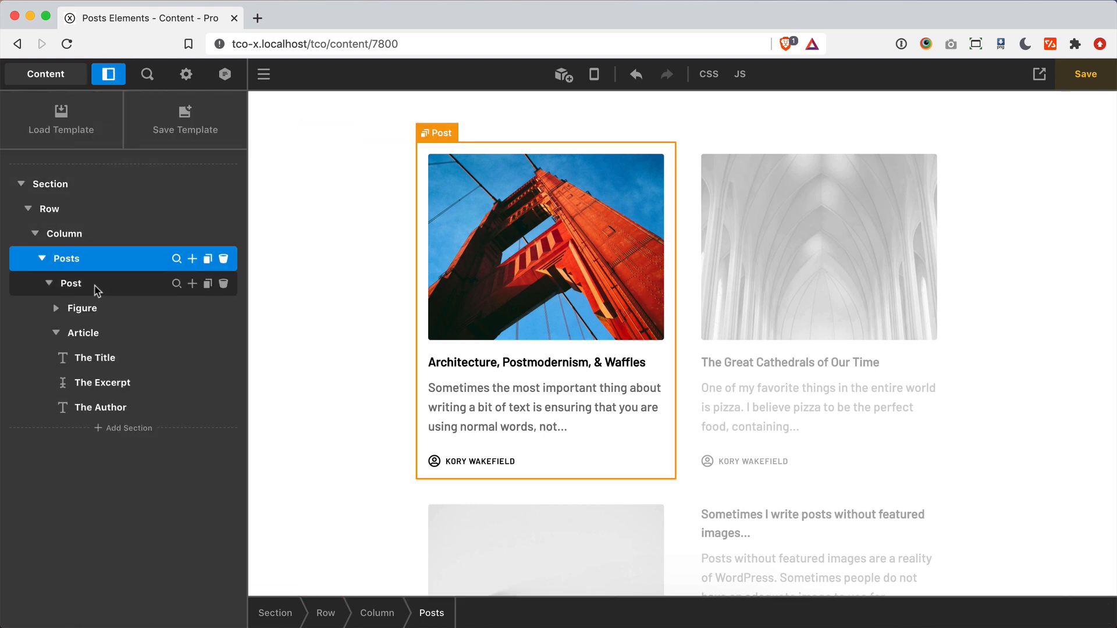
{"action": "left_click", "coordinate": [58, 334]}
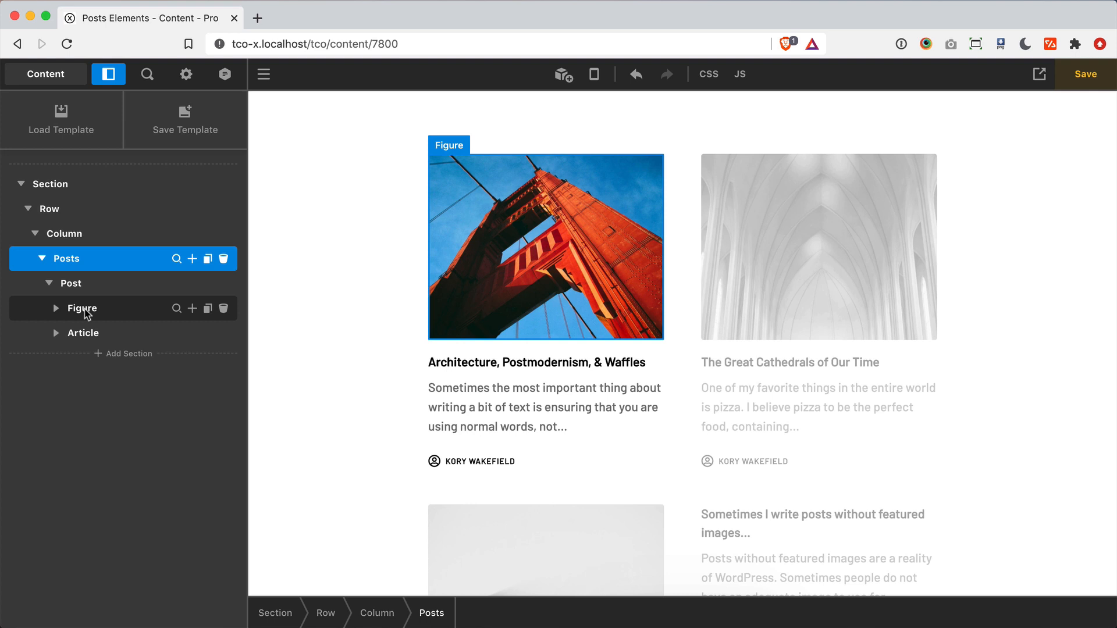
{"action": "left_click", "coordinate": [176, 309]}
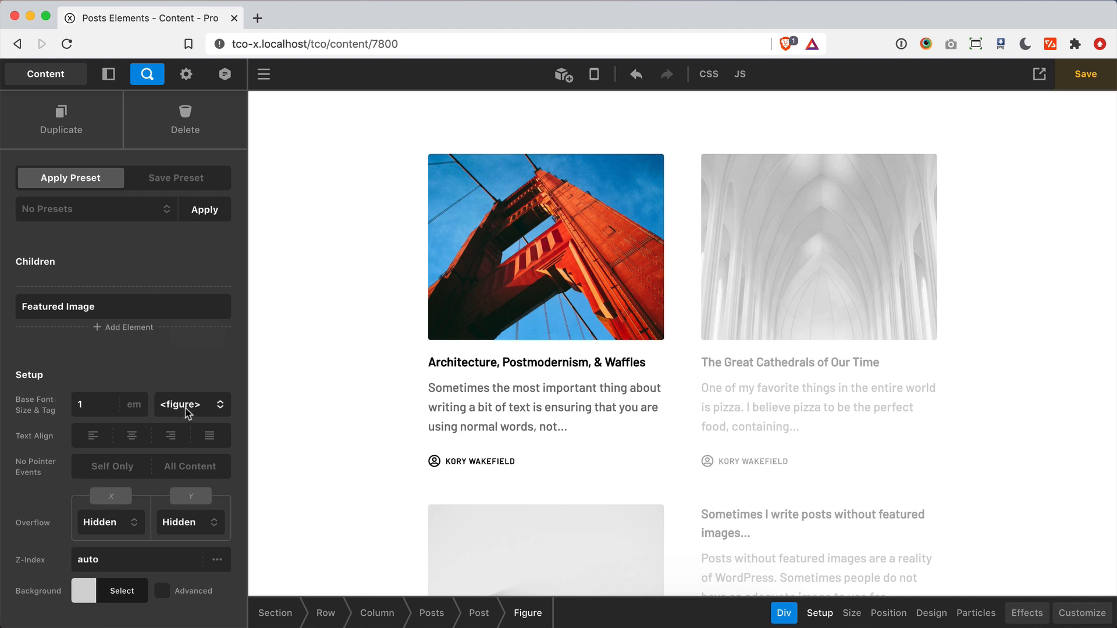
Clear the Post column's link URL and reinsert the post Permalink as dynamic content
{"action": "left_click", "coordinate": [420, 328]}
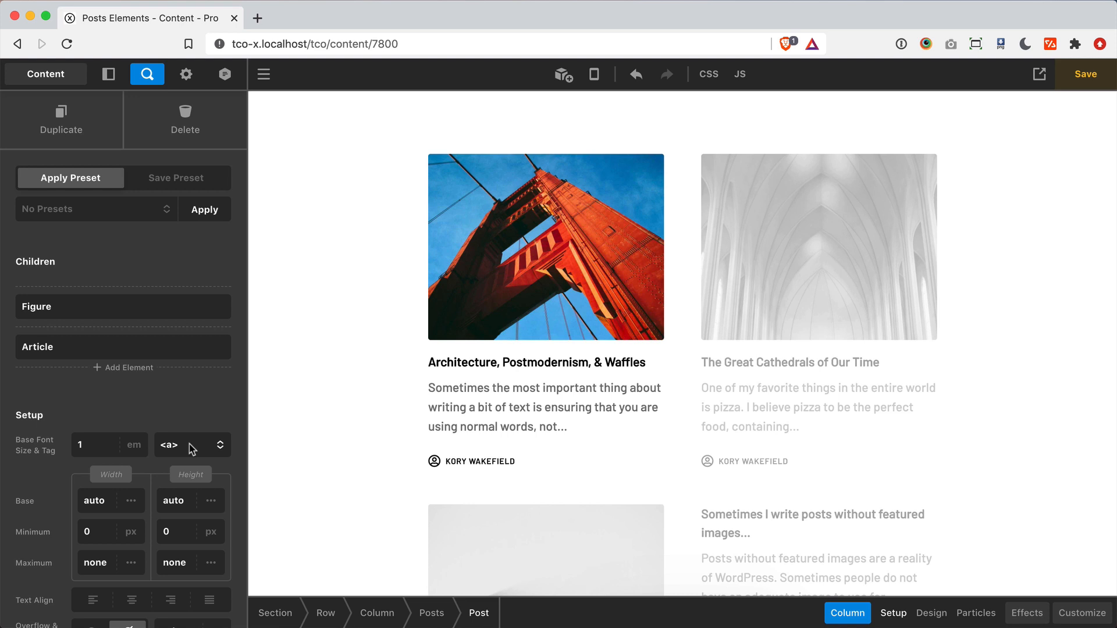
{"action": "scroll", "coordinate": [176, 409], "scroll_direction": "down", "scroll_amount": 5}
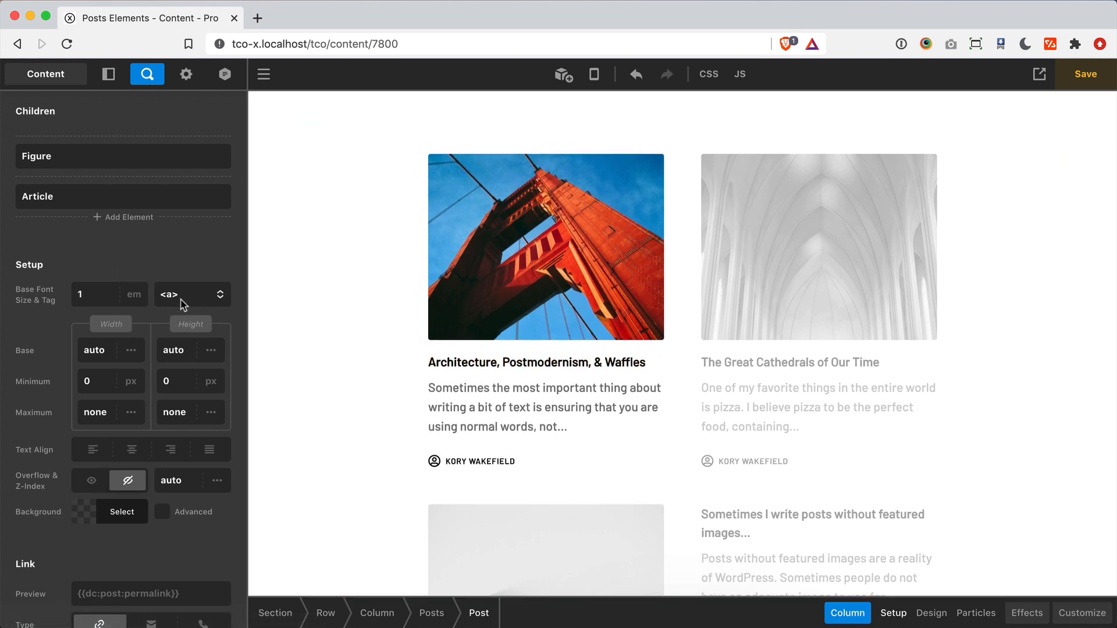
{"action": "scroll", "coordinate": [182, 303], "scroll_direction": "down", "scroll_amount": 5}
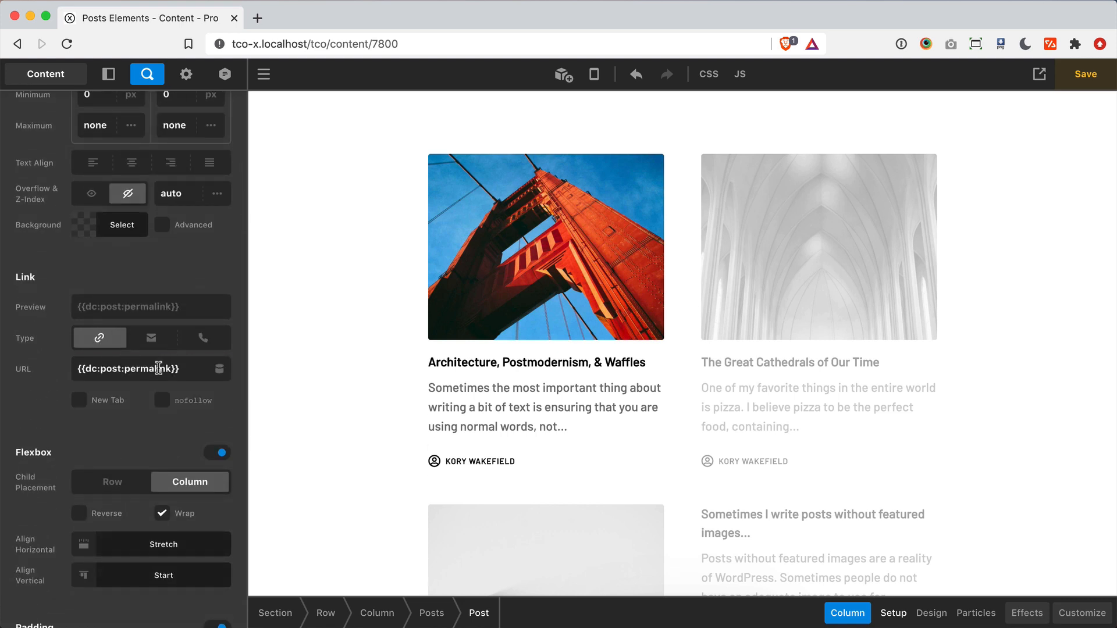
{"action": "double_click", "coordinate": [159, 368]}
{"action": "left_click_drag", "start_coordinate": [191, 370], "coordinate": [44, 370]}
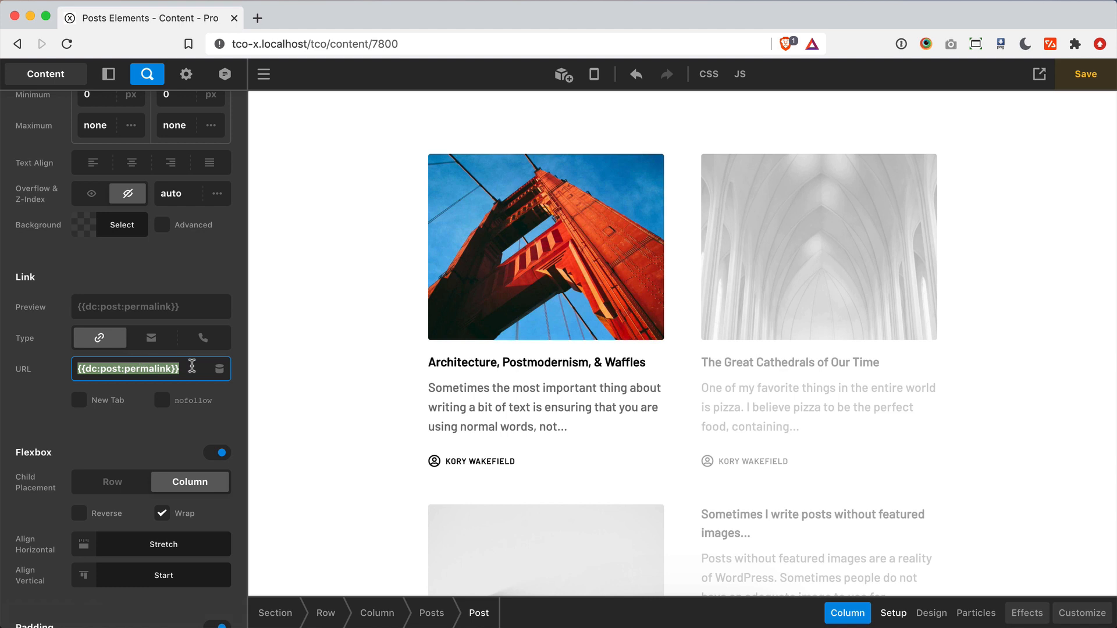
{"action": "key", "text": "BackSpace"}
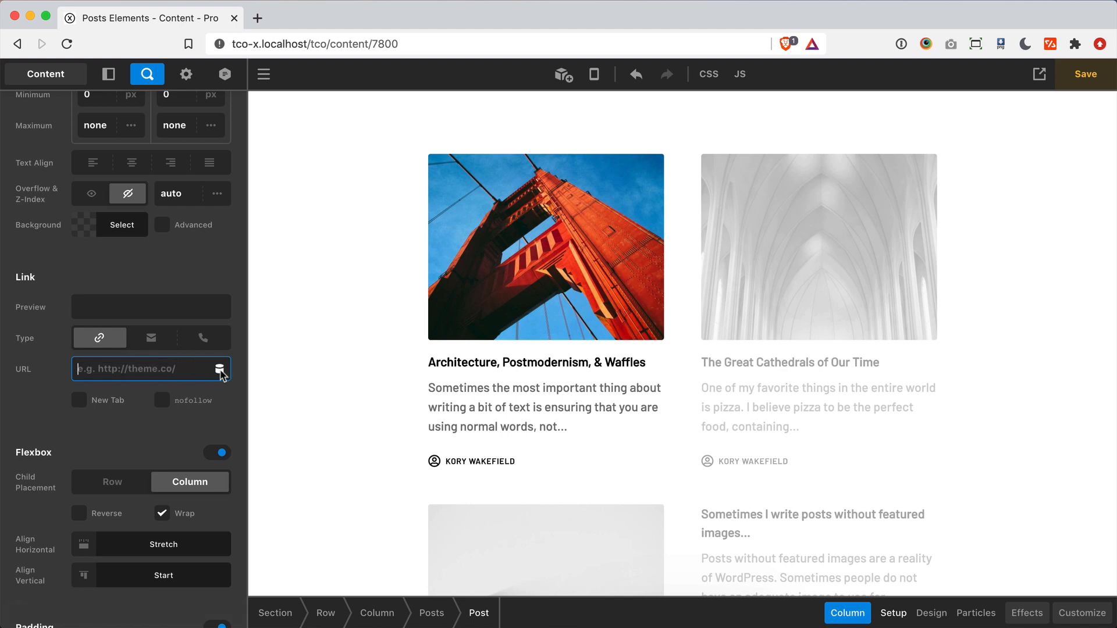
{"action": "left_click", "coordinate": [219, 370]}
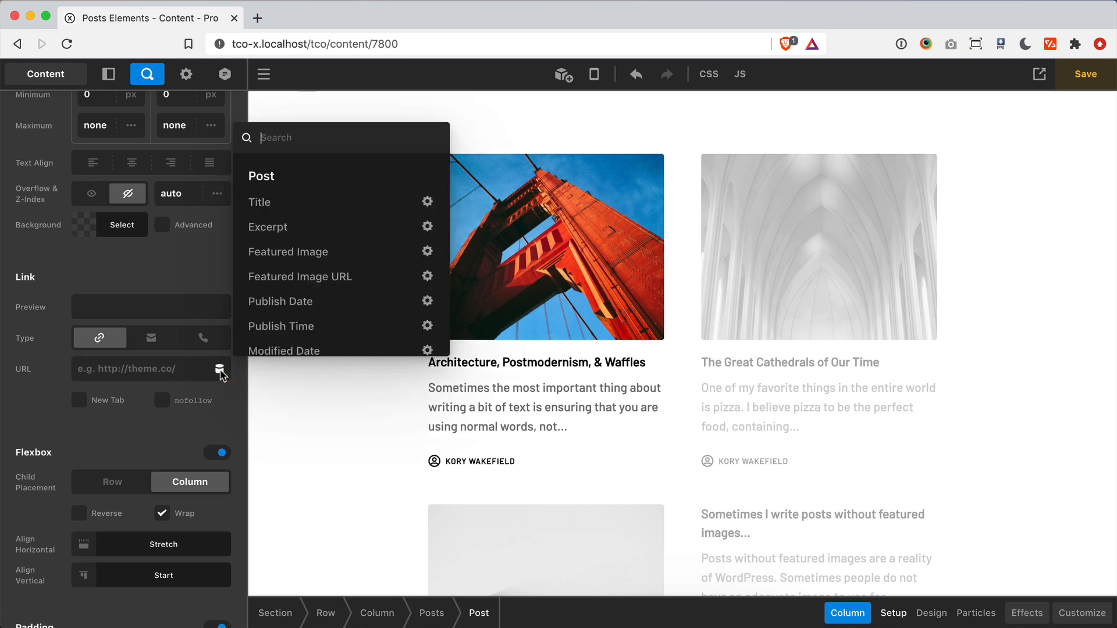
{"action": "type", "text": "permalink"}
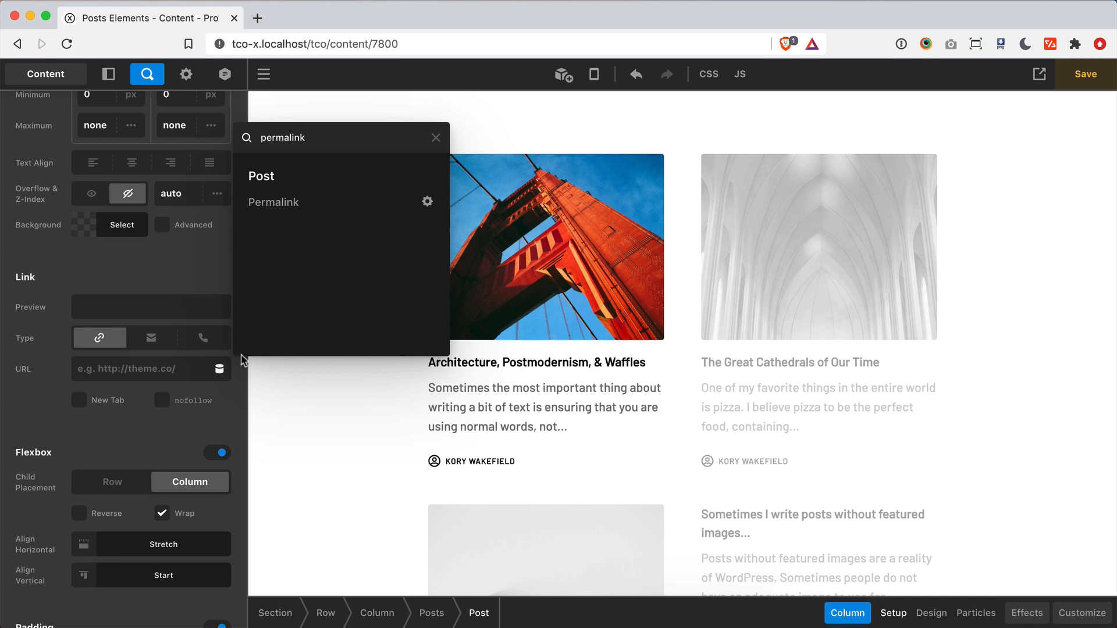
{"action": "left_click", "coordinate": [337, 201]}
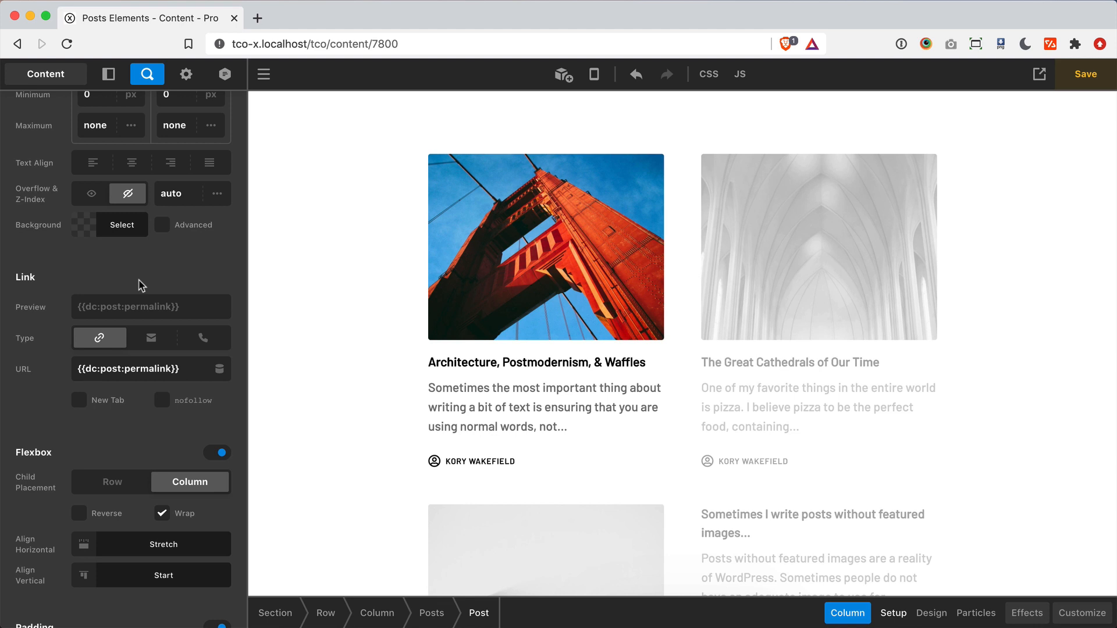
{"action": "scroll", "coordinate": [140, 285], "scroll_direction": "down", "scroll_amount": 5}
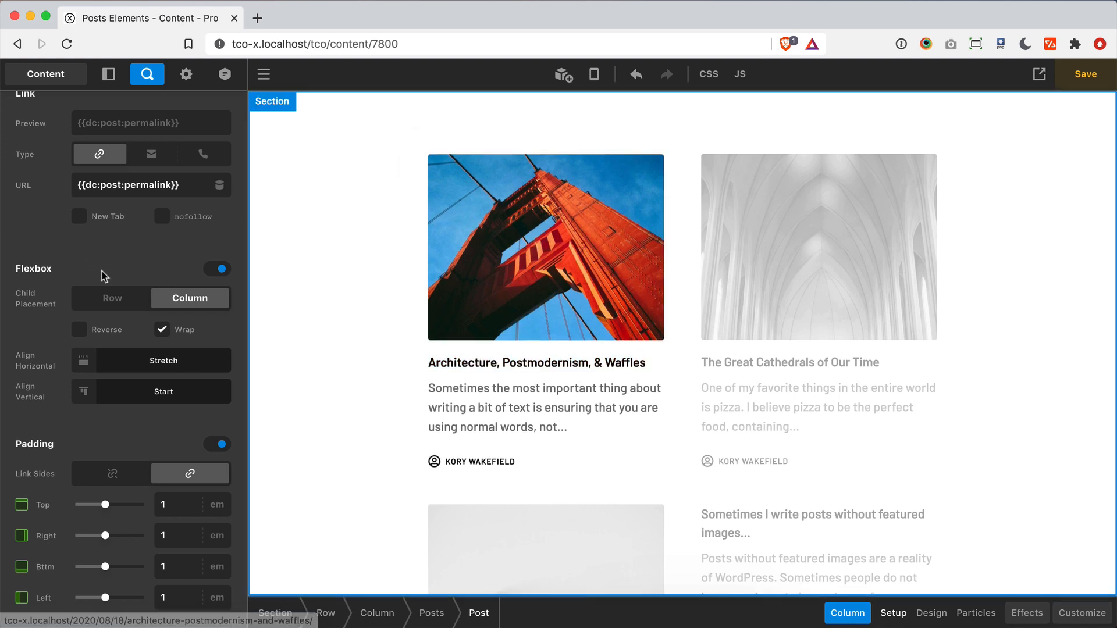
{"action": "scroll", "coordinate": [102, 277], "scroll_direction": "up", "scroll_amount": 6}
{"action": "scroll", "coordinate": [102, 276], "scroll_direction": "up", "scroll_amount": 5}
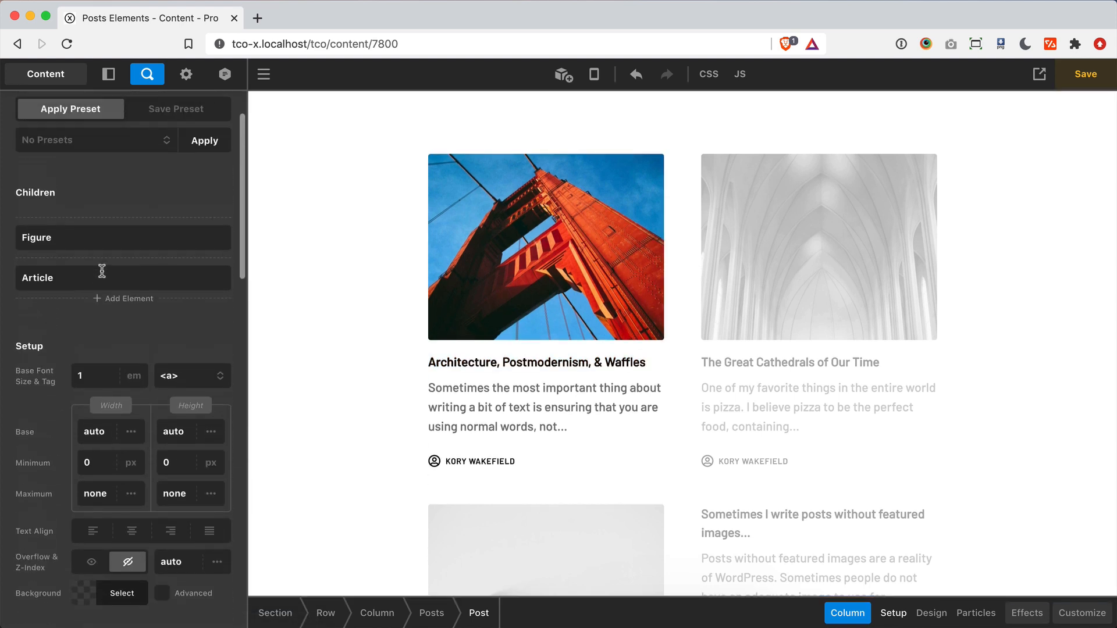
{"action": "scroll", "coordinate": [100, 274], "scroll_direction": "down", "scroll_amount": 2}
Try the horizontal alignments Start, End, Space Between and Space Around on the Posts row, and restore Center
{"action": "left_click", "coordinate": [434, 613]}
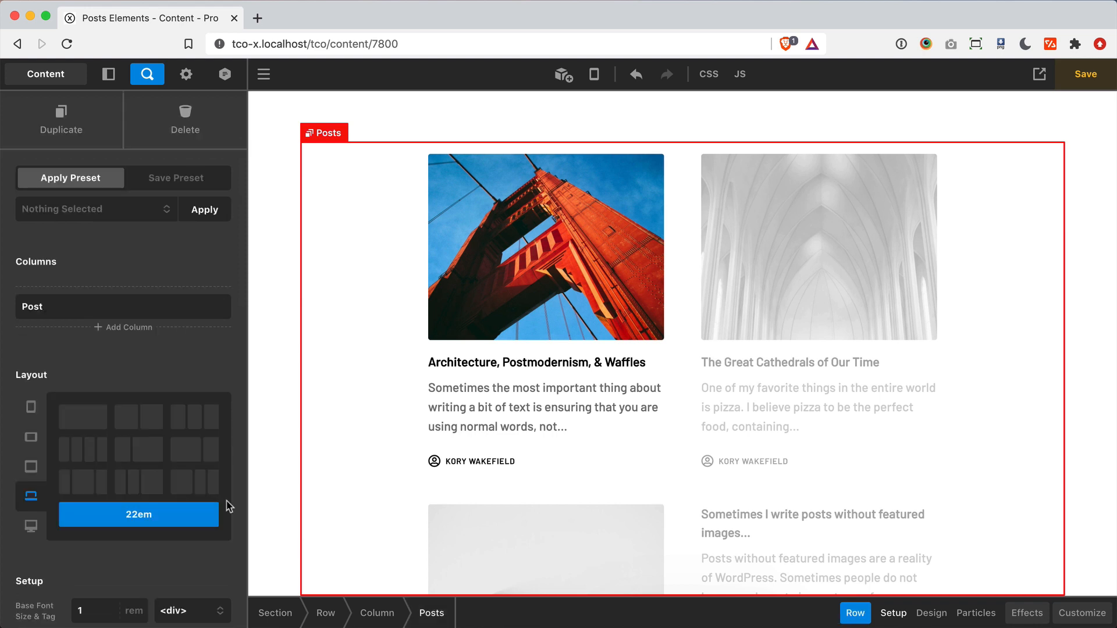
{"action": "scroll", "coordinate": [109, 457], "scroll_direction": "down", "scroll_amount": 5}
{"action": "scroll", "coordinate": [109, 459], "scroll_direction": "down", "scroll_amount": 2}
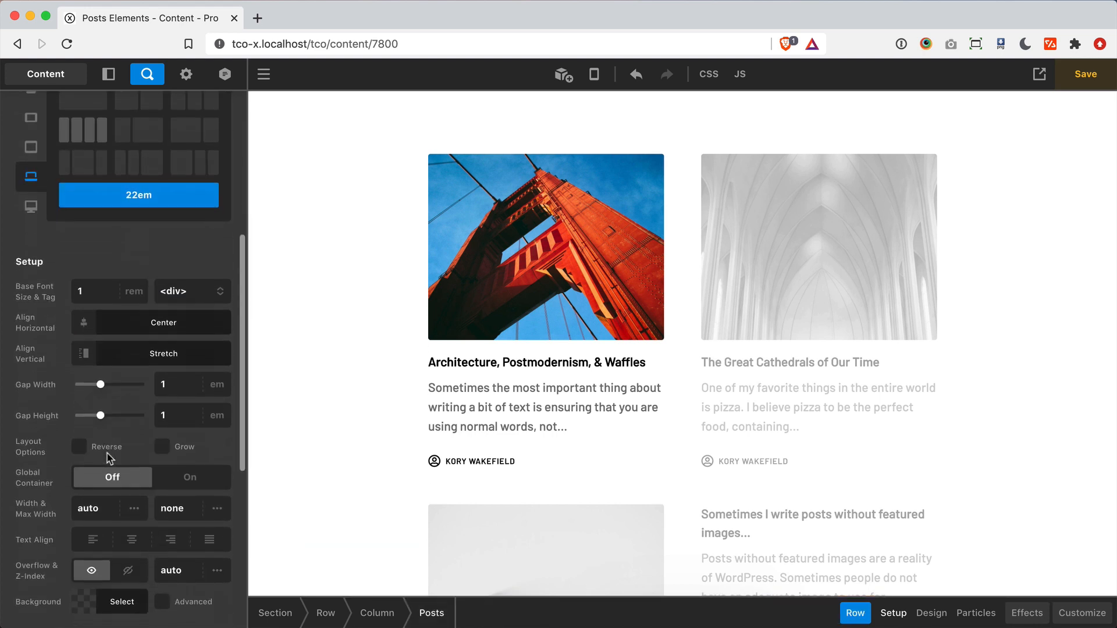
{"action": "left_click", "coordinate": [187, 328]}
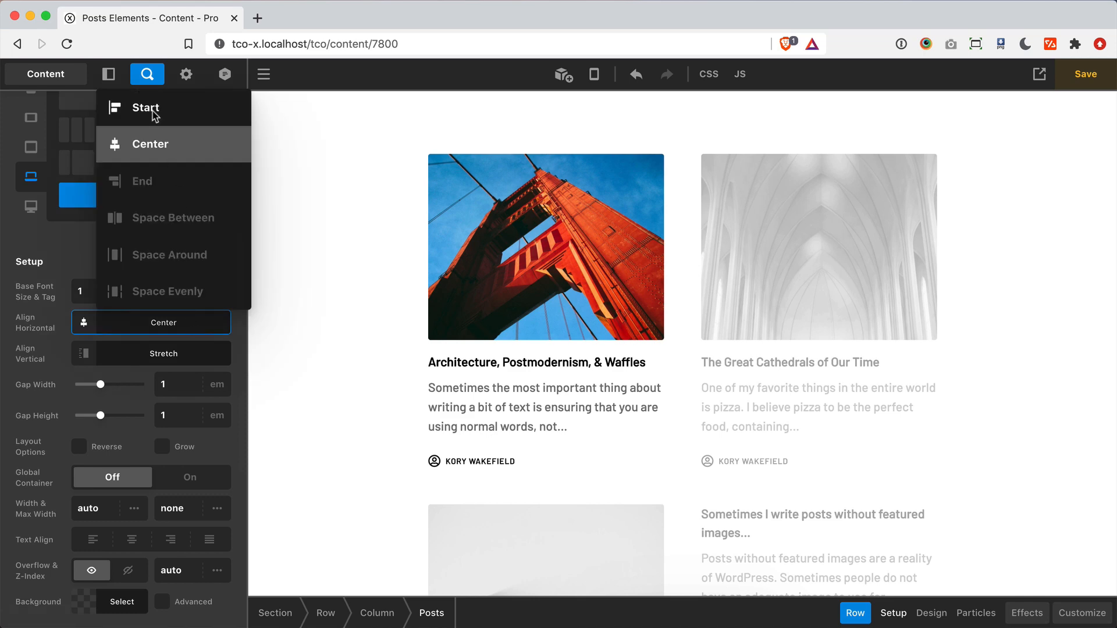
{"action": "left_click", "coordinate": [72, 105]}
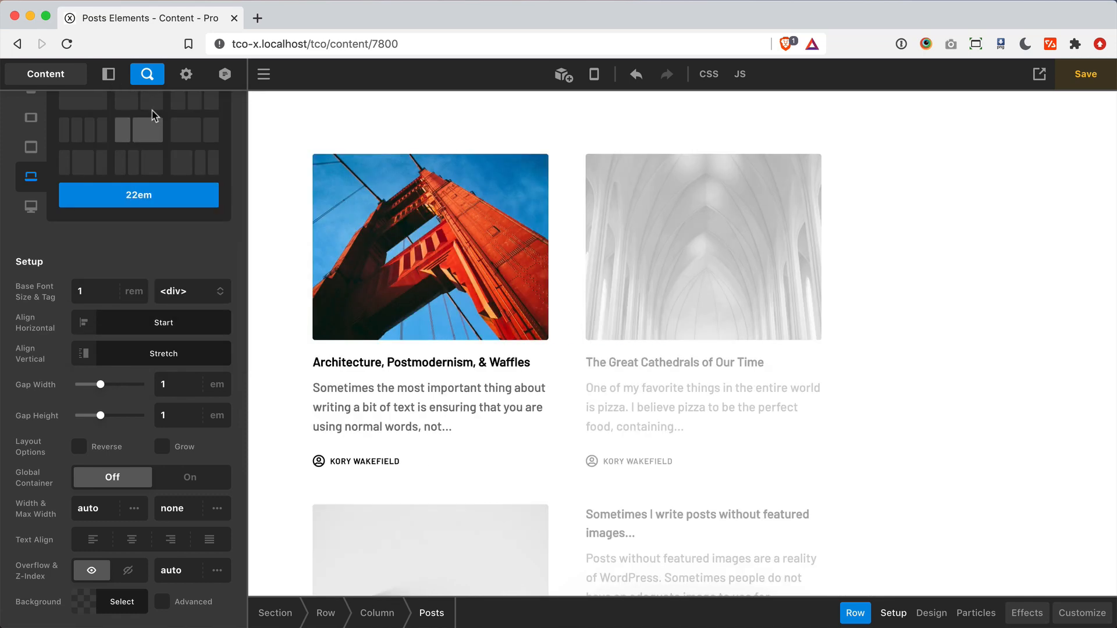
{"action": "left_click", "coordinate": [183, 322]}
{"action": "left_click", "coordinate": [178, 185]}
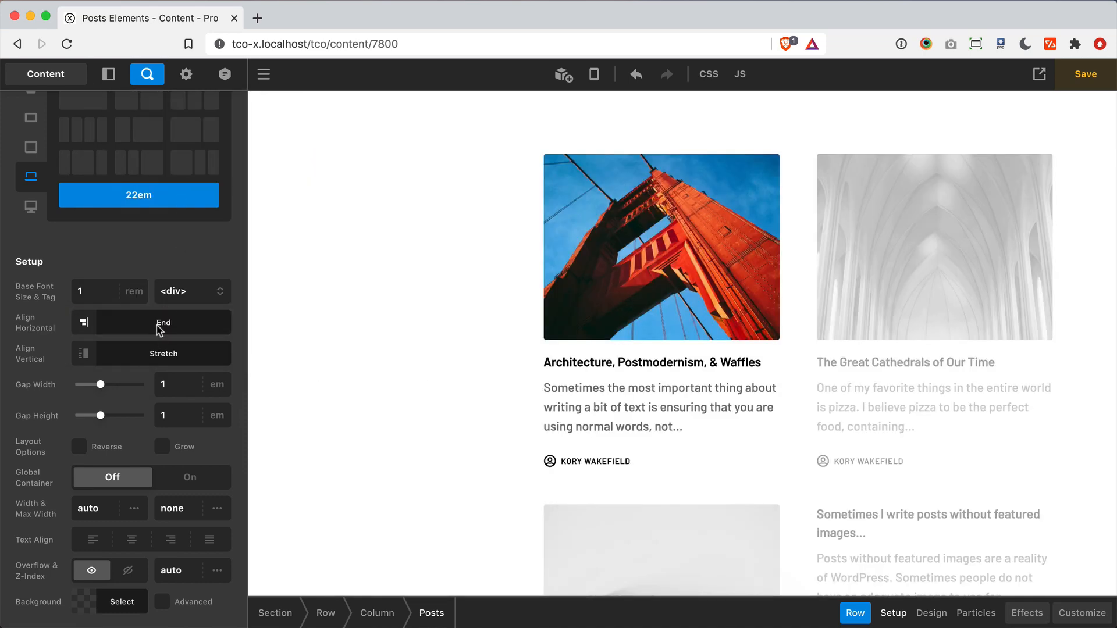
{"action": "left_click", "coordinate": [159, 331]}
{"action": "left_click", "coordinate": [166, 228]}
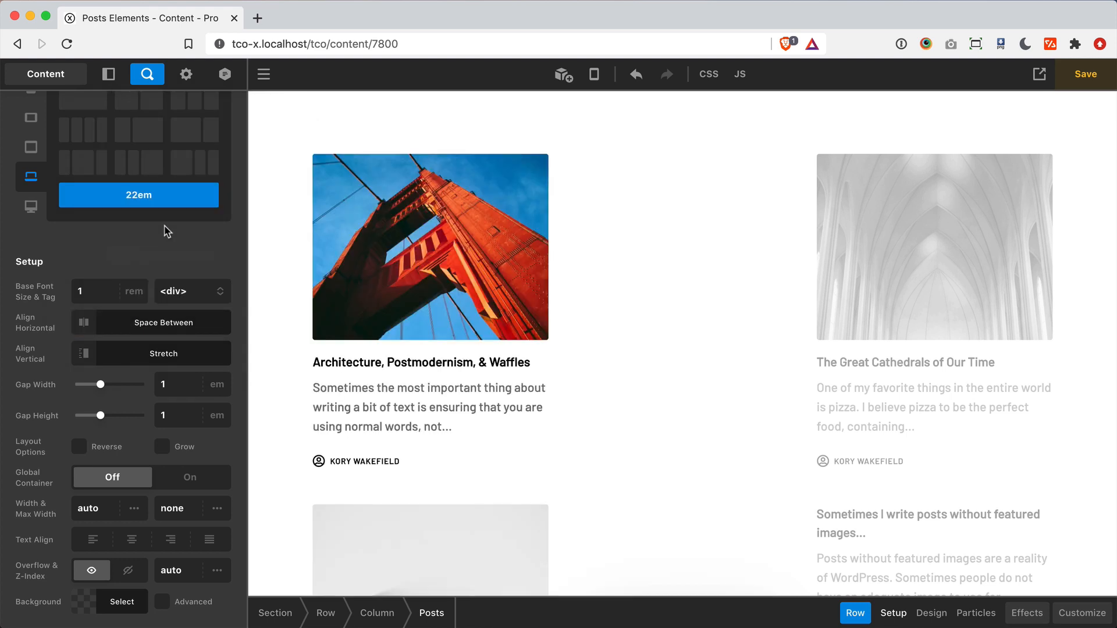
{"action": "left_click", "coordinate": [162, 324]}
{"action": "left_click", "coordinate": [173, 258]}
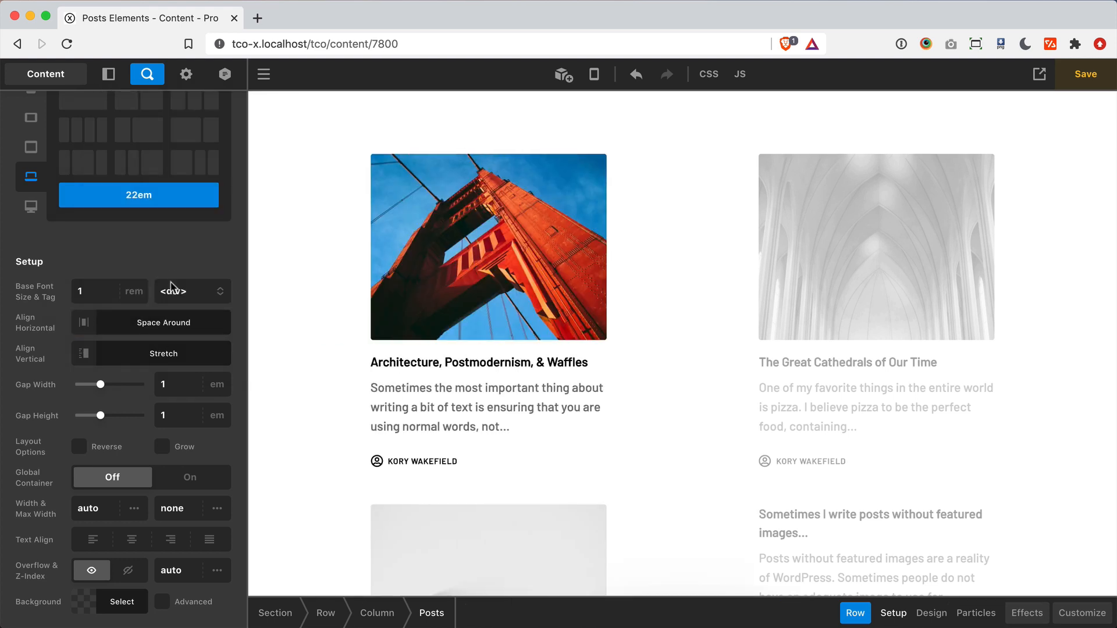
{"action": "left_click", "coordinate": [163, 320]}
{"action": "left_click", "coordinate": [162, 153]}
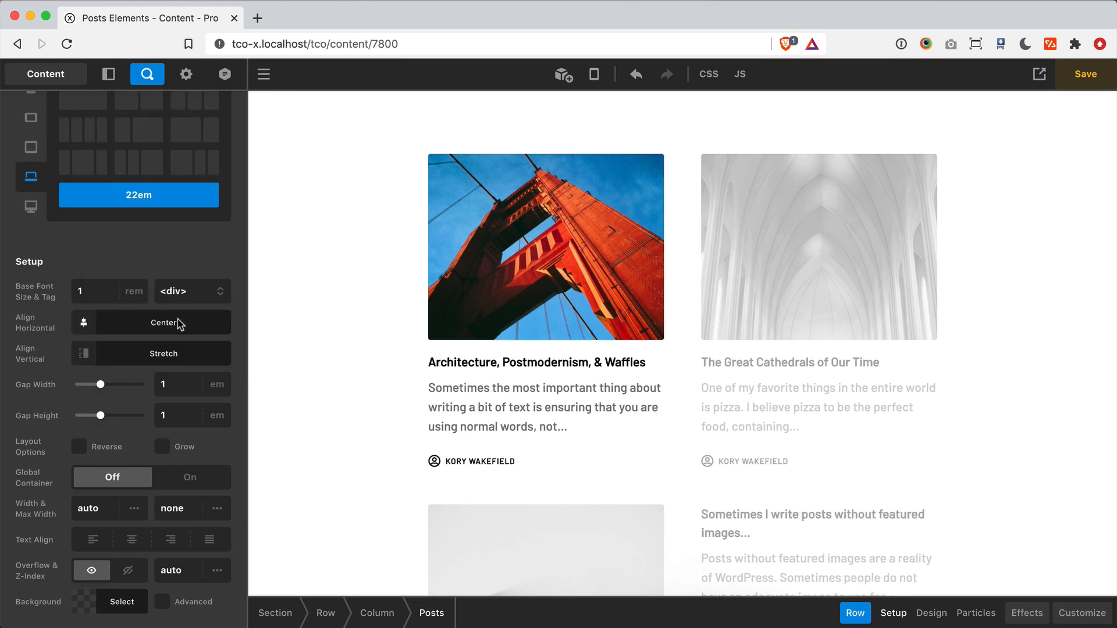
Open the Figure element's settings, try a linked border radius of 30 px, and restore 3 px
{"action": "left_click", "coordinate": [108, 74]}
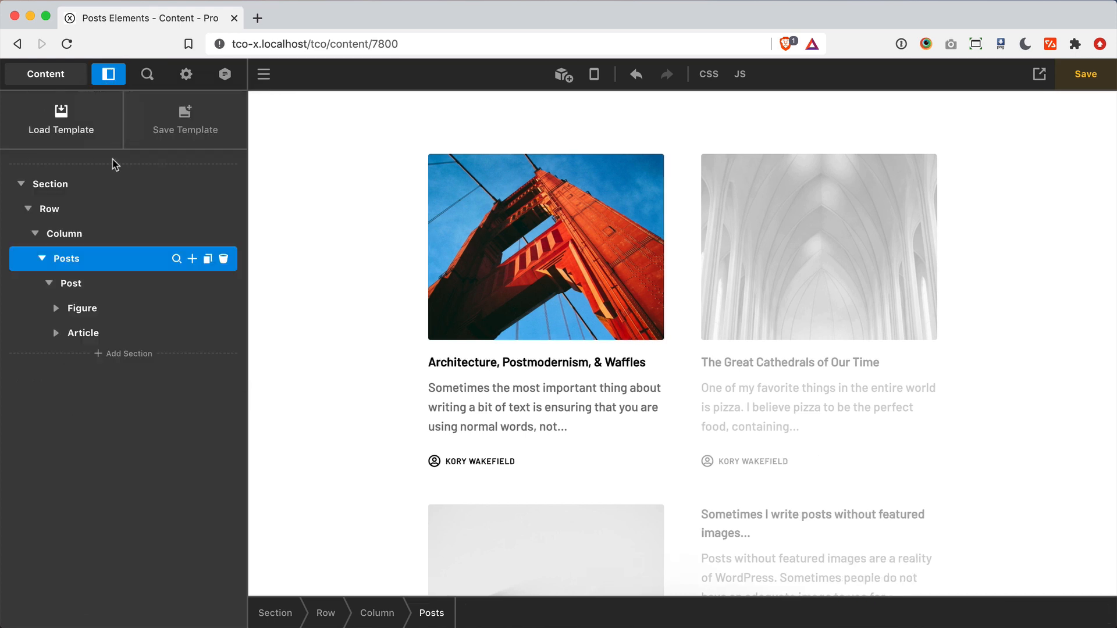
{"action": "left_click", "coordinate": [176, 308]}
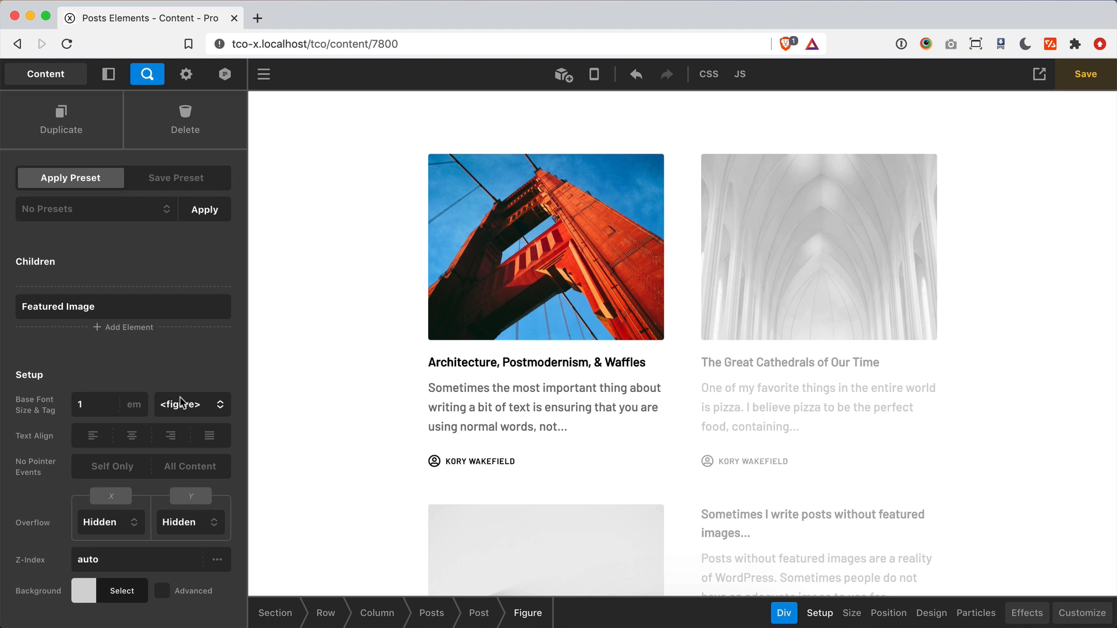
{"action": "scroll", "coordinate": [180, 401], "scroll_direction": "down", "scroll_amount": 5}
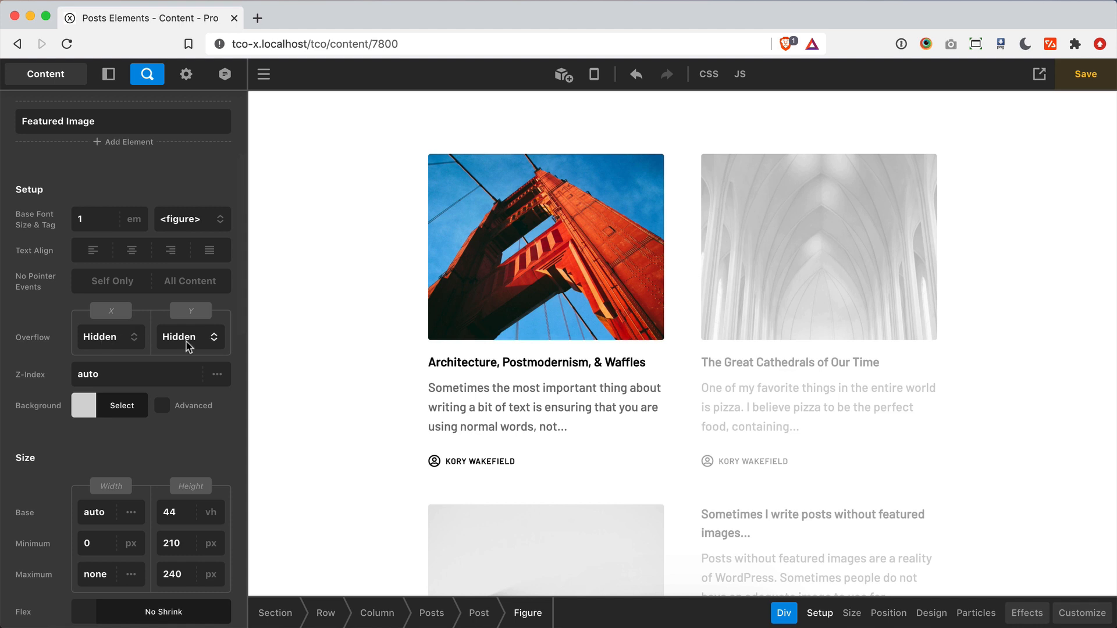
{"action": "scroll", "coordinate": [186, 341], "scroll_direction": "down", "scroll_amount": 20}
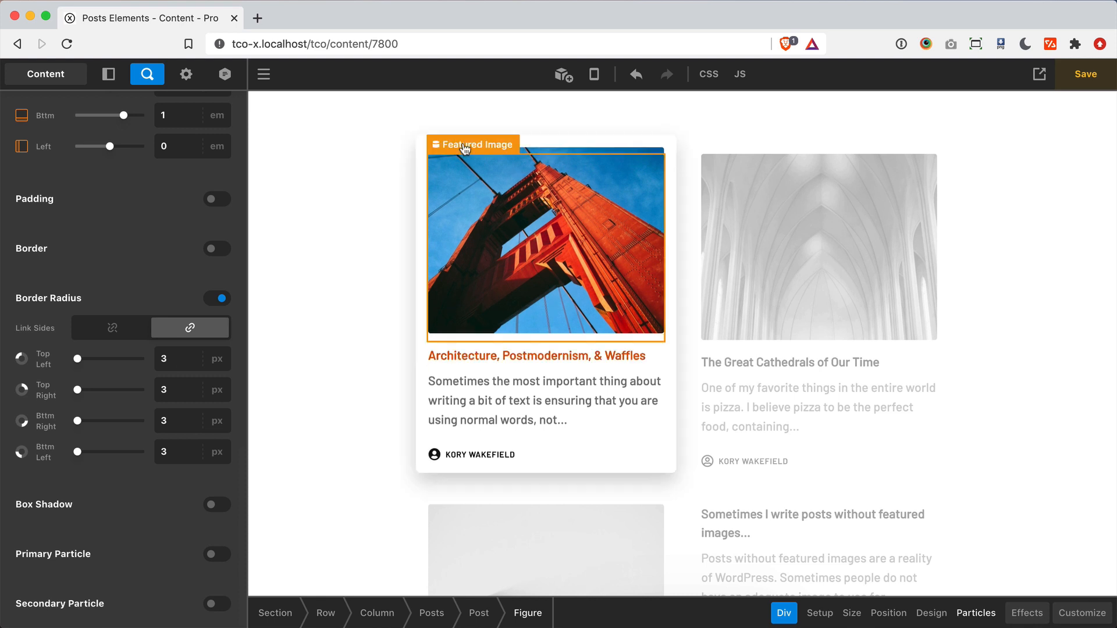
{"action": "left_click", "coordinate": [181, 361]}
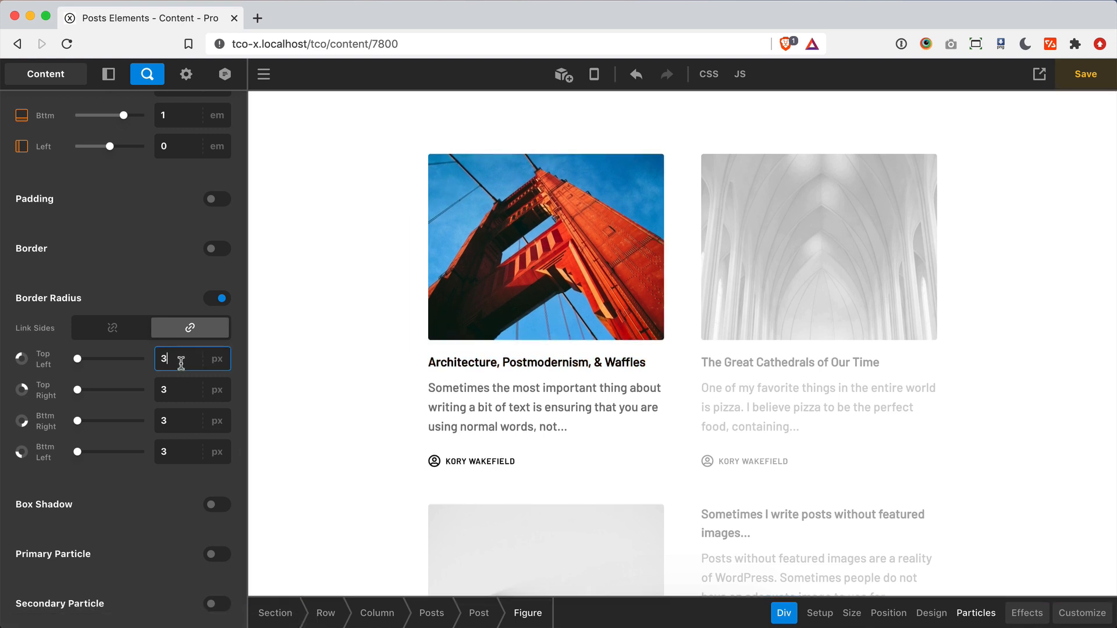
{"action": "type", "text": "0"}
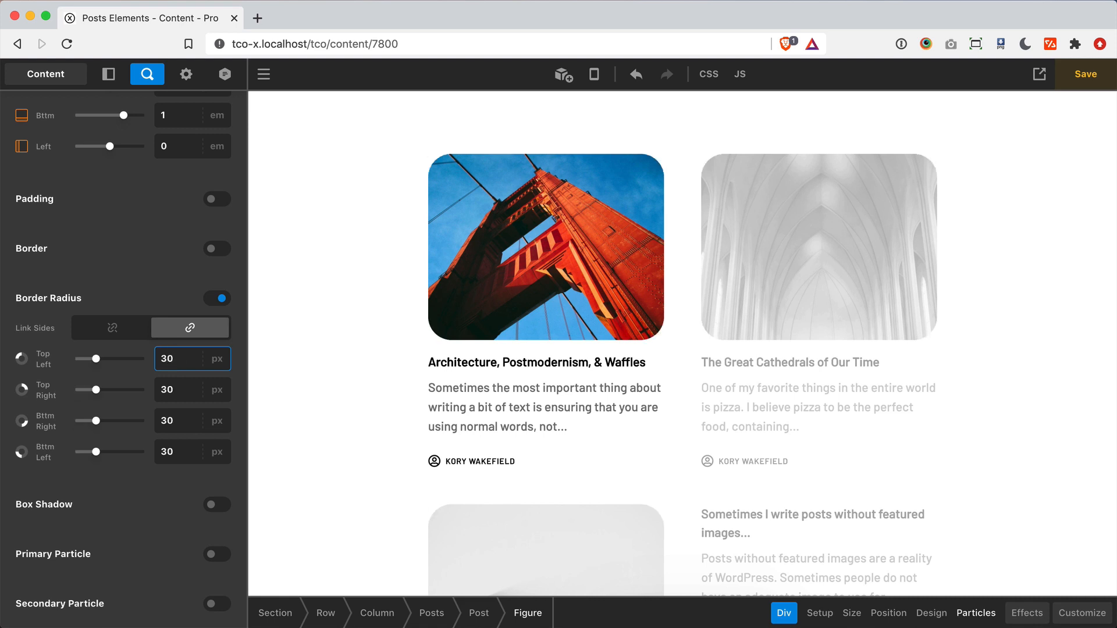
{"action": "key", "text": "BackSpace"}
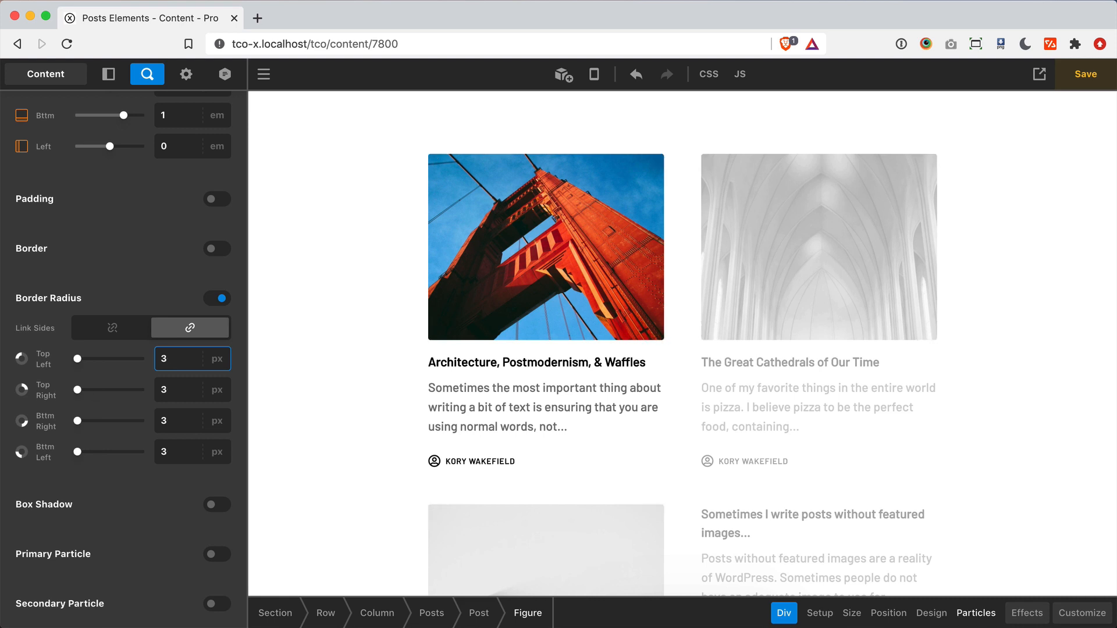
Review the Figure's size settings, then open its nested Featured Image and check the base width and height
{"action": "scroll", "coordinate": [160, 281], "scroll_direction": "up", "scroll_amount": 10}
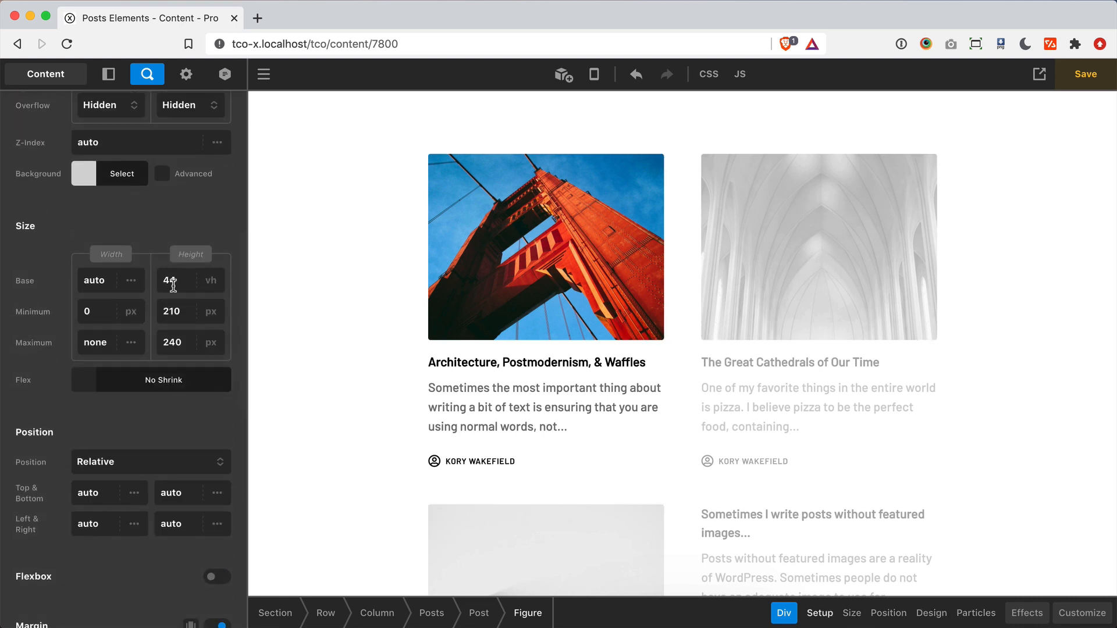
{"action": "left_click", "coordinate": [173, 284]}
{"action": "left_click", "coordinate": [109, 74]}
{"action": "left_click", "coordinate": [56, 309]}
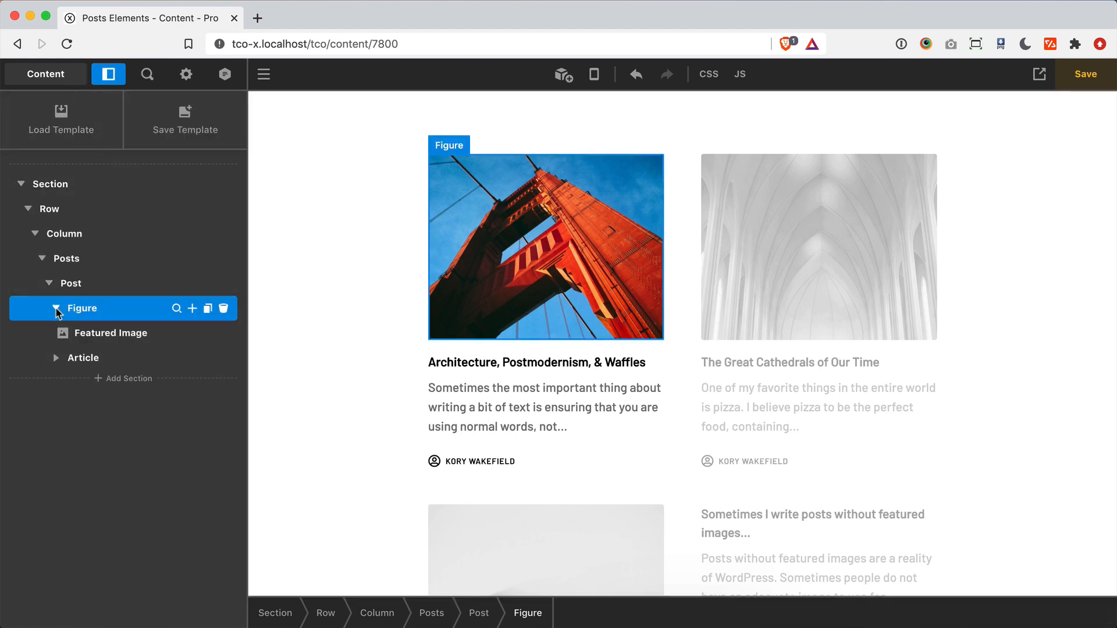
{"action": "left_click", "coordinate": [192, 333]}
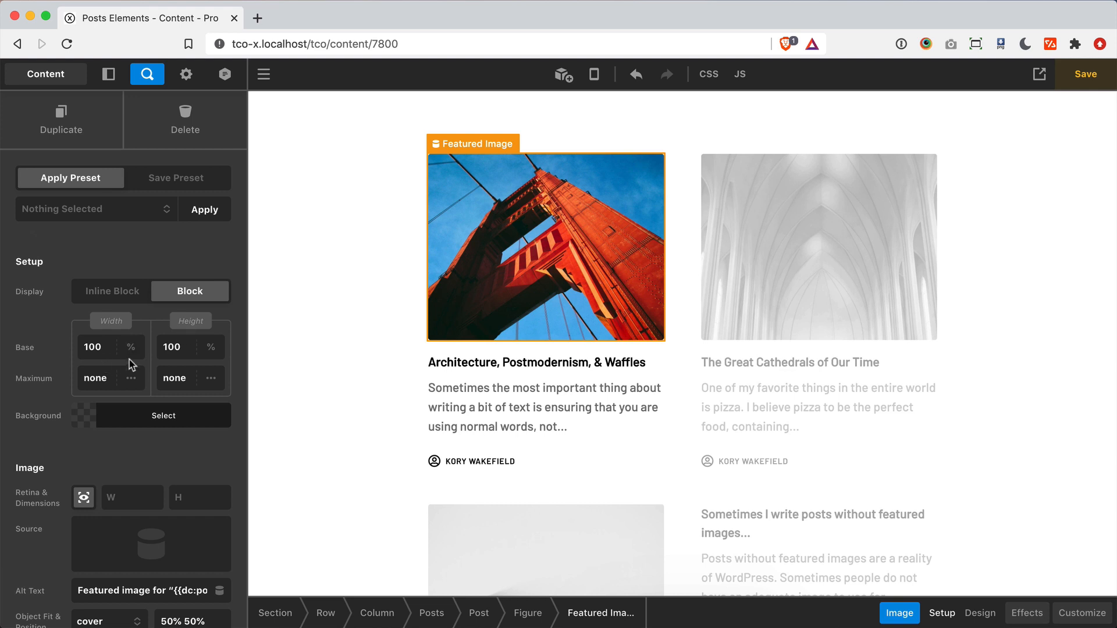
{"action": "left_click", "coordinate": [94, 348]}
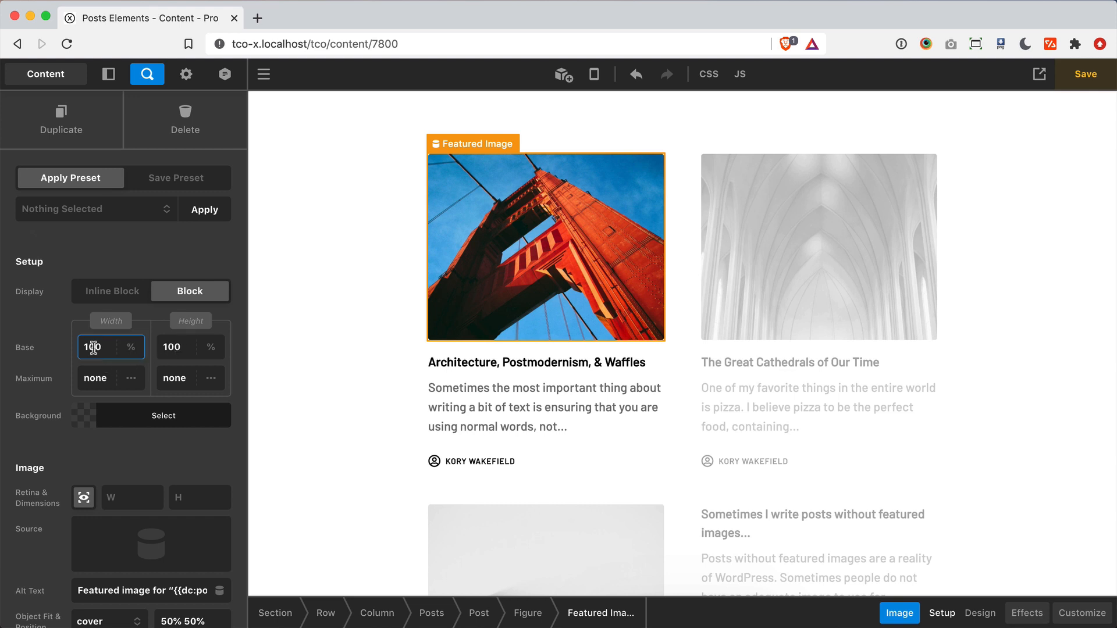
{"action": "left_click", "coordinate": [181, 346]}
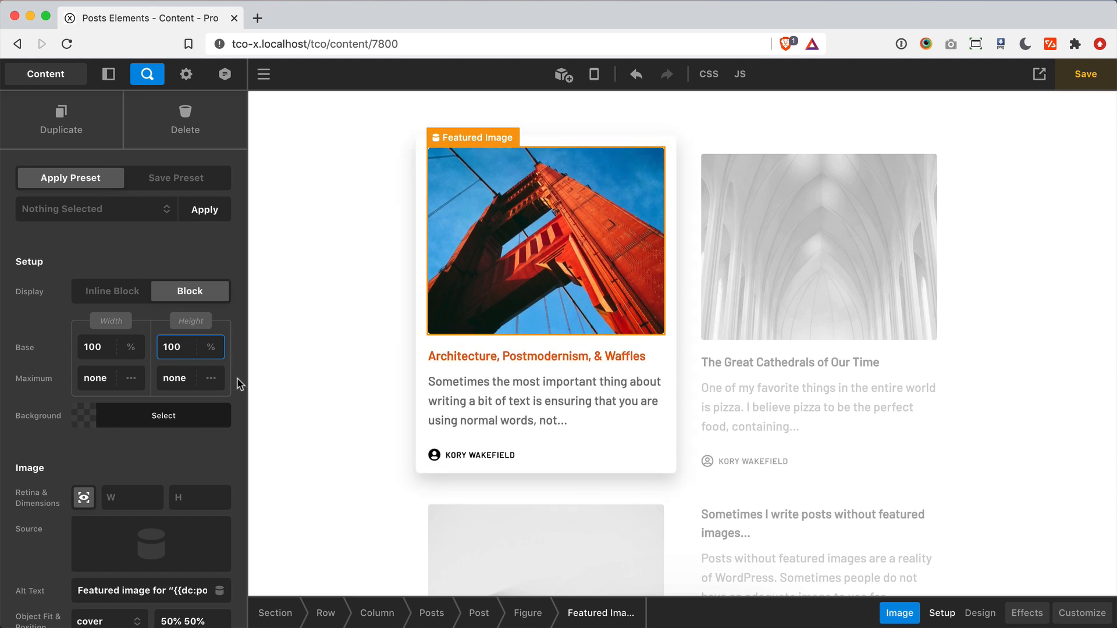
Try the fill object fit on the Featured Image and restore cover
{"action": "scroll", "coordinate": [70, 434], "scroll_direction": "down", "scroll_amount": 5}
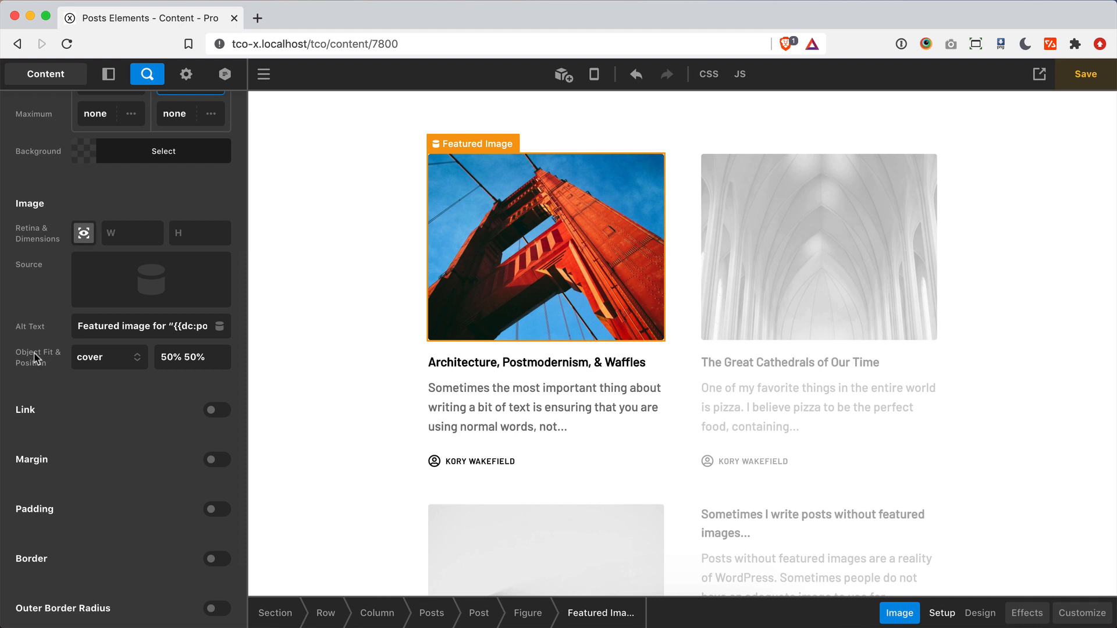
{"action": "left_click", "coordinate": [90, 357]}
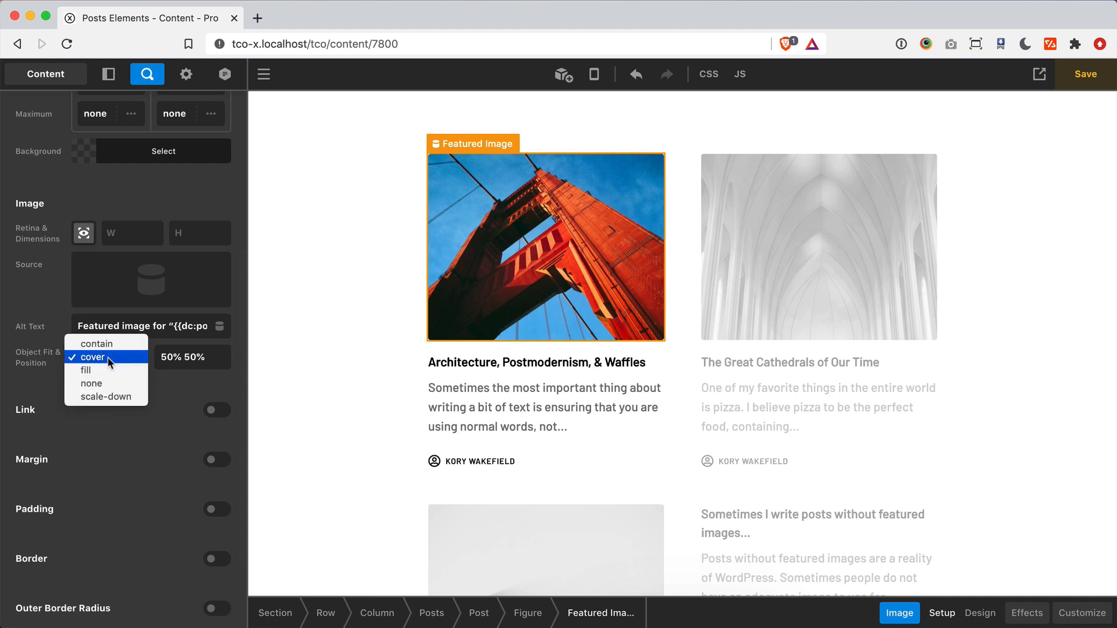
{"action": "left_click", "coordinate": [107, 369]}
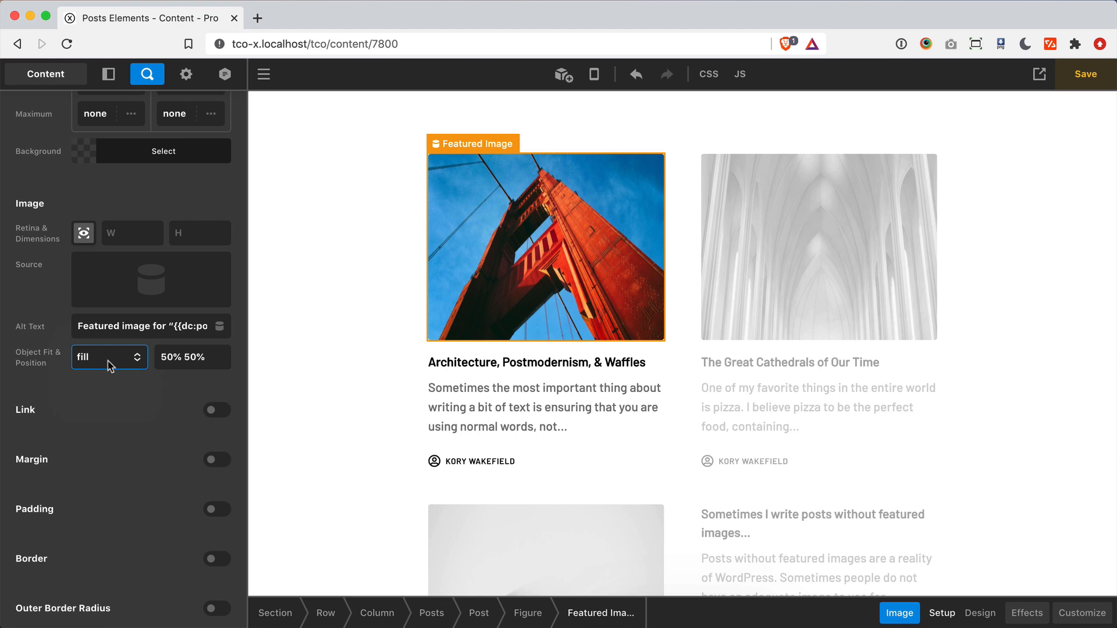
{"action": "left_click", "coordinate": [109, 361]}
{"action": "key", "text": "Up"}
{"action": "key", "text": "Return"}
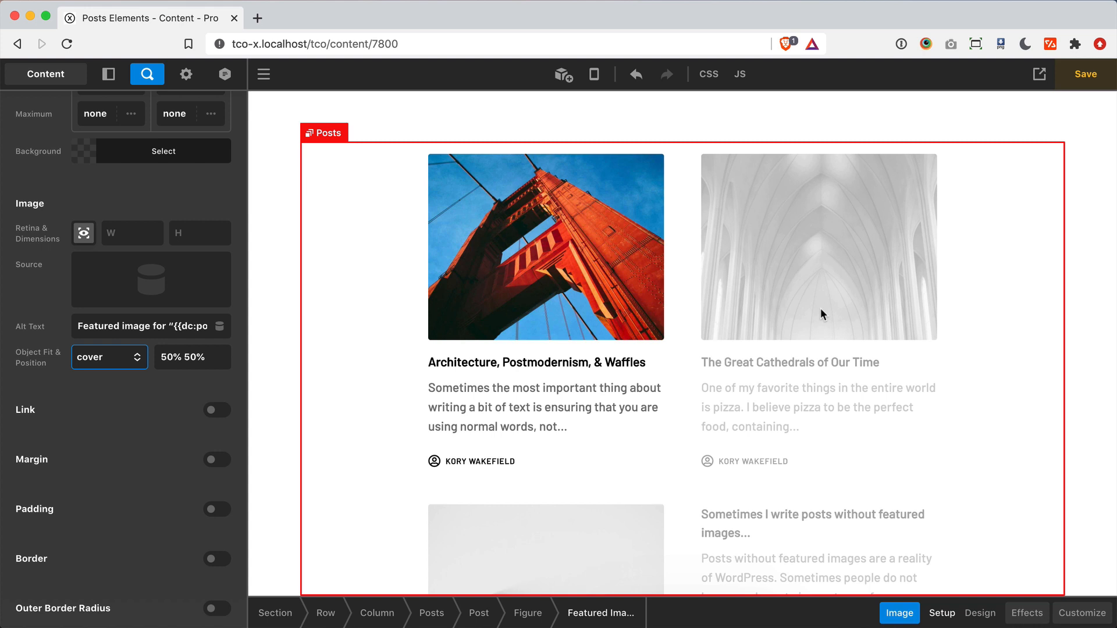
Expand Article in the outline and examine its tag, size, position and flexbox settings
{"action": "left_click", "coordinate": [108, 74]}
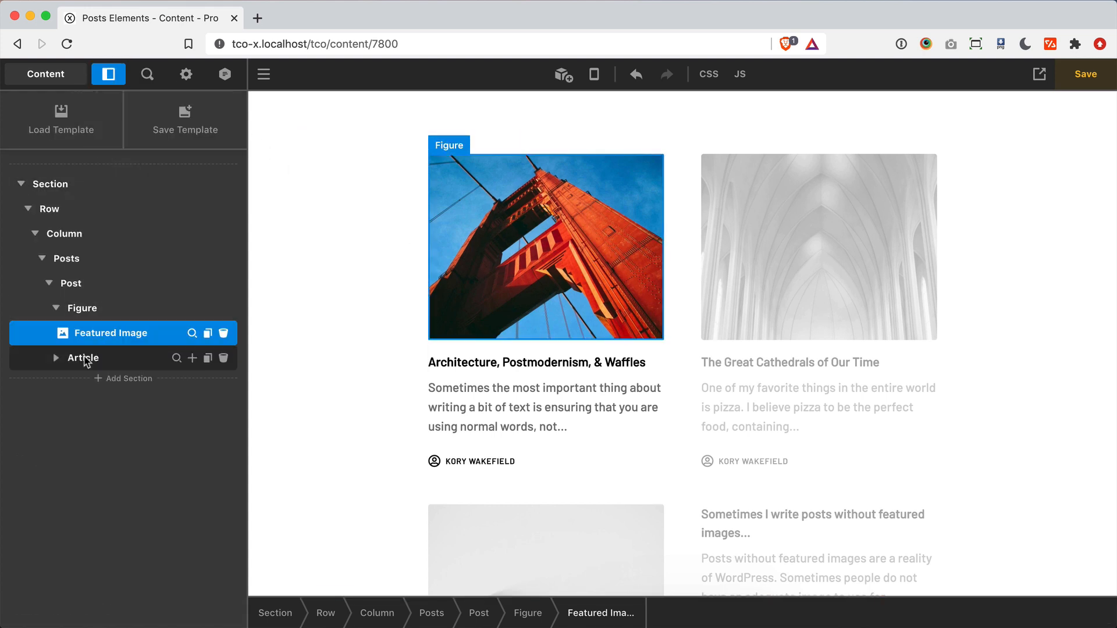
{"action": "left_click", "coordinate": [56, 358]}
{"action": "left_click", "coordinate": [176, 358]}
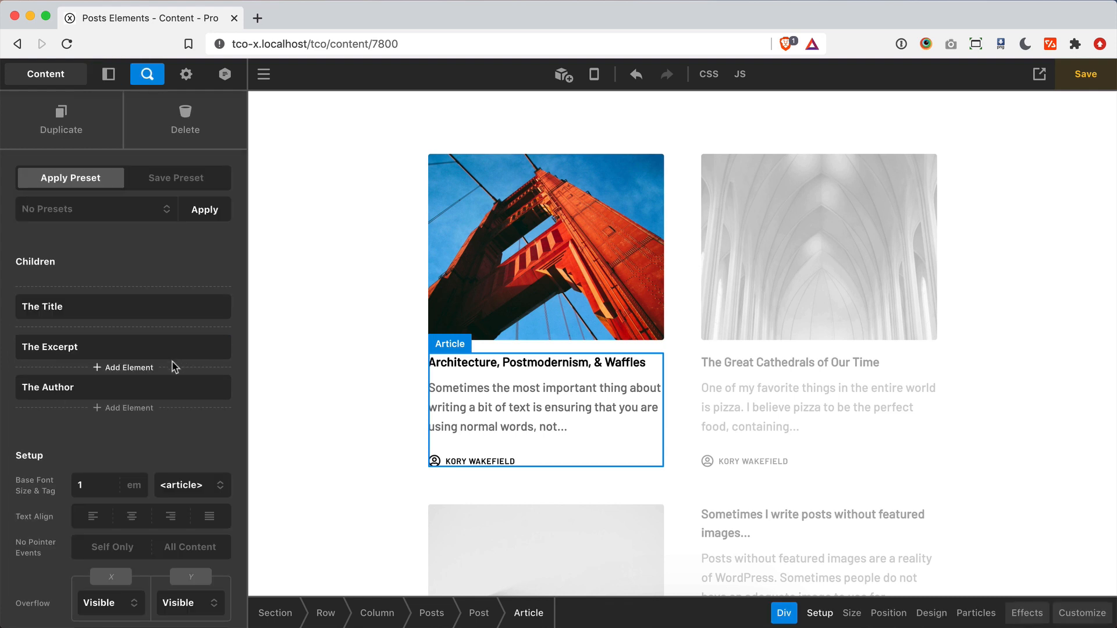
{"action": "scroll", "coordinate": [182, 454], "scroll_direction": "down", "scroll_amount": 3}
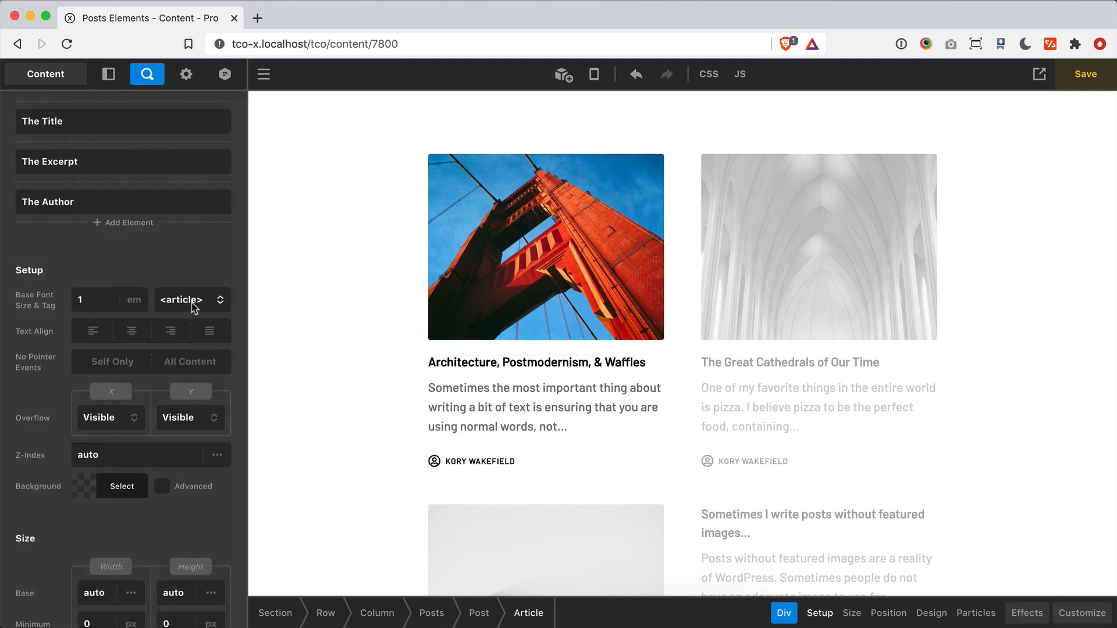
{"action": "scroll", "coordinate": [193, 307], "scroll_direction": "down", "scroll_amount": 7}
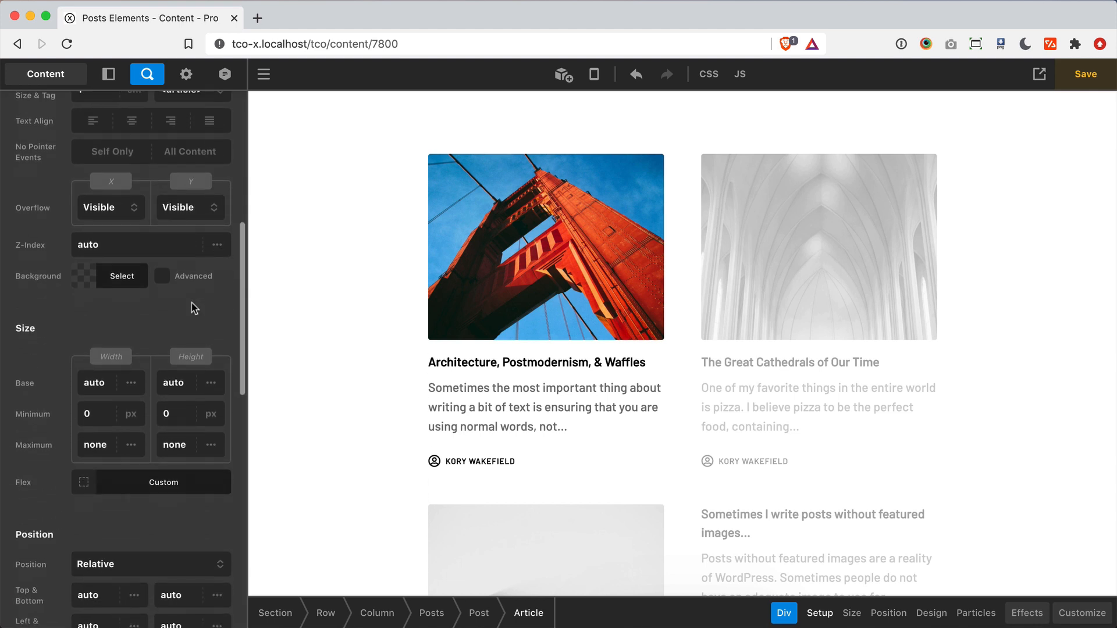
{"action": "scroll", "coordinate": [194, 307], "scroll_direction": "down", "scroll_amount": 3}
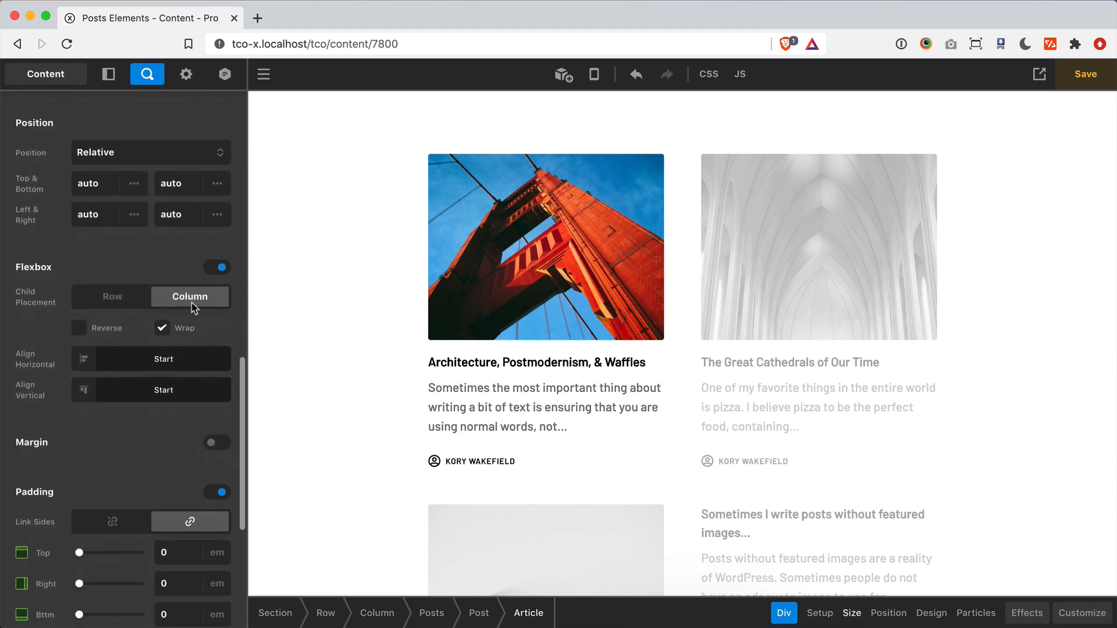
{"action": "scroll", "coordinate": [194, 307], "scroll_direction": "up", "scroll_amount": 5}
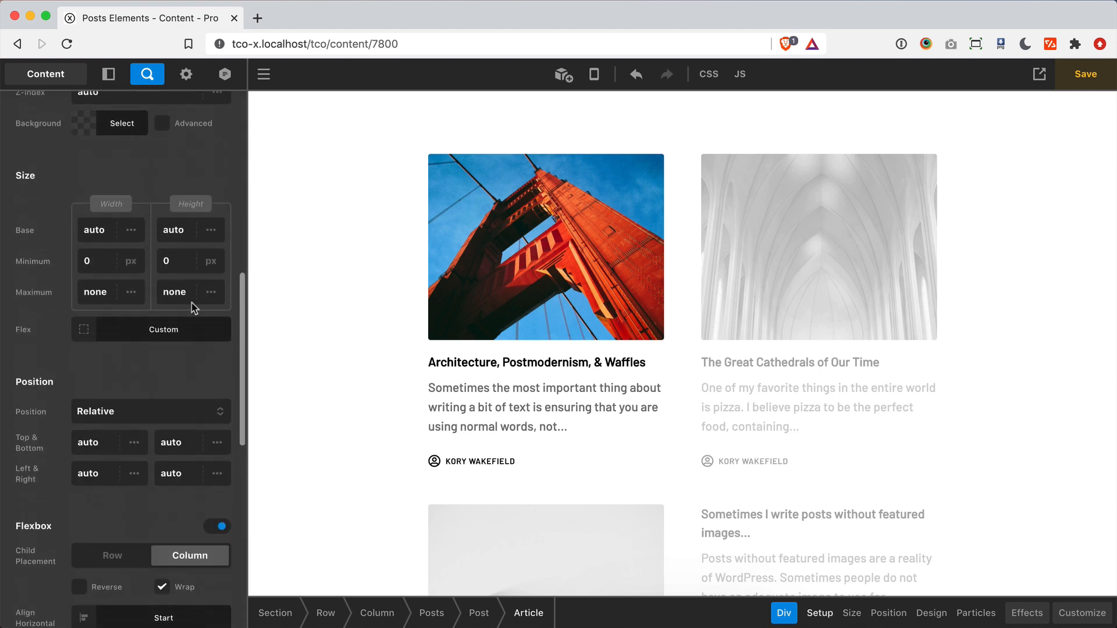
Check the Article's custom flex values and compare how posts with and without featured images align in the preview
{"action": "left_click", "coordinate": [158, 367]}
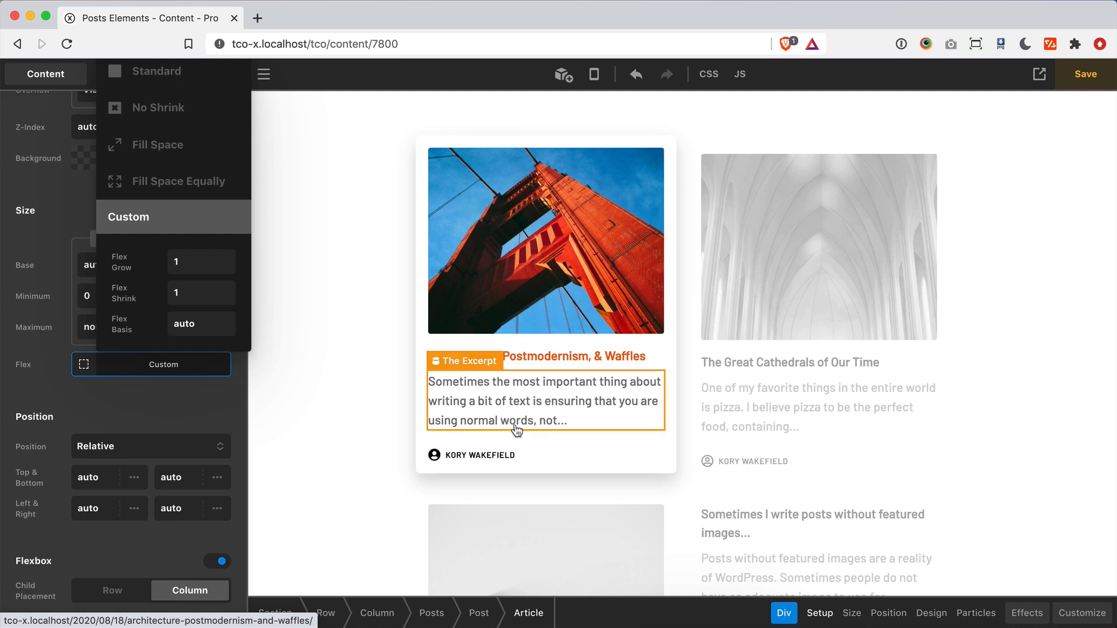
{"action": "left_click", "coordinate": [202, 425]}
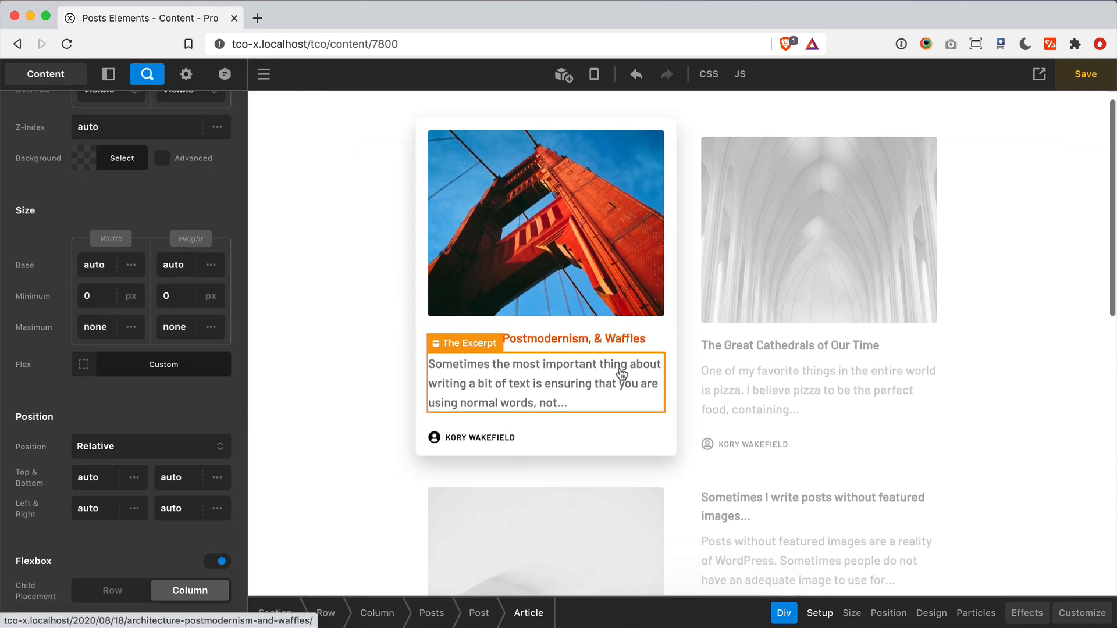
{"action": "scroll", "coordinate": [619, 372], "scroll_direction": "down", "scroll_amount": 7}
{"action": "scroll", "coordinate": [620, 370], "scroll_direction": "up", "scroll_amount": 3}
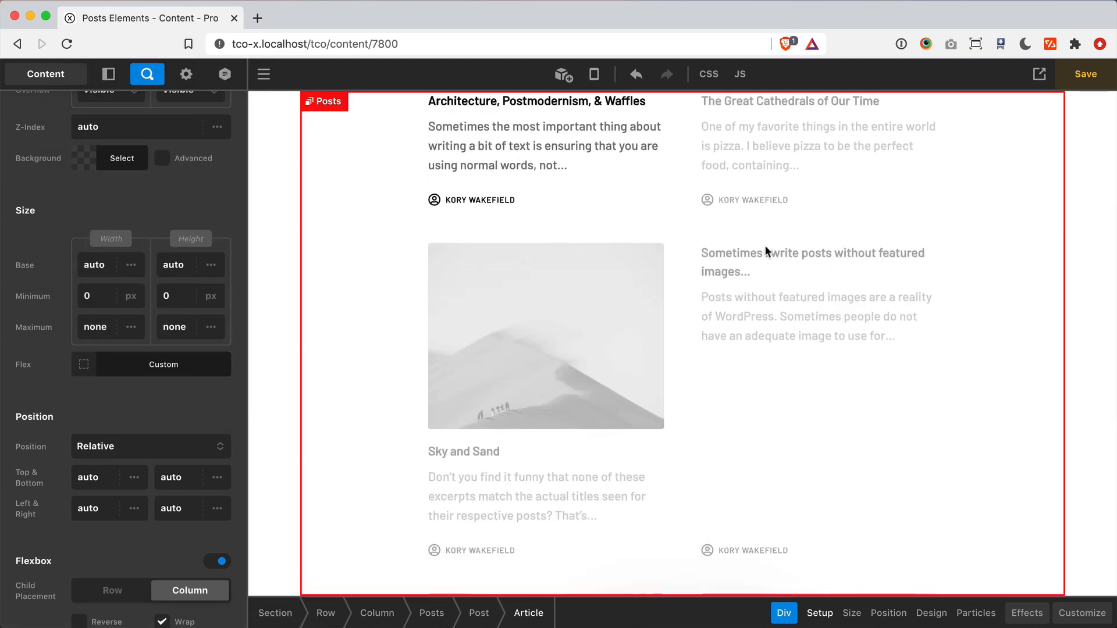
{"action": "scroll", "coordinate": [822, 438], "scroll_direction": "down", "scroll_amount": 1}
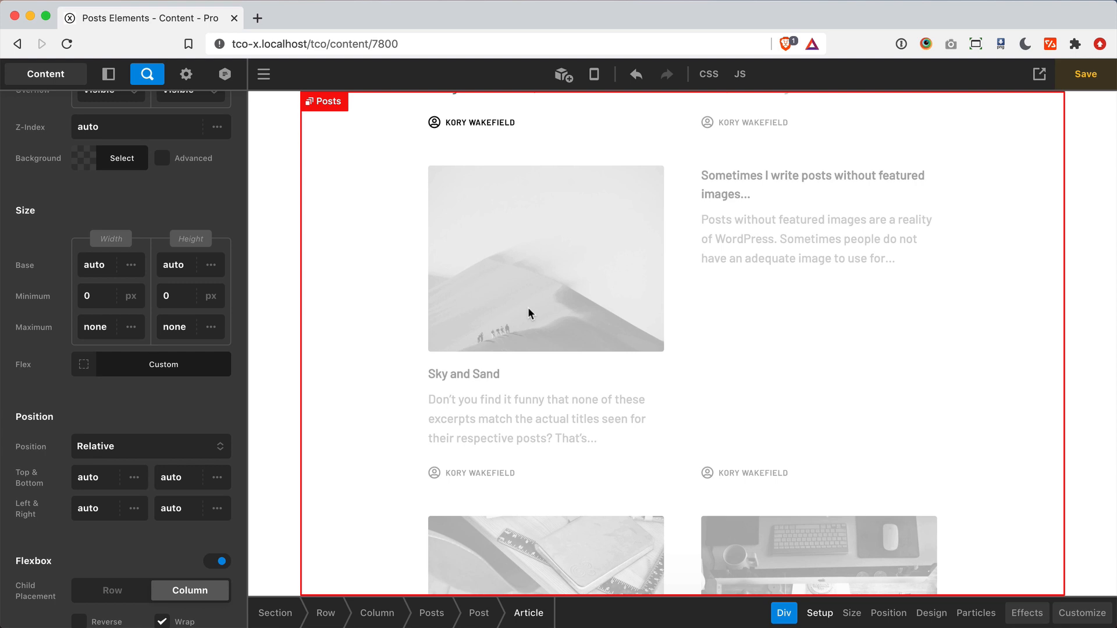
{"action": "scroll", "coordinate": [528, 307], "scroll_direction": "up", "scroll_amount": 5}
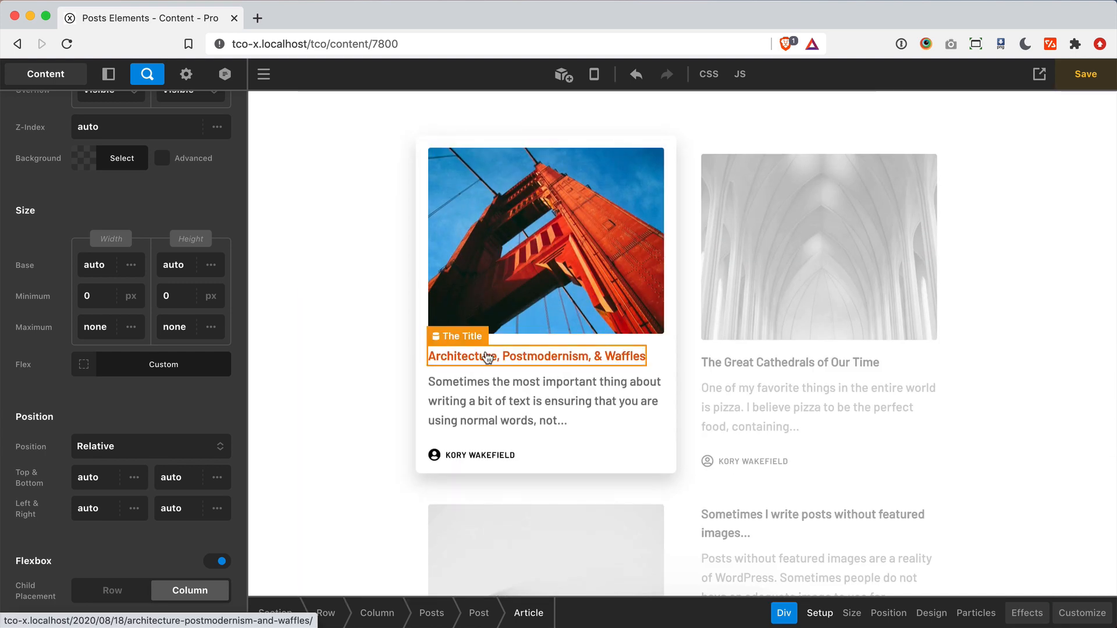
Open the post title's settings and view the dynamic content in its text editor
{"action": "left_click", "coordinate": [488, 357]}
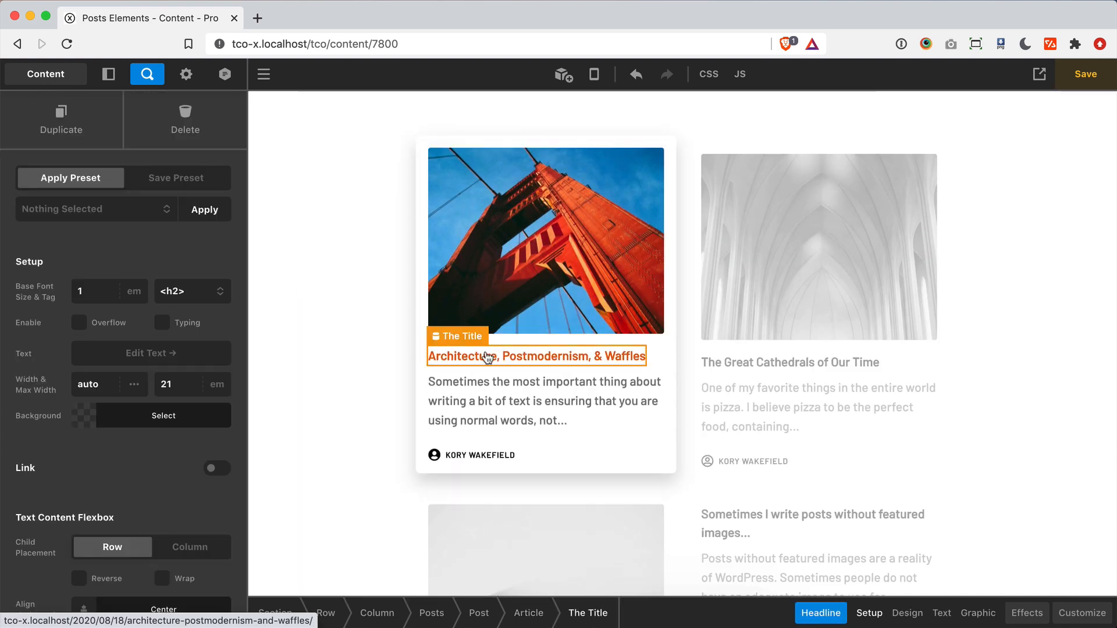
{"action": "left_click", "coordinate": [144, 353]}
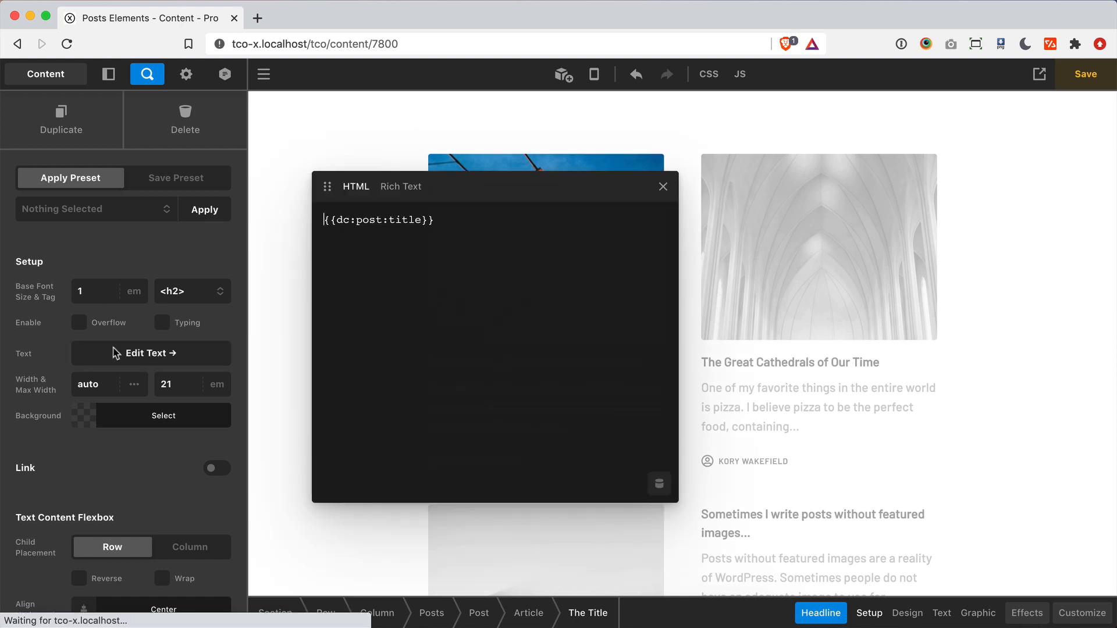
{"action": "left_click", "coordinate": [144, 354]}
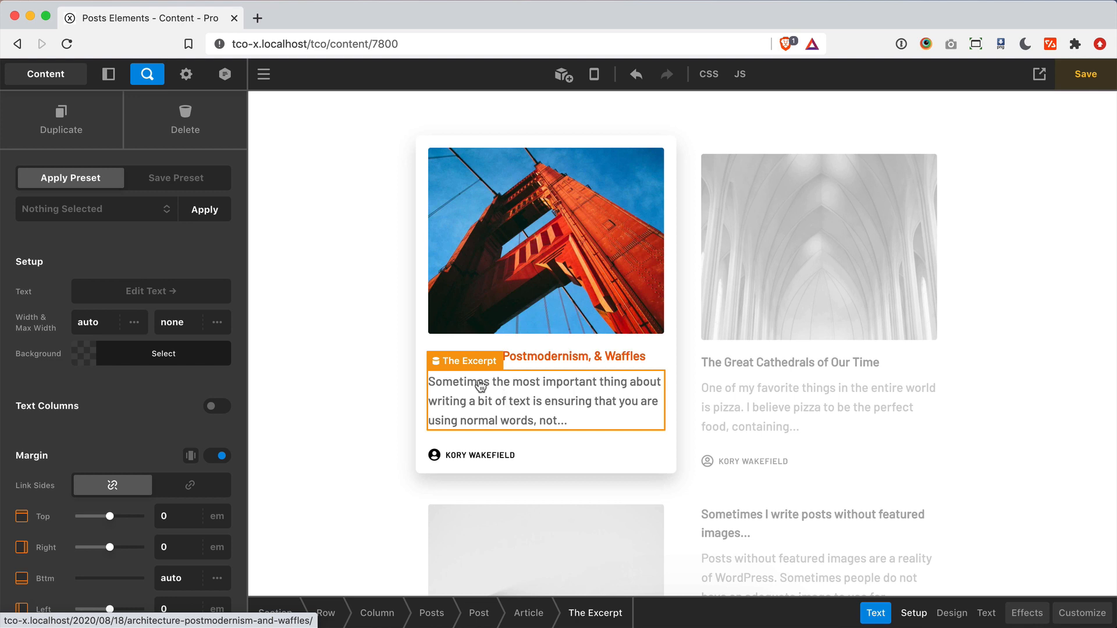
In the Excerpt's text, try an excerpt length of 10, restore 20, and close the editor
{"action": "left_click", "coordinate": [102, 291]}
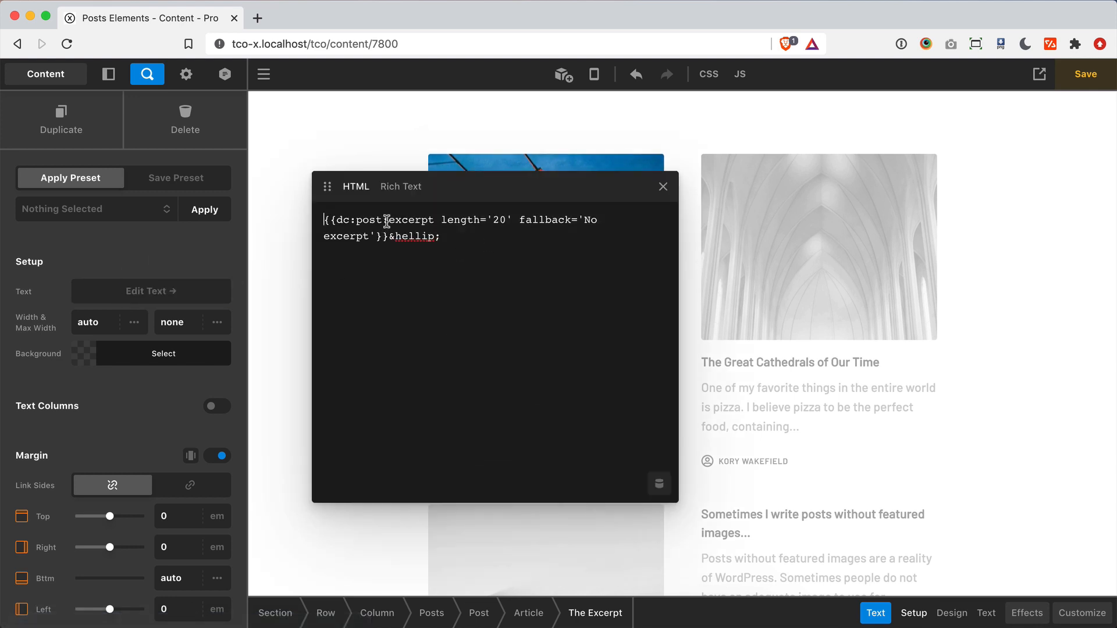
{"action": "left_click", "coordinate": [502, 221]}
{"action": "left_click_drag", "start_coordinate": [506, 221], "coordinate": [492, 221]}
{"action": "key", "text": "Left"}
{"action": "key", "text": "shift+Right"}
{"action": "type", "text": "1"}
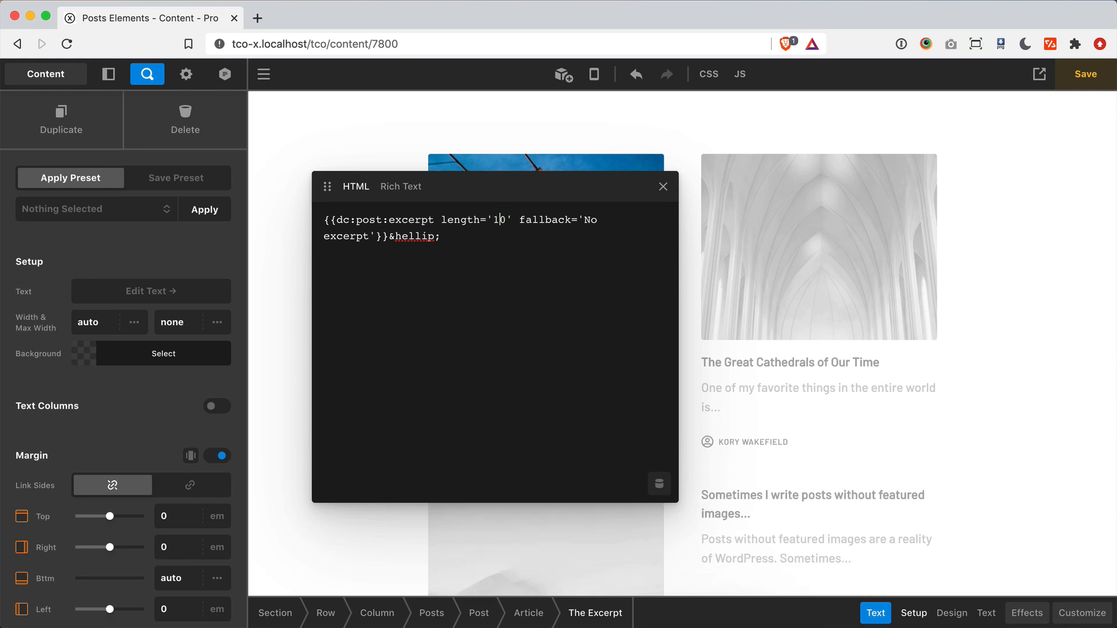
{"action": "key", "text": "shift+Left"}
{"action": "type", "text": "2"}
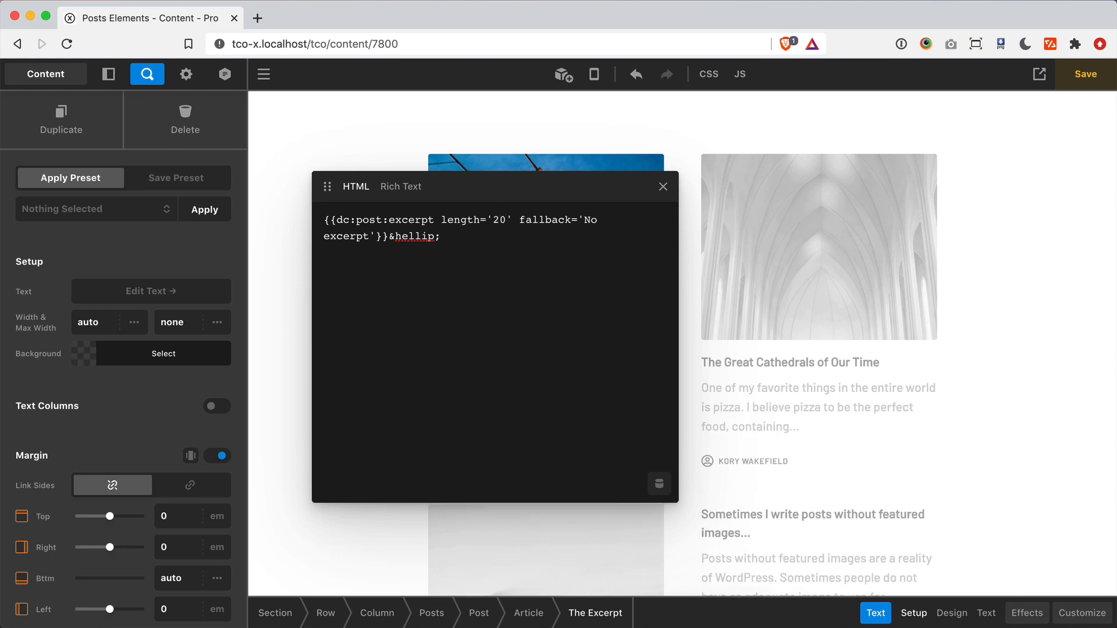
{"action": "left_click", "coordinate": [662, 187]}
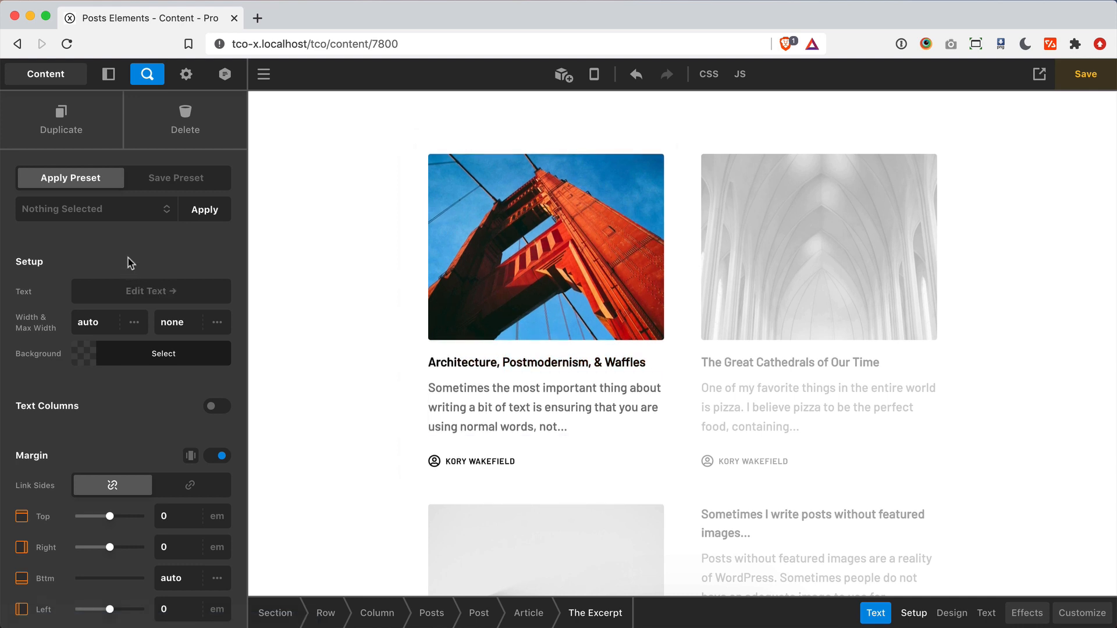
Delete the Excerpt element from the post's Article
{"action": "left_click", "coordinate": [185, 114]}
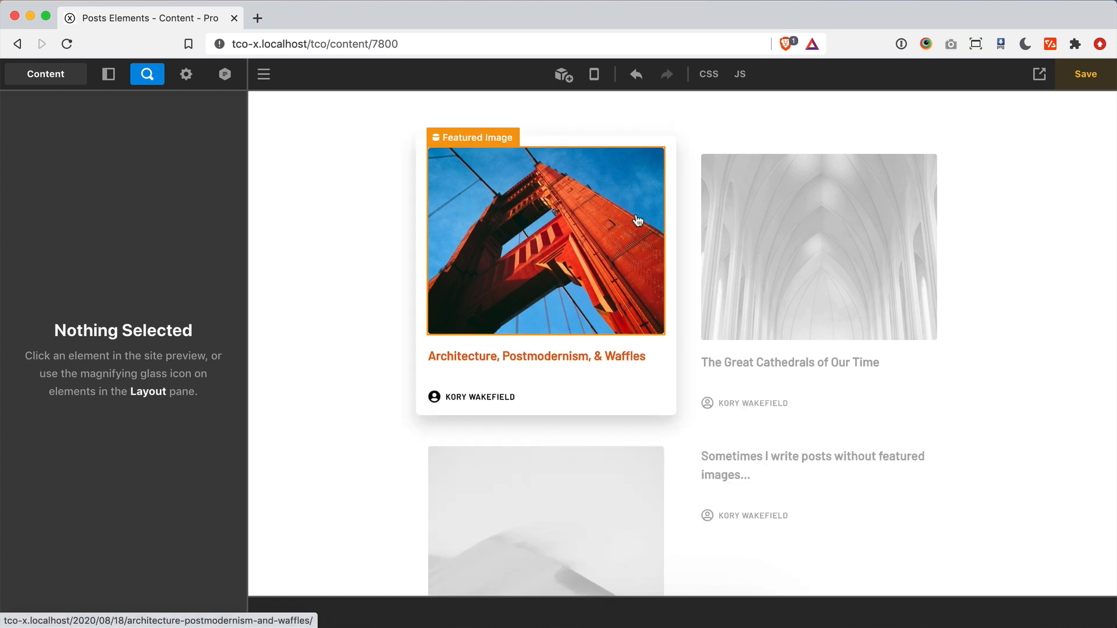
Undo the Excerpt's deletion and view the dynamic content in the Author element's text editor
{"action": "left_click", "coordinate": [636, 73]}
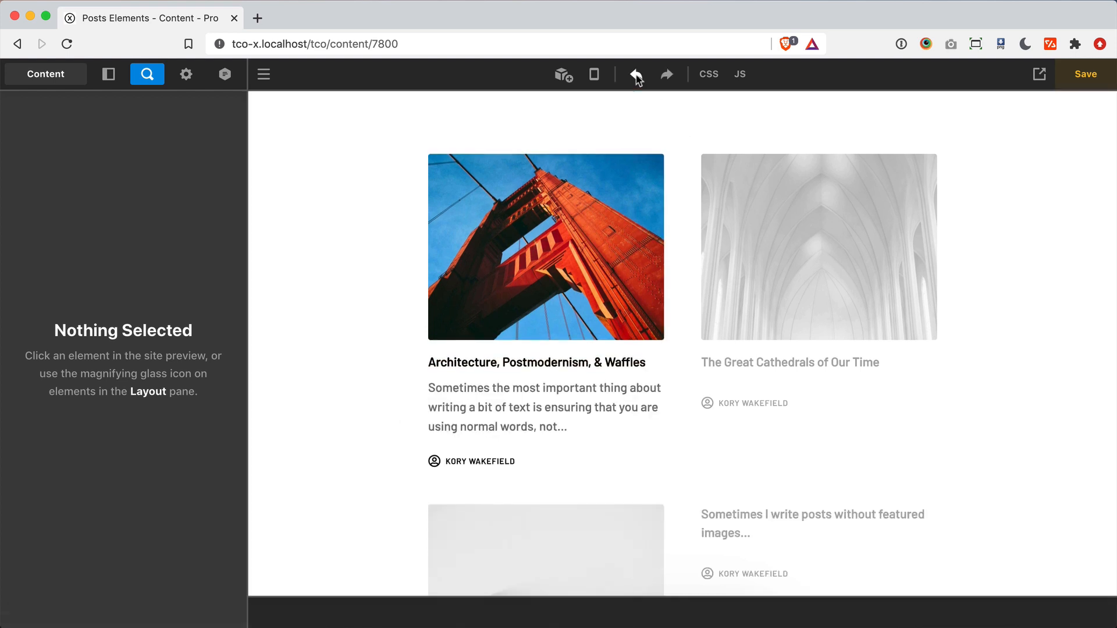
{"action": "left_click", "coordinate": [476, 454]}
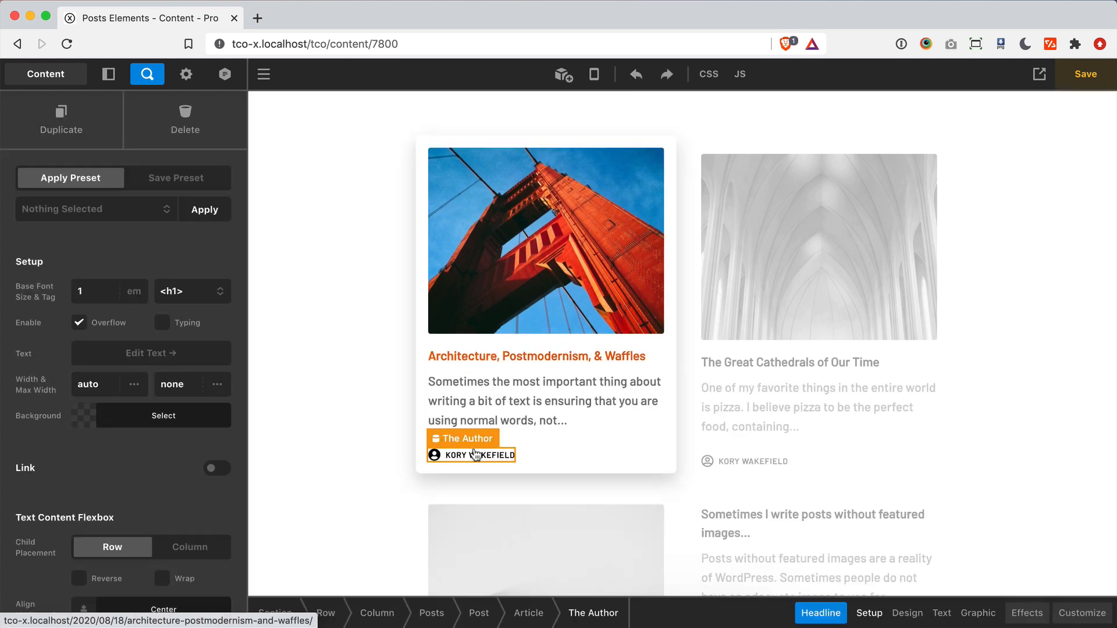
{"action": "left_click", "coordinate": [150, 352]}
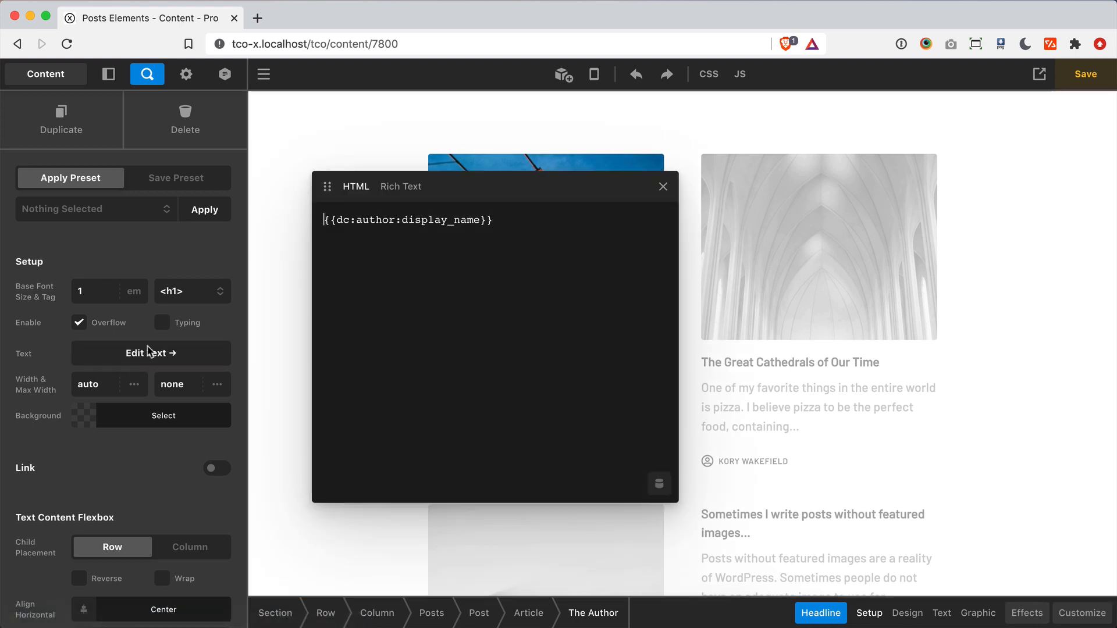
{"action": "left_click", "coordinate": [662, 187]}
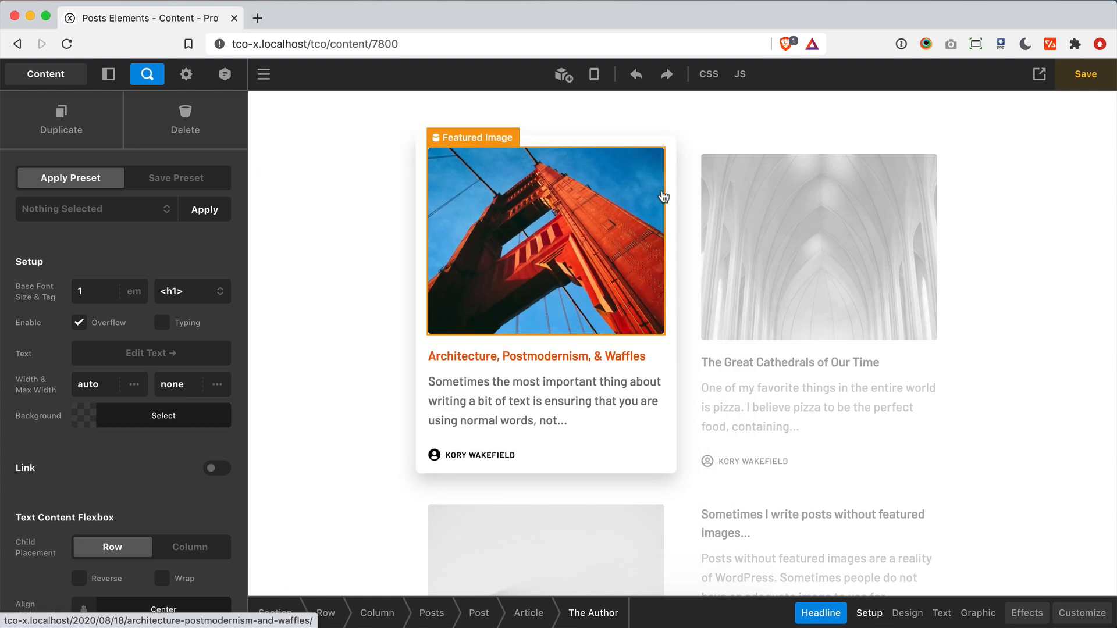
Check the display condition on the post's Figure and compare posts with and without featured images in the preview
{"action": "left_click", "coordinate": [549, 275]}
{"action": "left_click", "coordinate": [530, 612]}
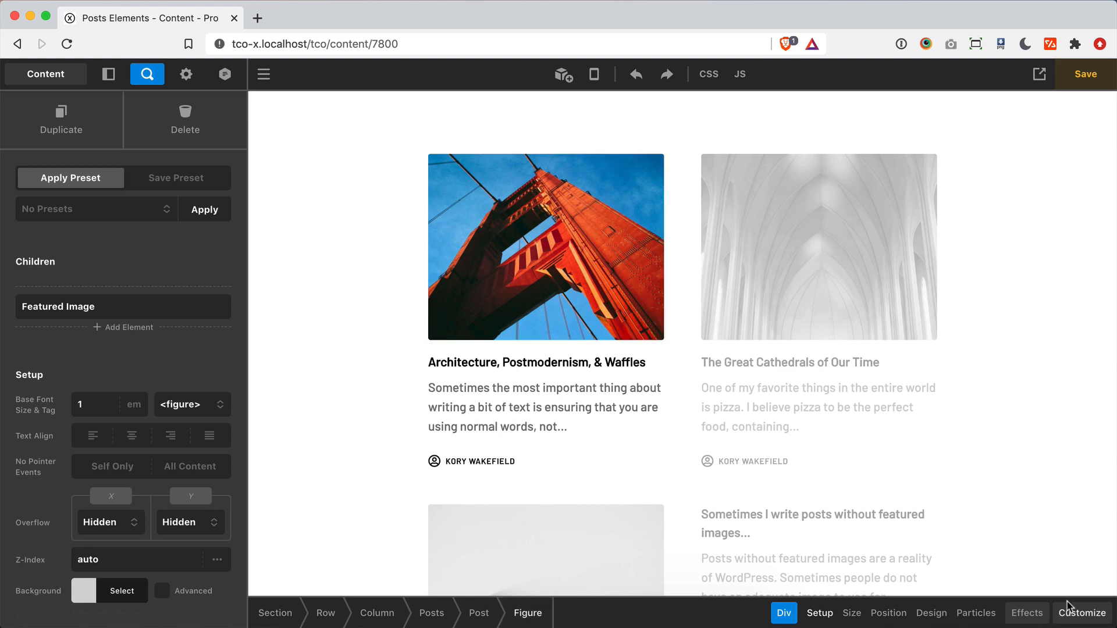
{"action": "left_click", "coordinate": [1081, 613]}
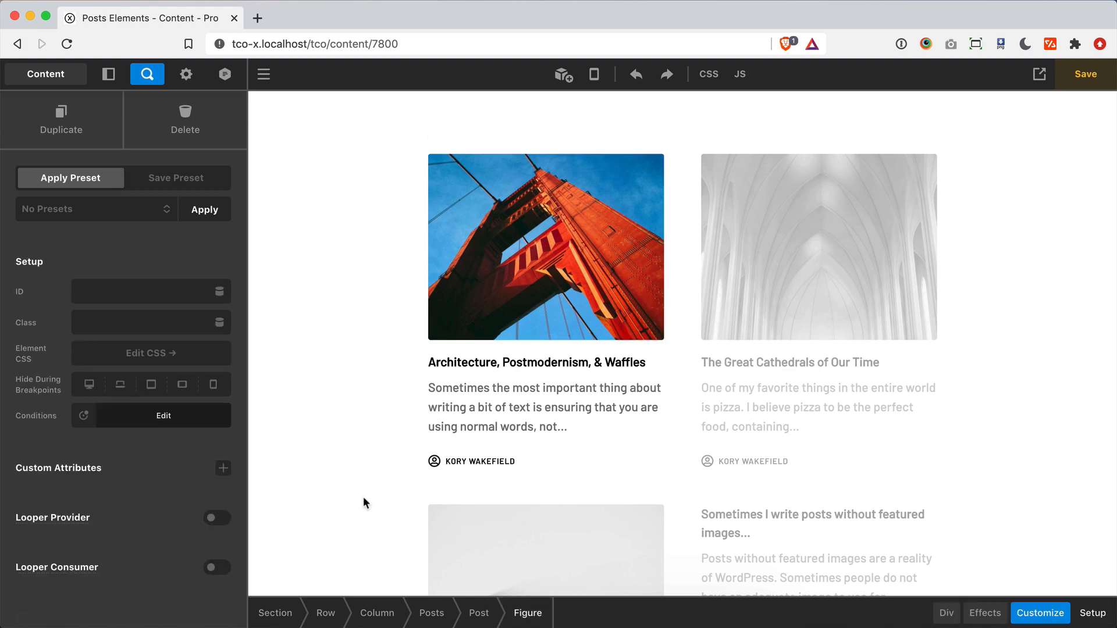
{"action": "left_click", "coordinate": [109, 421]}
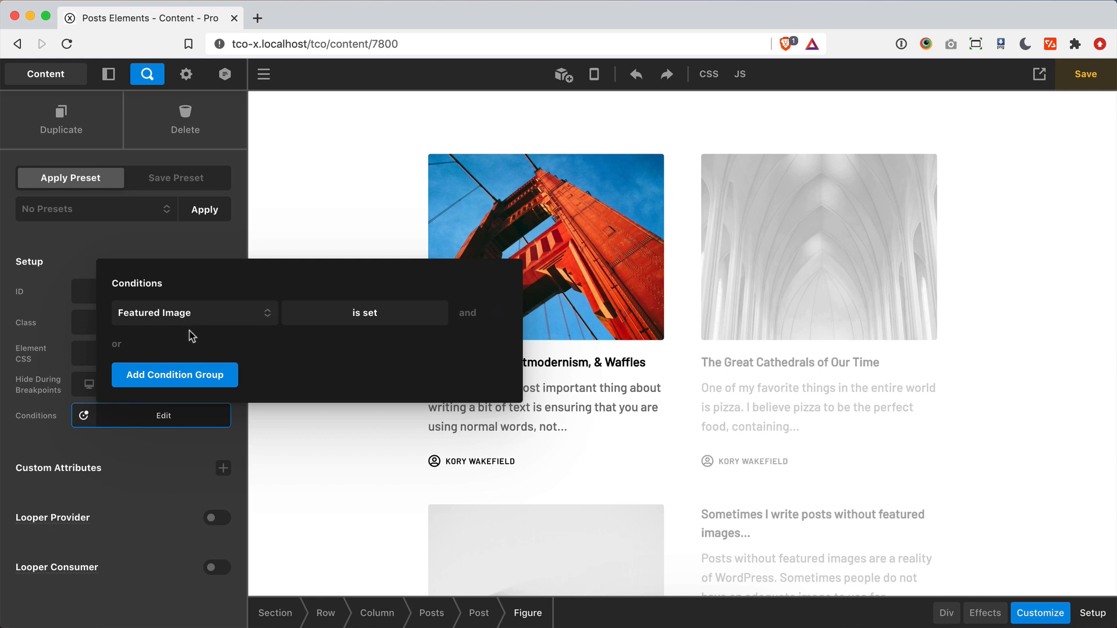
{"action": "left_click", "coordinate": [173, 249]}
{"action": "scroll", "coordinate": [401, 400], "scroll_direction": "down", "scroll_amount": 8}
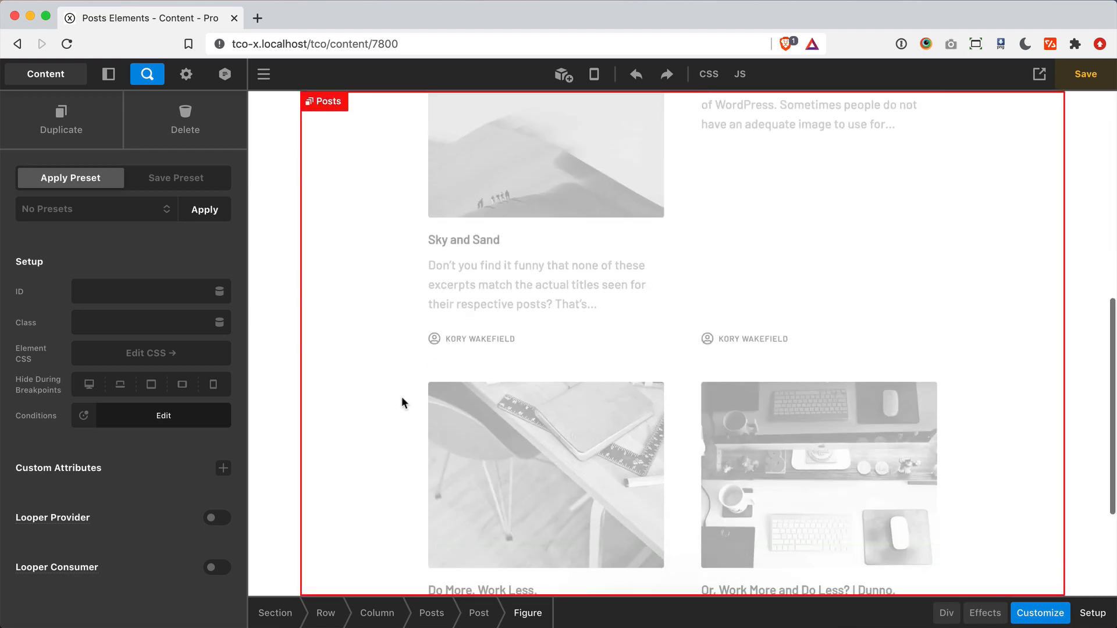
{"action": "scroll", "coordinate": [808, 202], "scroll_direction": "up", "scroll_amount": 2}
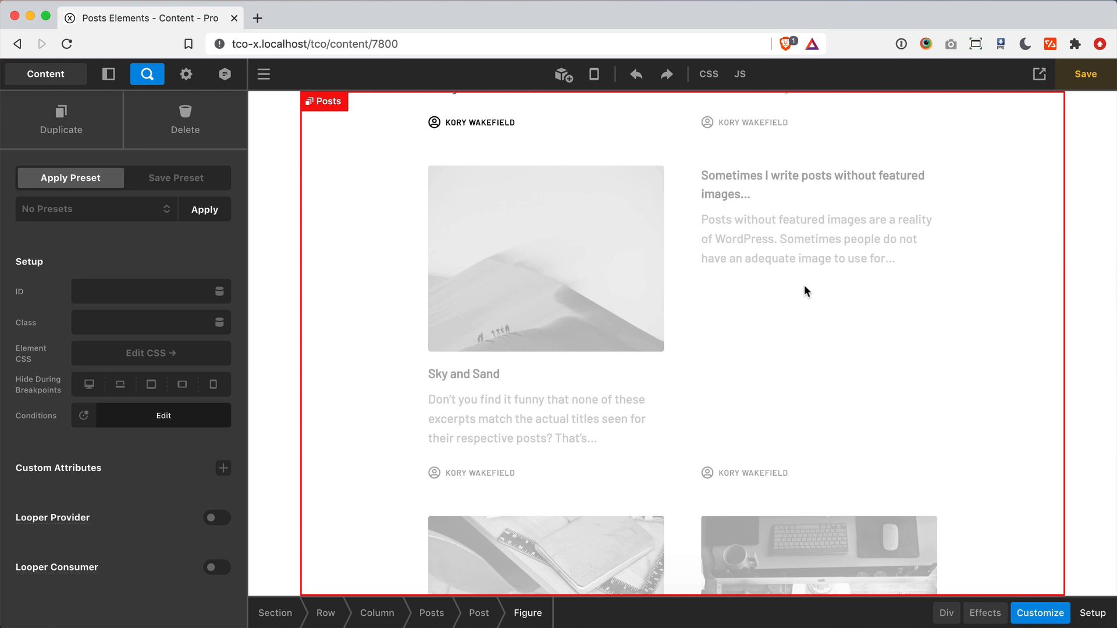
{"action": "scroll", "coordinate": [806, 290], "scroll_direction": "up", "scroll_amount": 2}
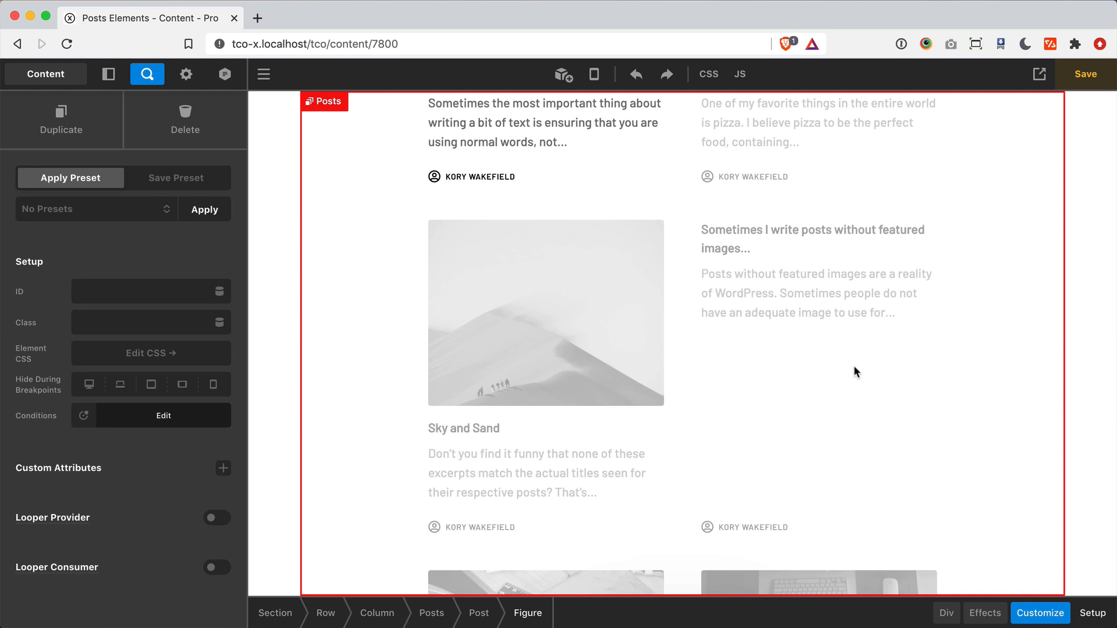
{"action": "scroll", "coordinate": [853, 370], "scroll_direction": "up", "scroll_amount": 10}
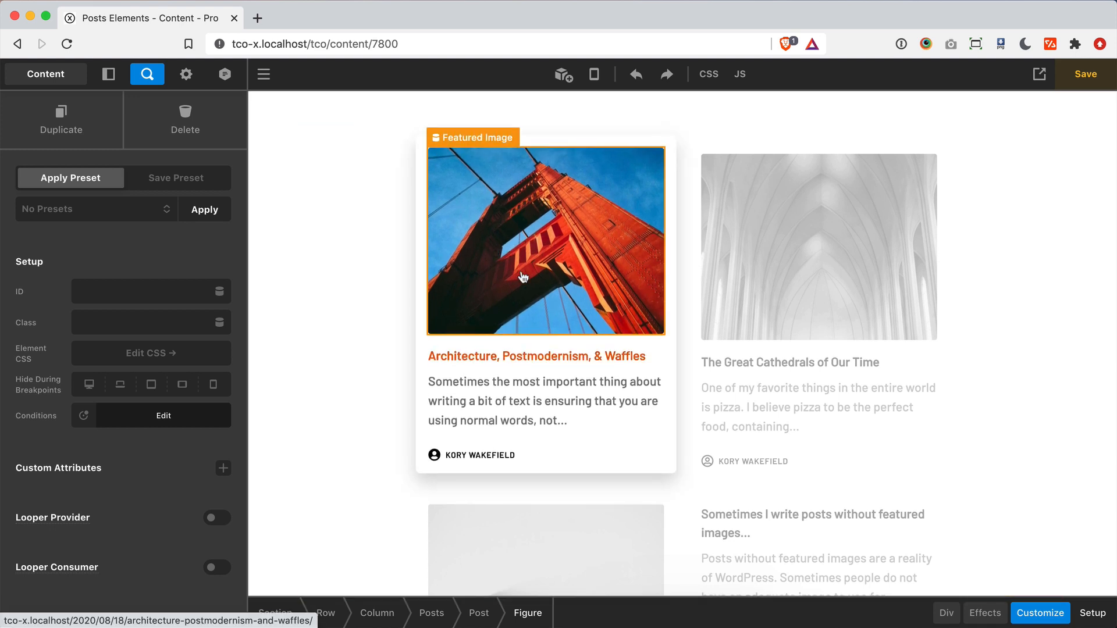
Review the Post column's effects settings, from Link Child Interactions to the base and interaction transforms
{"action": "left_click", "coordinate": [669, 403]}
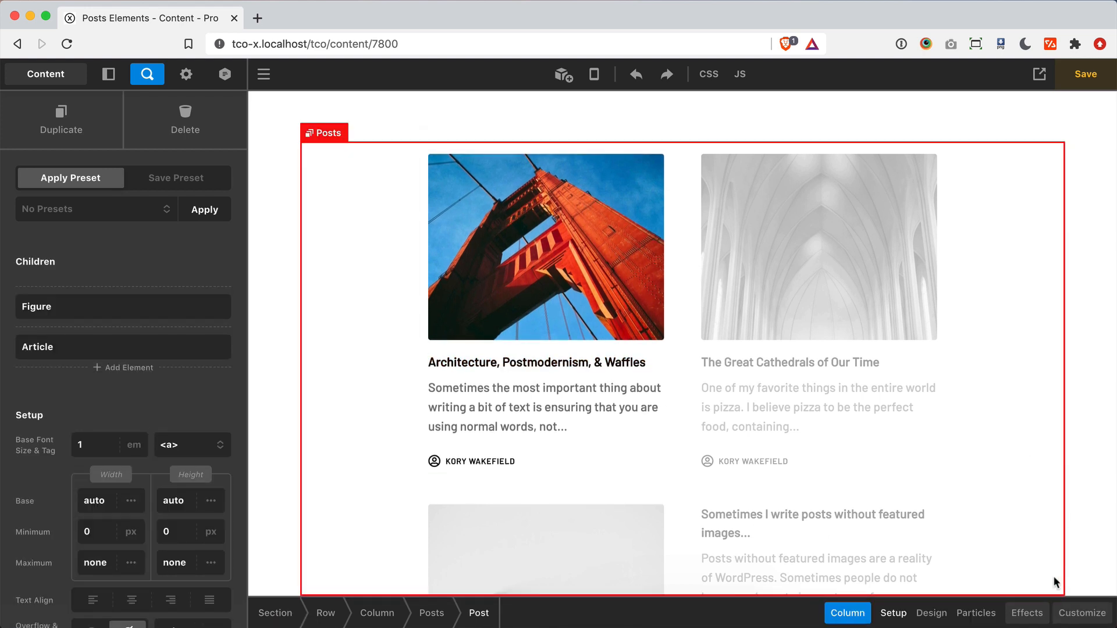
{"action": "left_click", "coordinate": [1041, 613]}
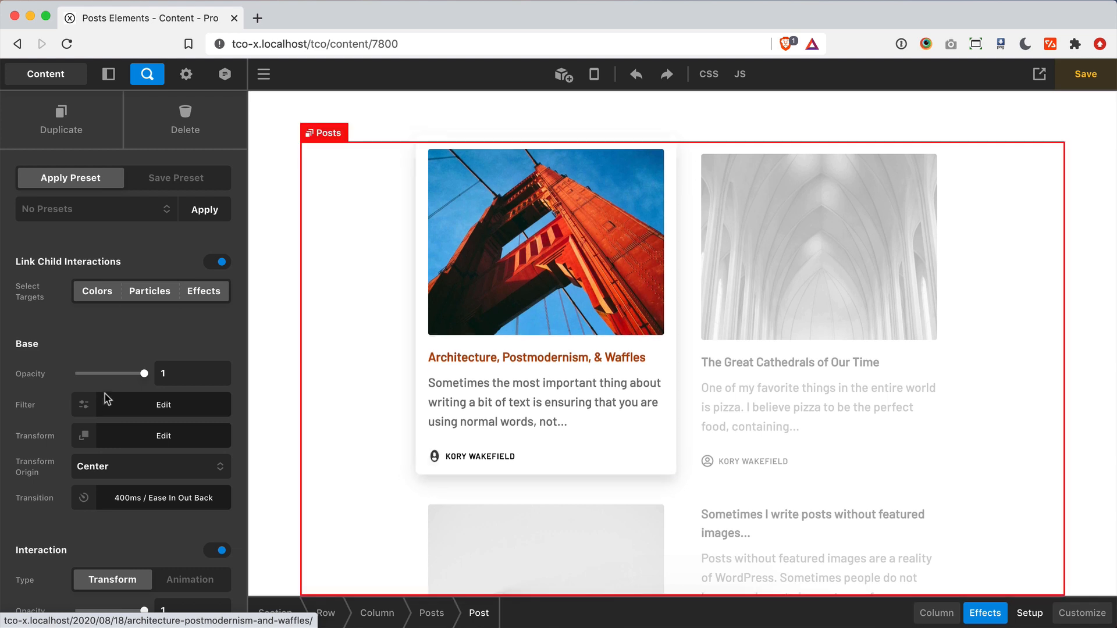
{"action": "scroll", "coordinate": [105, 434], "scroll_direction": "down", "scroll_amount": 4}
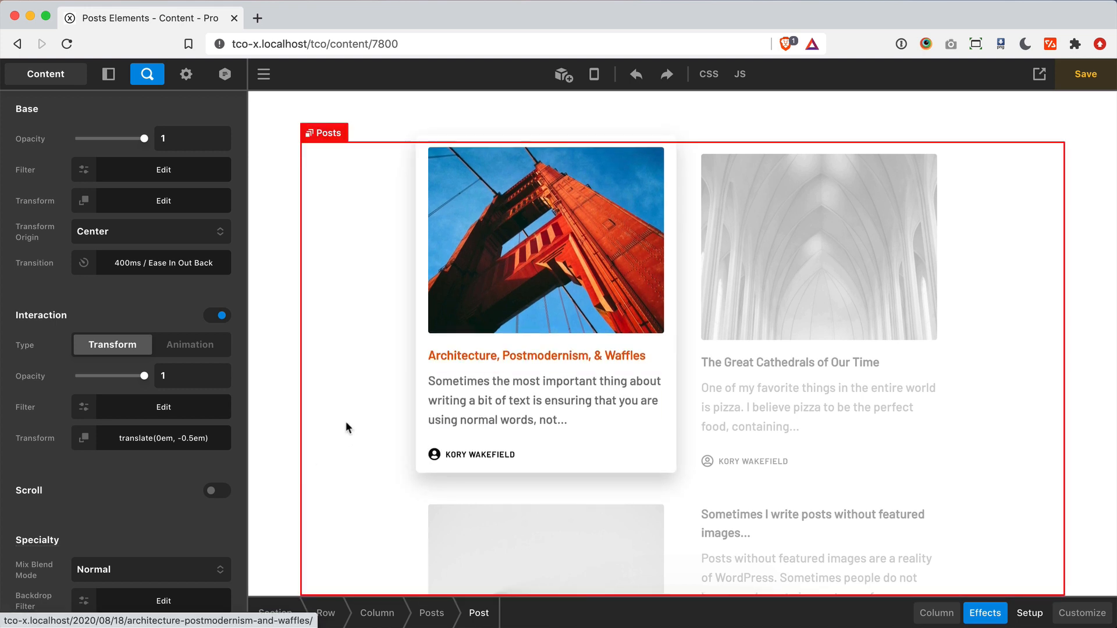
{"action": "scroll", "coordinate": [174, 448], "scroll_direction": "up", "scroll_amount": 5}
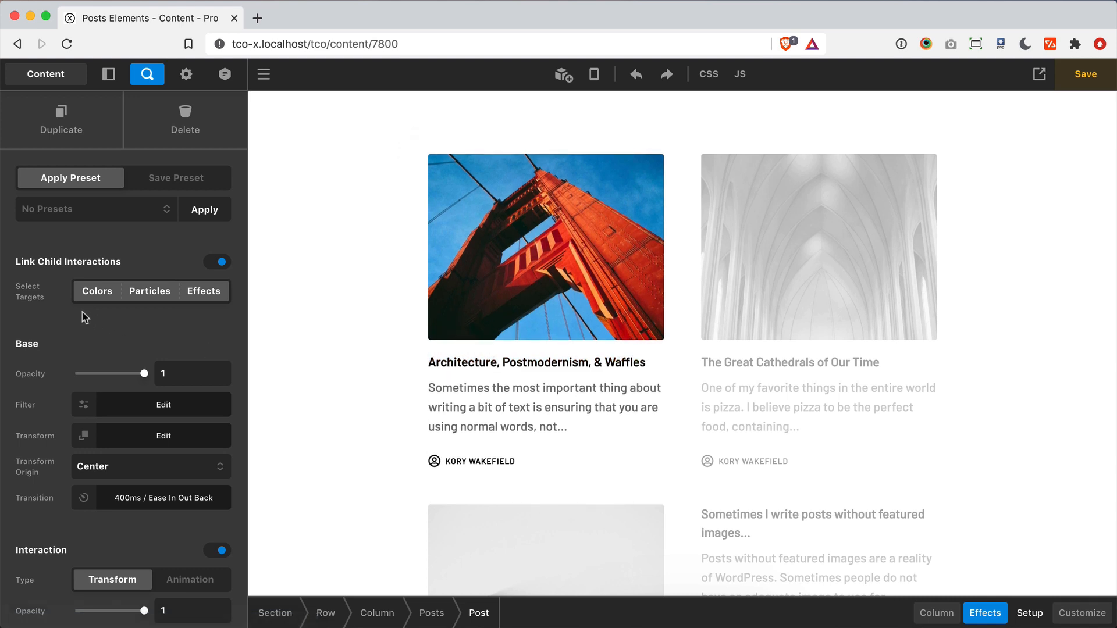
Try Link Child Interactions off and back on, and try excluding the Effects and Colors targets before restoring them
{"action": "left_click", "coordinate": [217, 262]}
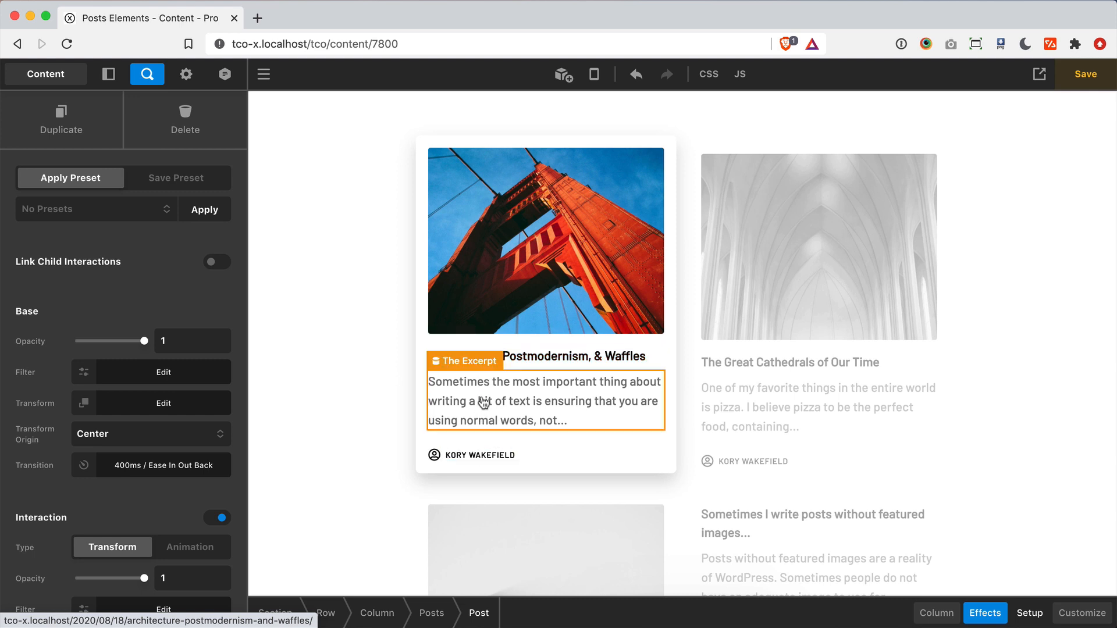
{"action": "left_click", "coordinate": [216, 263]}
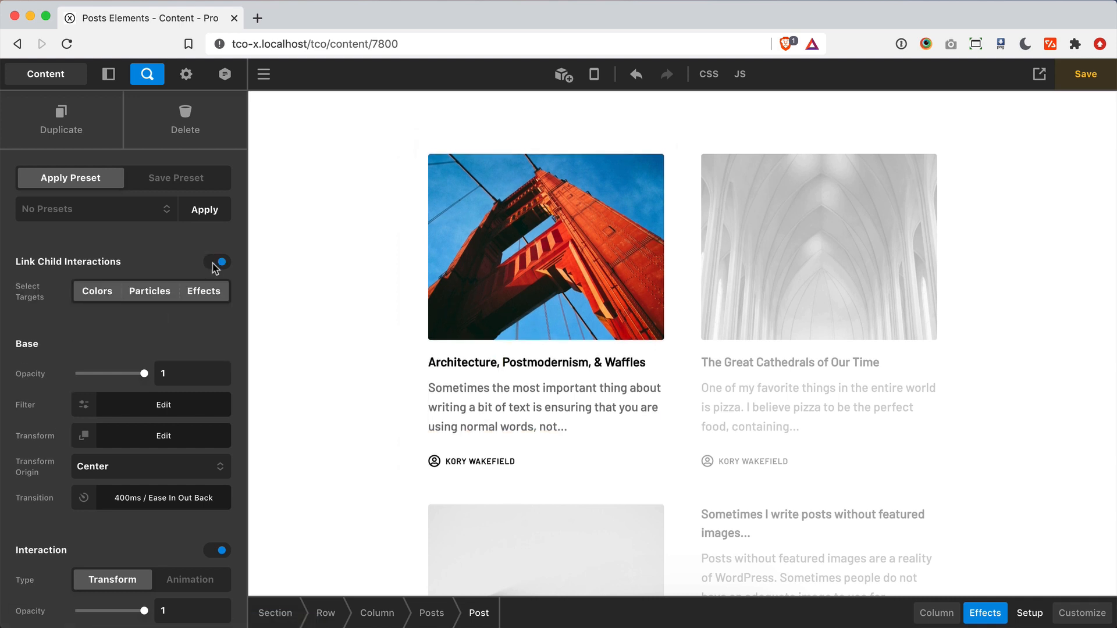
{"action": "left_click", "coordinate": [205, 296]}
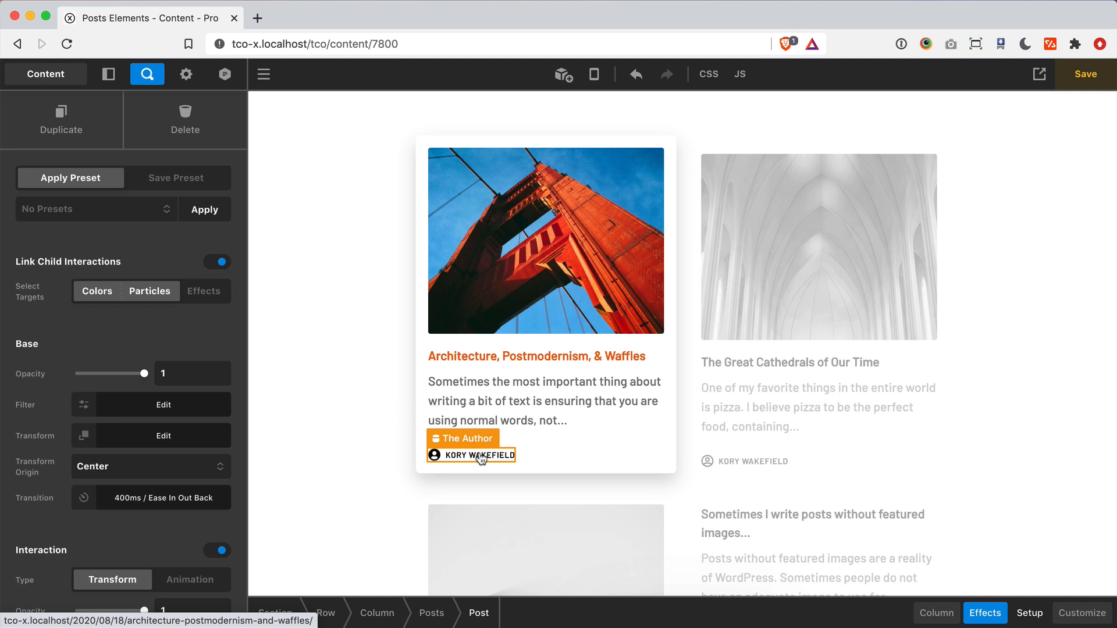
{"action": "left_click", "coordinate": [204, 291]}
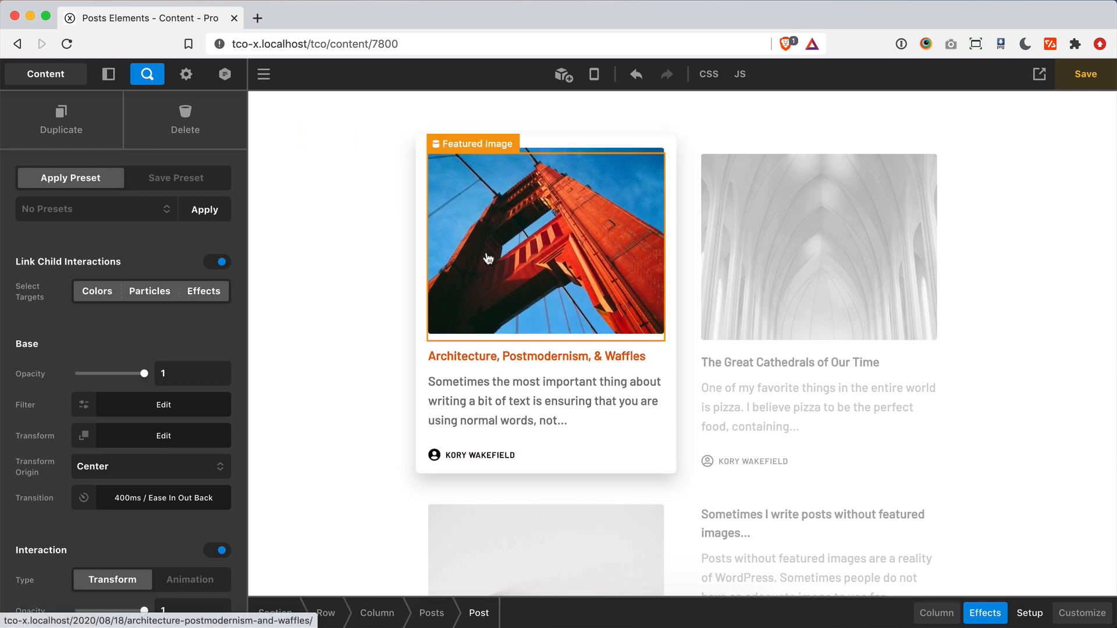
{"action": "left_click", "coordinate": [93, 294]}
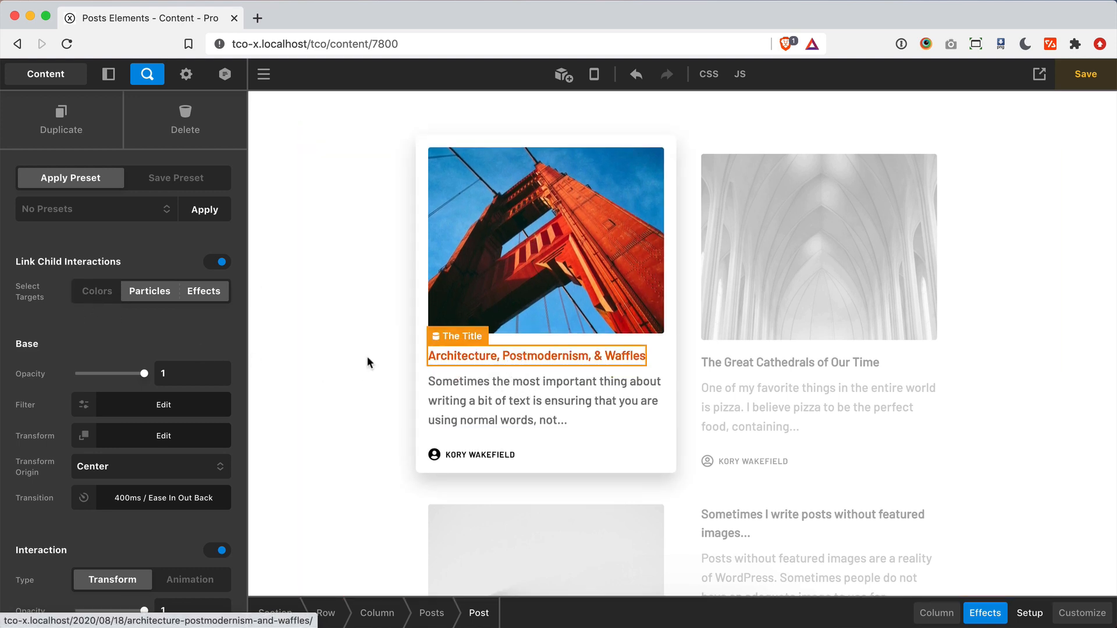
{"action": "left_click", "coordinate": [93, 293]}
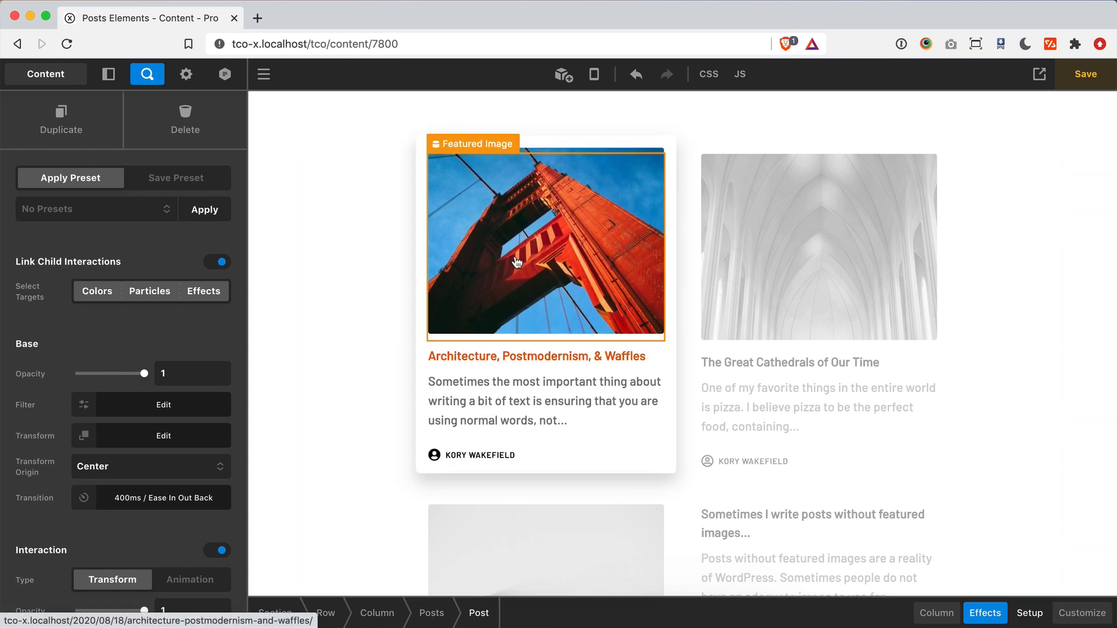
{"action": "left_click", "coordinate": [90, 297]}
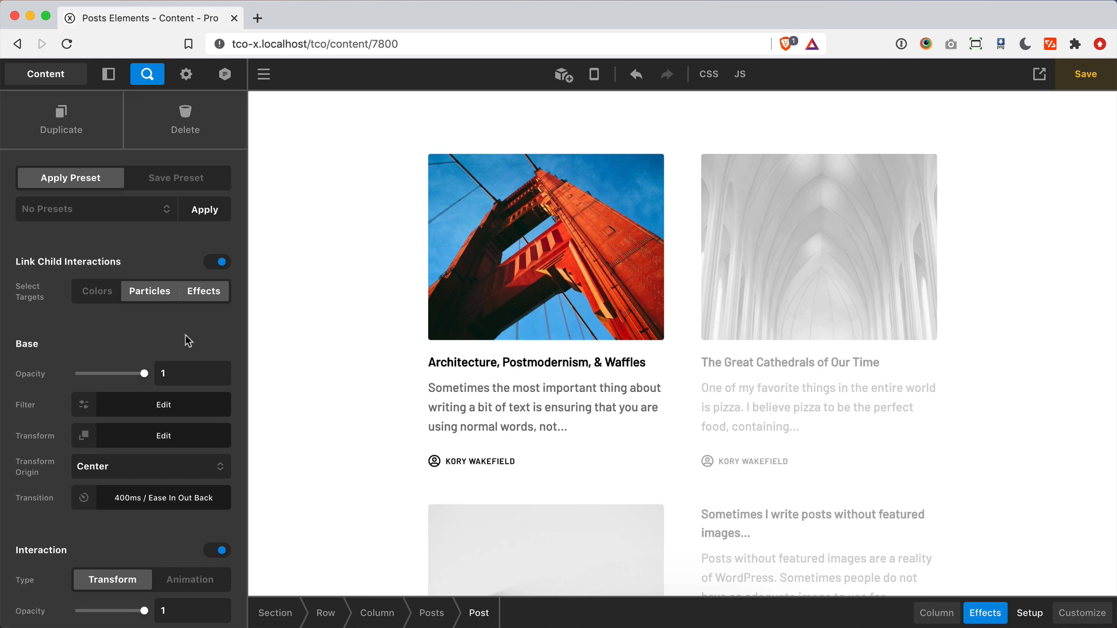
{"action": "left_click", "coordinate": [95, 291]}
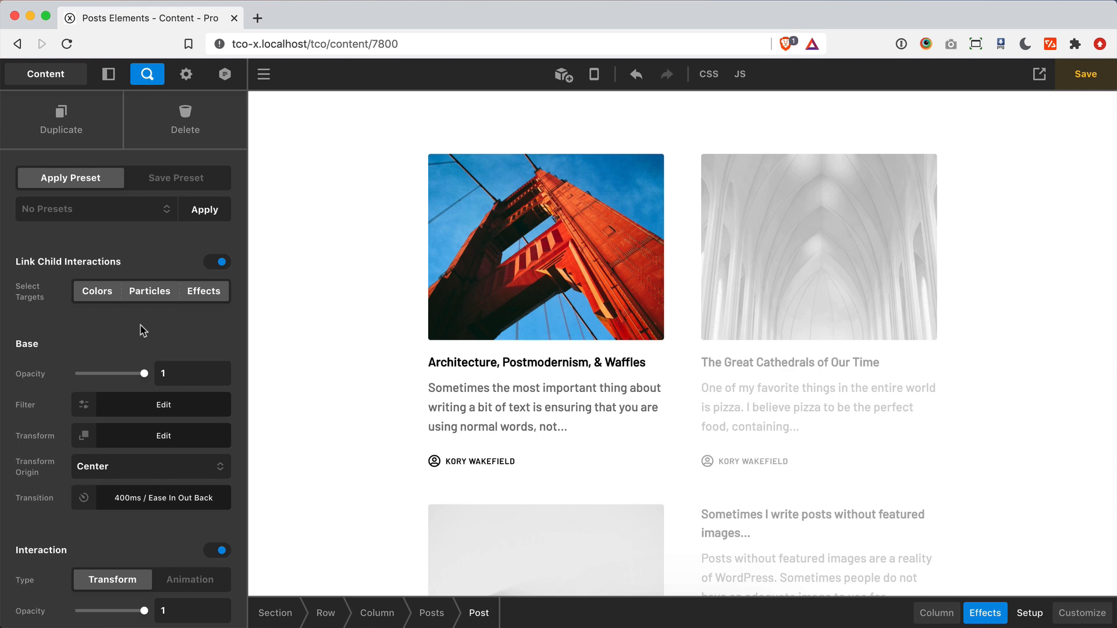
Replace the Posts (Minimal) element with a Posts (List) element in the column
{"action": "left_click", "coordinate": [756, 362]}
{"action": "left_click", "coordinate": [163, 133]}
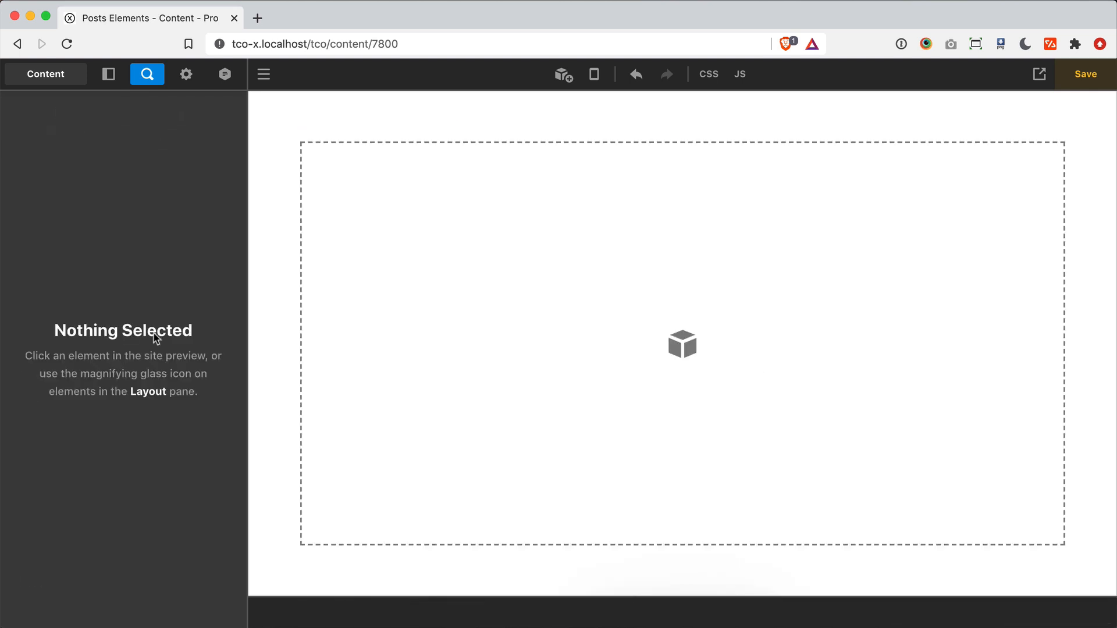
{"action": "key", "text": "super+e"}
{"action": "type", "text": "posts"}
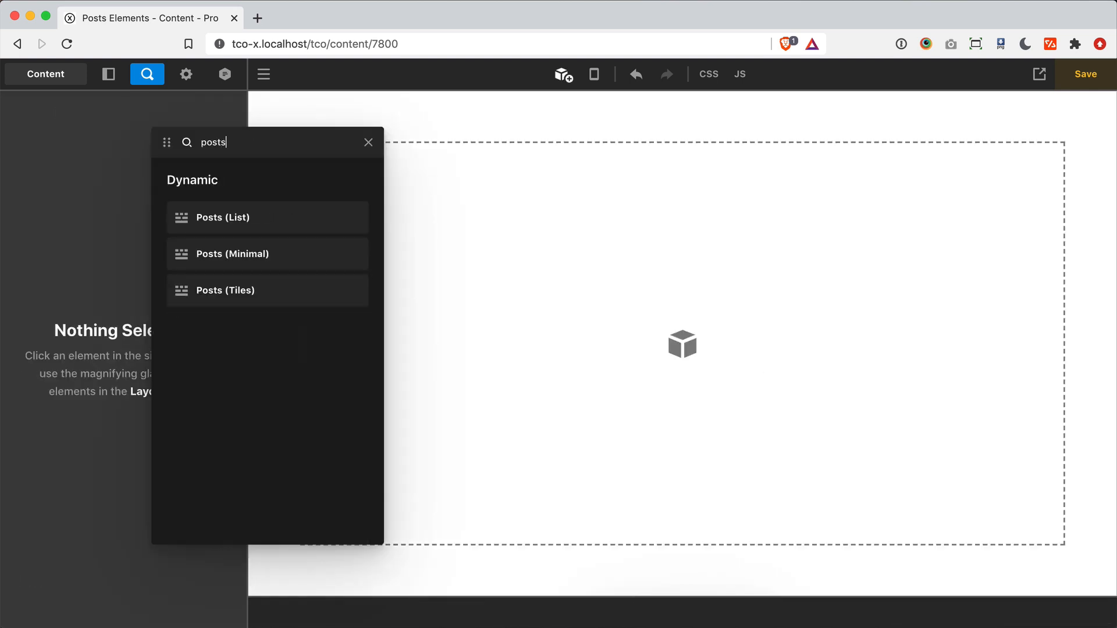
{"action": "left_click_drag", "start_coordinate": [291, 206], "coordinate": [690, 267]}
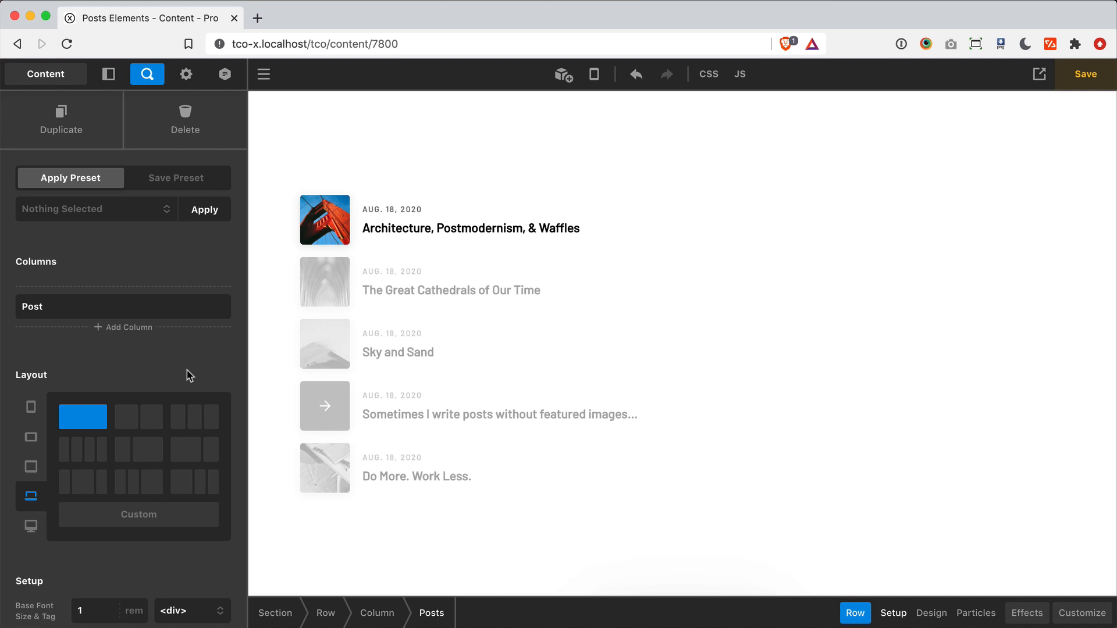
Set the Posts list's max width to 360 px
{"action": "scroll", "coordinate": [188, 373], "scroll_direction": "down", "scroll_amount": 10}
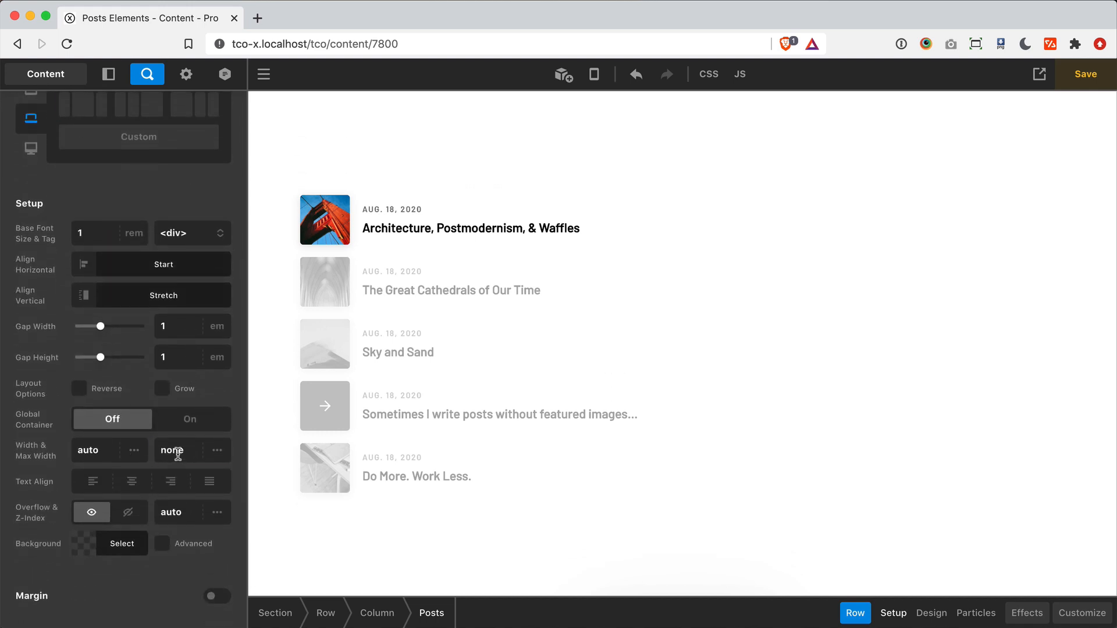
{"action": "left_click", "coordinate": [178, 454]}
{"action": "type", "text": "360"}
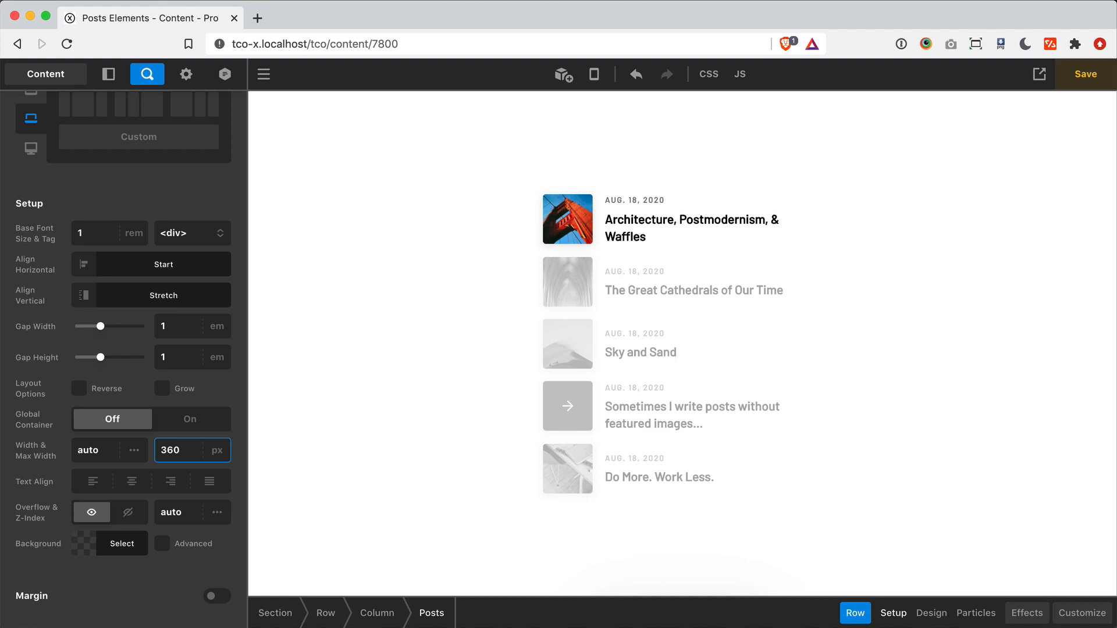
{"action": "left_click", "coordinate": [650, 361]}
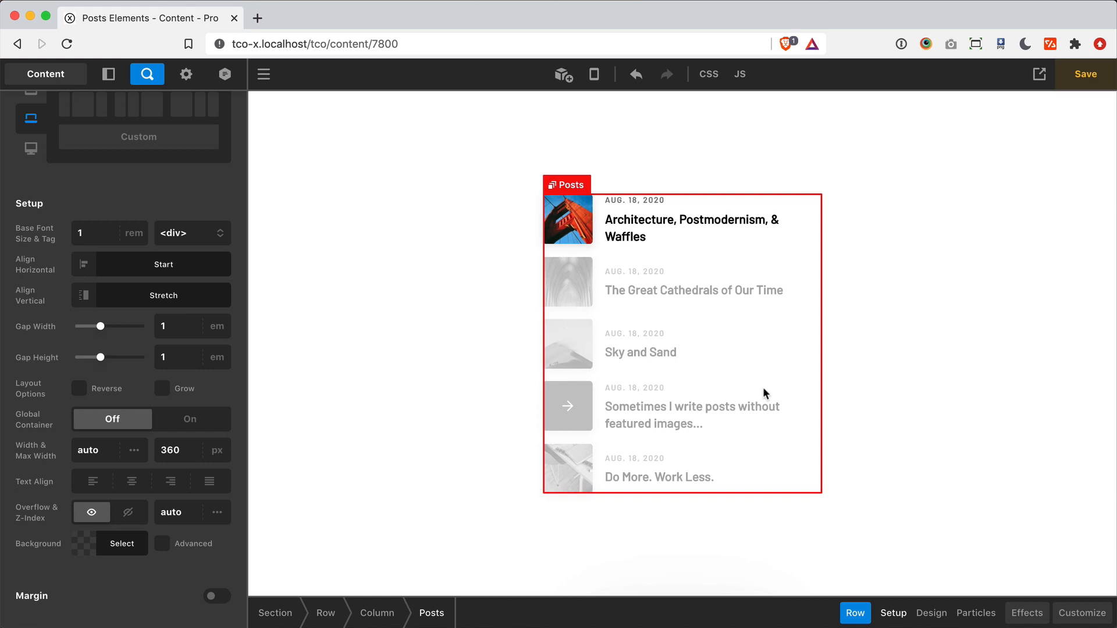
Check the Looper Provider settings on the Posts row and the Looper Consumer settings on its Post column
{"action": "left_click", "coordinate": [1082, 612]}
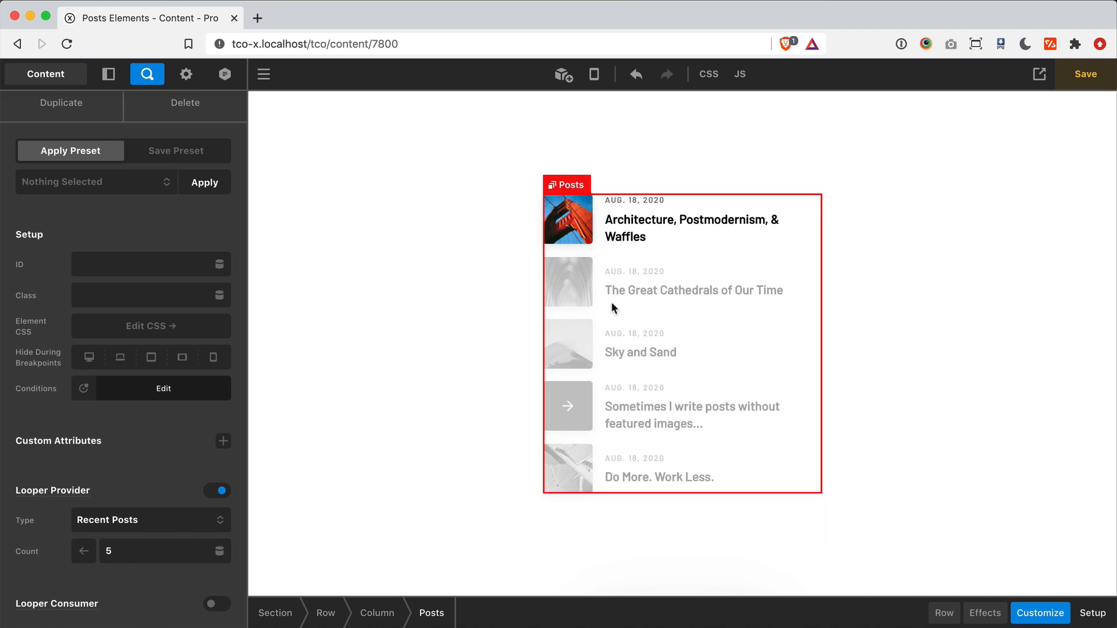
{"action": "left_click", "coordinate": [599, 233]}
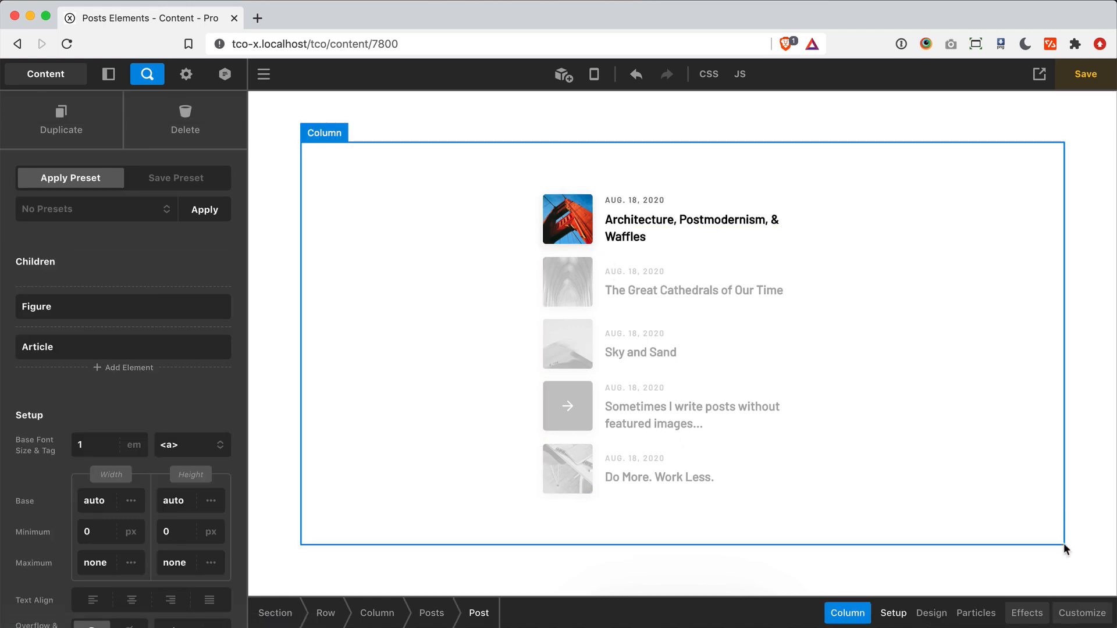
{"action": "left_click", "coordinate": [1071, 613]}
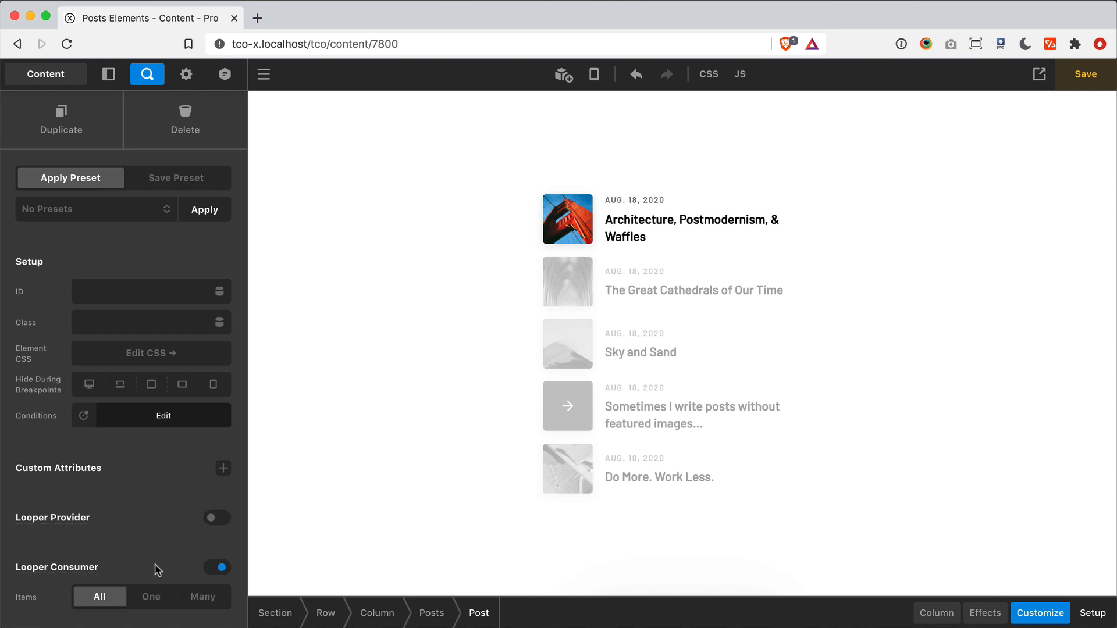
Review the Posts row's column layout at the tablet and phone breakpoints, and return to the laptop breakpoint
{"action": "left_click", "coordinate": [653, 396]}
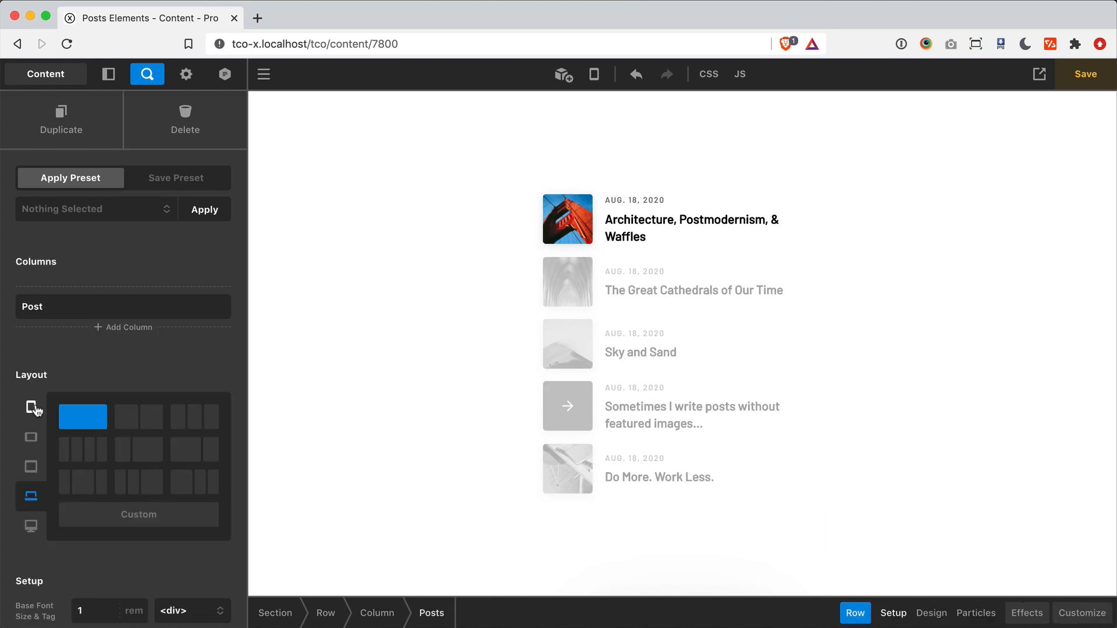
{"action": "left_click", "coordinate": [33, 474]}
{"action": "left_click", "coordinate": [33, 441]}
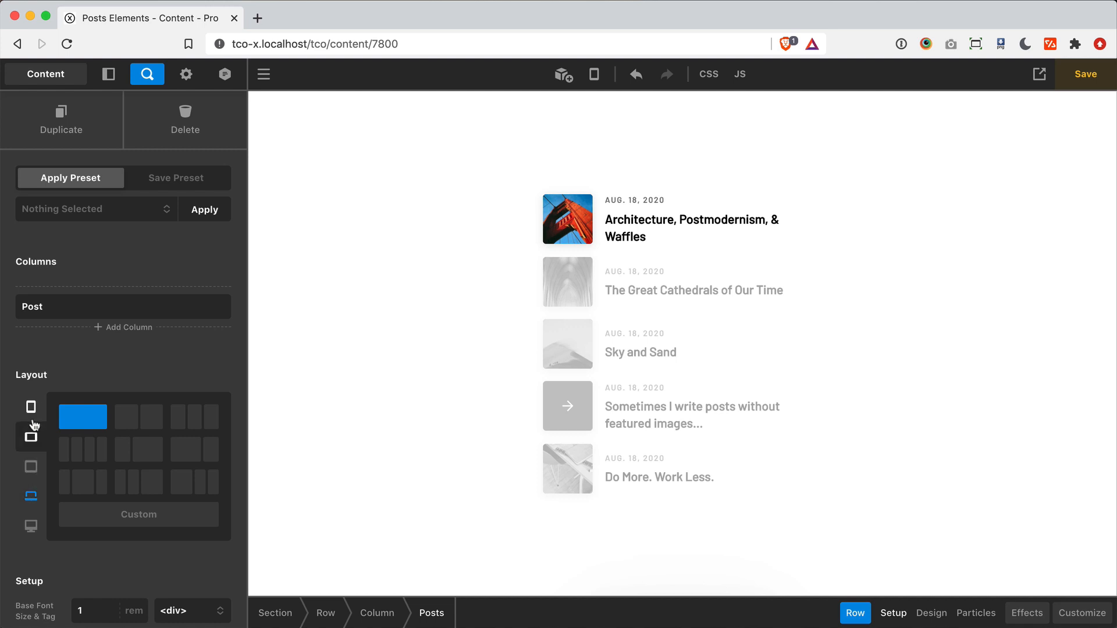
{"action": "left_click", "coordinate": [33, 418]}
{"action": "left_click", "coordinate": [32, 498]}
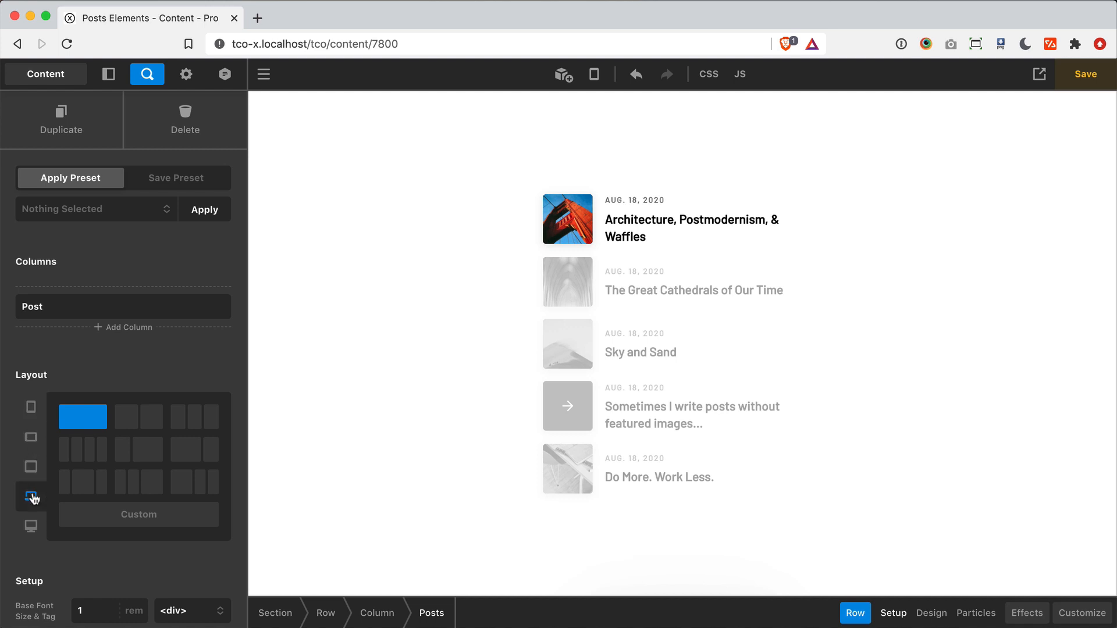
Set the Posts row's max width to 720 px and apply a two-equal-column layout at the laptop breakpoint
{"action": "scroll", "coordinate": [169, 492], "scroll_direction": "down", "scroll_amount": 5}
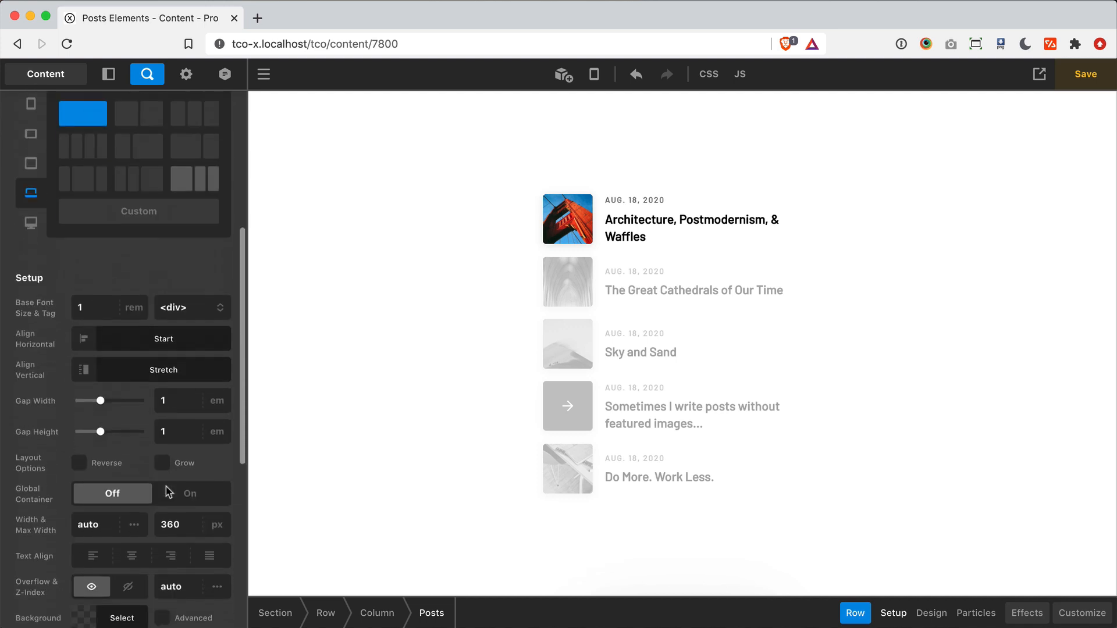
{"action": "double_click", "coordinate": [177, 510]}
{"action": "type", "text": "720"}
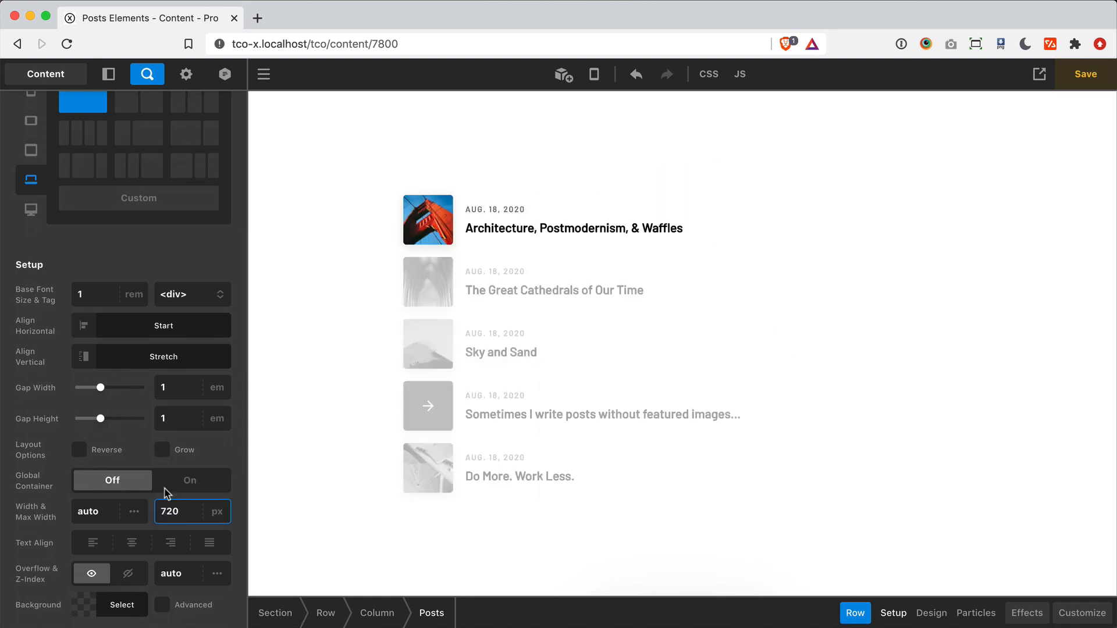
{"action": "scroll", "coordinate": [130, 431], "scroll_direction": "up", "scroll_amount": 4}
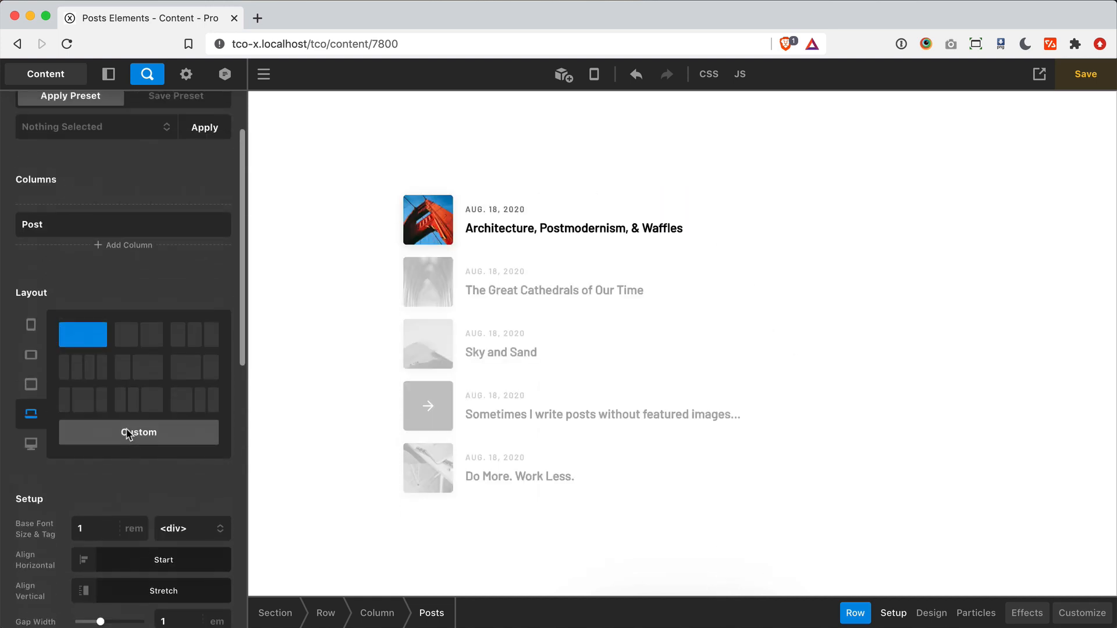
{"action": "left_click", "coordinate": [146, 344]}
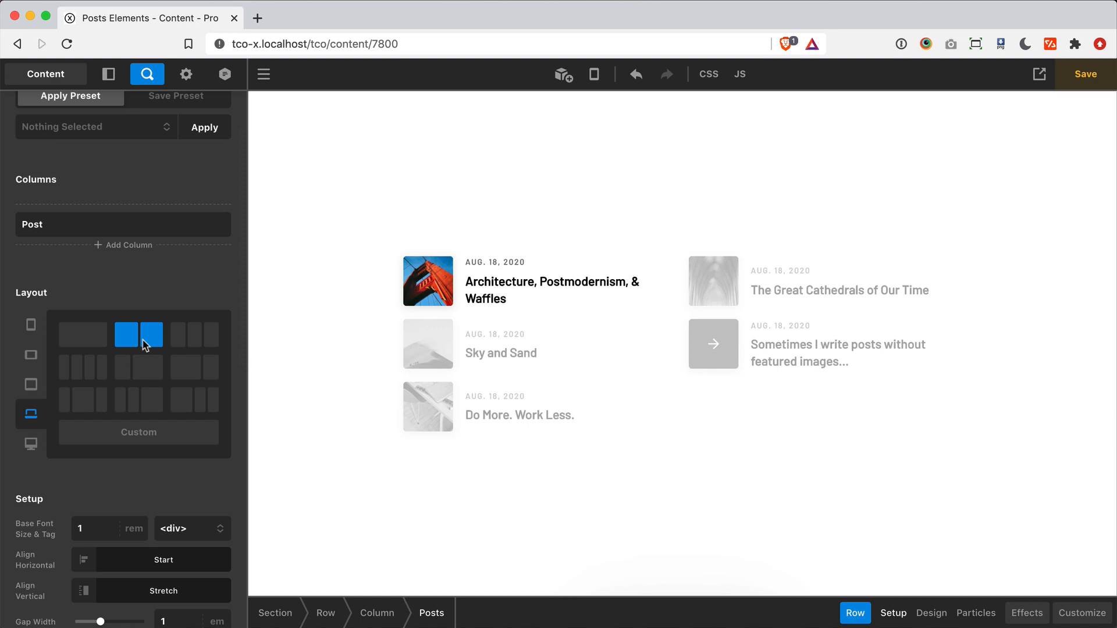
{"action": "left_click", "coordinate": [31, 384]}
{"action": "mouse_move", "coordinate": [1115, 393]}
{"action": "left_mouse_down"}
{"action": "mouse_move", "coordinate": [946, 396]}
{"action": "mouse_move", "coordinate": [1115, 386]}
{"action": "left_mouse_up"}
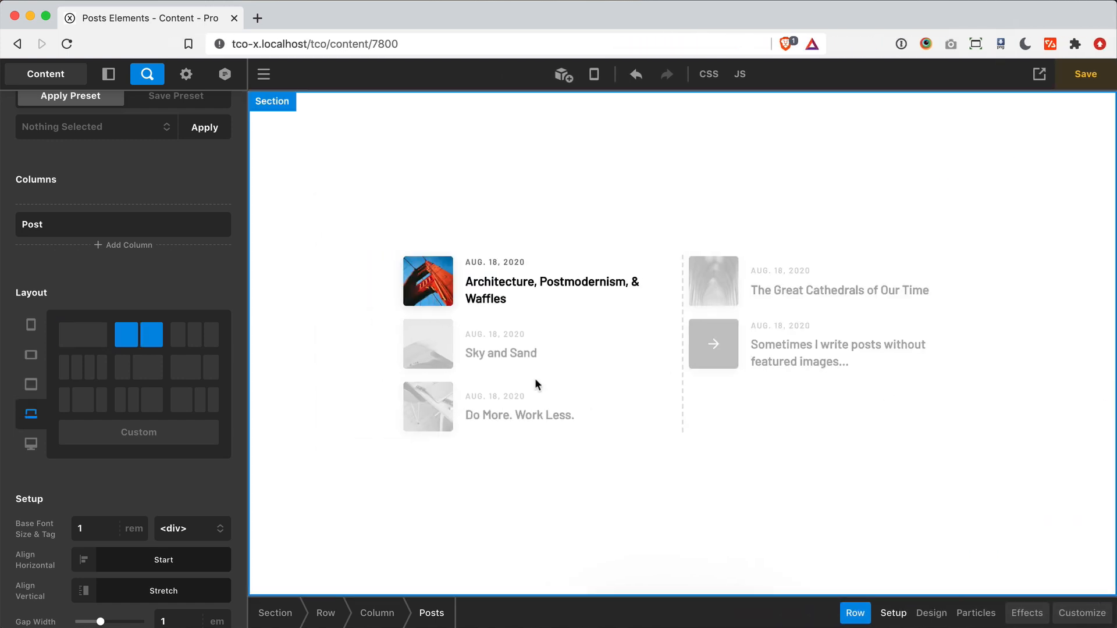
Return the Posts row to a single-column layout and set its max width to 360 px
{"action": "left_click", "coordinate": [88, 328]}
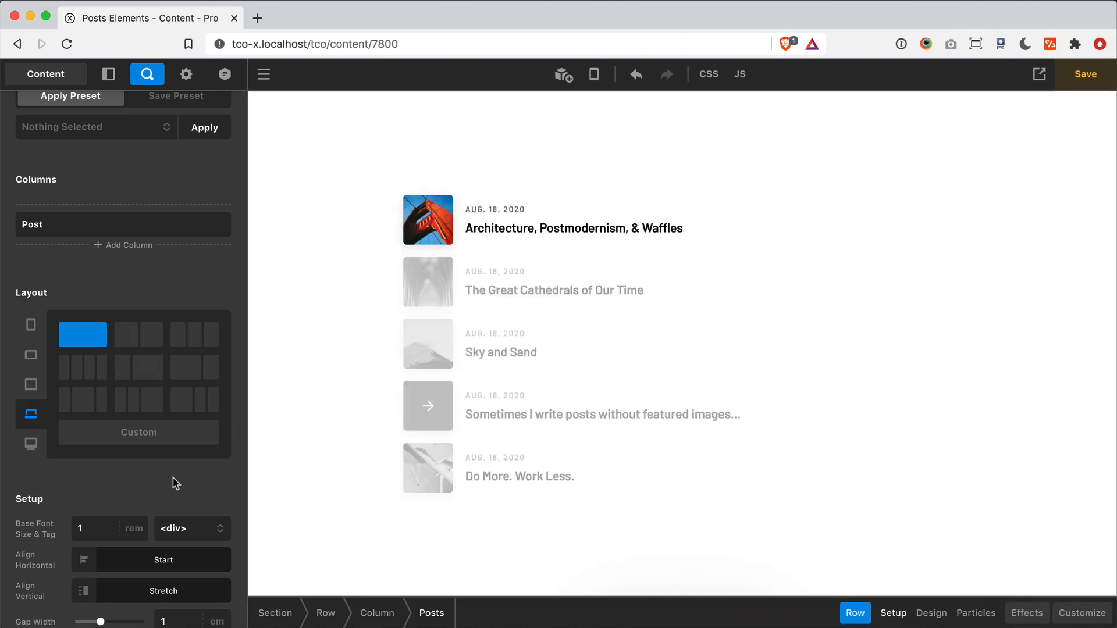
{"action": "scroll", "coordinate": [172, 484], "scroll_direction": "down", "scroll_amount": 6}
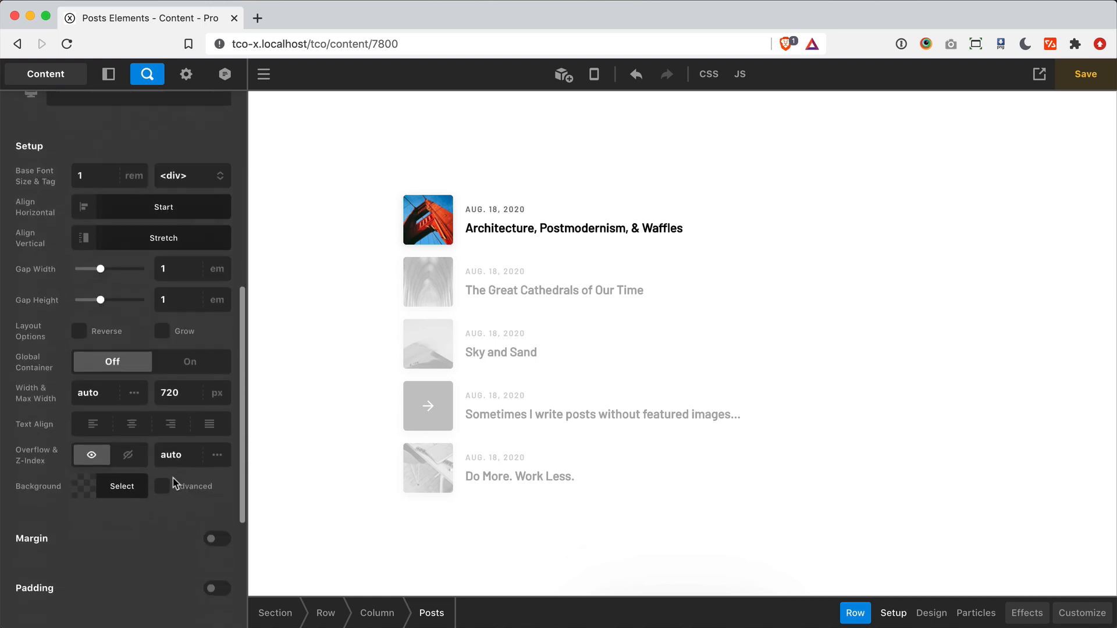
{"action": "double_click", "coordinate": [171, 385]}
{"action": "type", "text": "360"}
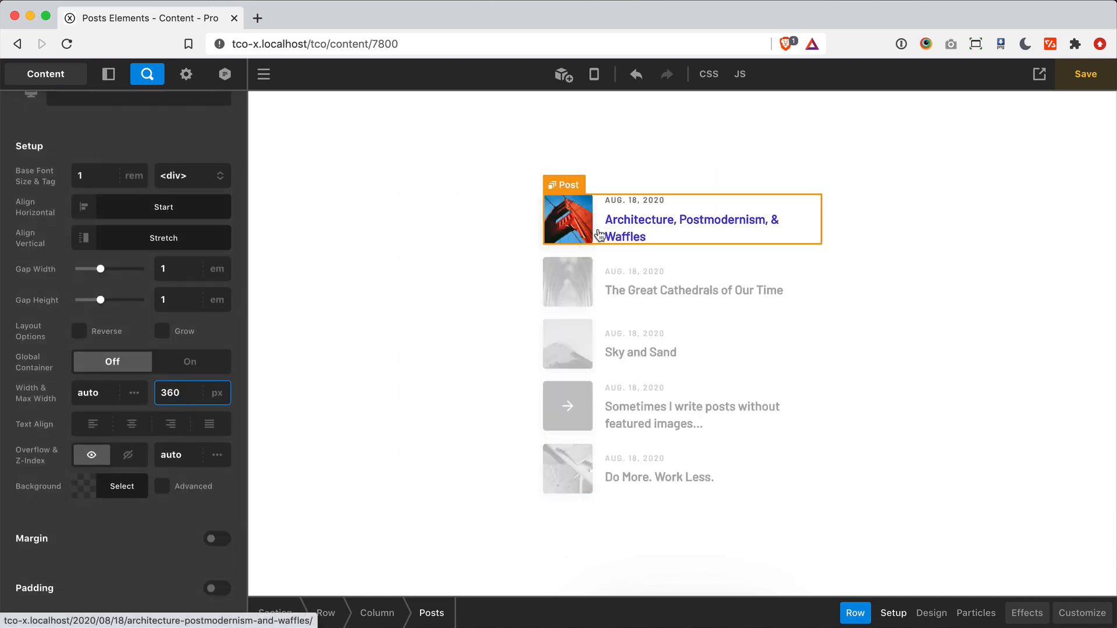
Expand the Post column in the page outline and look at its Figure and Article children
{"action": "left_click", "coordinate": [108, 74]}
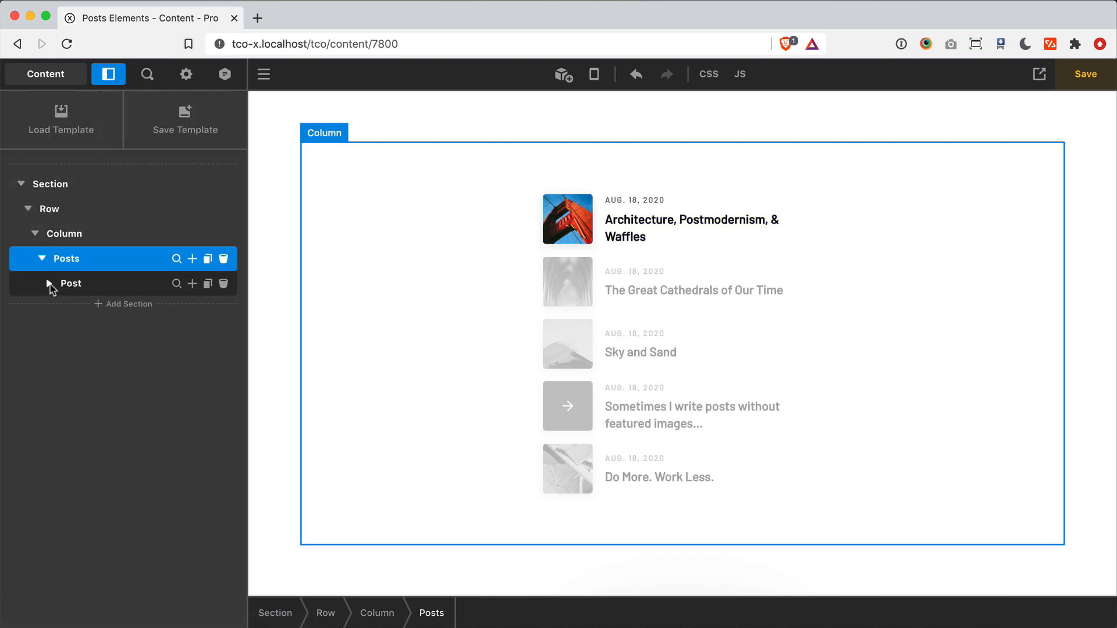
{"action": "left_click", "coordinate": [49, 284]}
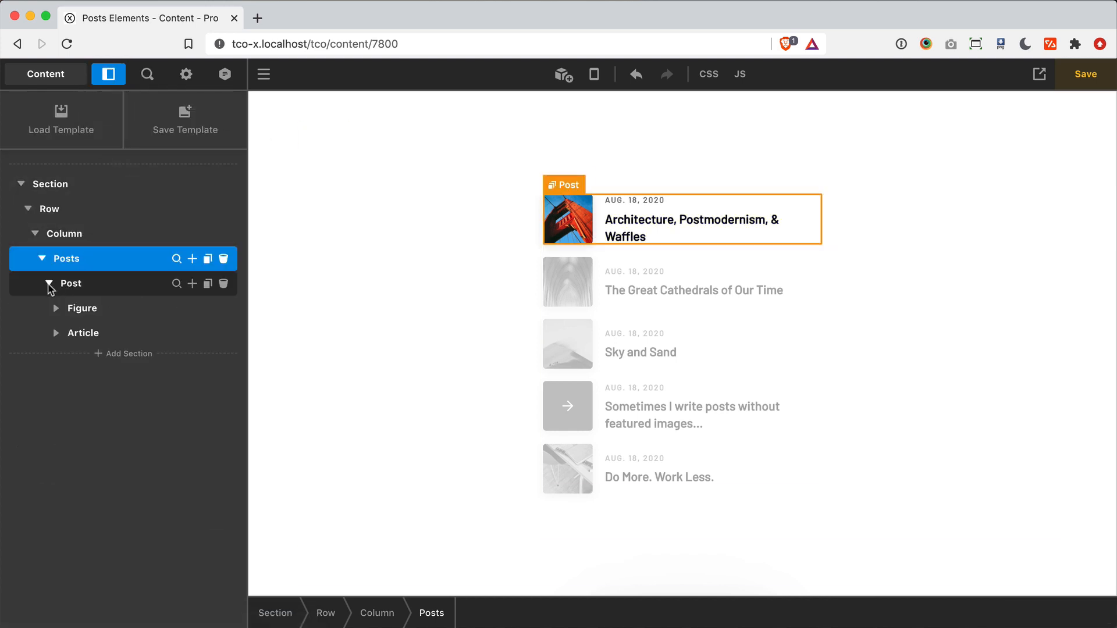
{"action": "left_click", "coordinate": [87, 315]}
{"action": "left_click", "coordinate": [90, 335]}
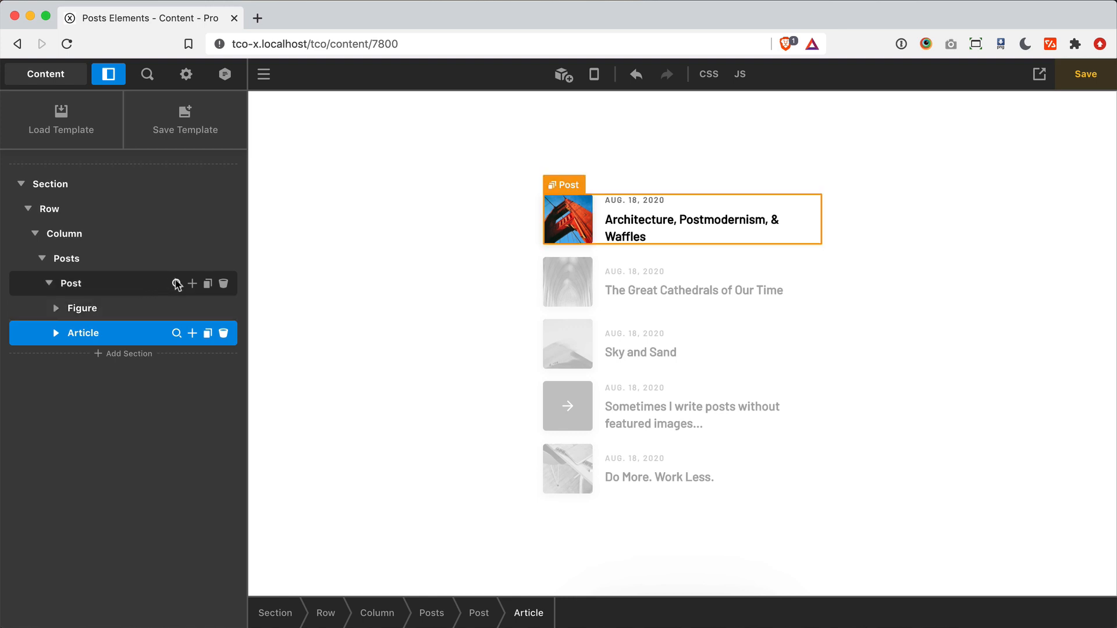
Inspect the Post column's HTML tag, dynamic link URL and Flexbox settings
{"action": "left_click", "coordinate": [177, 284]}
{"action": "scroll", "coordinate": [177, 404], "scroll_direction": "down", "scroll_amount": 10}
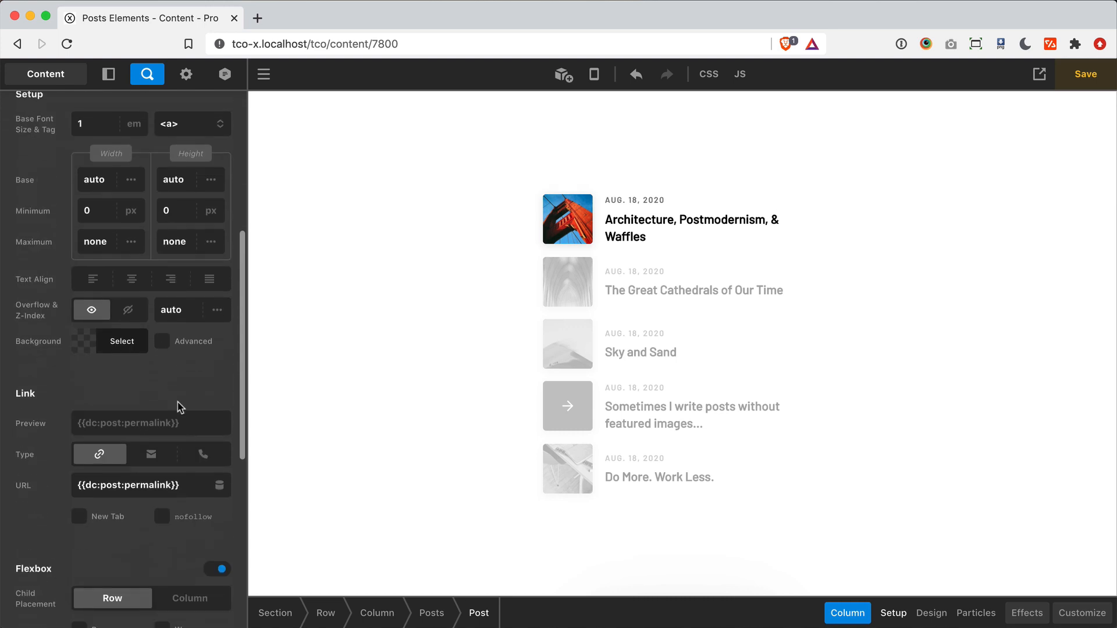
{"action": "scroll", "coordinate": [178, 405], "scroll_direction": "up", "scroll_amount": 3}
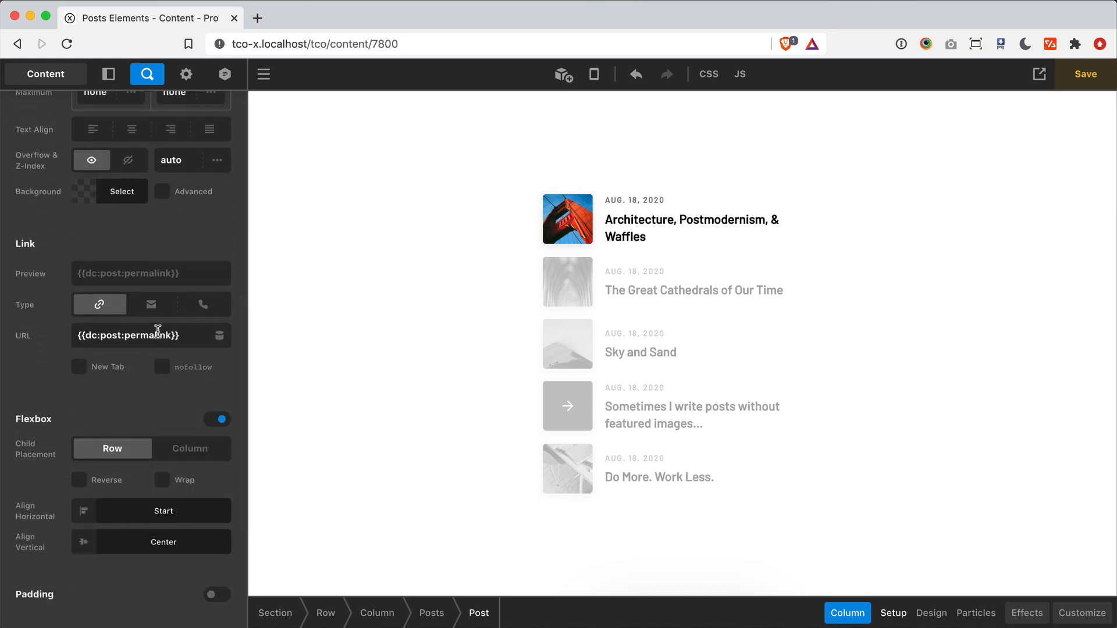
{"action": "scroll", "coordinate": [159, 325], "scroll_direction": "up", "scroll_amount": 3}
{"action": "scroll", "coordinate": [157, 332], "scroll_direction": "up", "scroll_amount": 2}
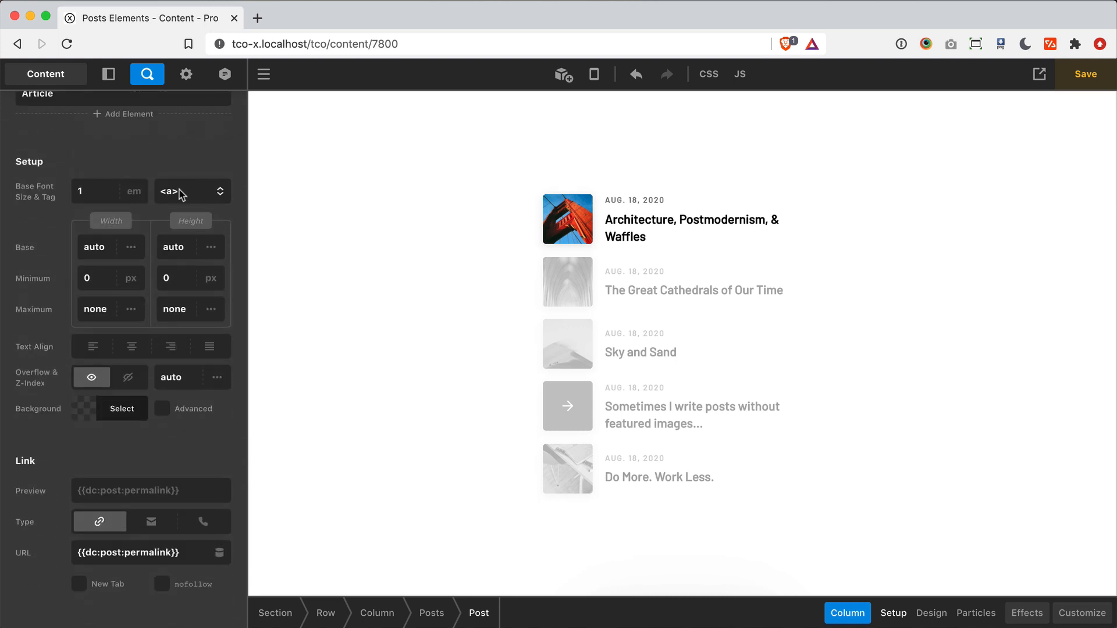
{"action": "scroll", "coordinate": [172, 200], "scroll_direction": "down", "scroll_amount": 5}
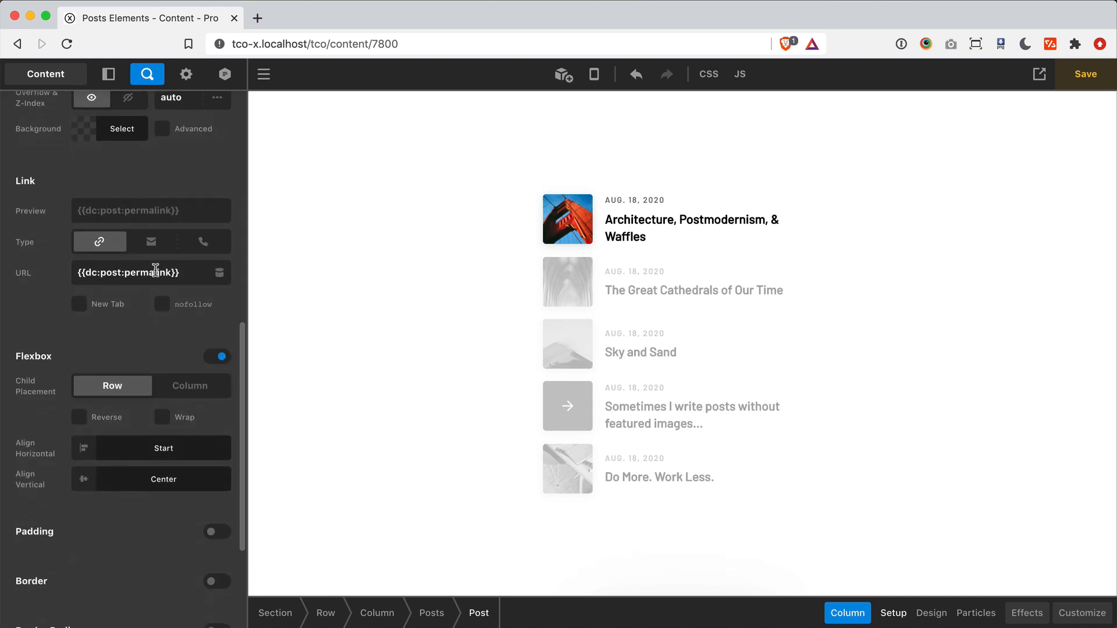
{"action": "scroll", "coordinate": [155, 269], "scroll_direction": "down", "scroll_amount": 3}
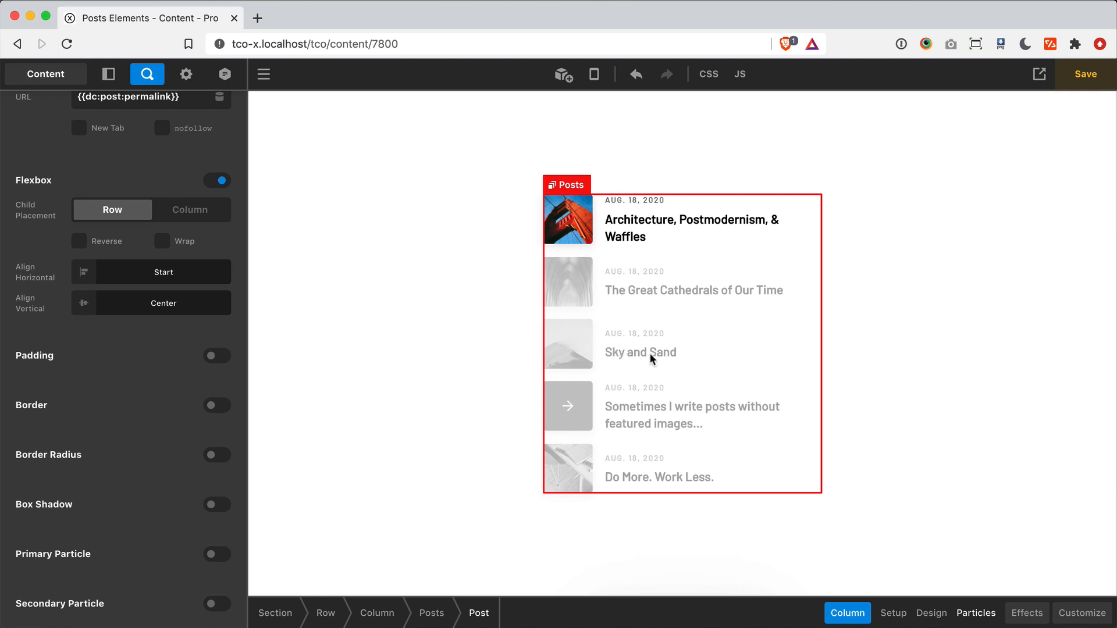
Inspect the Figure div's setup, size, Flexbox and margin settings
{"action": "left_click", "coordinate": [108, 74]}
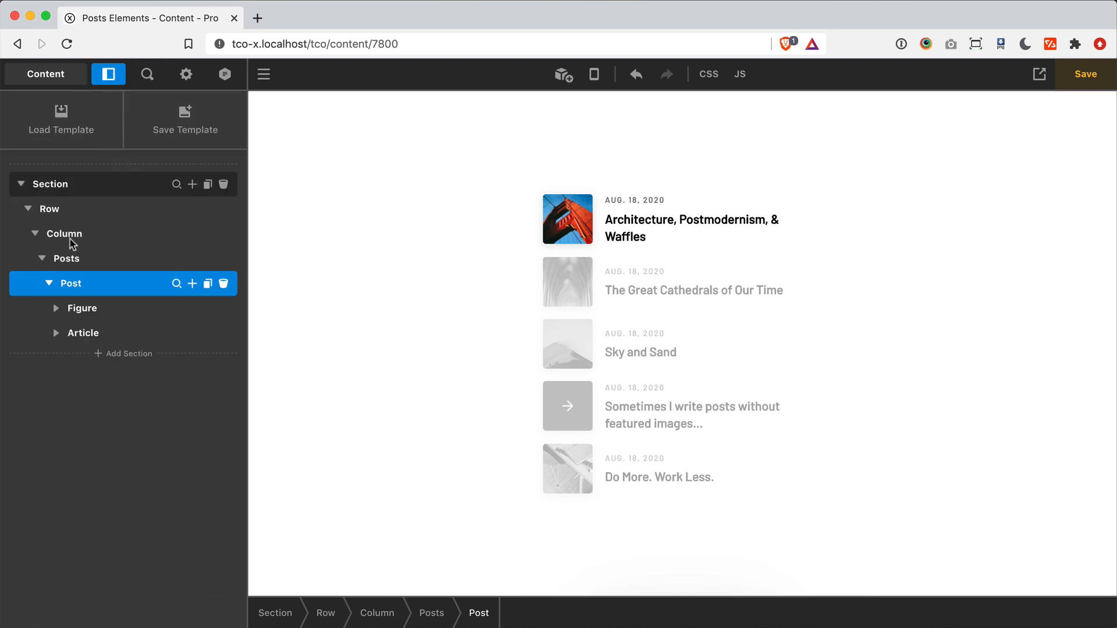
{"action": "left_click", "coordinate": [175, 309]}
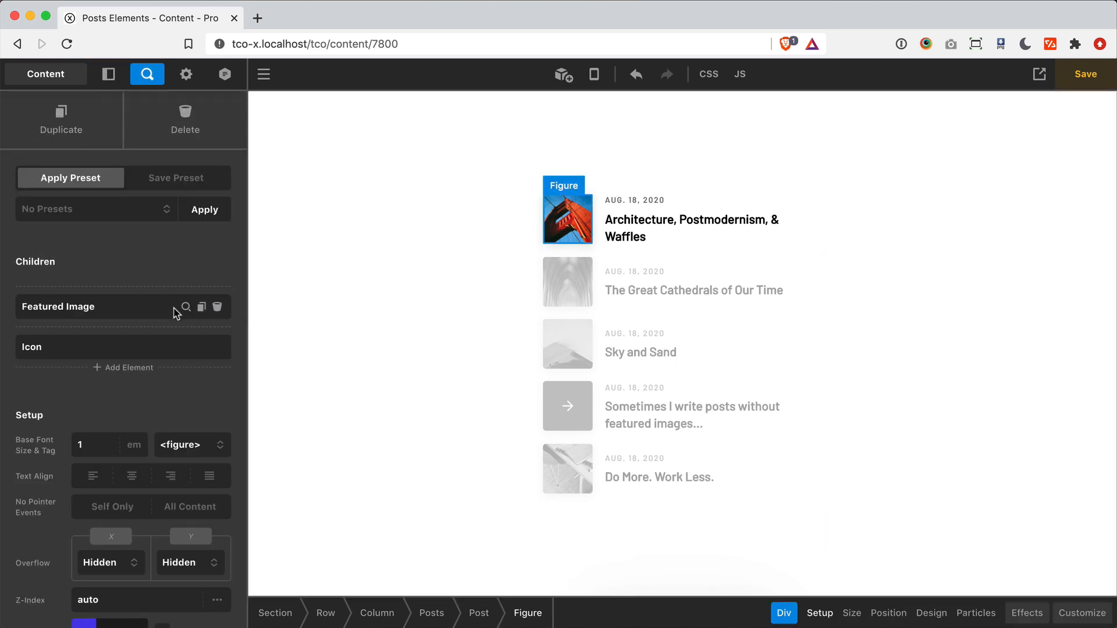
{"action": "scroll", "coordinate": [175, 400], "scroll_direction": "down", "scroll_amount": 5}
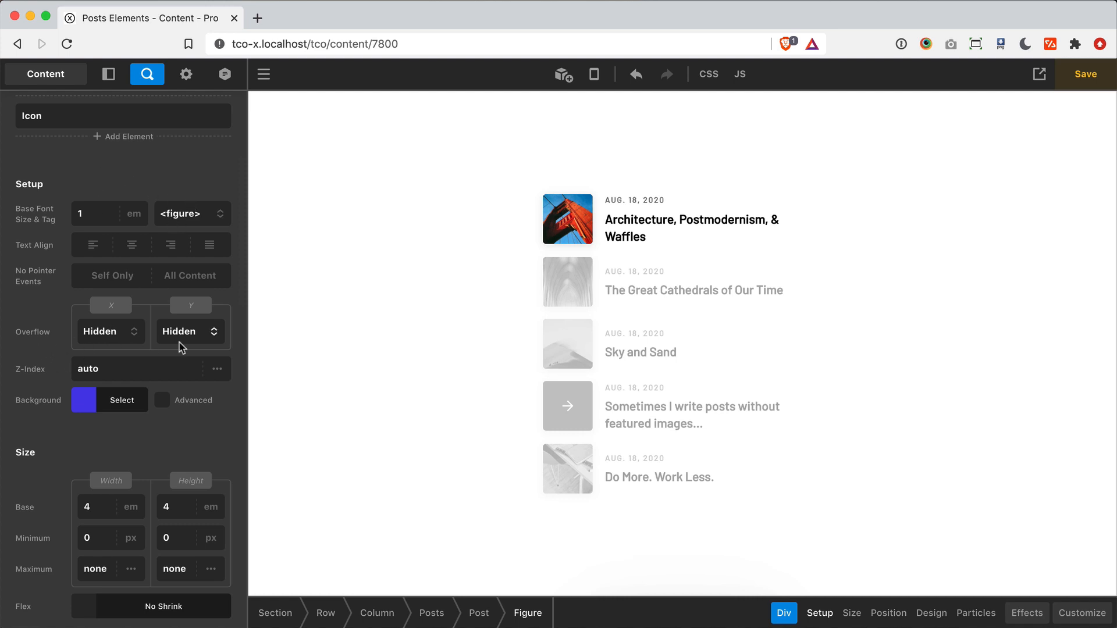
{"action": "scroll", "coordinate": [178, 348], "scroll_direction": "down", "scroll_amount": 15}
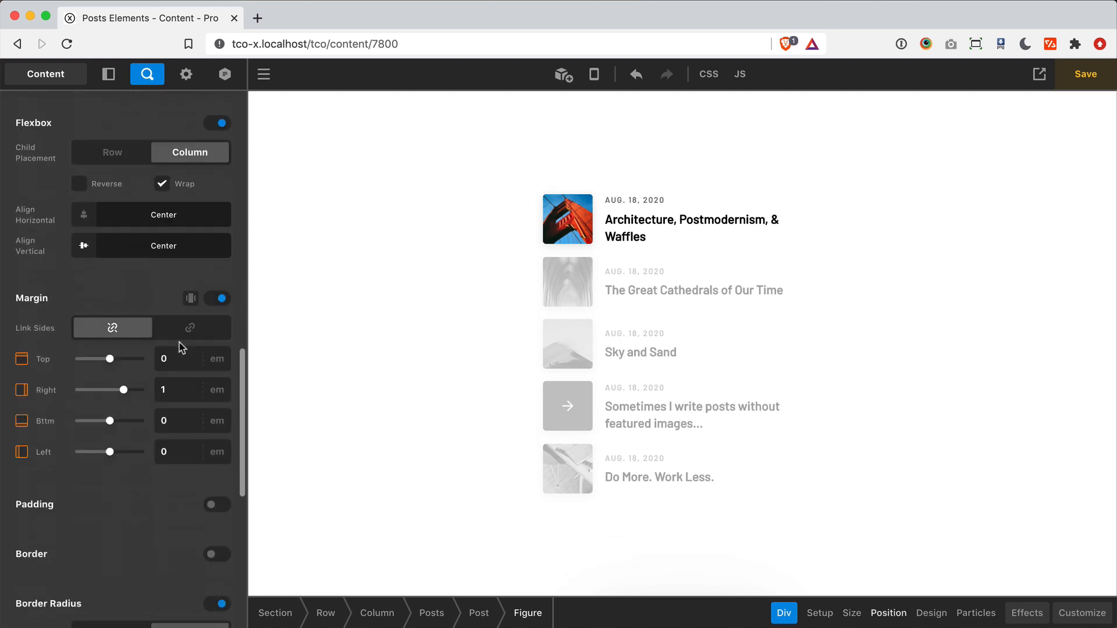
Try a 14 px border radius on all corners of the Figure, and set it back to 4 px
{"action": "left_click", "coordinate": [172, 416]}
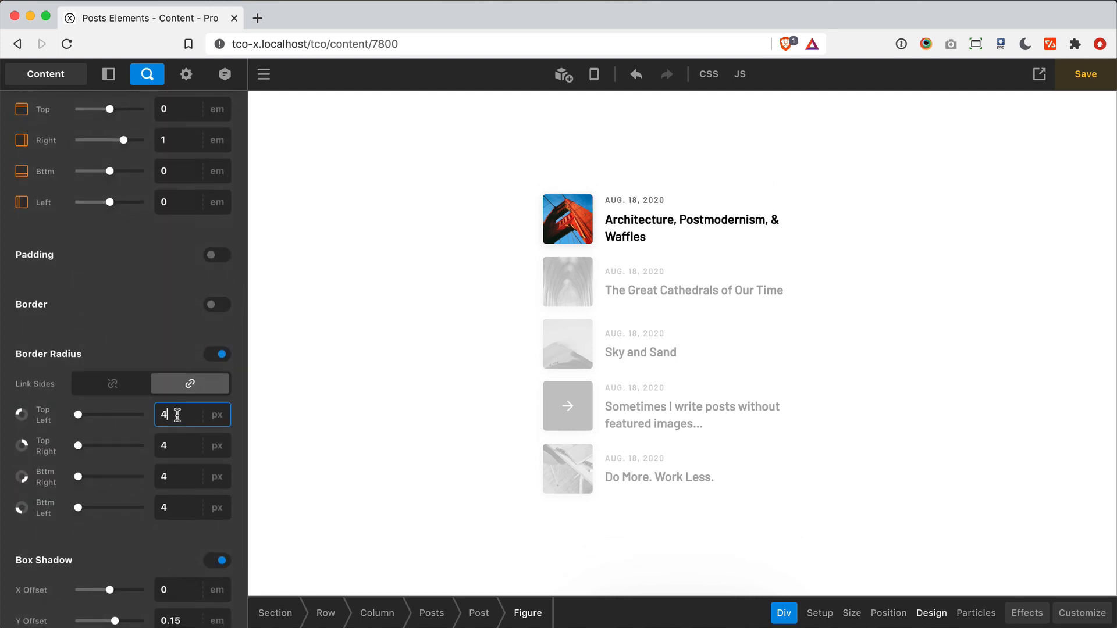
{"action": "key", "text": "Left"}
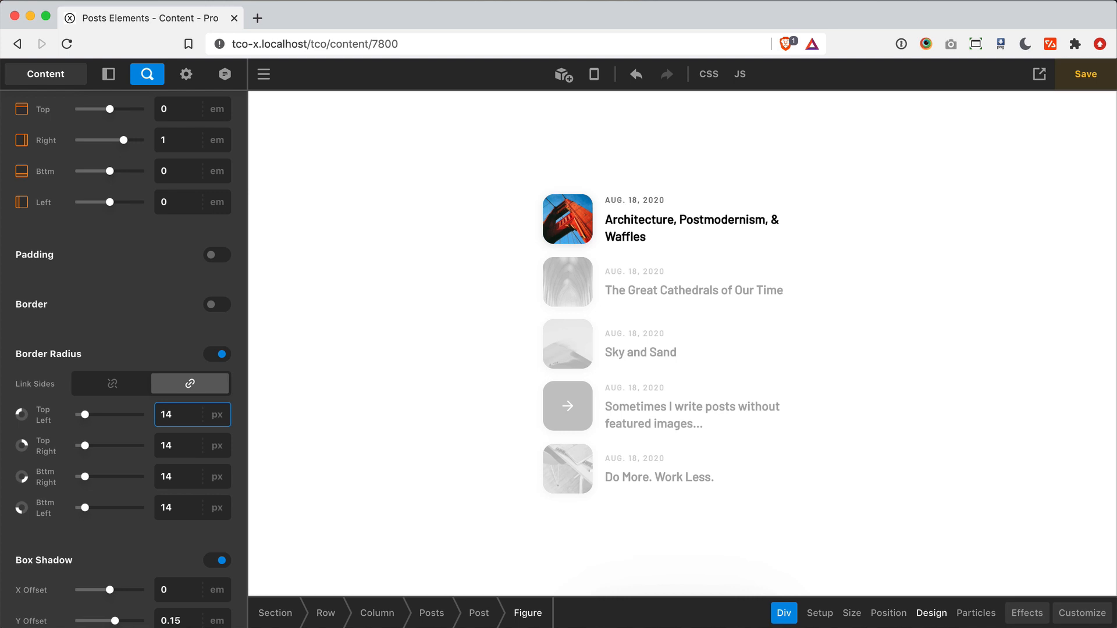
{"action": "key", "text": "BackSpace"}
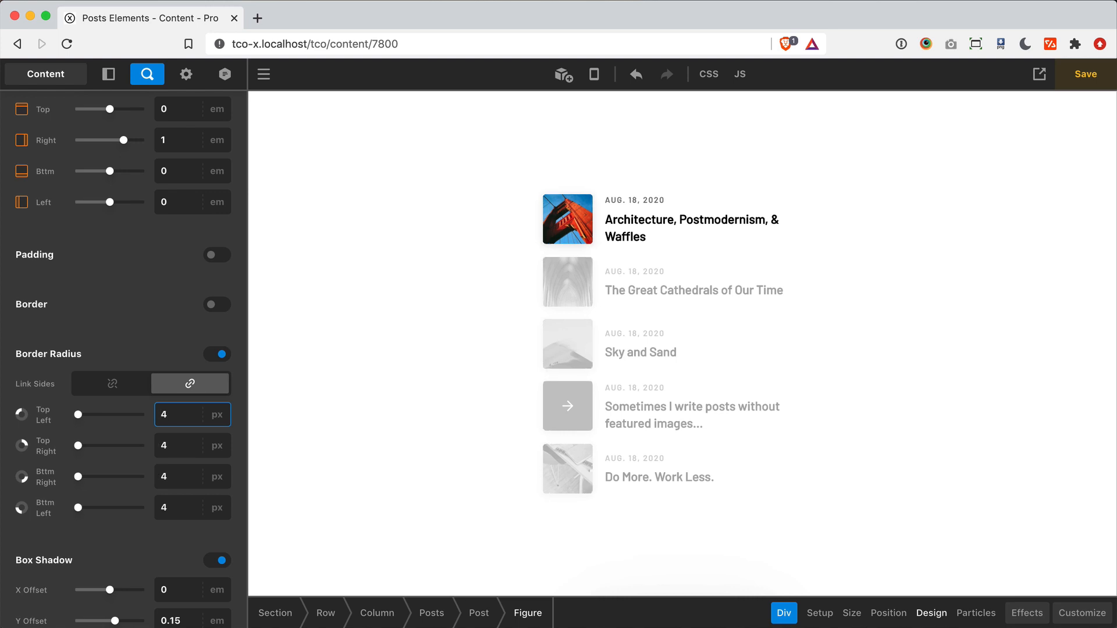
Try a right margin of 0 em on the Figure, and return it to 1 em
{"action": "scroll", "coordinate": [177, 407], "scroll_direction": "up", "scroll_amount": 5}
{"action": "left_click", "coordinate": [177, 412]}
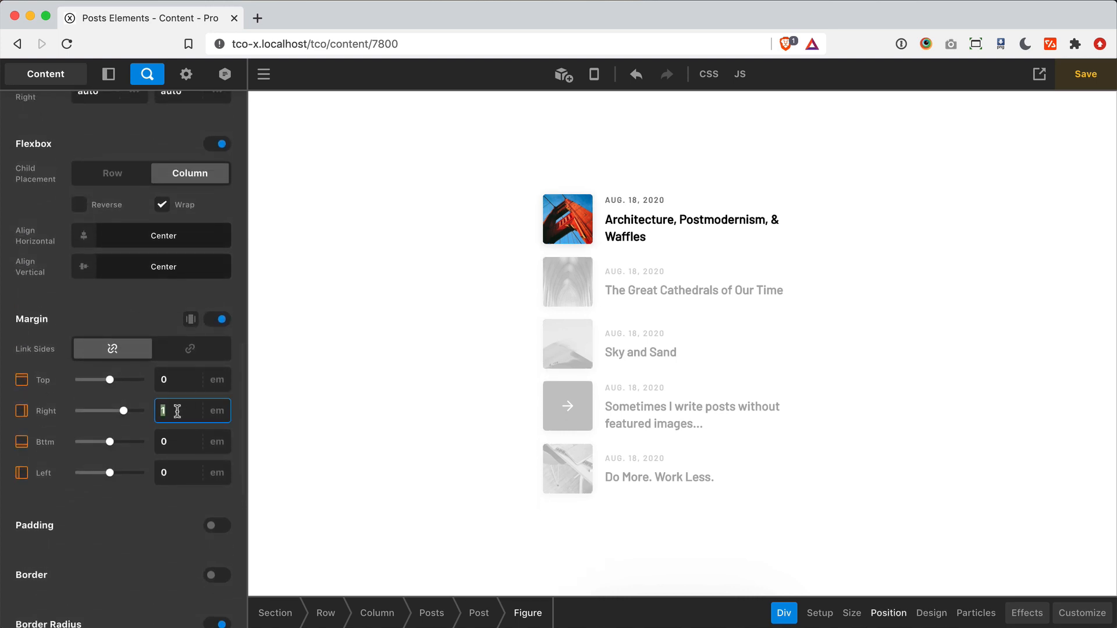
{"action": "type", "text": "0"}
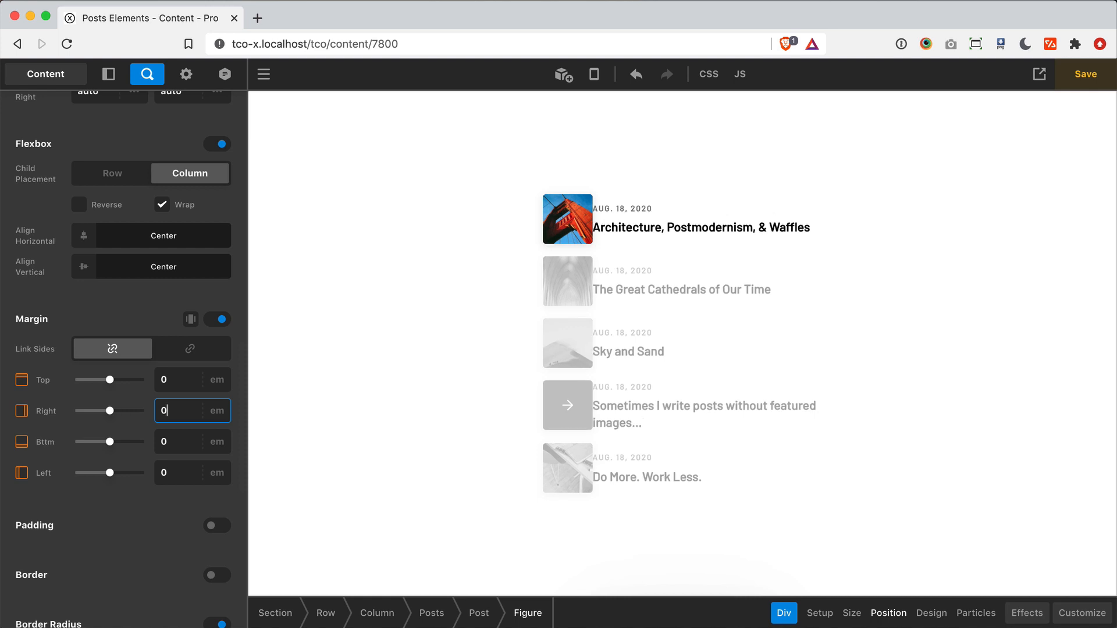
{"action": "key", "text": "Up"}
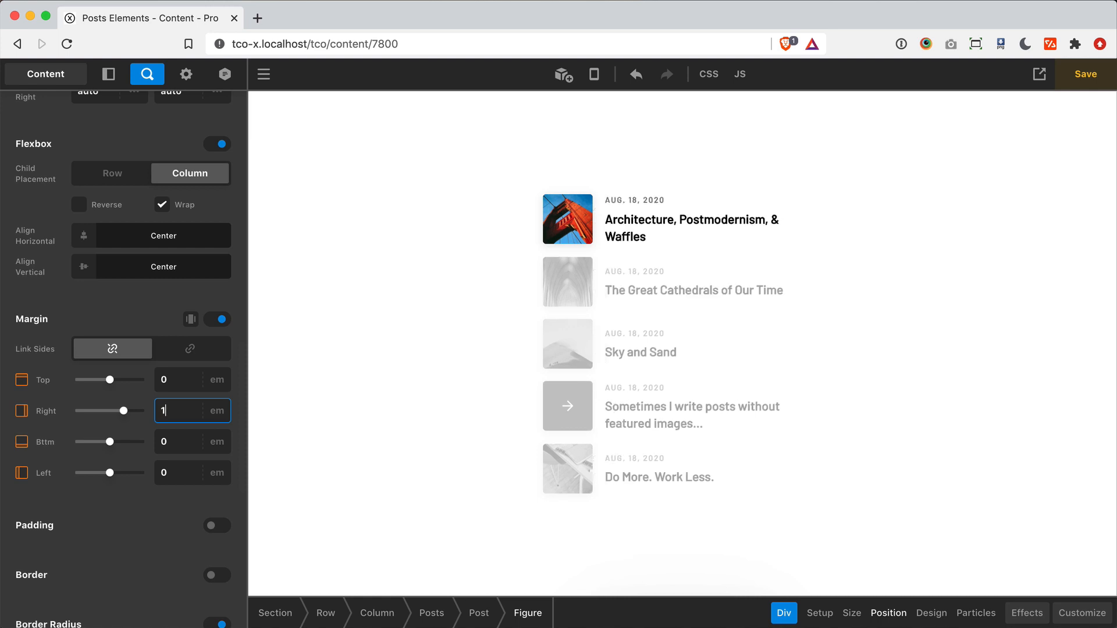
Check the Figure's Flex options in its size settings without changing the selection
{"action": "scroll", "coordinate": [212, 375], "scroll_direction": "up", "scroll_amount": 3}
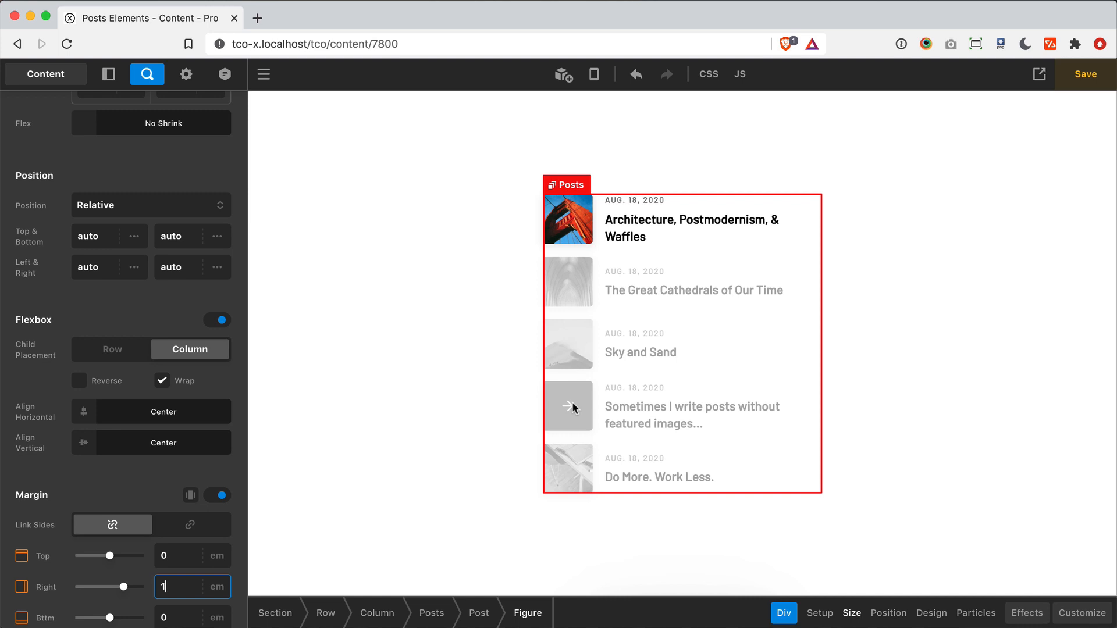
{"action": "scroll", "coordinate": [98, 295], "scroll_direction": "up", "scroll_amount": 5}
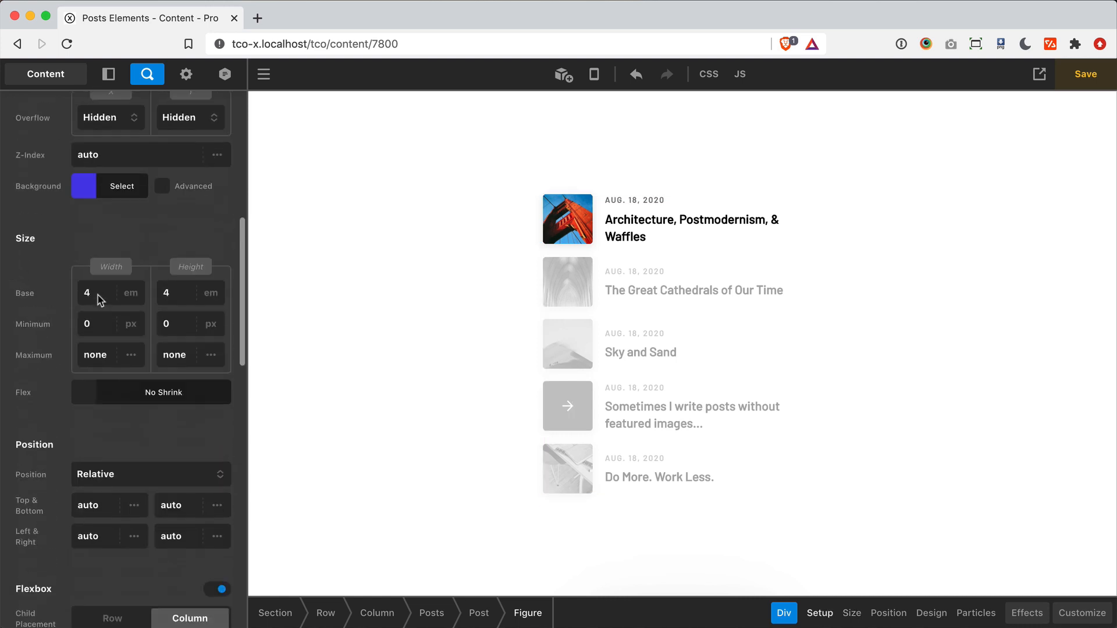
{"action": "left_click", "coordinate": [131, 399]}
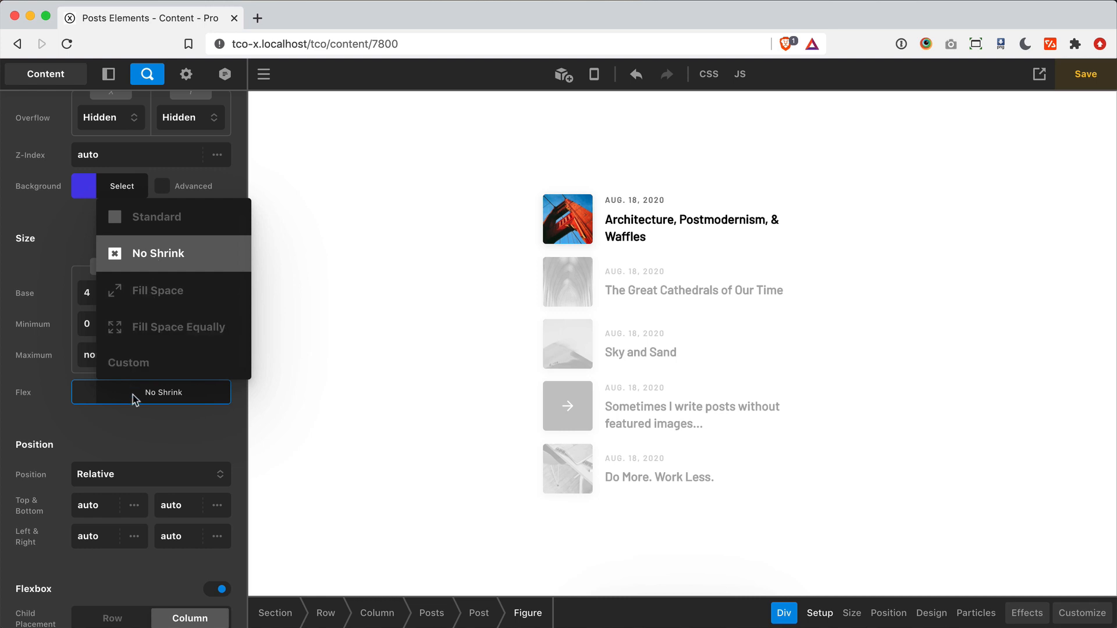
{"action": "left_click", "coordinate": [141, 401]}
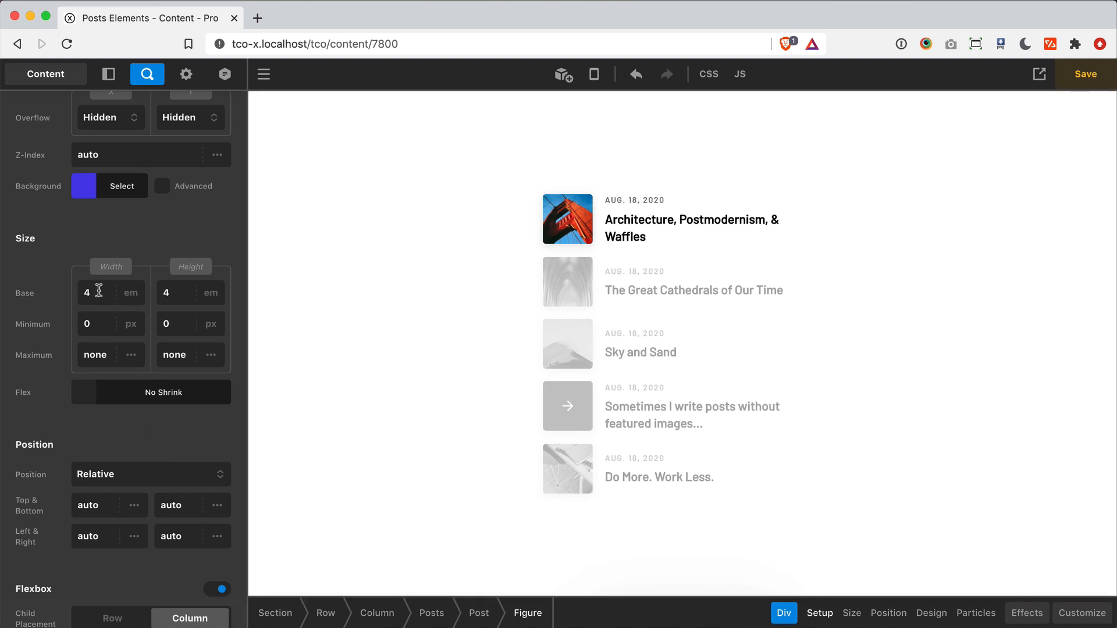
Try a base height of 6 em on the Figure, and set it back to 4 em
{"action": "left_click", "coordinate": [176, 297]}
{"action": "type", "text": "6"}
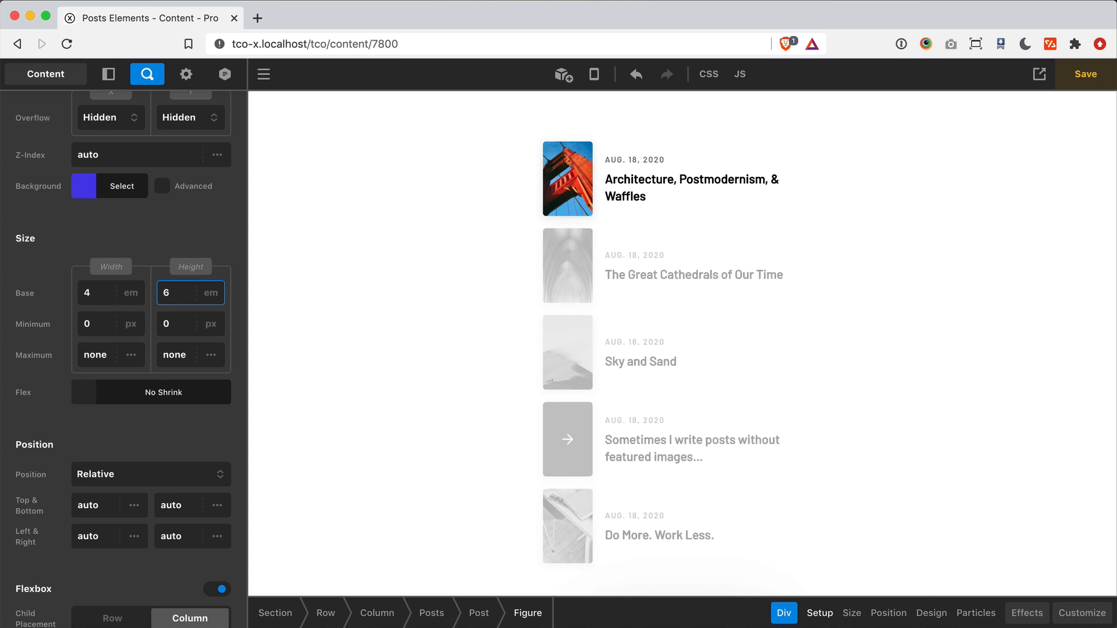
{"action": "double_click", "coordinate": [176, 297]}
{"action": "type", "text": "4"}
Try Figure base widths of 5, 6, 2 and 3 em, and set the width back to 4 em
{"action": "left_click", "coordinate": [89, 294]}
{"action": "type", "text": "5"}
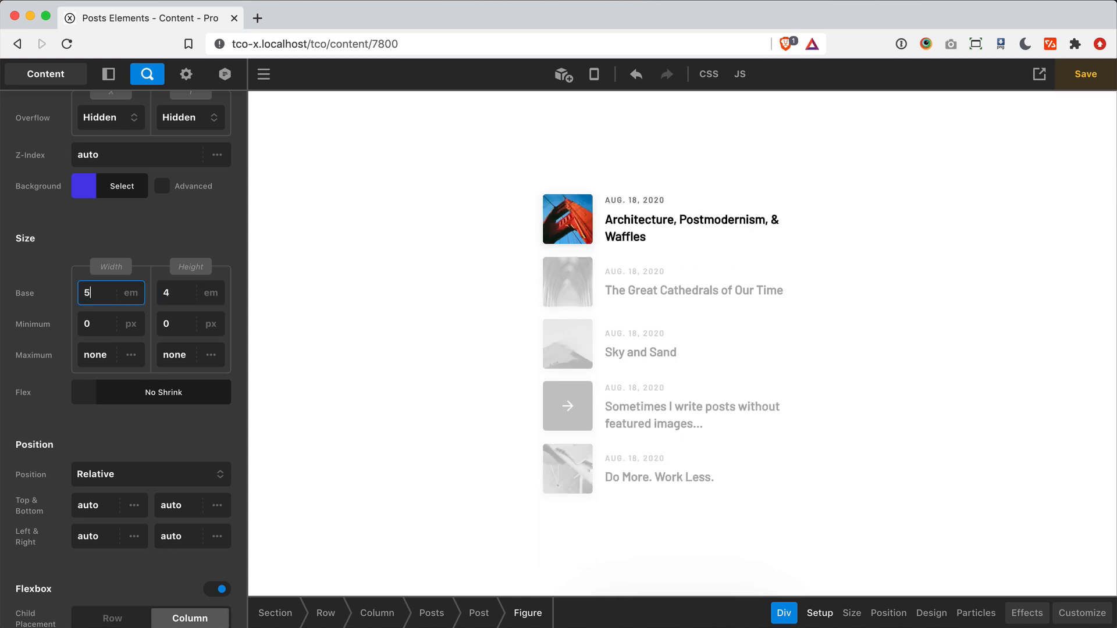
{"action": "key", "text": "BackSpace"}
{"action": "type", "text": "6"}
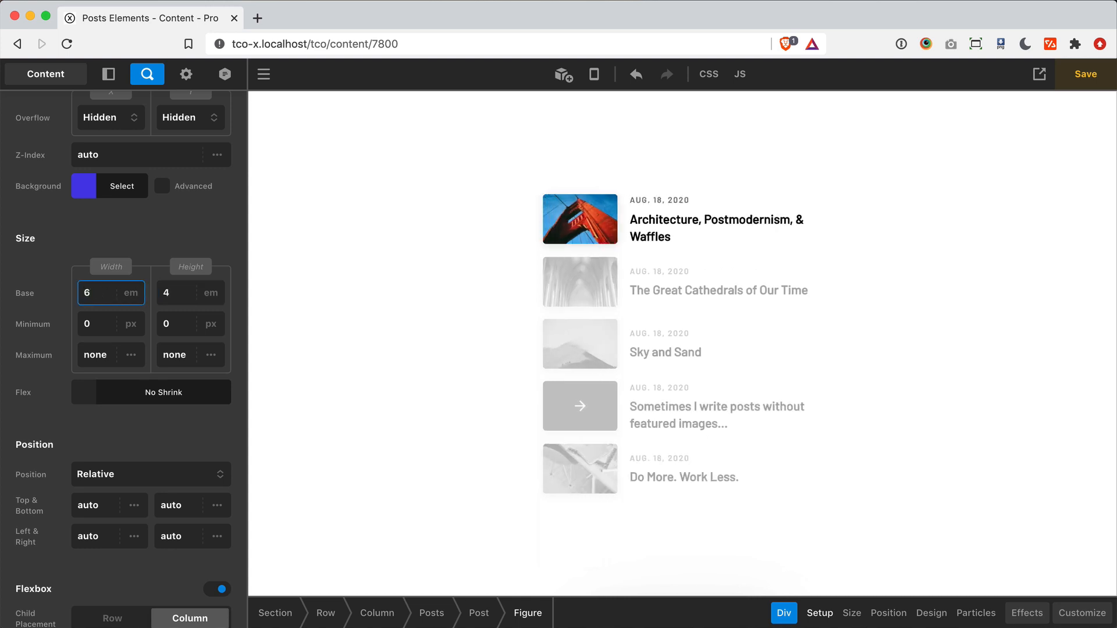
{"action": "double_click", "coordinate": [99, 291]}
{"action": "type", "text": "2"}
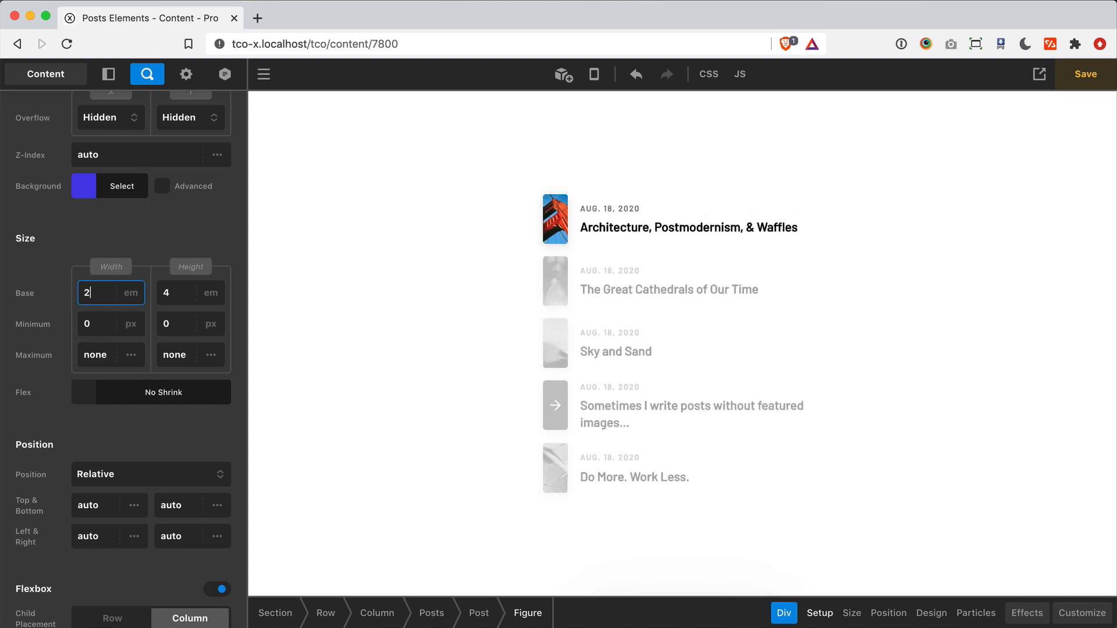
{"action": "double_click", "coordinate": [99, 291]}
{"action": "type", "text": "3"}
{"action": "double_click", "coordinate": [99, 291]}
{"action": "type", "text": "4"}
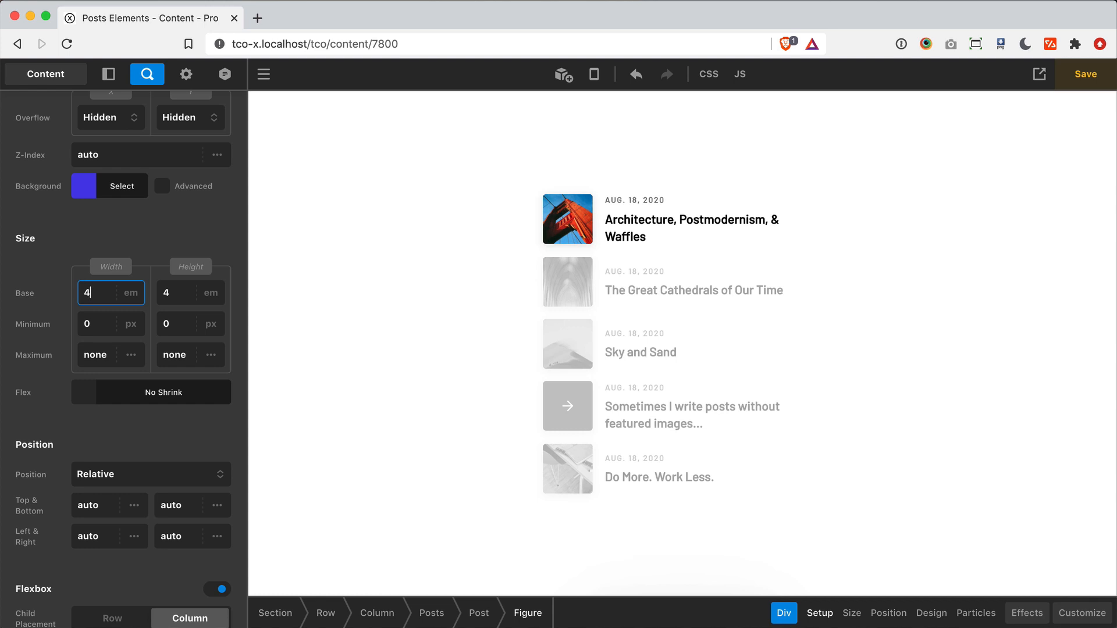
Open the Featured Image inside the Figure and review its size and image source settings
{"action": "scroll", "coordinate": [69, 315], "scroll_direction": "up", "scroll_amount": 4}
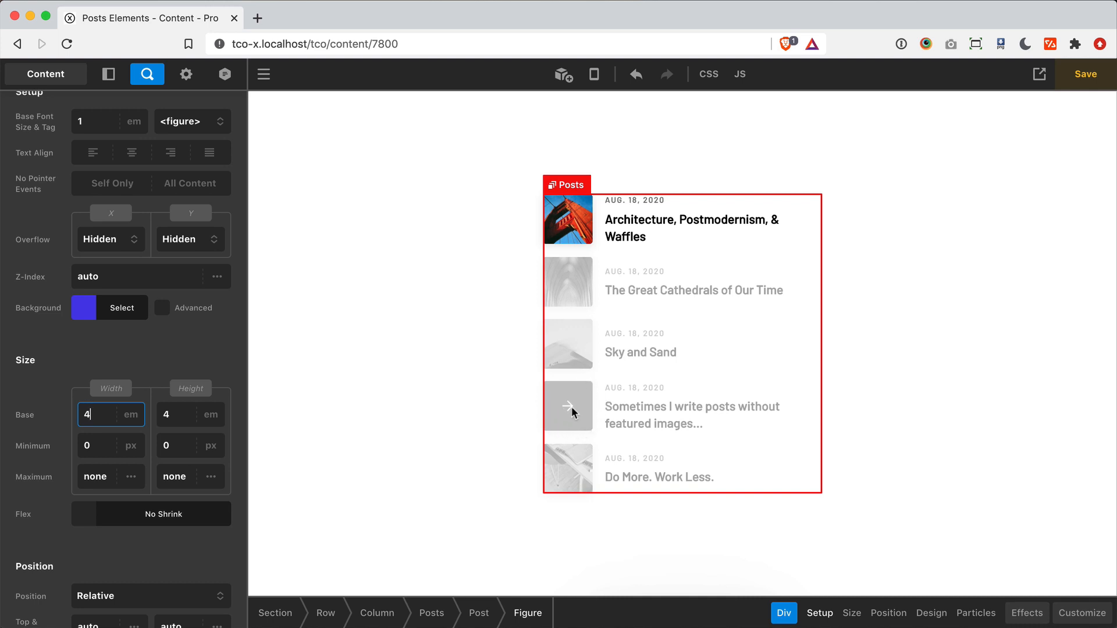
{"action": "left_click", "coordinate": [571, 218]}
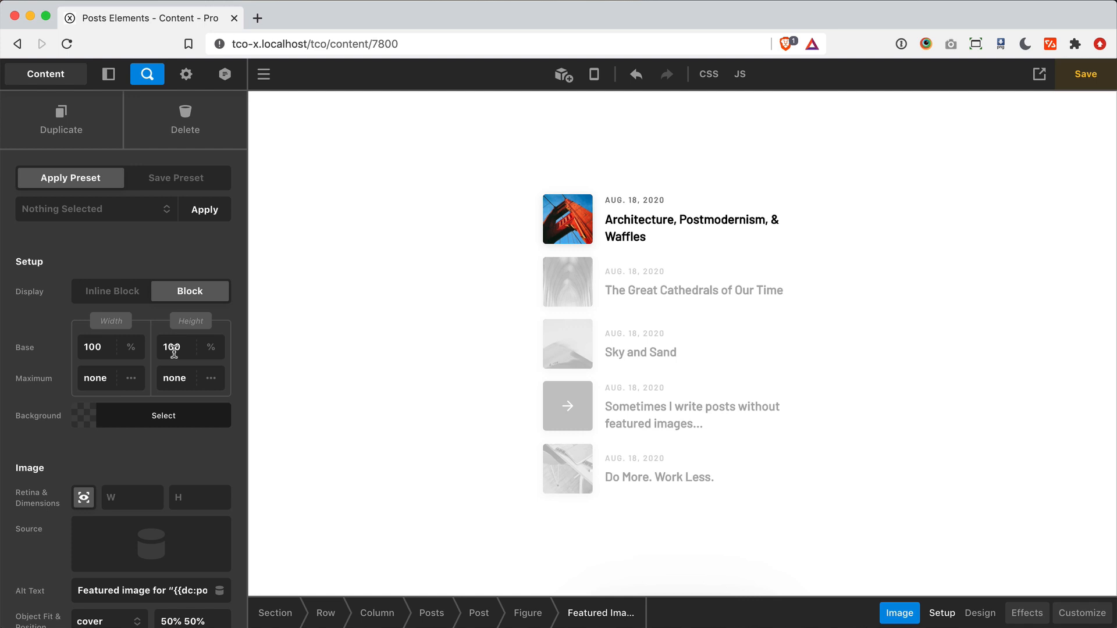
{"action": "scroll", "coordinate": [174, 349], "scroll_direction": "down", "scroll_amount": 5}
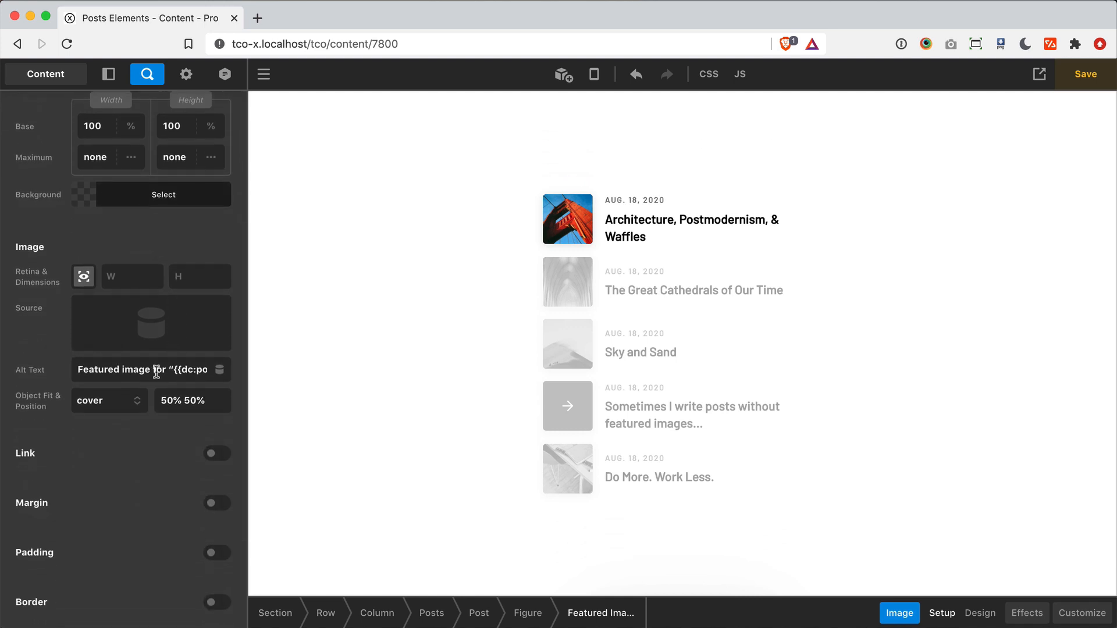
{"action": "mouse_move", "coordinate": [164, 332]}
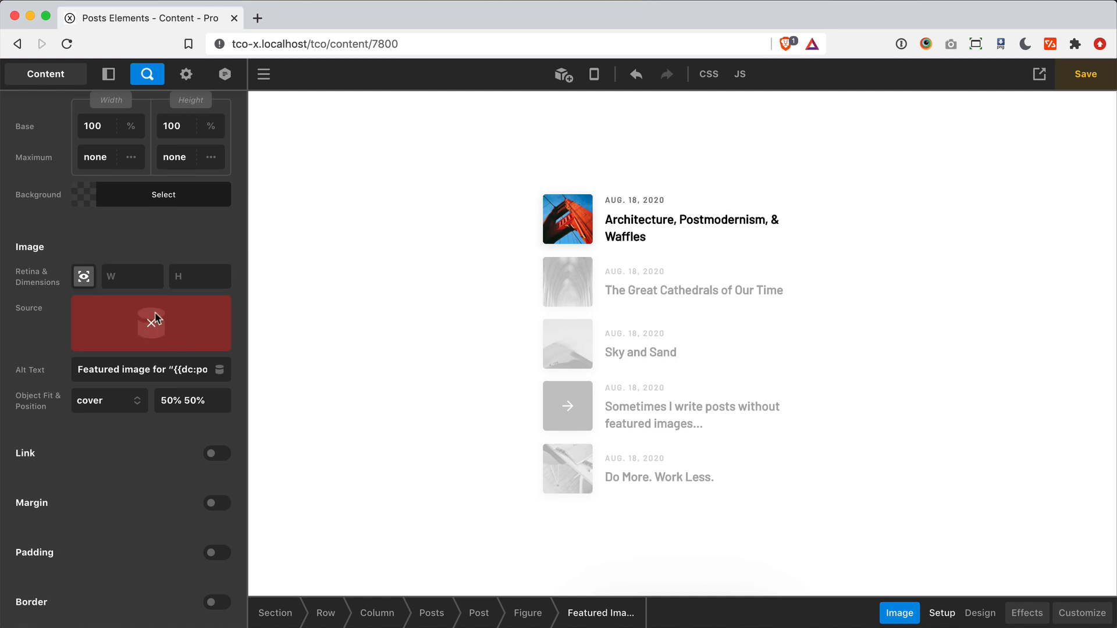
Try the fill object fit on the Featured Image, and set it back to cover
{"action": "left_click", "coordinate": [115, 406]}
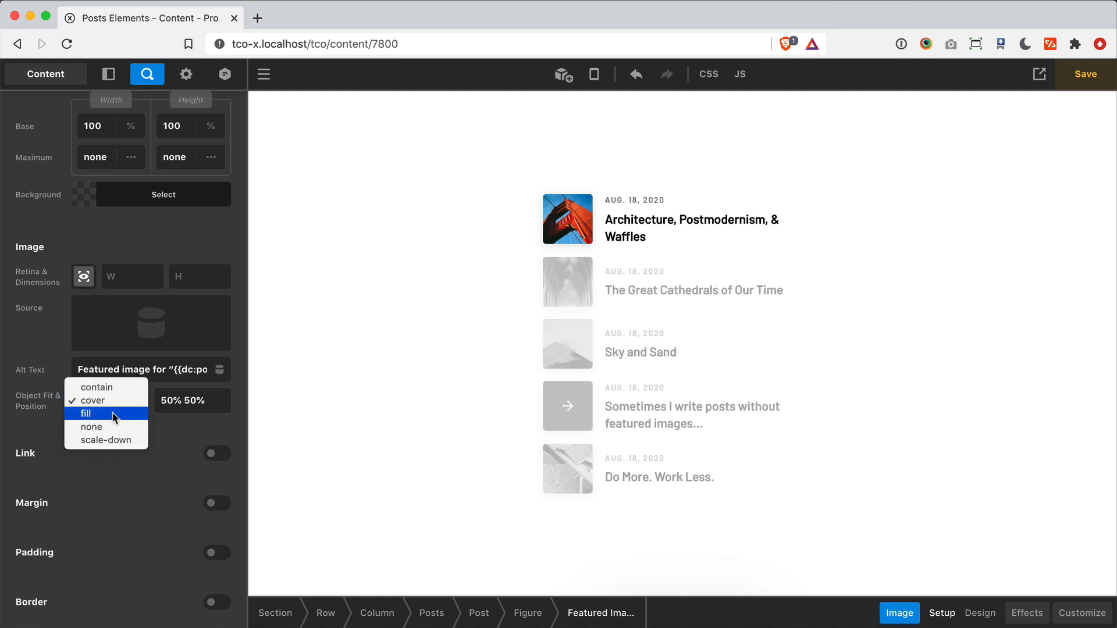
{"action": "left_click", "coordinate": [112, 412]}
{"action": "left_click", "coordinate": [112, 407]}
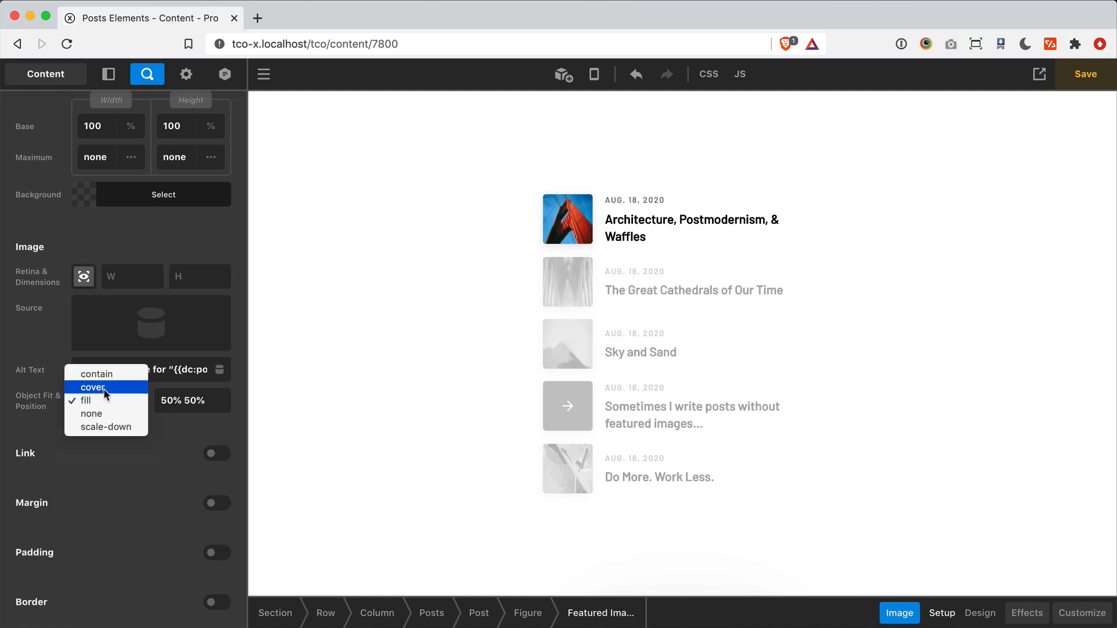
{"action": "left_click", "coordinate": [108, 388]}
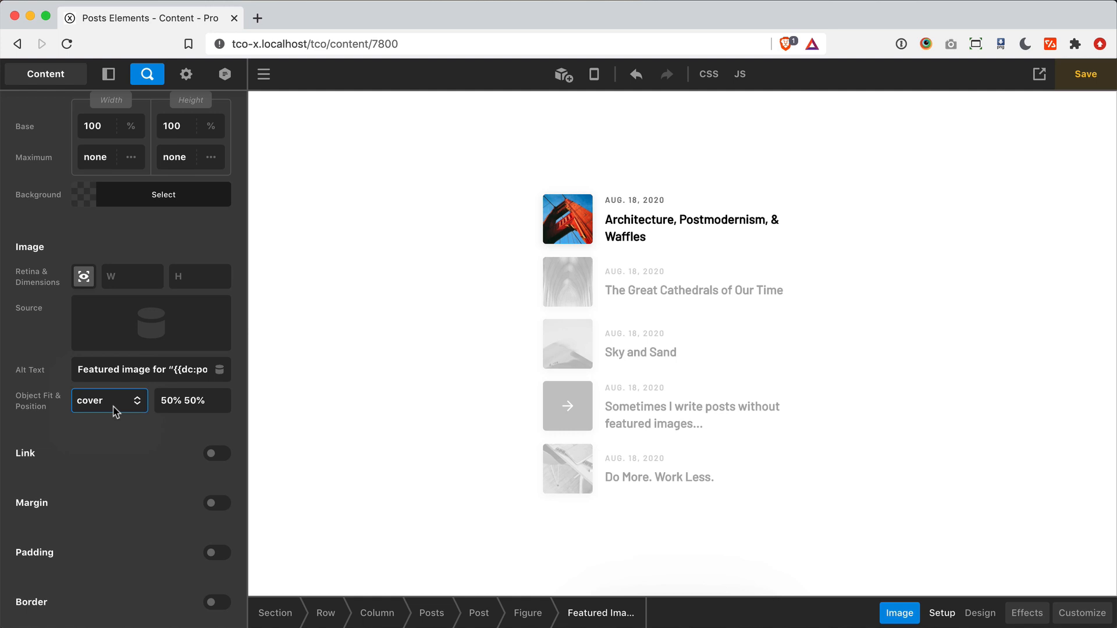
Open the Icon inside the Figure, try a font size of 2 em, and set it back to 1 em
{"action": "left_click", "coordinate": [109, 73]}
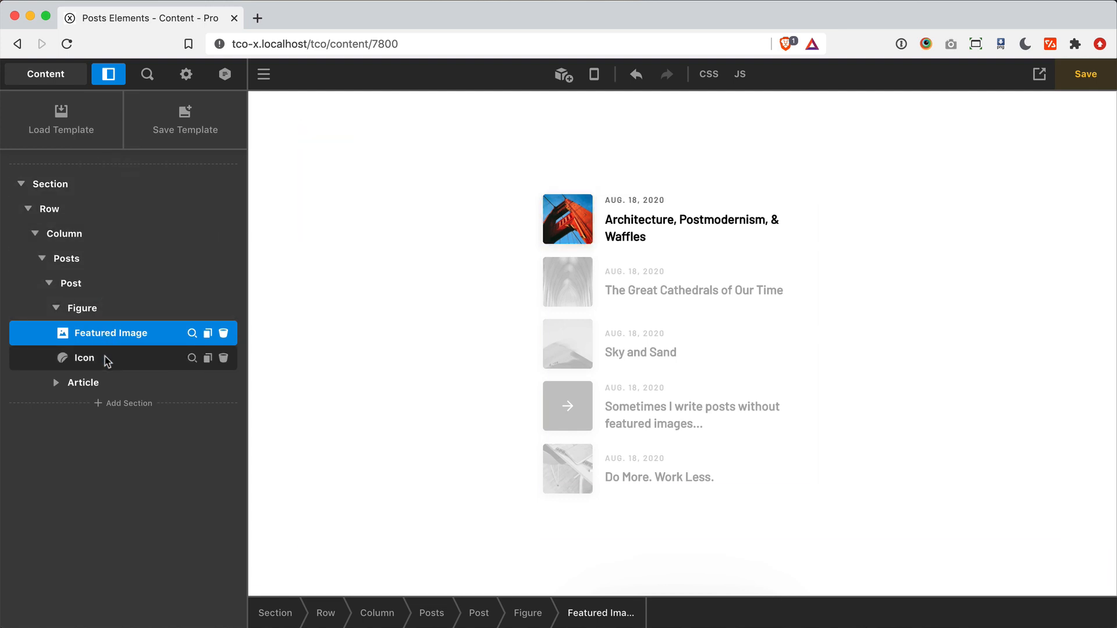
{"action": "left_click", "coordinate": [192, 358]}
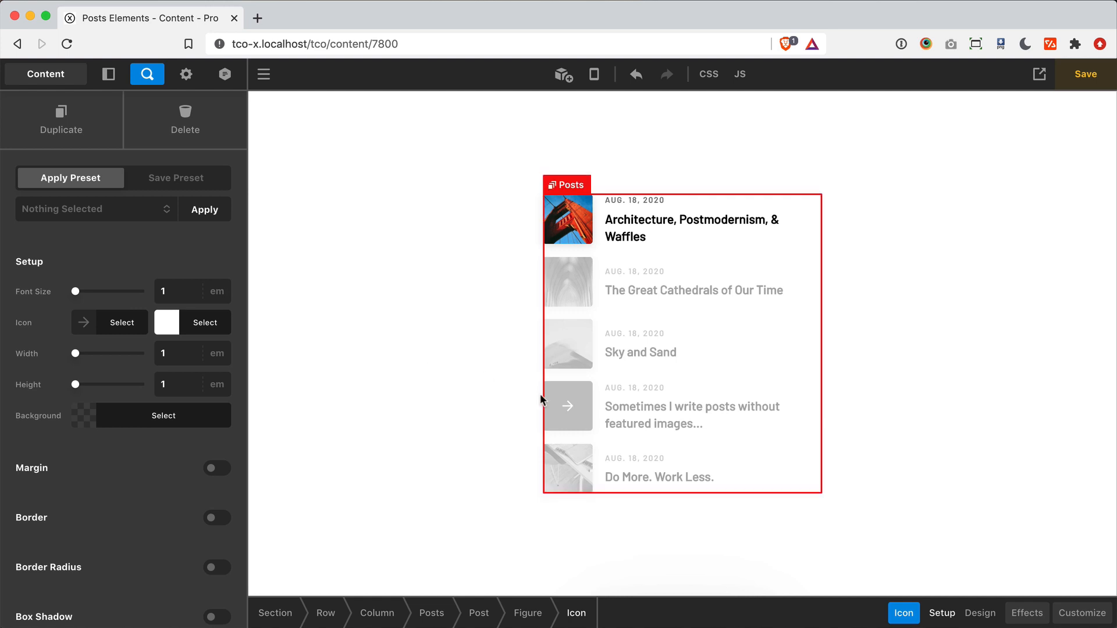
{"action": "double_click", "coordinate": [193, 292]}
{"action": "type", "text": "2"}
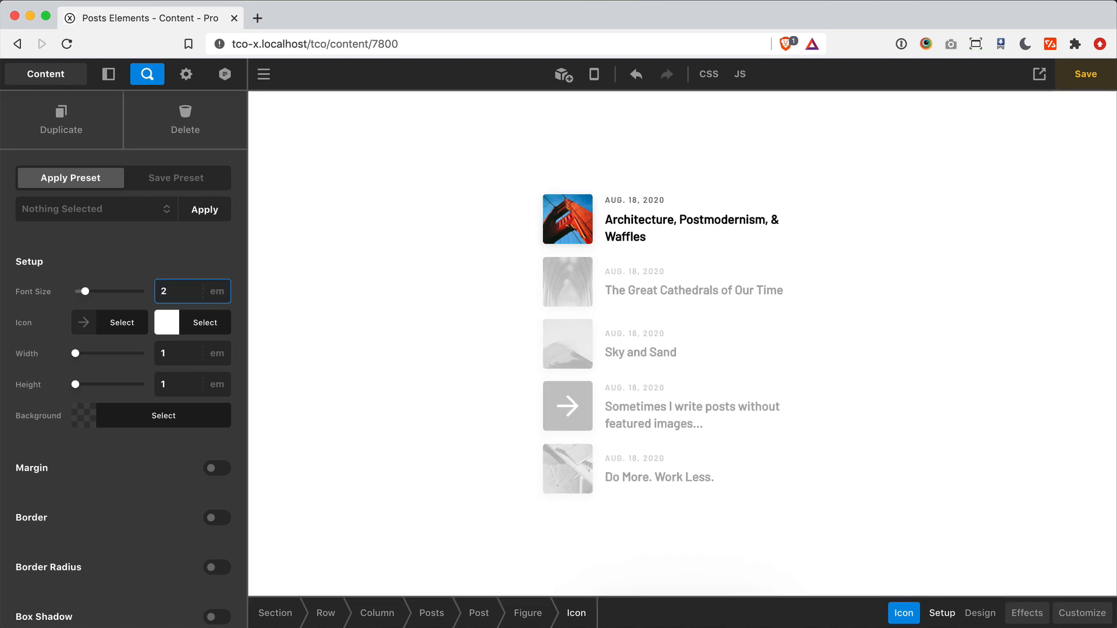
{"action": "double_click", "coordinate": [180, 289]}
{"action": "type", "text": "1"}
Temporarily ignore element conditions in the preview, select the first post's Featured Image, and apply the conditions again
{"action": "mouse_move", "coordinate": [1040, 75]}
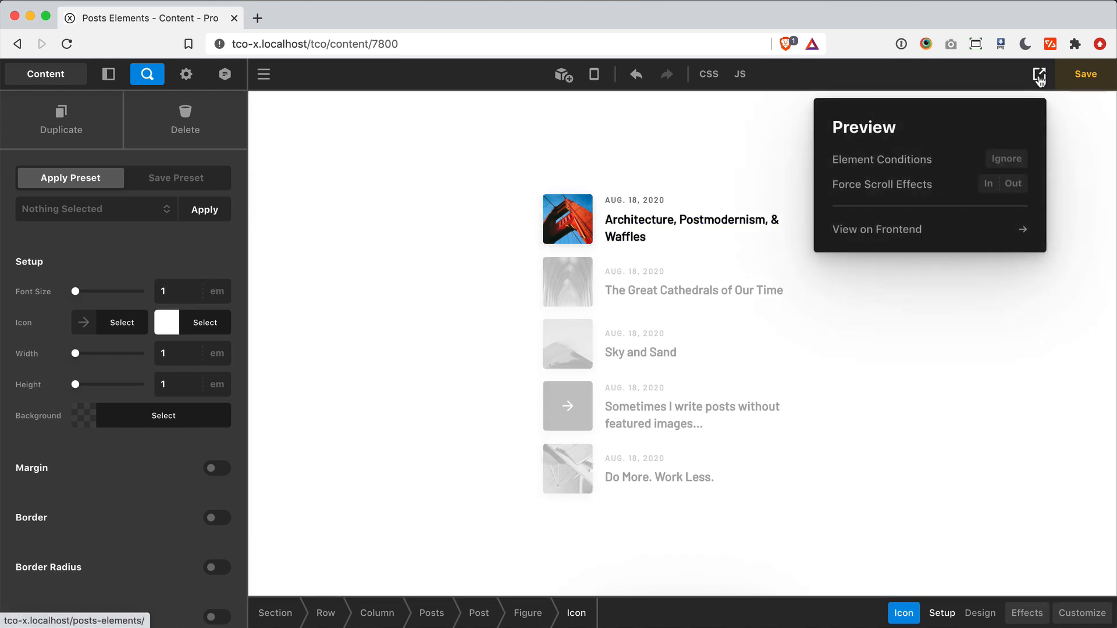
{"action": "left_click", "coordinate": [1002, 164]}
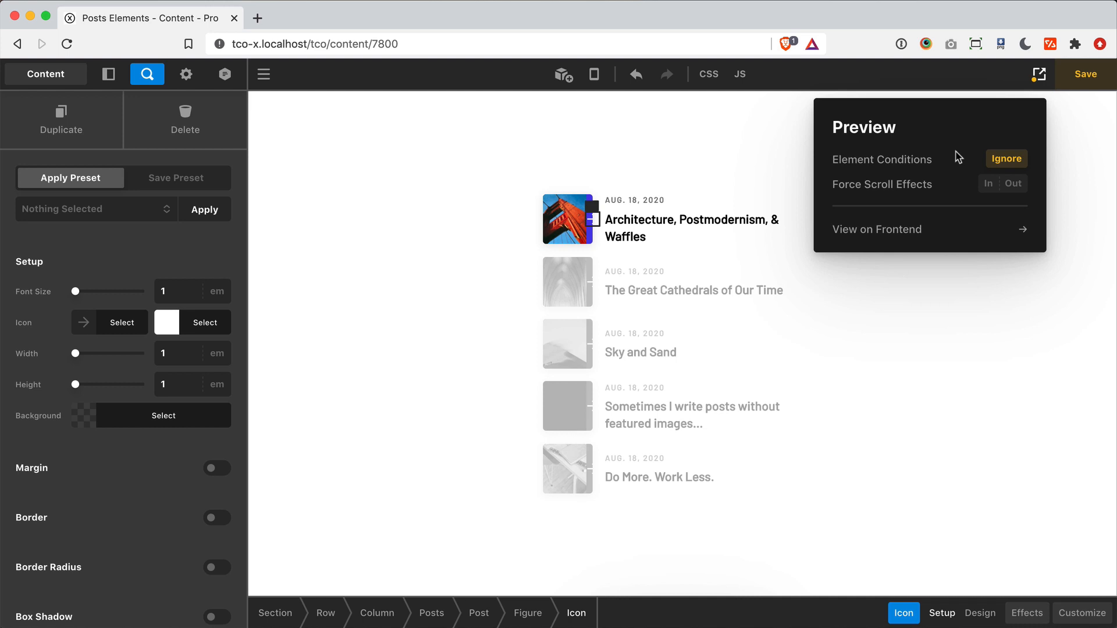
{"action": "left_click", "coordinate": [568, 224]}
{"action": "left_click", "coordinate": [591, 224]}
{"action": "left_click", "coordinate": [573, 227]}
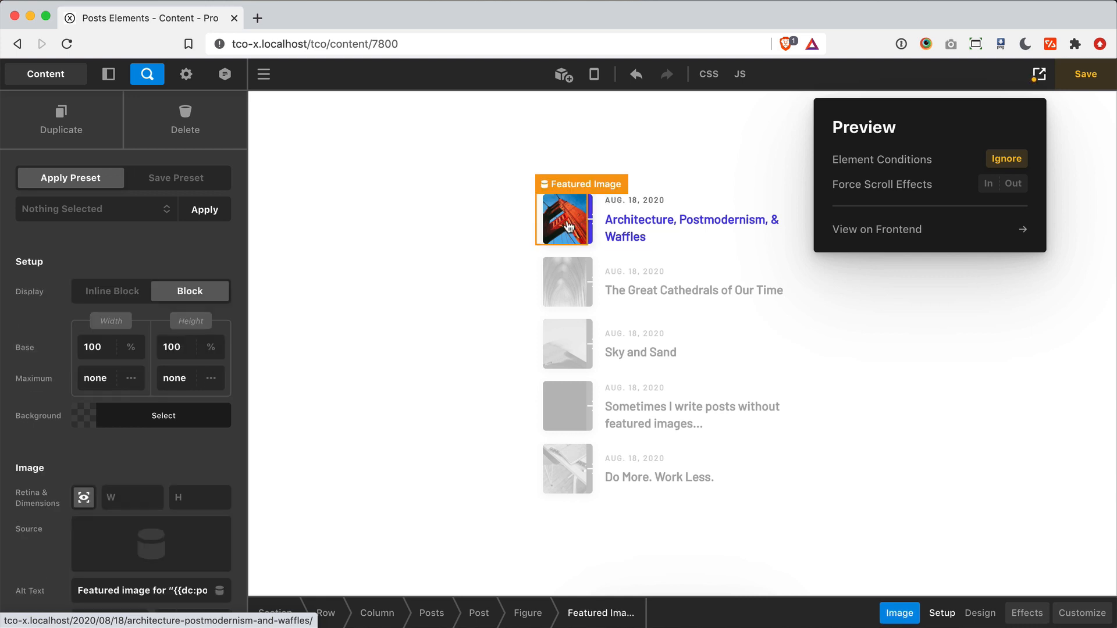
{"action": "left_click", "coordinate": [1016, 166]}
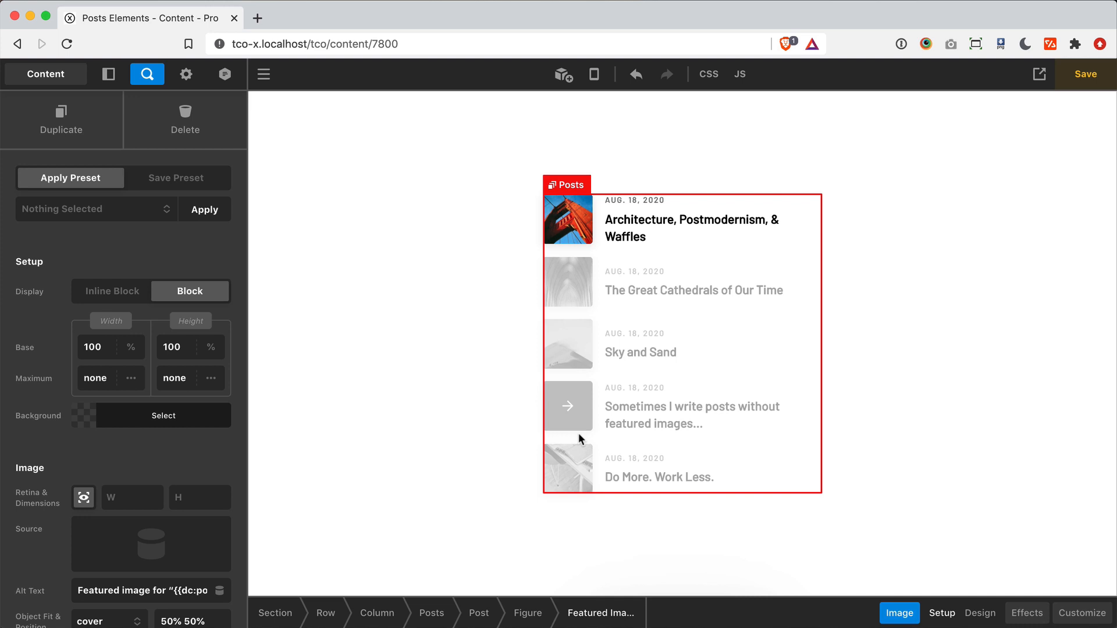
Review the display conditions of the Featured Image and of the Icon without changing them
{"action": "left_click", "coordinate": [1081, 614]}
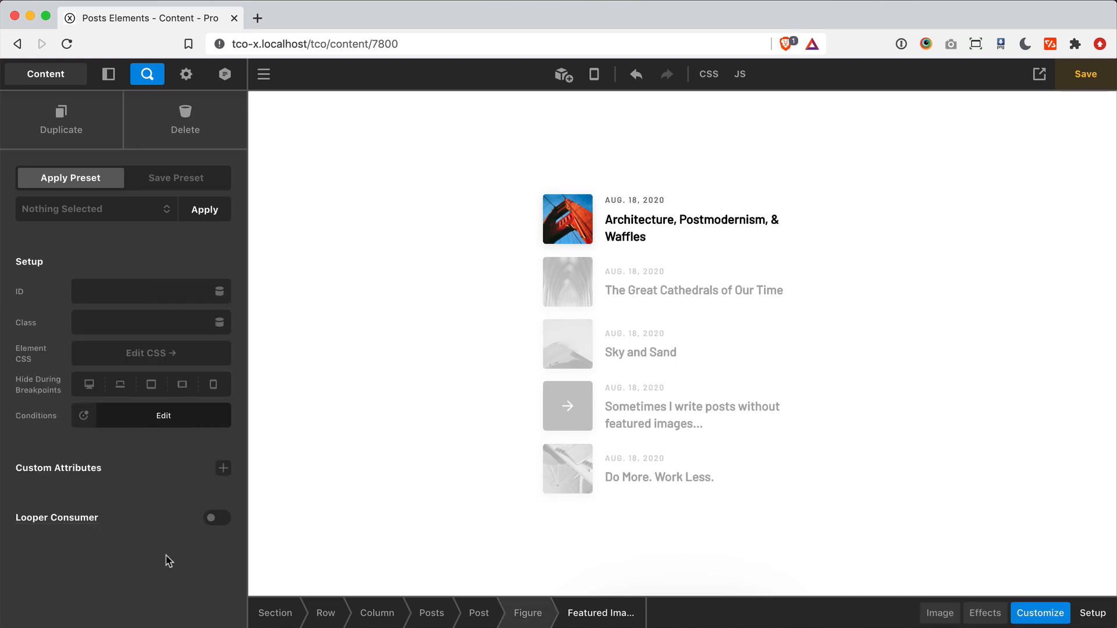
{"action": "left_click", "coordinate": [148, 418]}
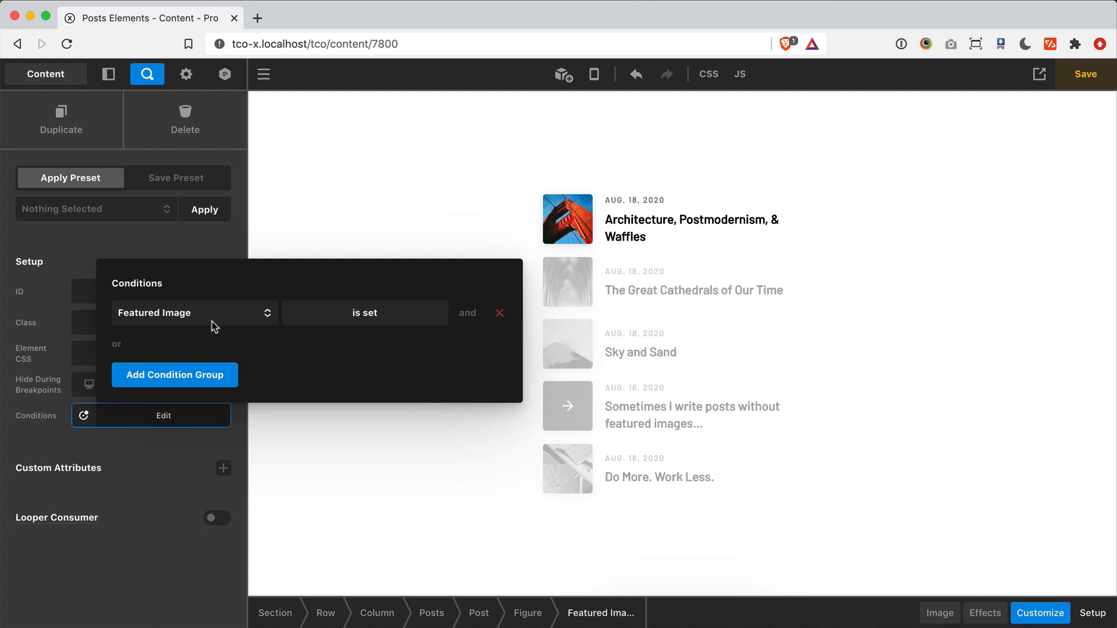
{"action": "left_click", "coordinate": [108, 73]}
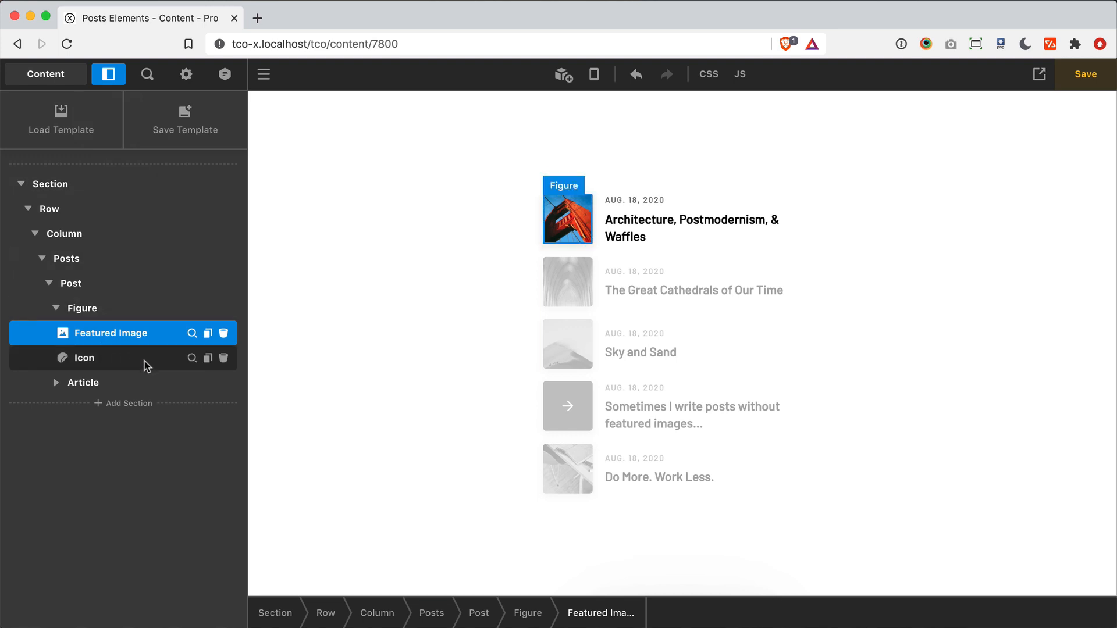
{"action": "left_click", "coordinate": [191, 358]}
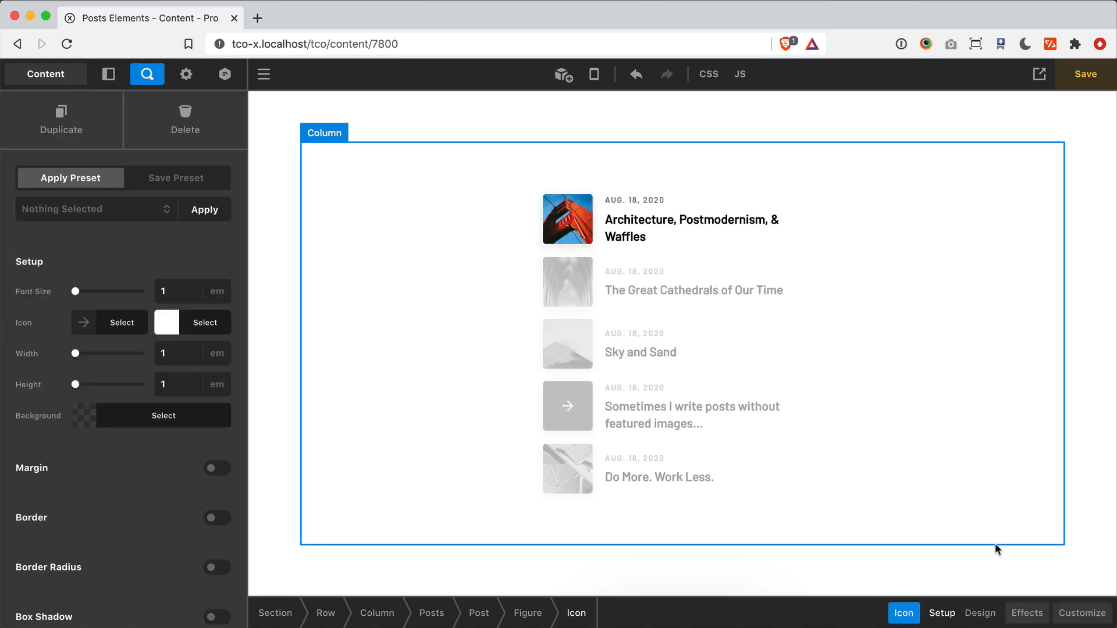
{"action": "left_click", "coordinate": [1081, 613]}
{"action": "left_click", "coordinate": [163, 416]}
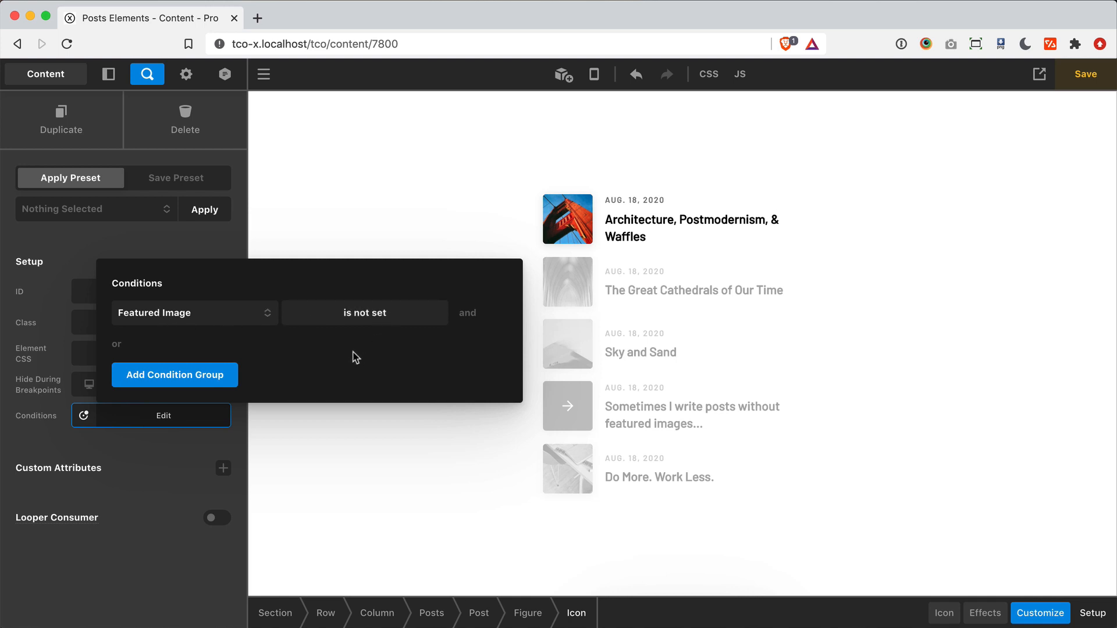
{"action": "left_click", "coordinate": [168, 474]}
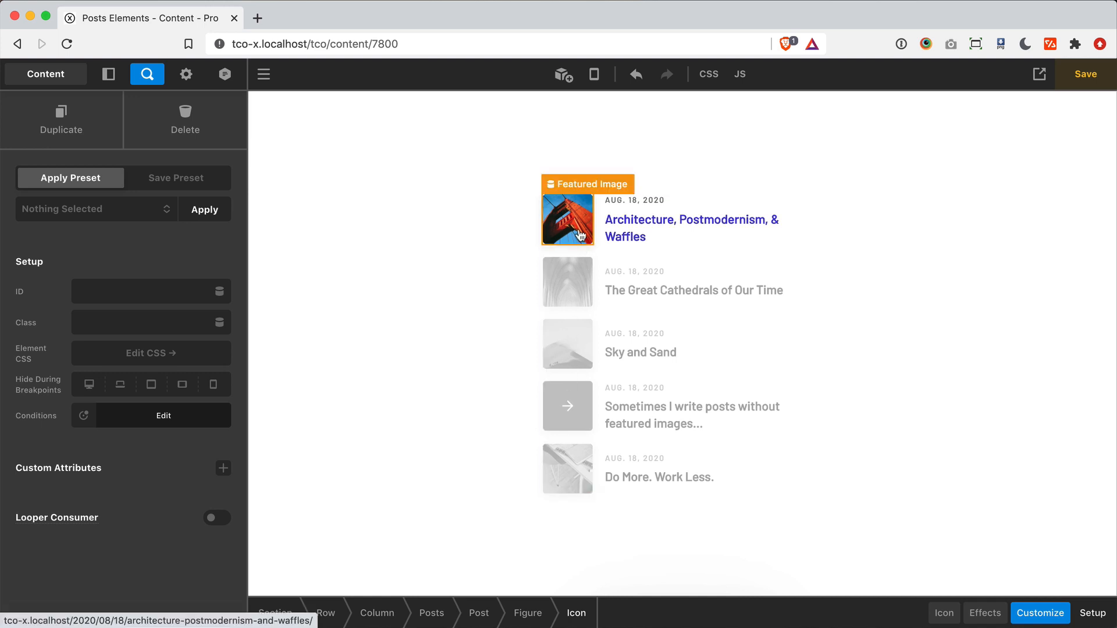
Open the Article element and check its size settings and custom Flex values
{"action": "left_click", "coordinate": [108, 74]}
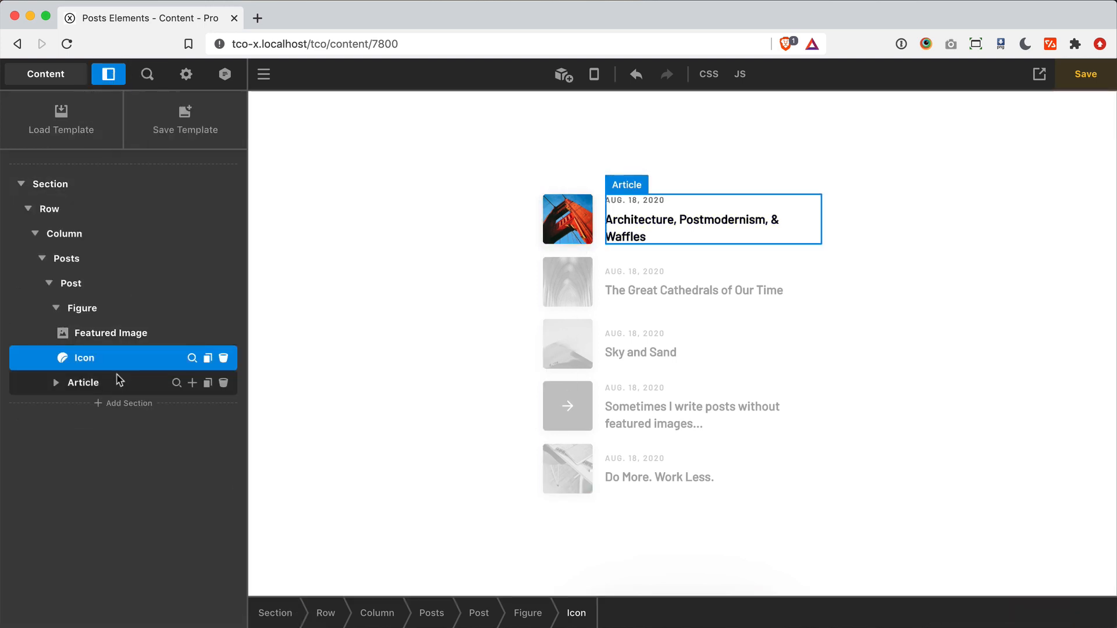
{"action": "left_click", "coordinate": [177, 383]}
{"action": "scroll", "coordinate": [193, 416], "scroll_direction": "down", "scroll_amount": 10}
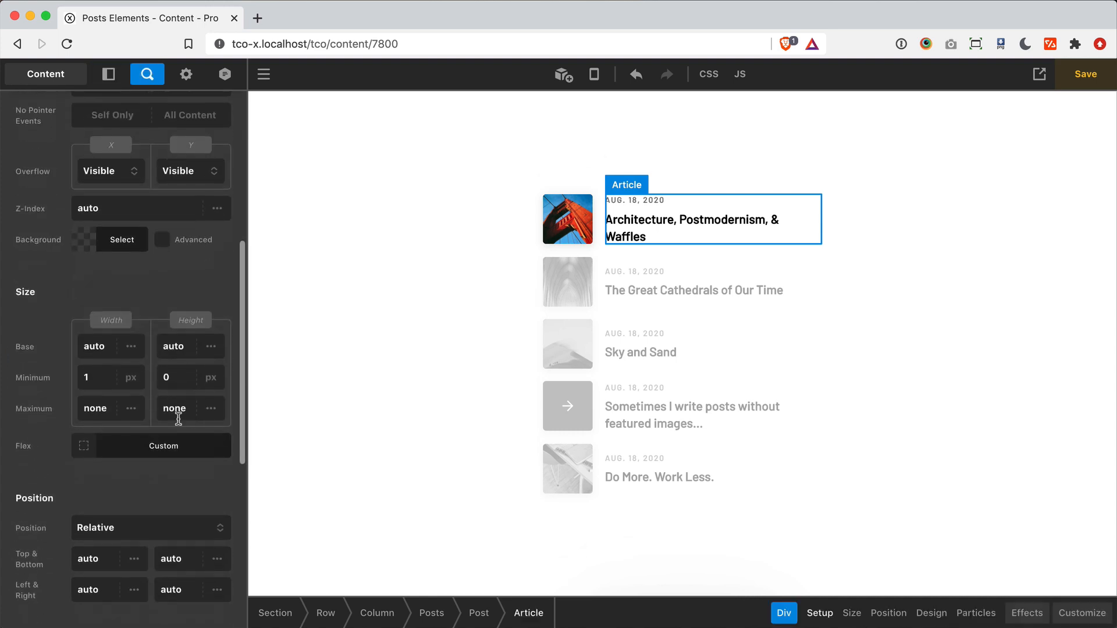
{"action": "left_click", "coordinate": [175, 445]}
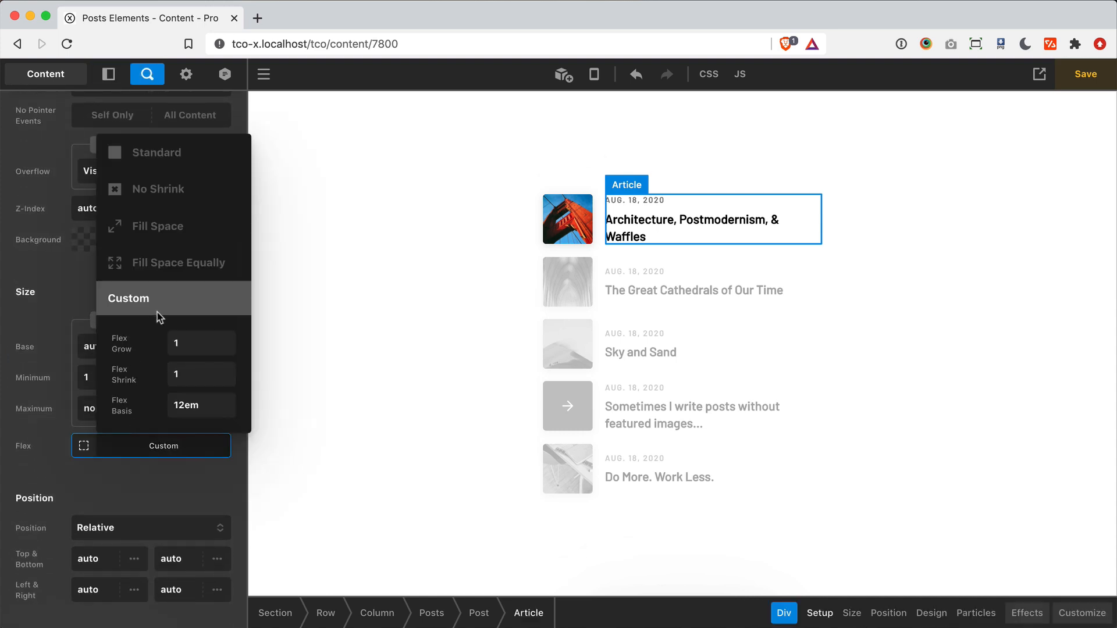
{"action": "left_click", "coordinate": [126, 454]}
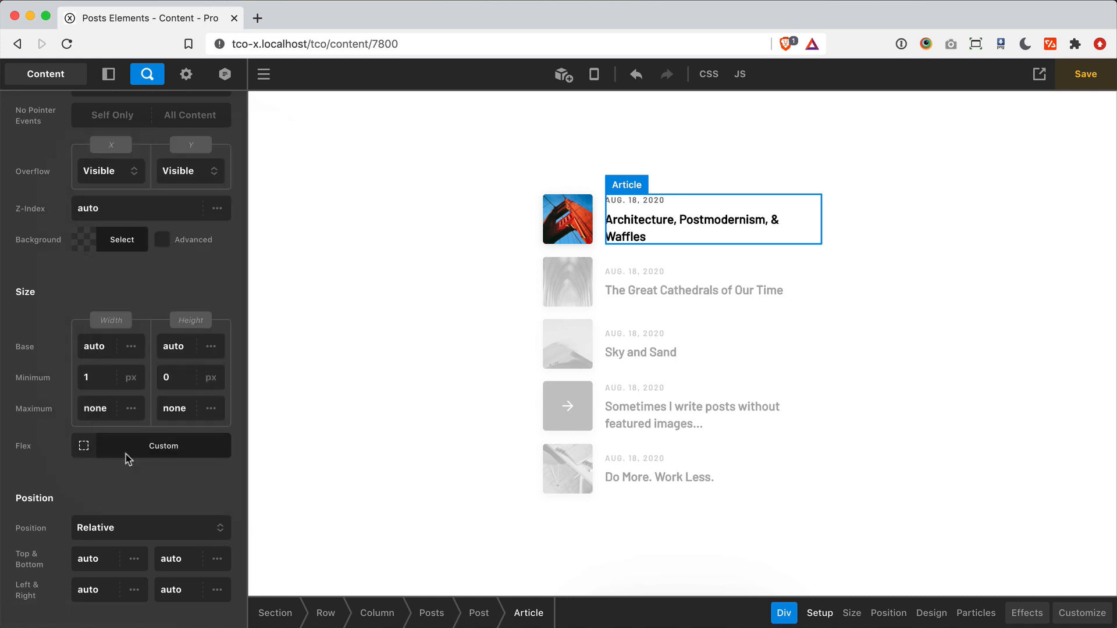
Open The Title headline and check the dynamic content used for its text and its subheadline
{"action": "left_click", "coordinate": [642, 222]}
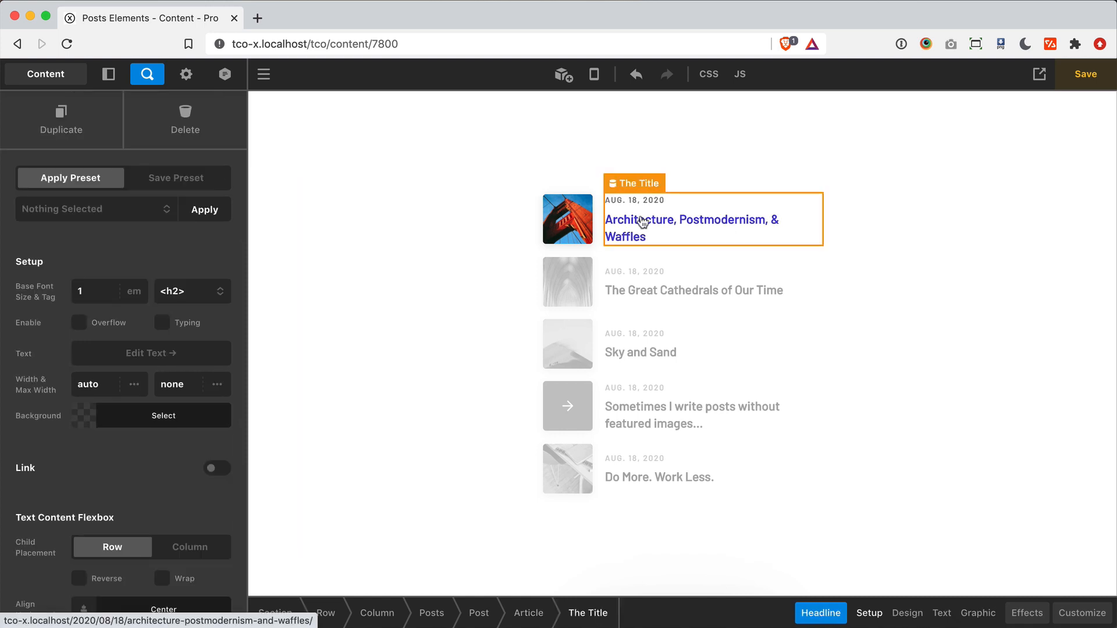
{"action": "left_click", "coordinate": [168, 352]}
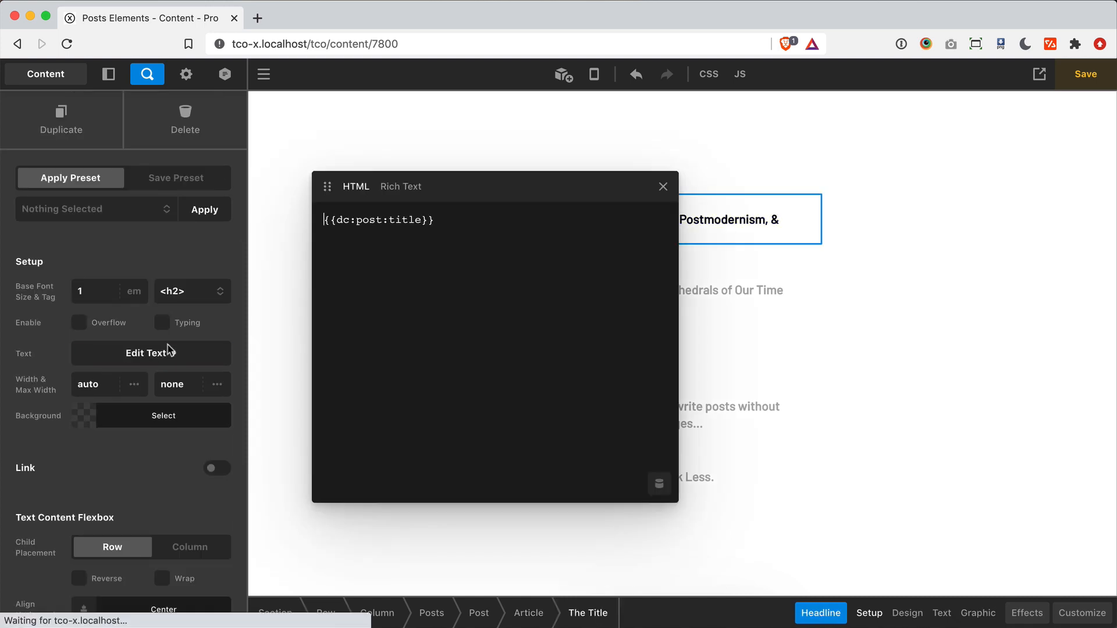
{"action": "left_click", "coordinate": [168, 352]}
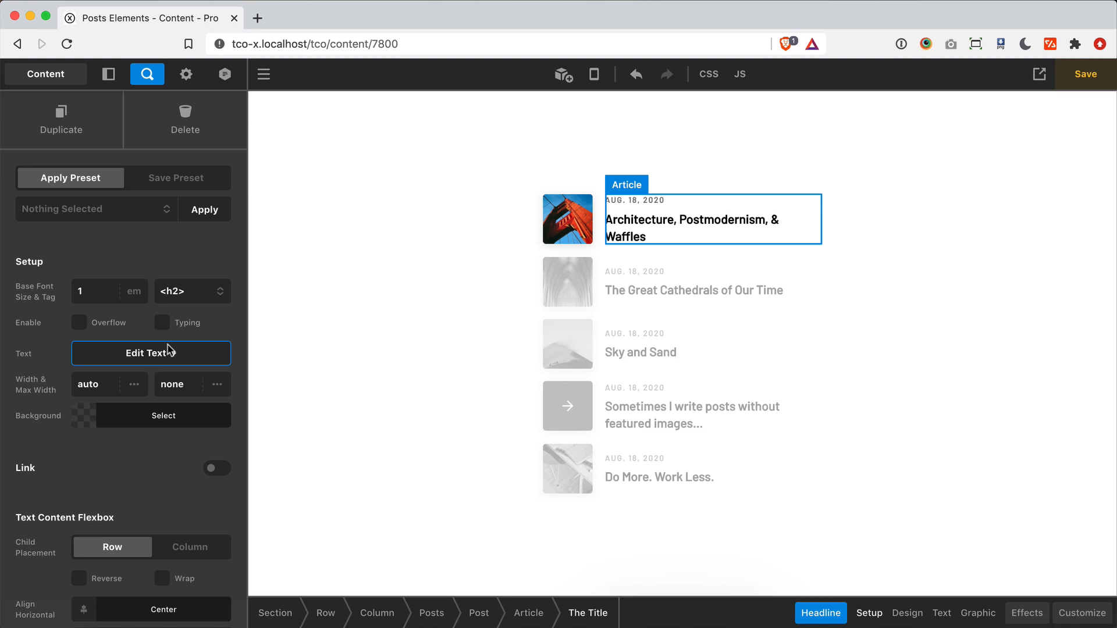
{"action": "scroll", "coordinate": [167, 352], "scroll_direction": "down", "scroll_amount": 15}
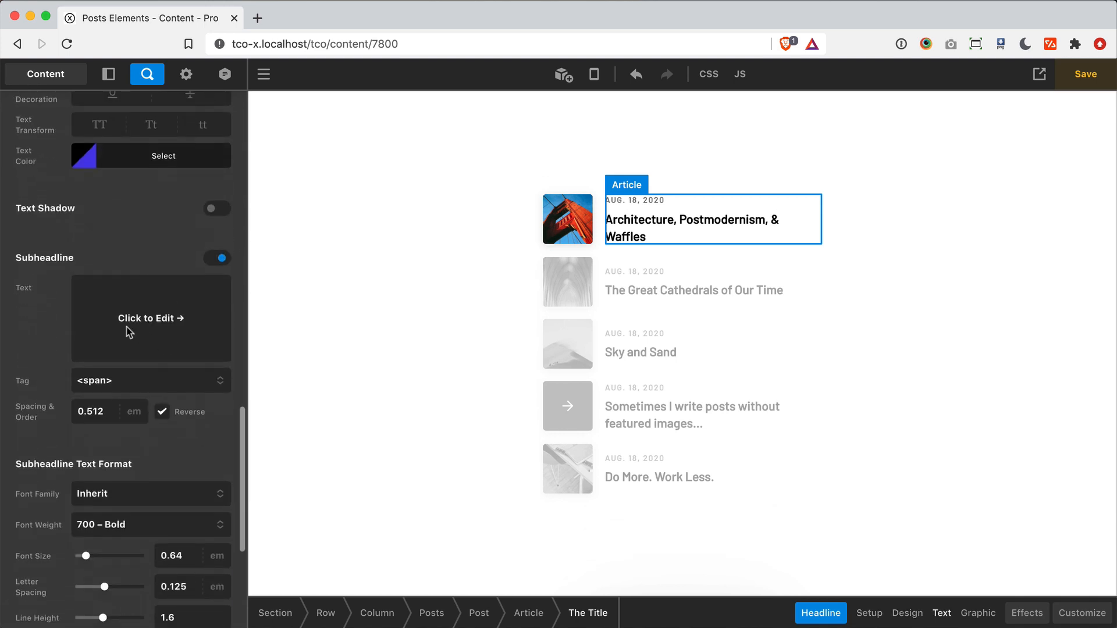
{"action": "left_click", "coordinate": [140, 338]}
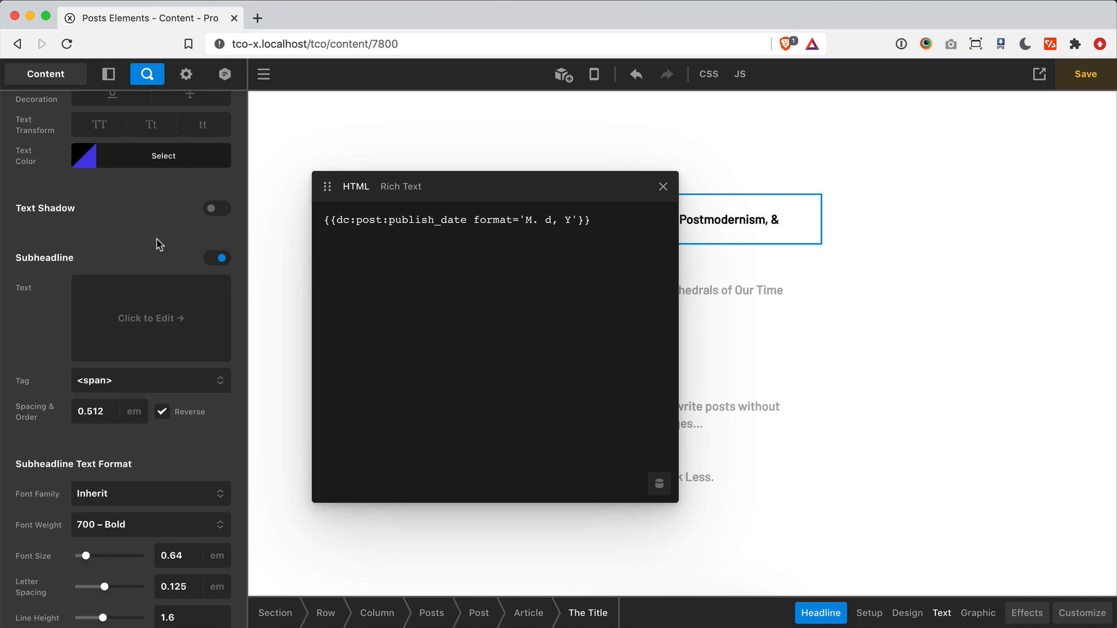
{"action": "left_click", "coordinate": [154, 340]}
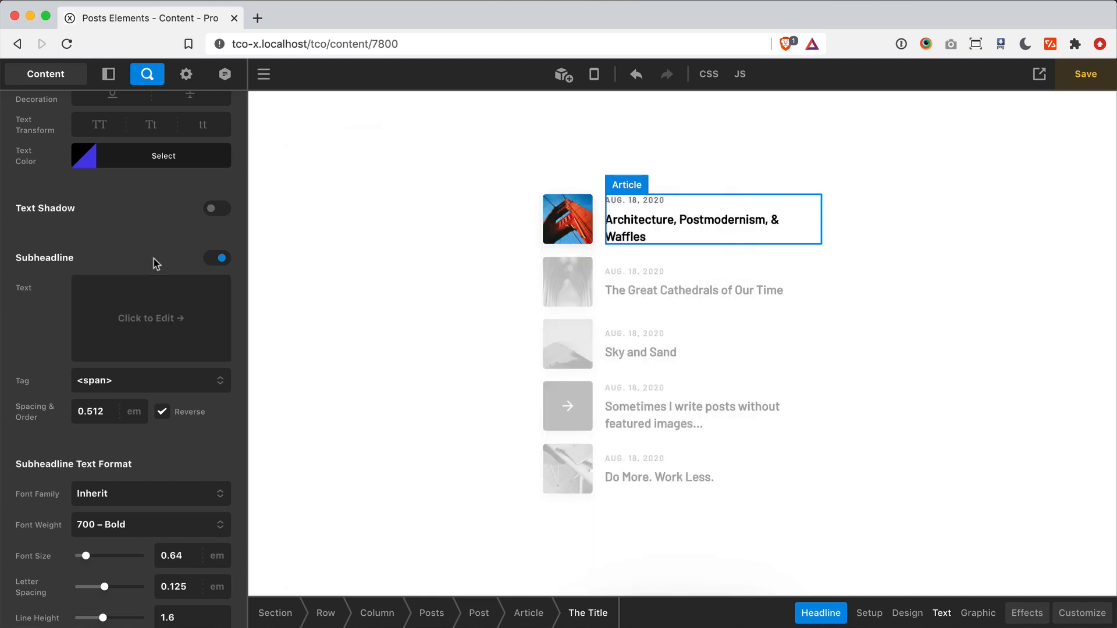
Check the base and interaction text colors of The Title headline
{"action": "scroll", "coordinate": [155, 262], "scroll_direction": "up", "scroll_amount": 5}
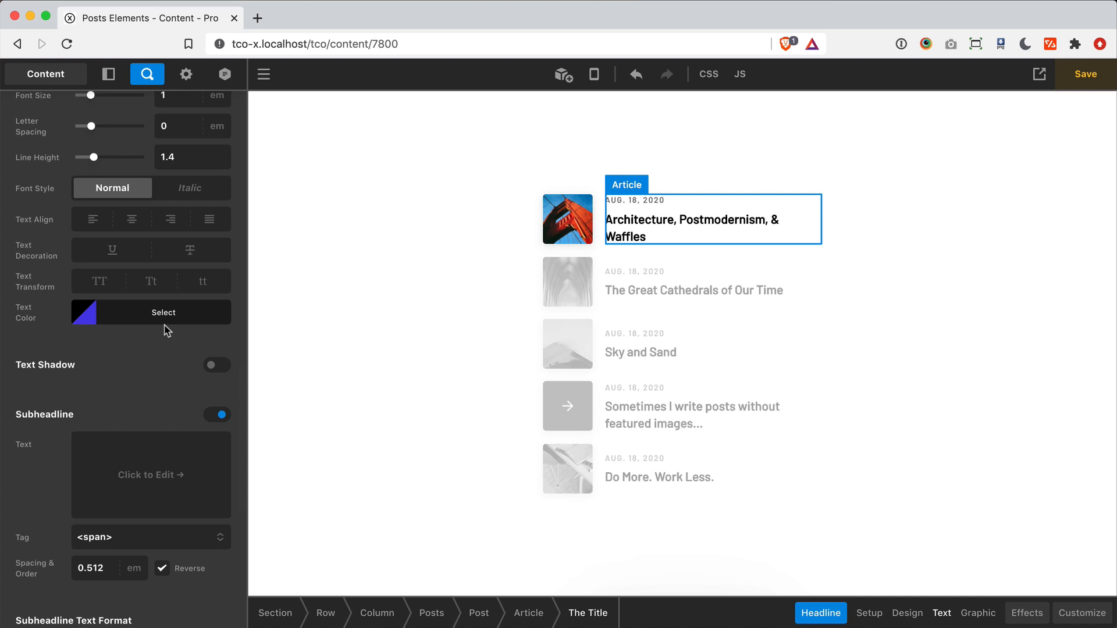
{"action": "left_click", "coordinate": [128, 323]}
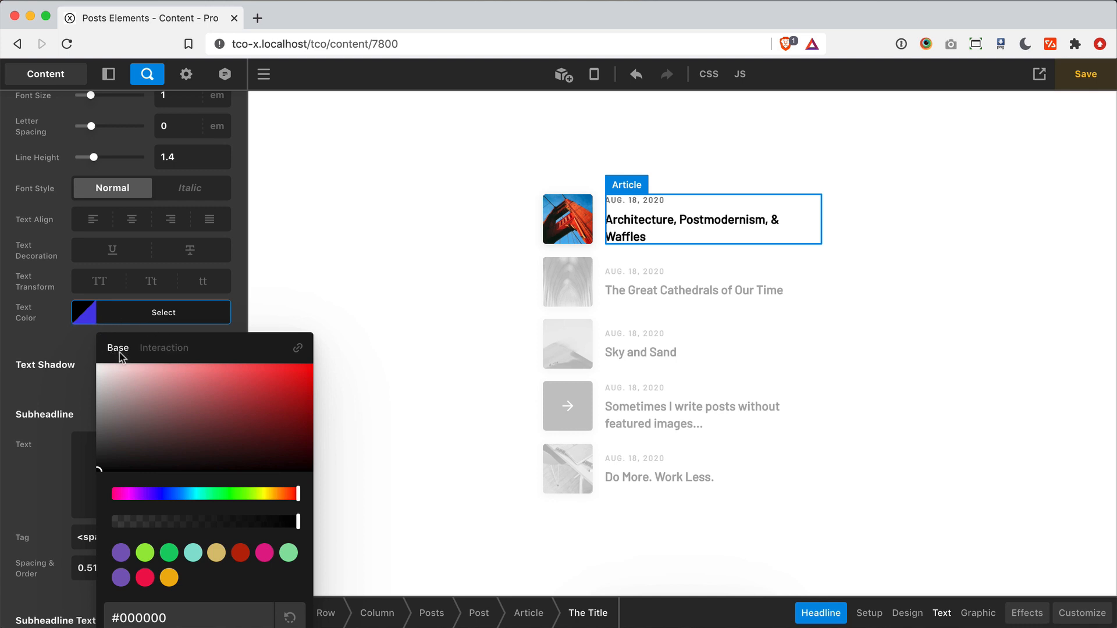
{"action": "left_click", "coordinate": [166, 356]}
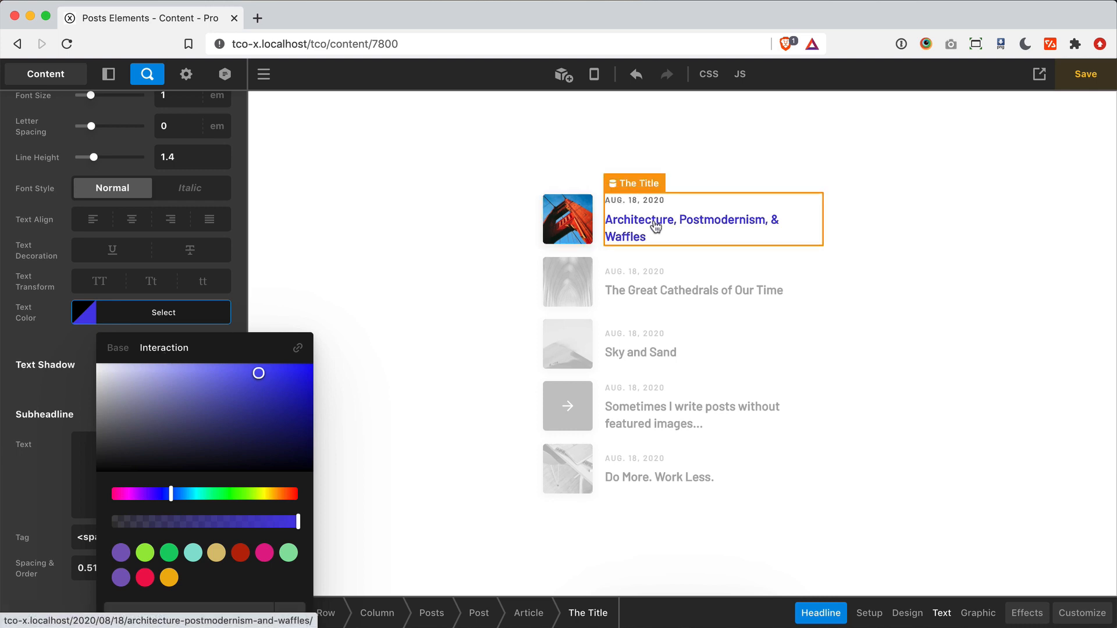
{"action": "left_click", "coordinate": [131, 320]}
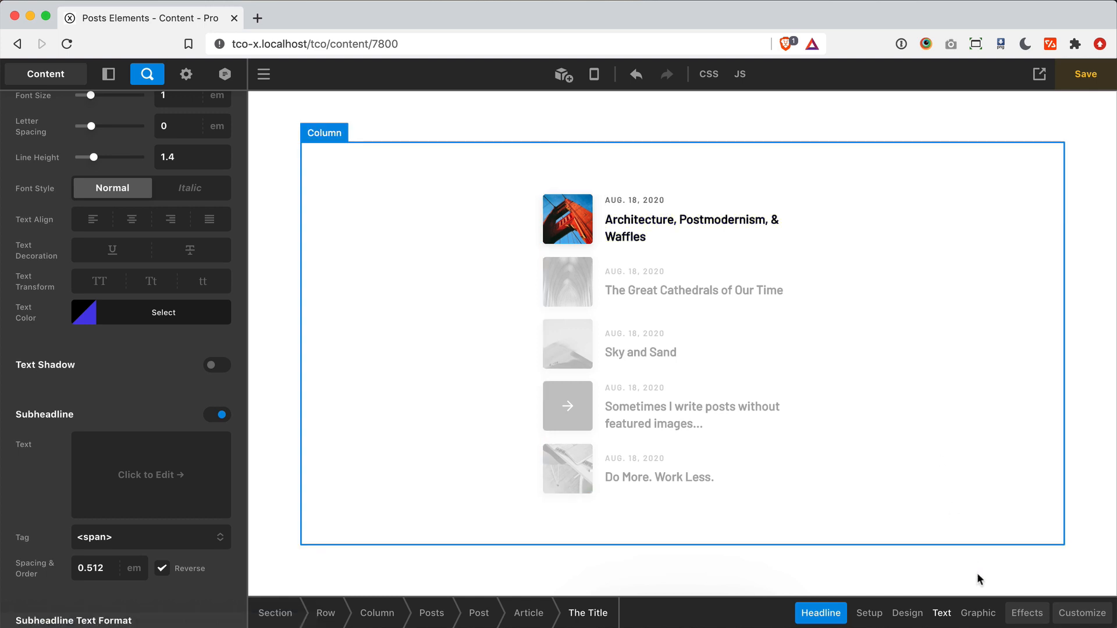
Open the effects settings of The Title headline and check its base transition duration and easing
{"action": "left_click", "coordinate": [1028, 614]}
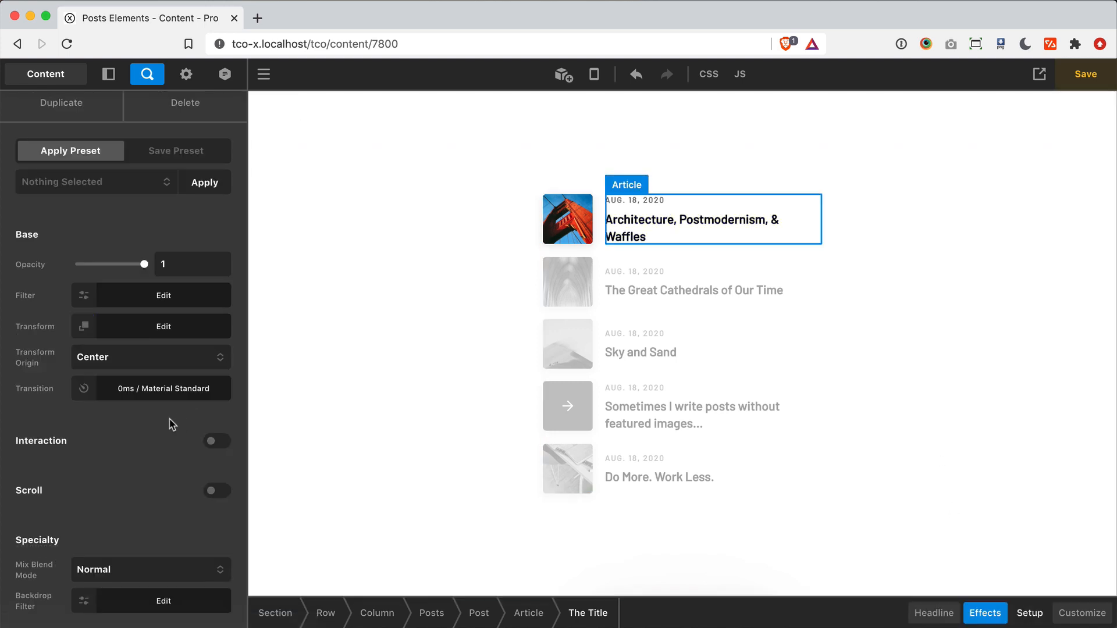
{"action": "left_click", "coordinate": [123, 392]}
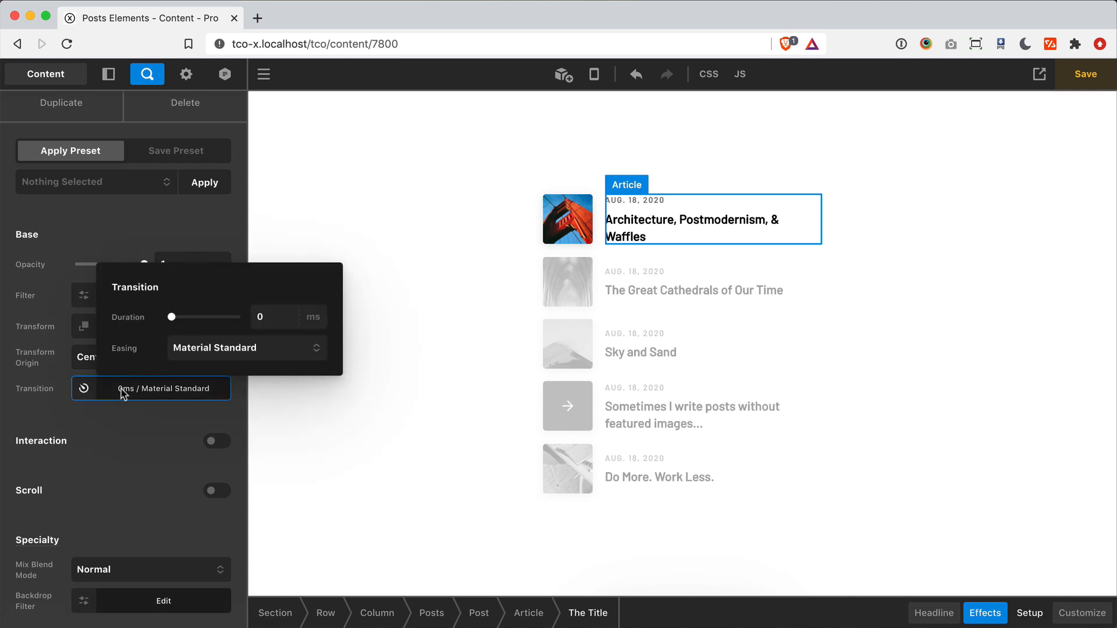
{"action": "left_click", "coordinate": [263, 316]}
{"action": "left_click", "coordinate": [160, 220]}
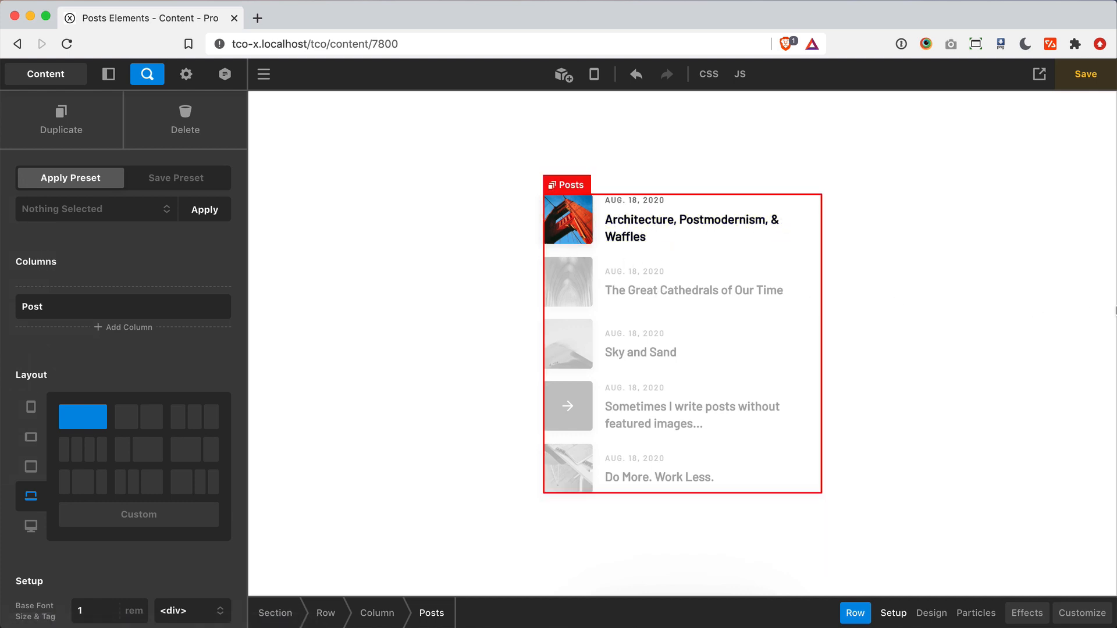
Select the Post column of the list and turn on Wrap in its Flexbox settings
{"action": "mouse_move", "coordinate": [1115, 311]}
{"action": "left_mouse_down"}
{"action": "mouse_move", "coordinate": [431, 320]}
{"action": "mouse_move", "coordinate": [493, 322]}
{"action": "mouse_move", "coordinate": [480, 324]}
{"action": "mouse_move", "coordinate": [449, 324]}
{"action": "mouse_move", "coordinate": [656, 299]}
{"action": "mouse_move", "coordinate": [1113, 326]}
{"action": "left_mouse_up"}
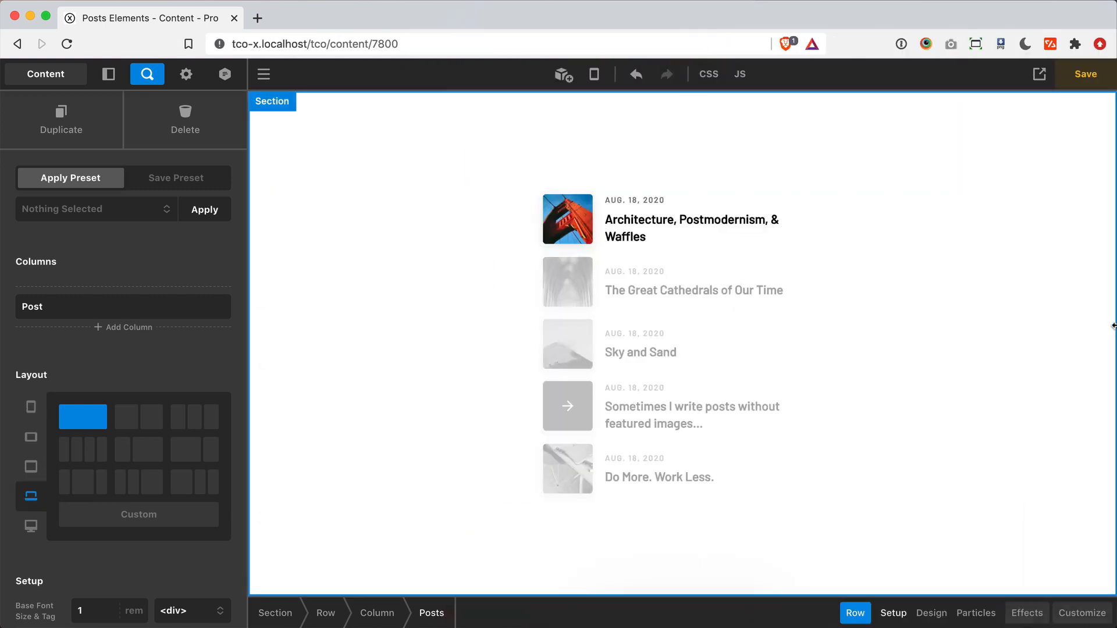
{"action": "left_click", "coordinate": [599, 229]}
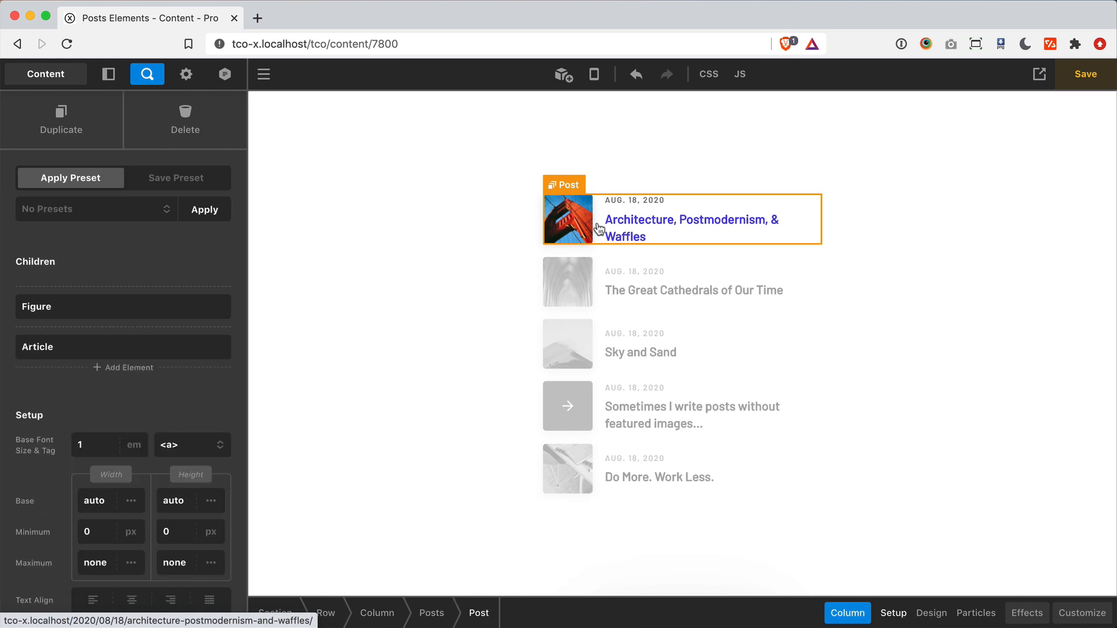
{"action": "scroll", "coordinate": [137, 387], "scroll_direction": "down", "scroll_amount": 8}
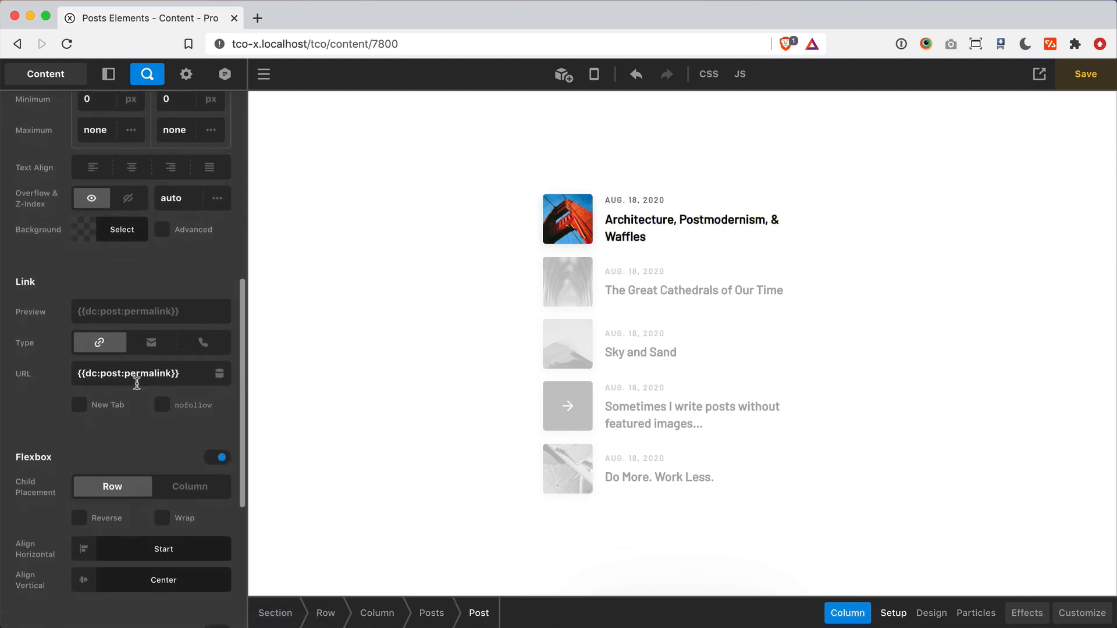
{"action": "scroll", "coordinate": [138, 384], "scroll_direction": "down", "scroll_amount": 5}
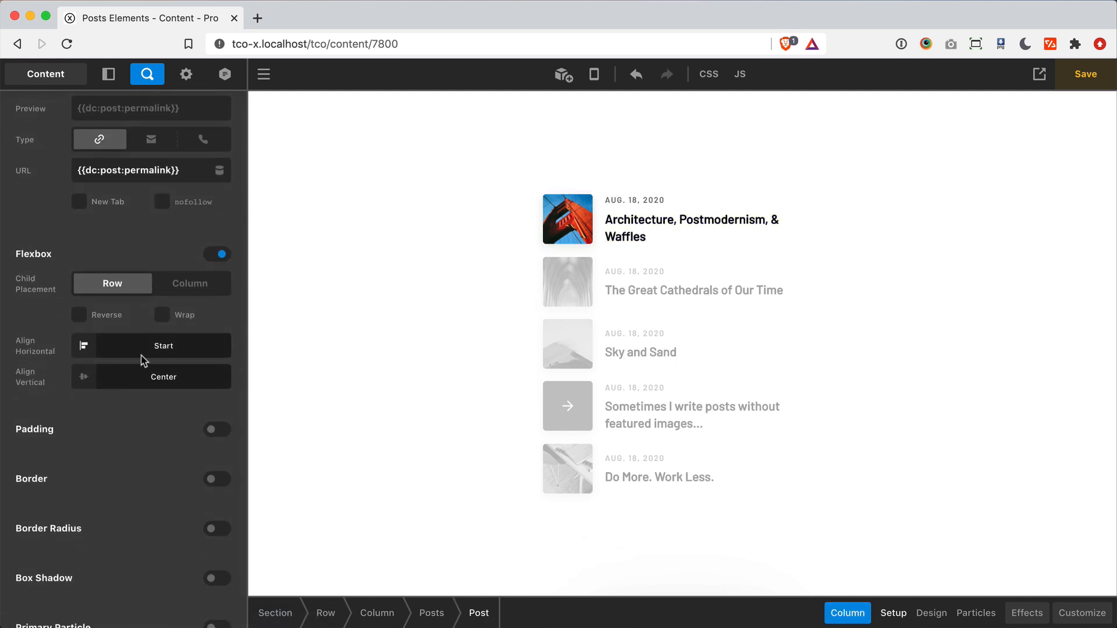
{"action": "left_click", "coordinate": [163, 319]}
{"action": "mouse_move", "coordinate": [1100, 451]}
{"action": "left_mouse_down"}
{"action": "mouse_move", "coordinate": [749, 449]}
{"action": "mouse_move", "coordinate": [483, 431]}
{"action": "mouse_move", "coordinate": [683, 459]}
{"action": "mouse_move", "coordinate": [1113, 437]}
{"action": "left_mouse_up"}
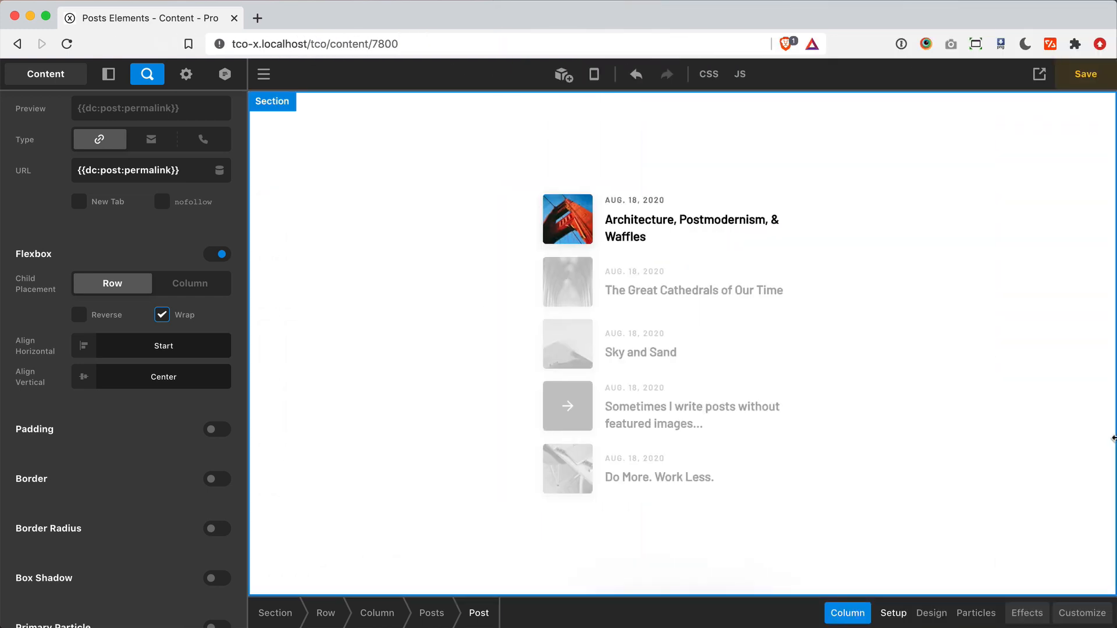
Check the Article's custom Flex values, and narrow and restore the browser window to test how the list items wrap
{"action": "left_click", "coordinate": [686, 239]}
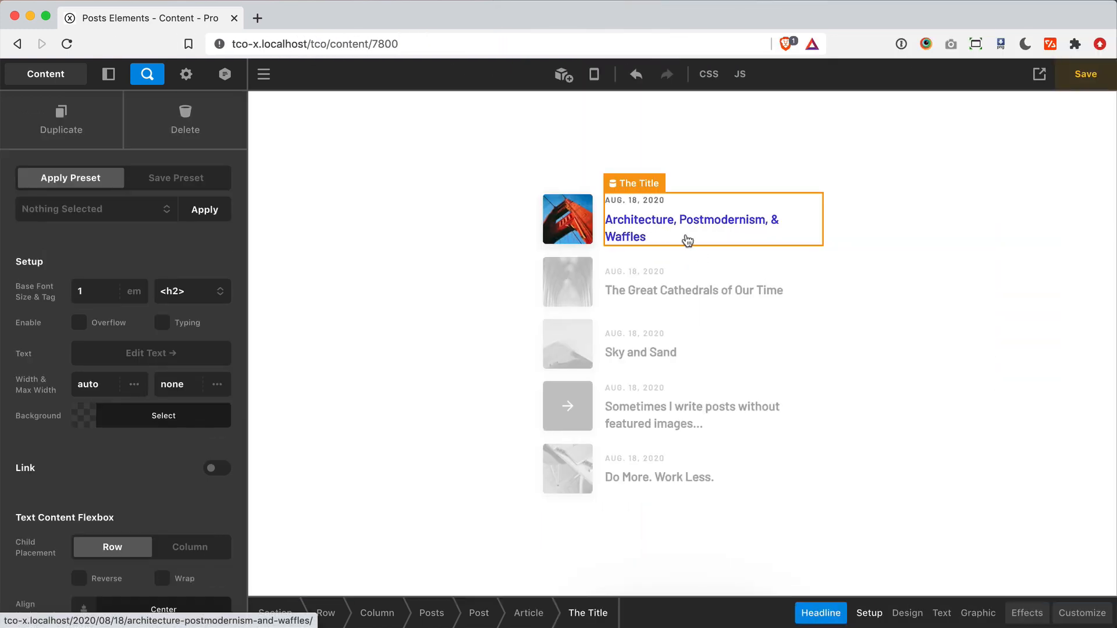
{"action": "left_click", "coordinate": [535, 613]}
{"action": "scroll", "coordinate": [131, 373], "scroll_direction": "down", "scroll_amount": 5}
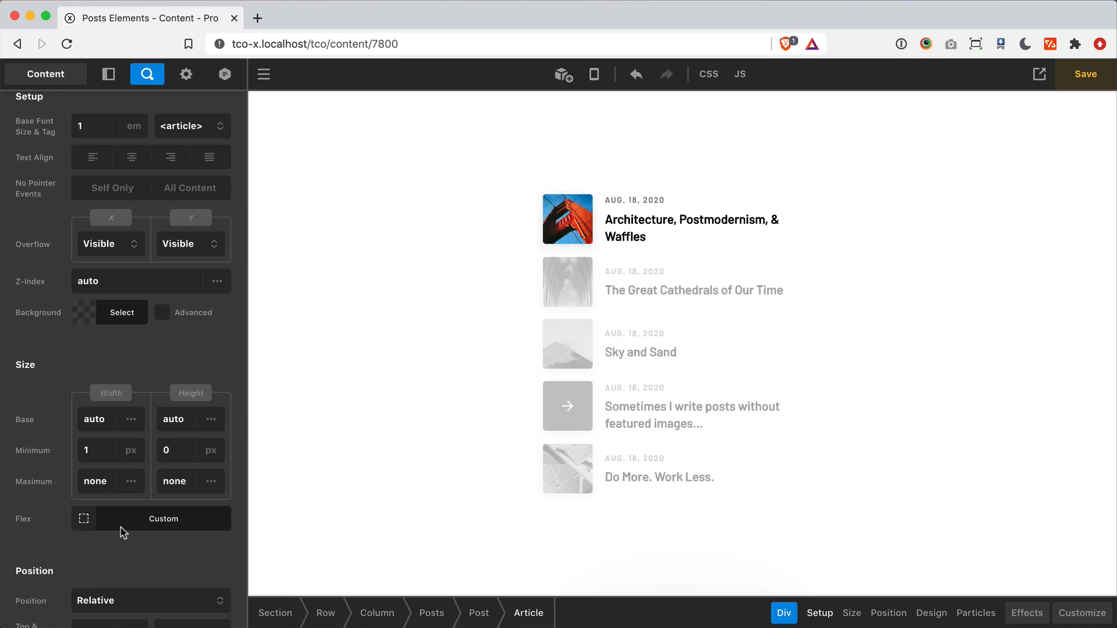
{"action": "left_click", "coordinate": [140, 527]}
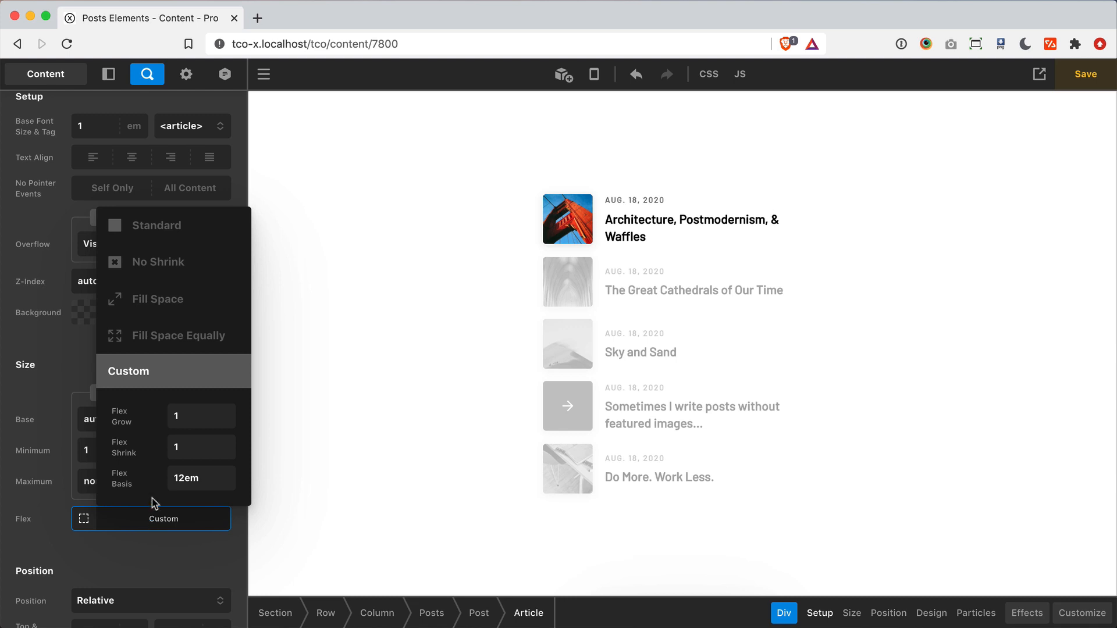
{"action": "left_click", "coordinate": [185, 478]}
{"action": "left_click", "coordinate": [192, 557]}
{"action": "left_click_drag", "start_coordinate": [1114, 407], "coordinate": [484, 405]}
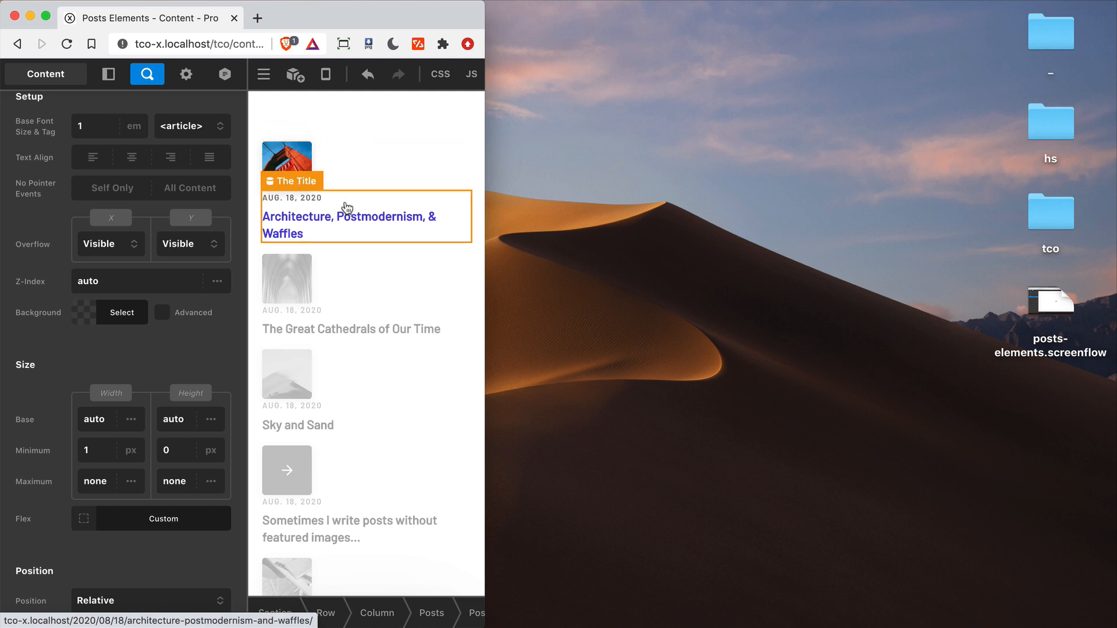
{"action": "left_click_drag", "start_coordinate": [484, 252], "coordinate": [1112, 230]}
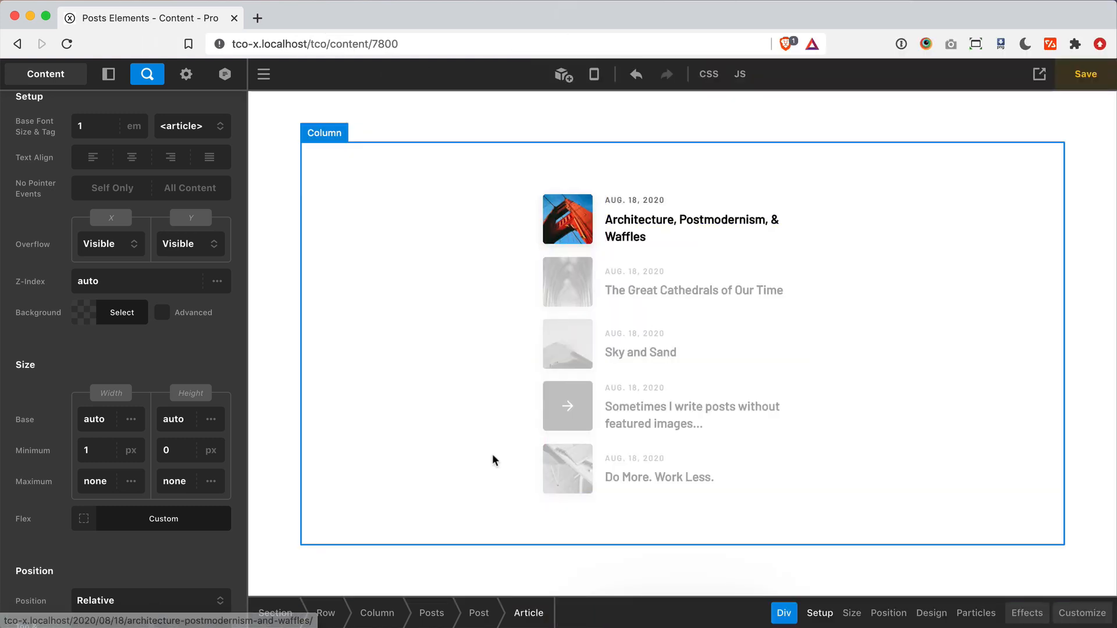
Enable padding on the Article with unlinked sides and set the top and bottom padding to 0.8em
{"action": "scroll", "coordinate": [191, 560], "scroll_direction": "down", "scroll_amount": 5}
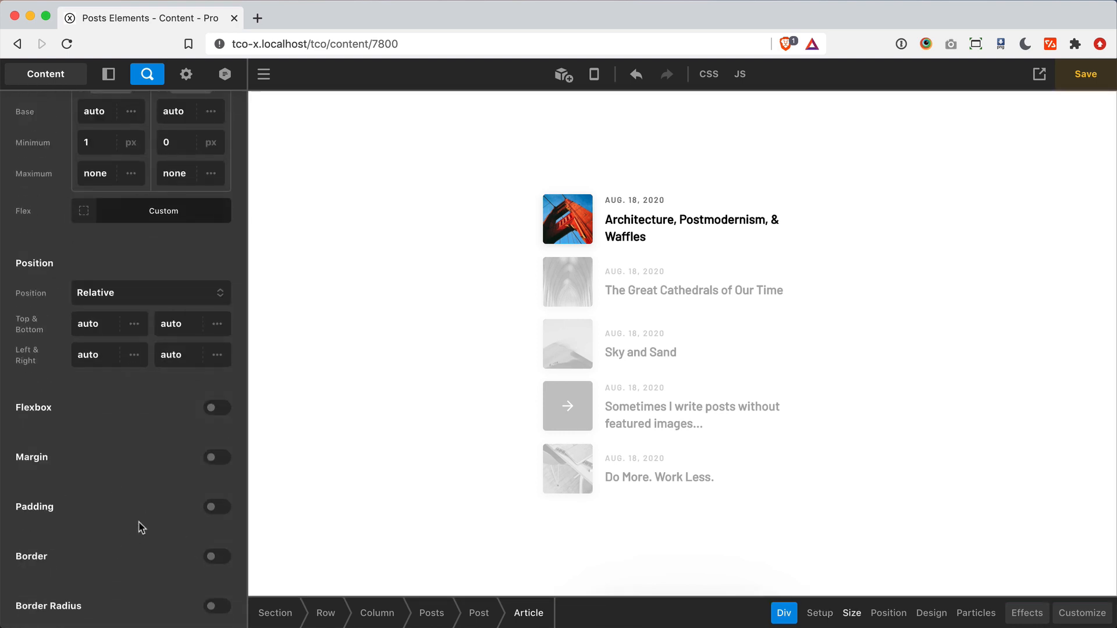
{"action": "left_click", "coordinate": [220, 507]}
{"action": "scroll", "coordinate": [132, 501], "scroll_direction": "down", "scroll_amount": 3}
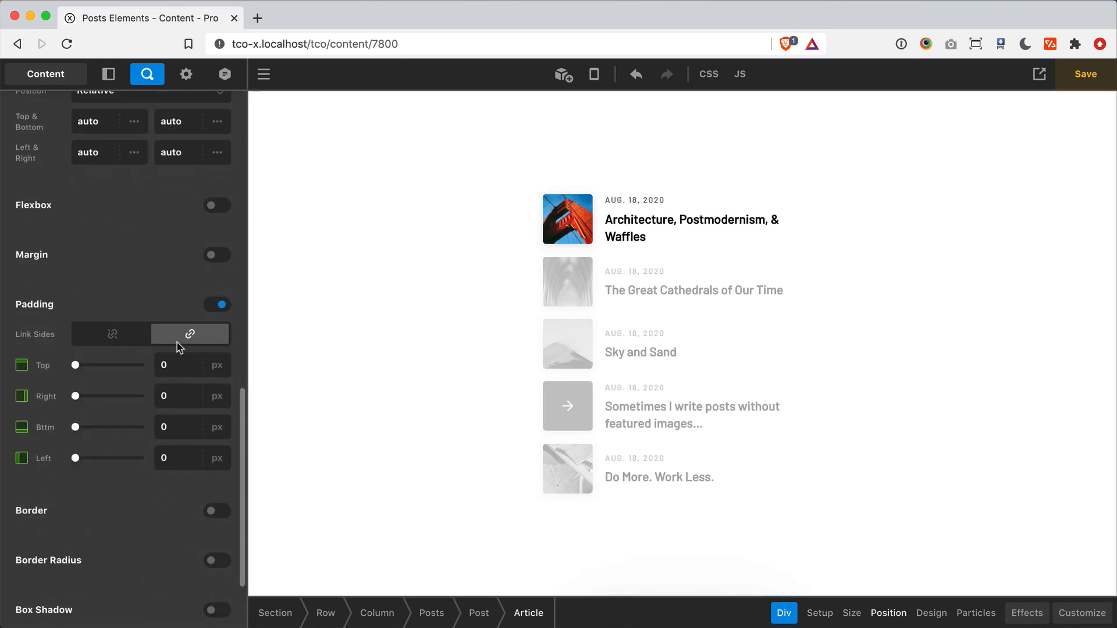
{"action": "left_click", "coordinate": [137, 338]}
{"action": "left_click", "coordinate": [194, 365]}
{"action": "type", "text": "0.8em"}
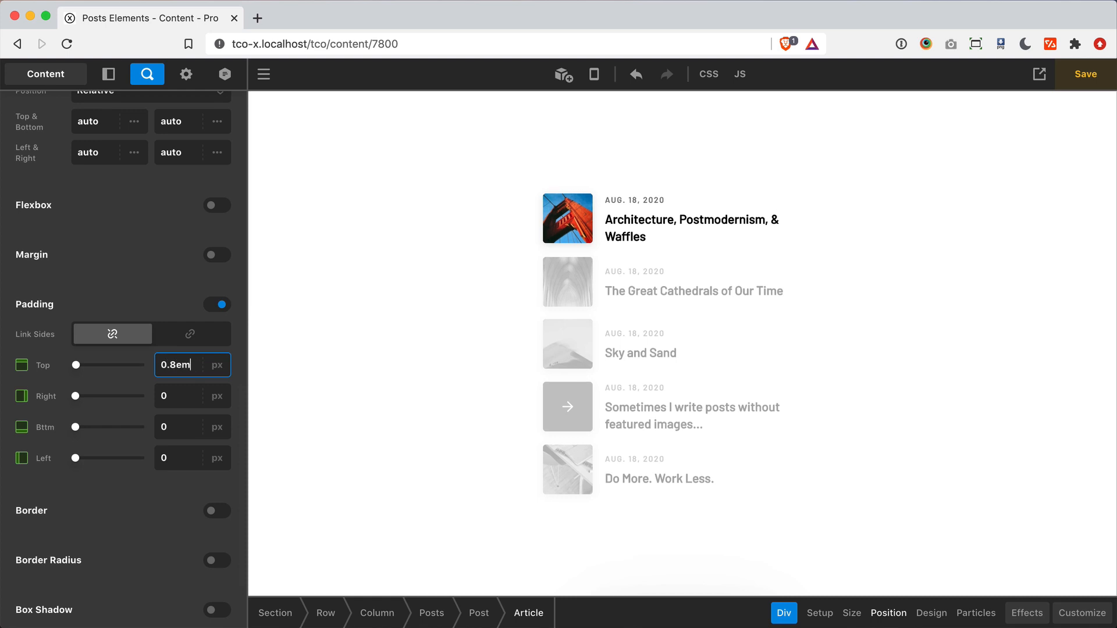
{"action": "key", "text": "Return"}
{"action": "left_click", "coordinate": [182, 425]}
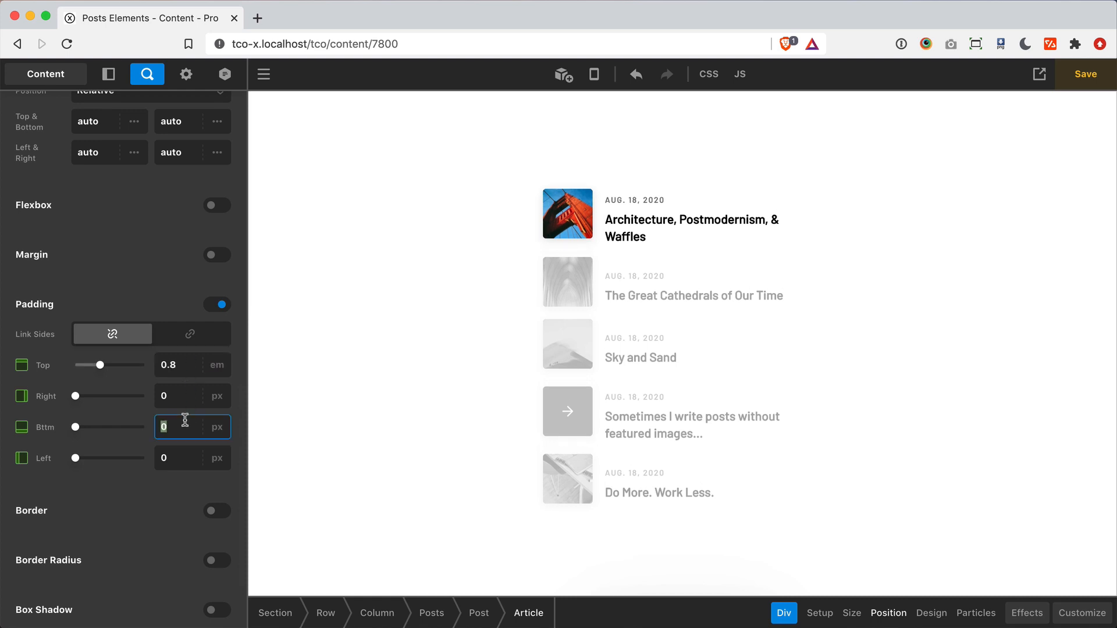
{"action": "type", "text": "0.8em"}
{"action": "left_click", "coordinate": [166, 261]}
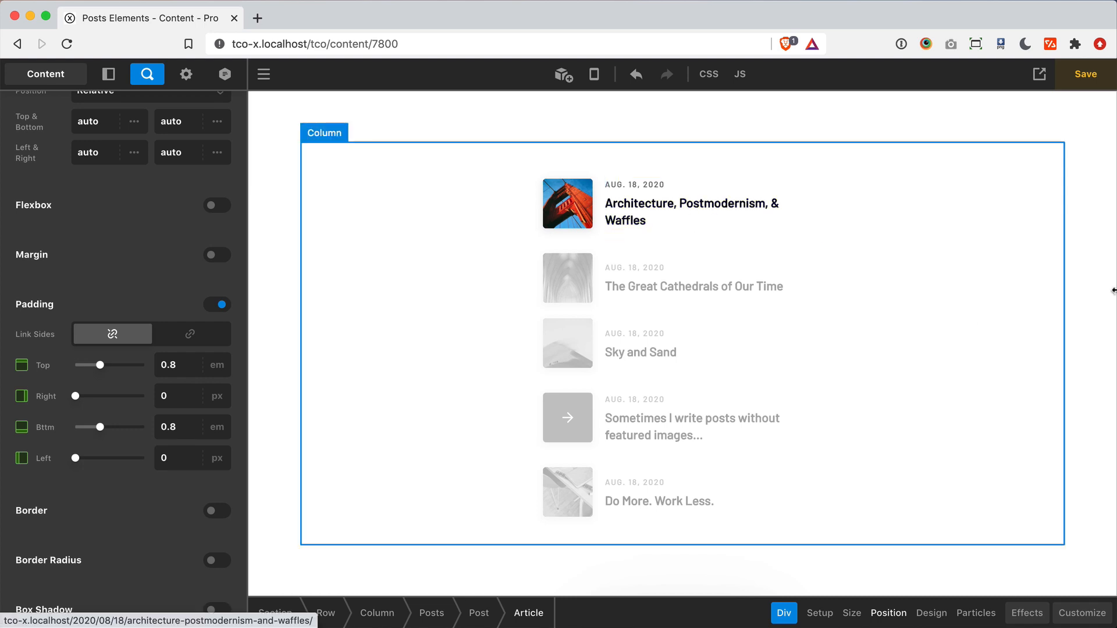
Narrow and restore the browser window to check the spacing of the padded Article at small widths
{"action": "left_click_drag", "start_coordinate": [1116, 310], "coordinate": [477, 295]}
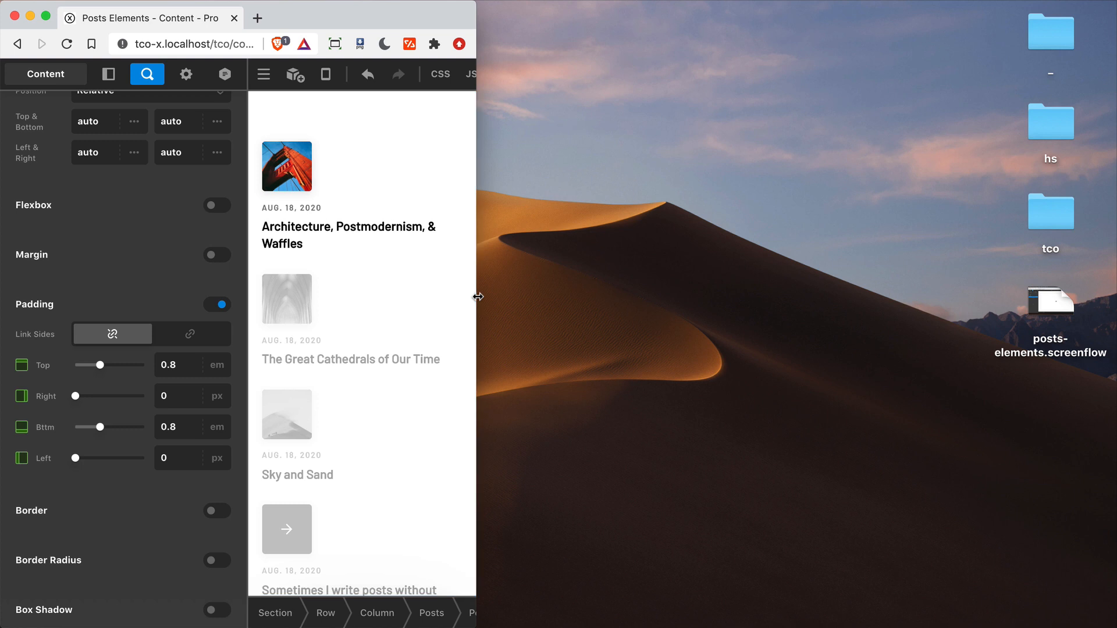
{"action": "left_click_drag", "start_coordinate": [478, 297], "coordinate": [1114, 303]}
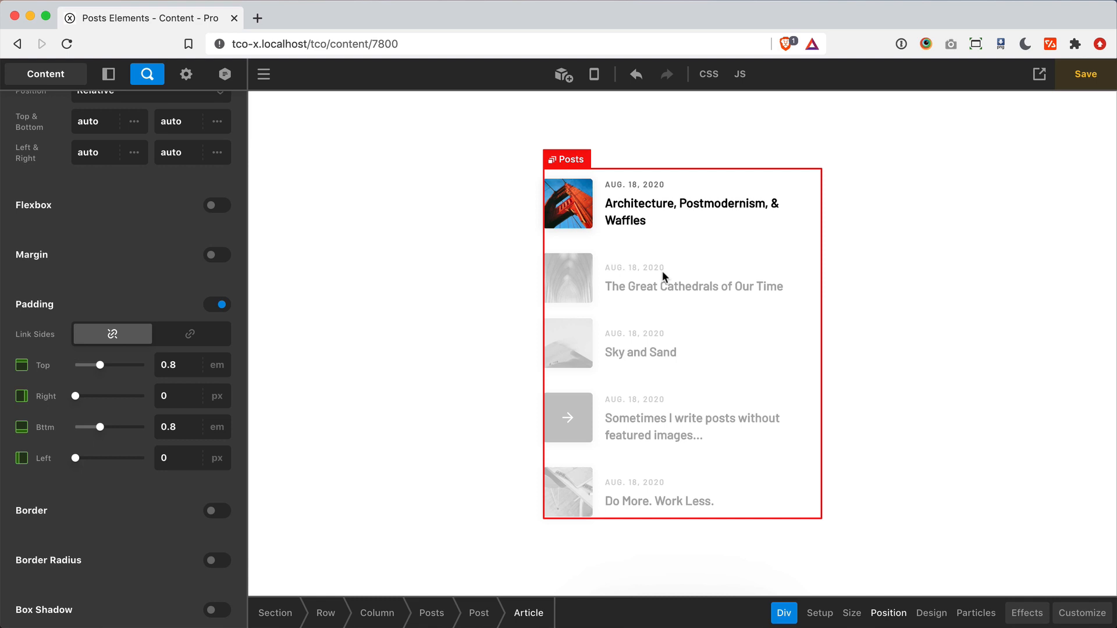
{"action": "scroll", "coordinate": [151, 311], "scroll_direction": "up", "scroll_amount": 1}
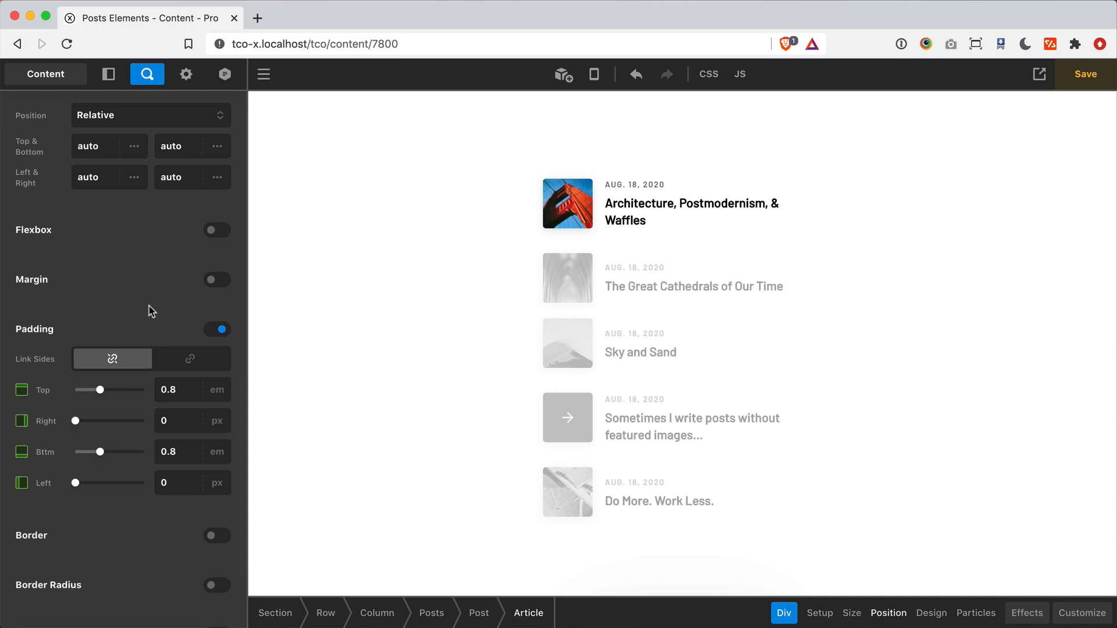
Delete the Posts list element, search the elements for "posts" and place Posts (Tiles) in the empty column
{"action": "left_click", "coordinate": [715, 390]}
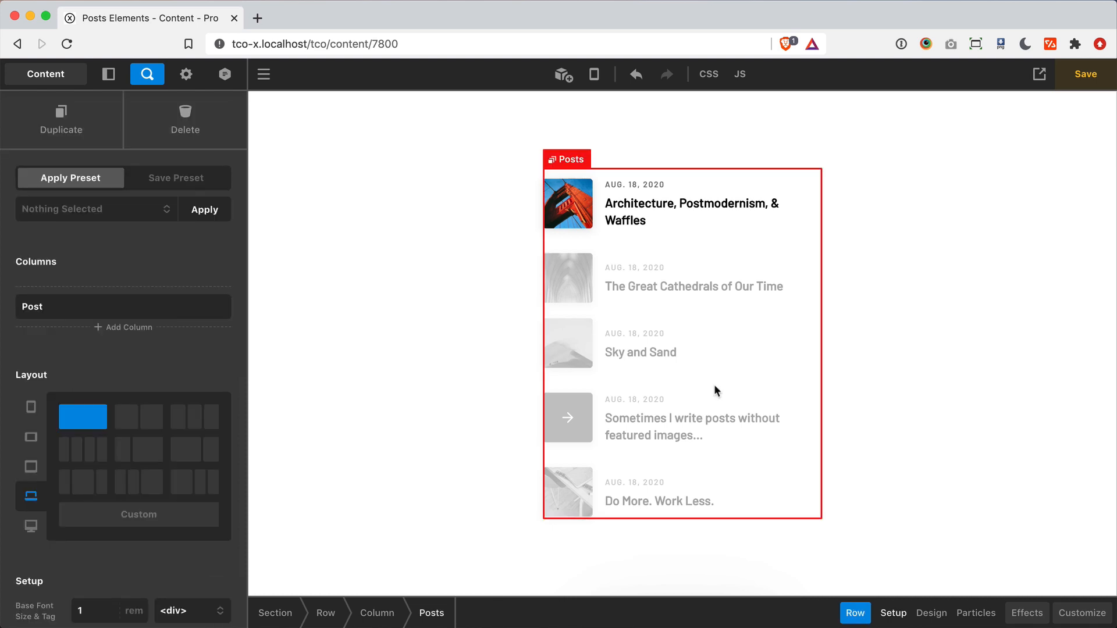
{"action": "left_click", "coordinate": [182, 113]}
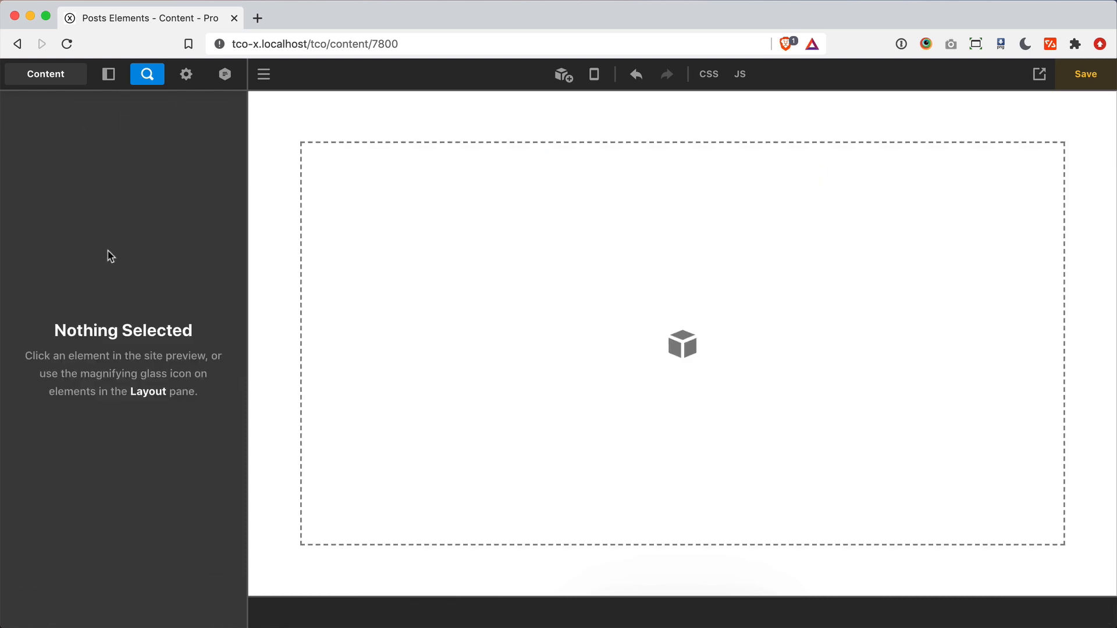
{"action": "key", "text": "super+e"}
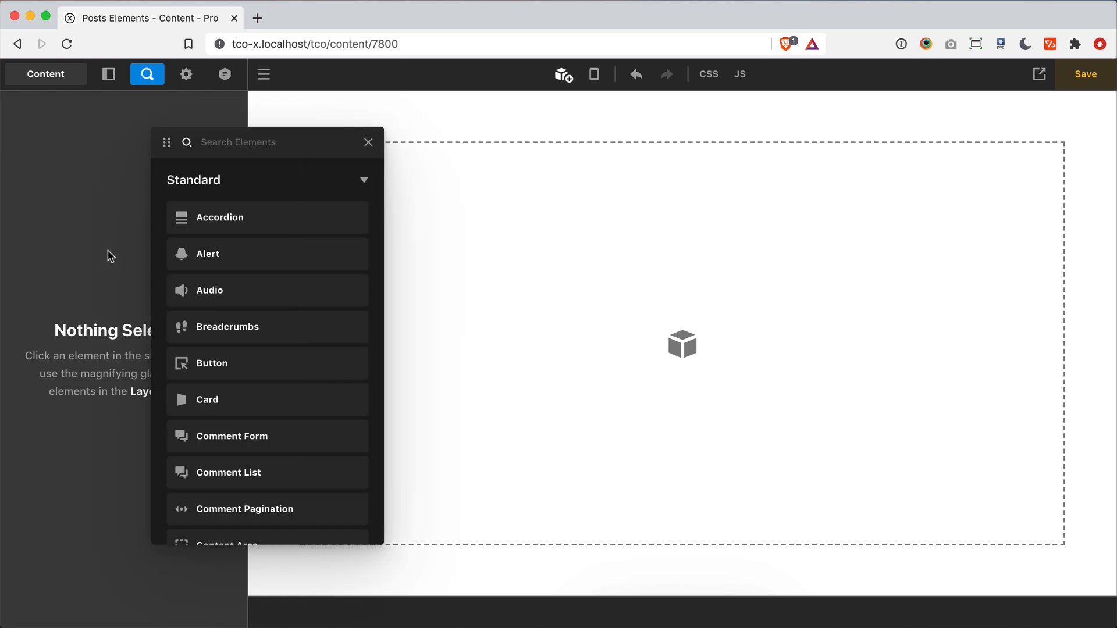
{"action": "type", "text": "posts"}
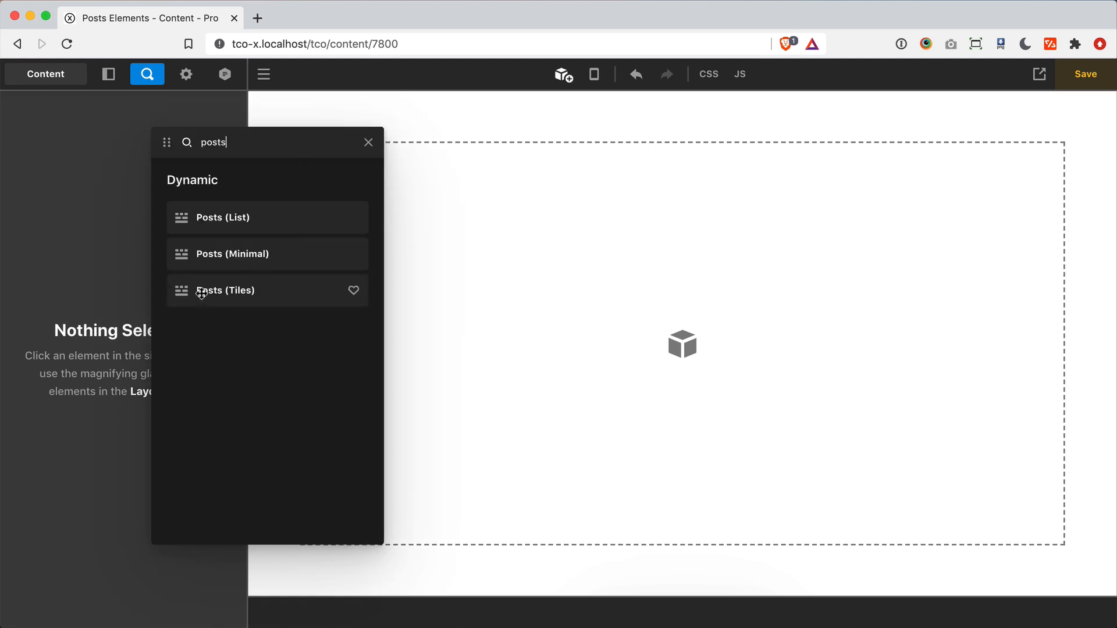
{"action": "left_click_drag", "start_coordinate": [200, 293], "coordinate": [849, 367]}
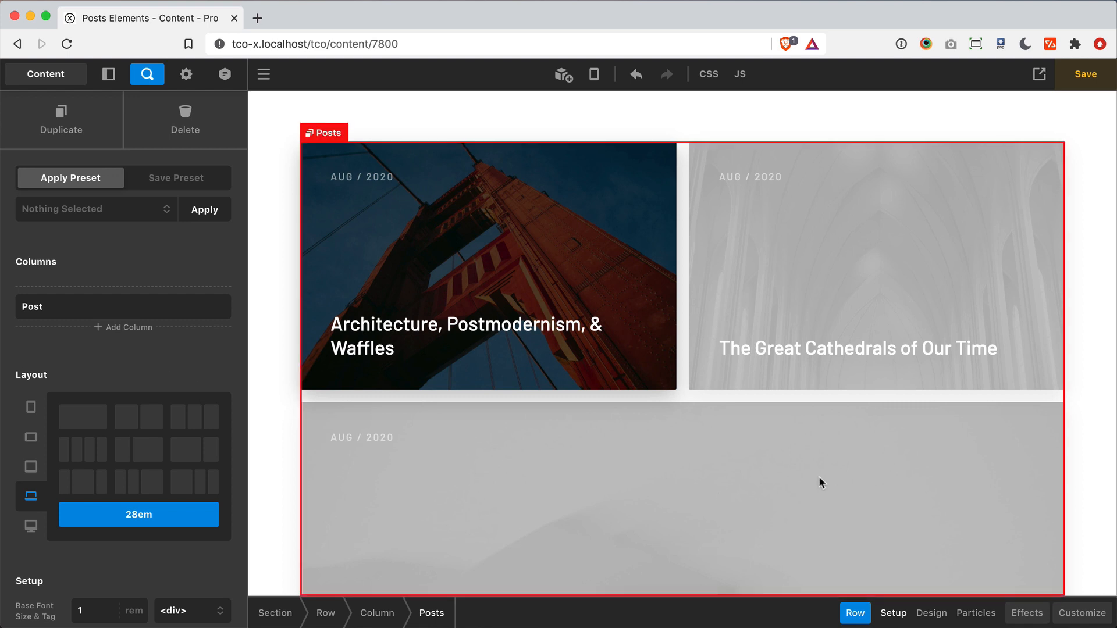
Check the Looper Provider type and count of the tiled Posts element, and open the Article inside the first tile
{"action": "left_click", "coordinate": [1084, 614]}
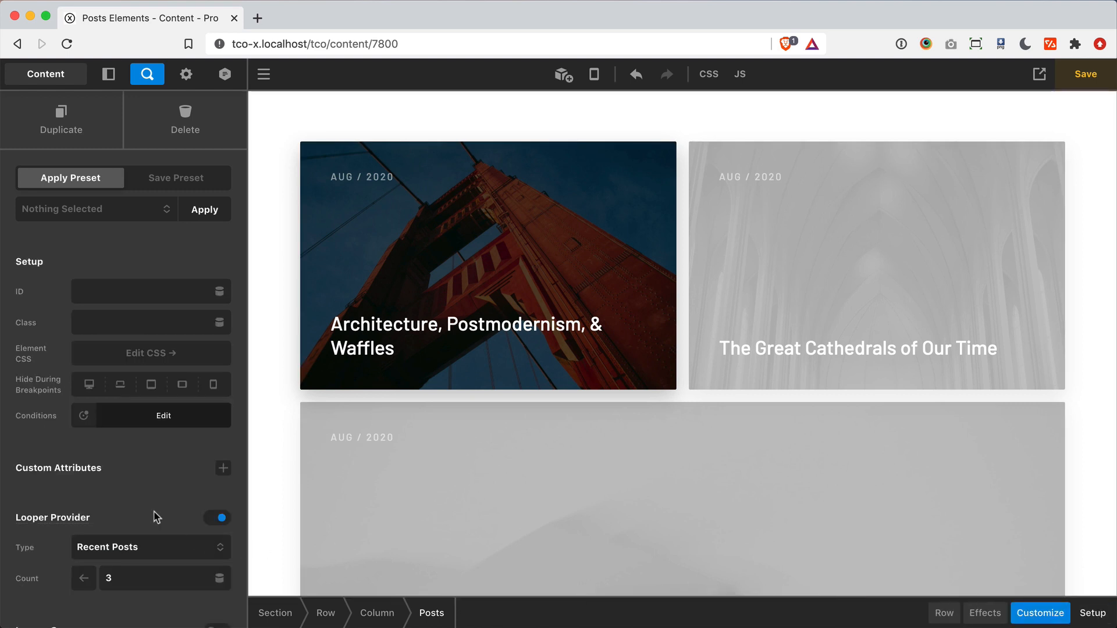
{"action": "scroll", "coordinate": [140, 486], "scroll_direction": "down", "scroll_amount": 1}
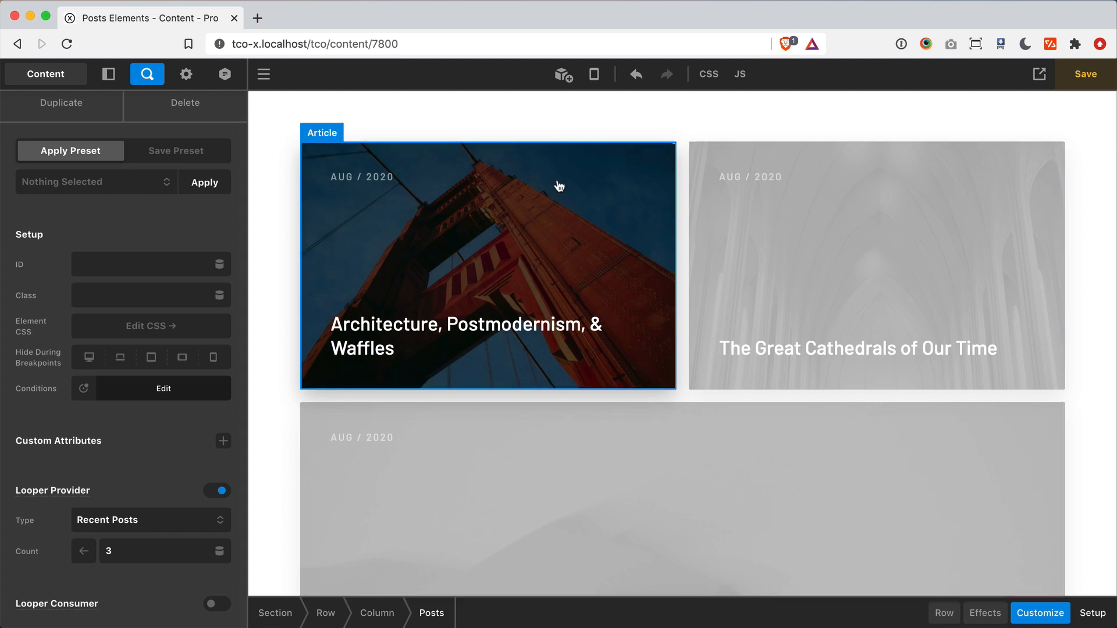
{"action": "left_click", "coordinate": [521, 229]}
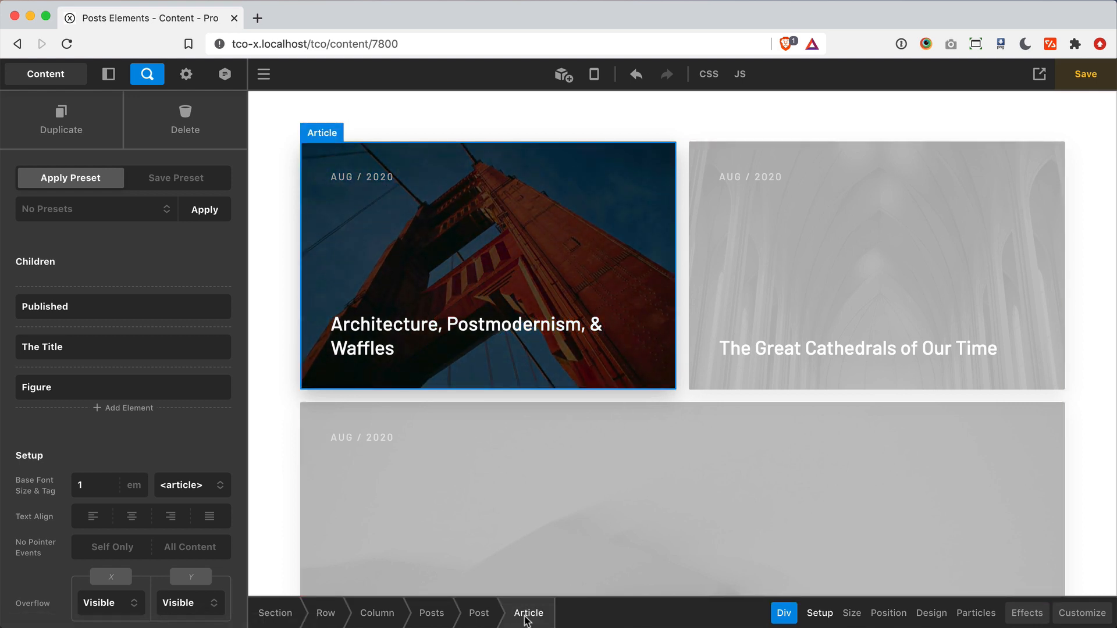
Open the tile's Post column, review its size and link settings, and set the linked border radius to 20 px
{"action": "left_click", "coordinate": [479, 613]}
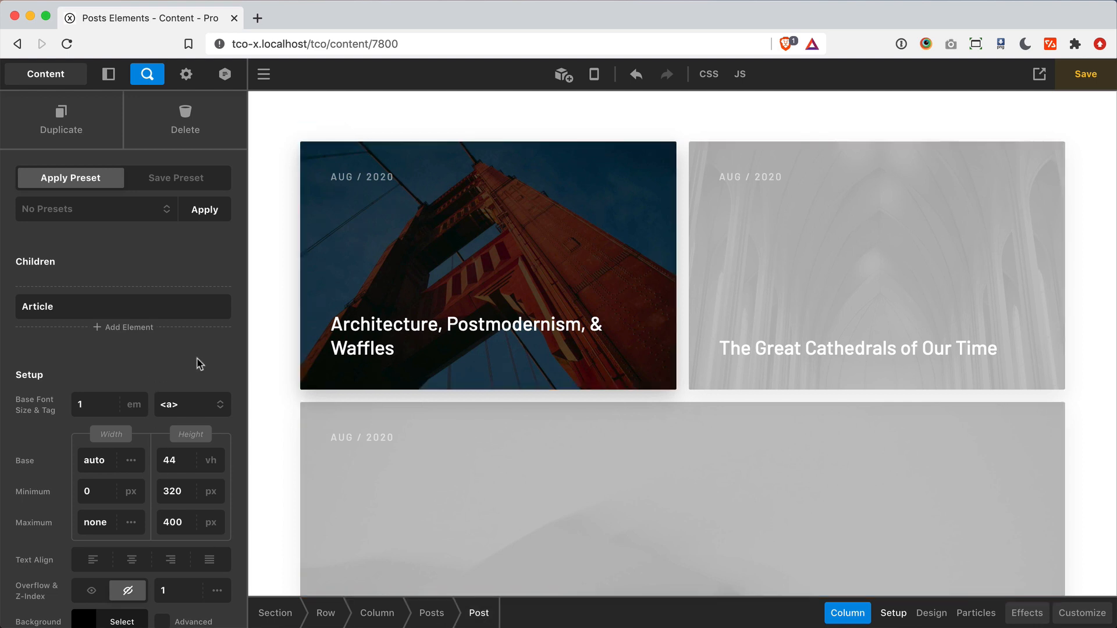
{"action": "scroll", "coordinate": [201, 357], "scroll_direction": "down", "scroll_amount": 4}
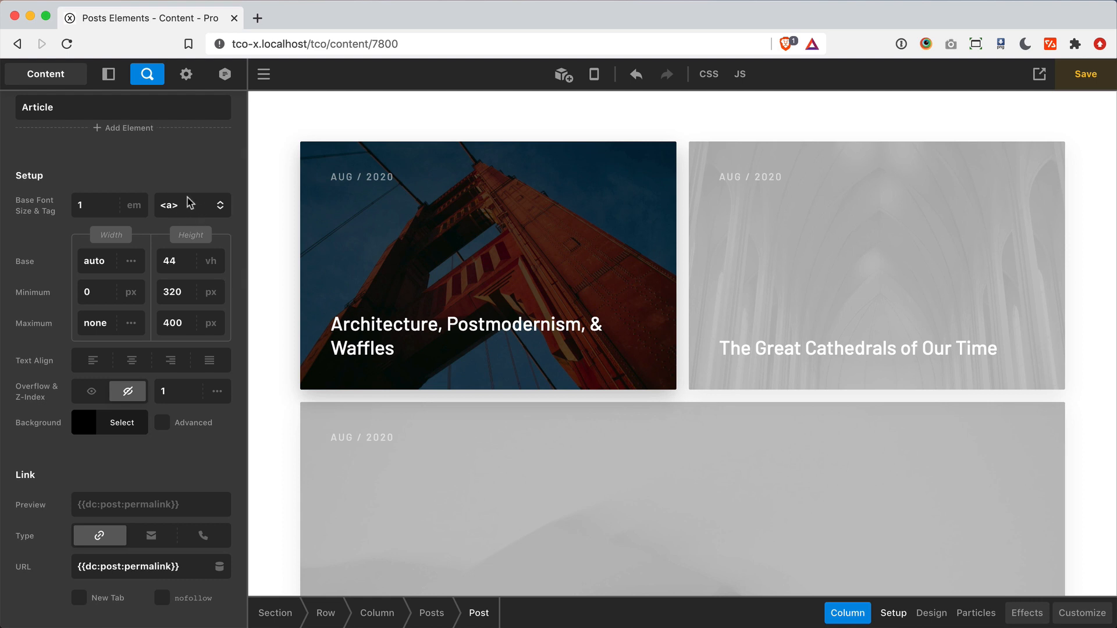
{"action": "scroll", "coordinate": [148, 393], "scroll_direction": "down", "scroll_amount": 3}
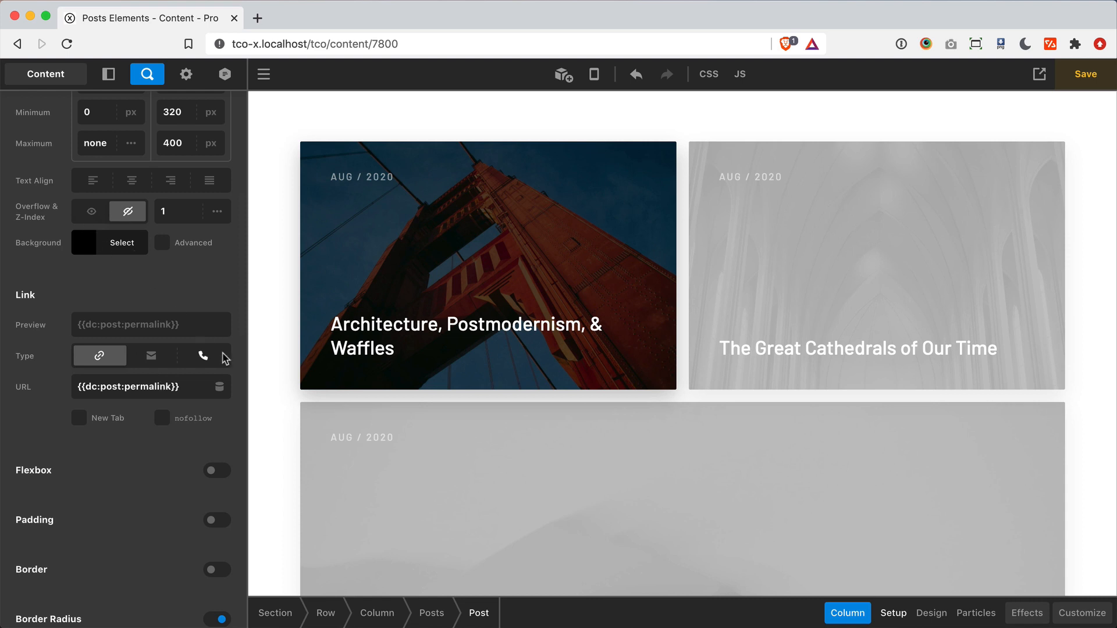
{"action": "scroll", "coordinate": [222, 357], "scroll_direction": "down", "scroll_amount": 5}
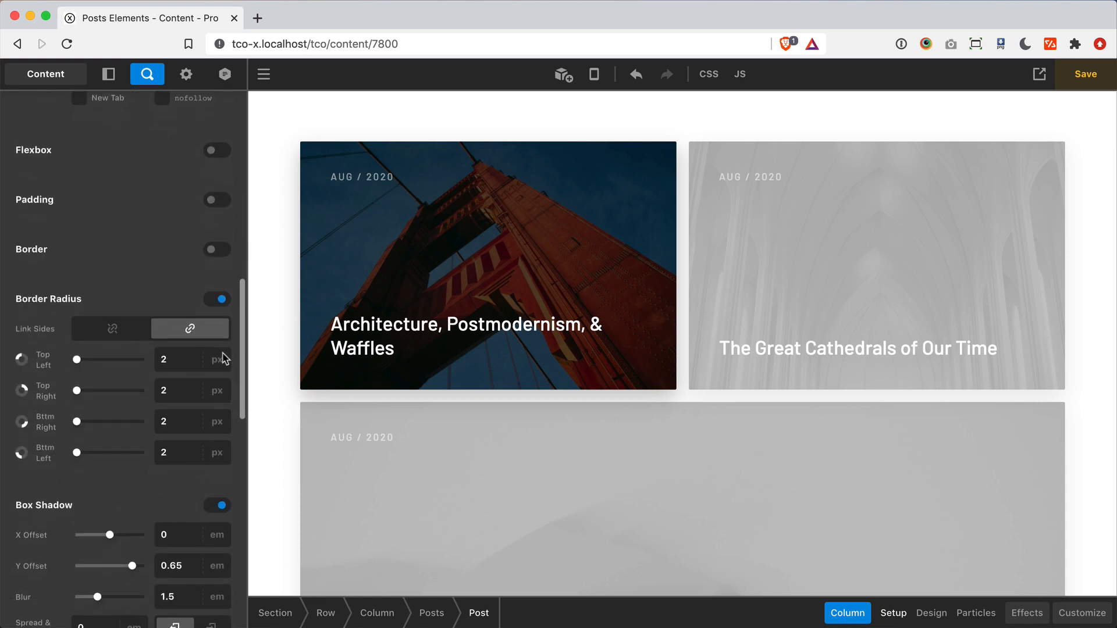
{"action": "left_click", "coordinate": [178, 362]}
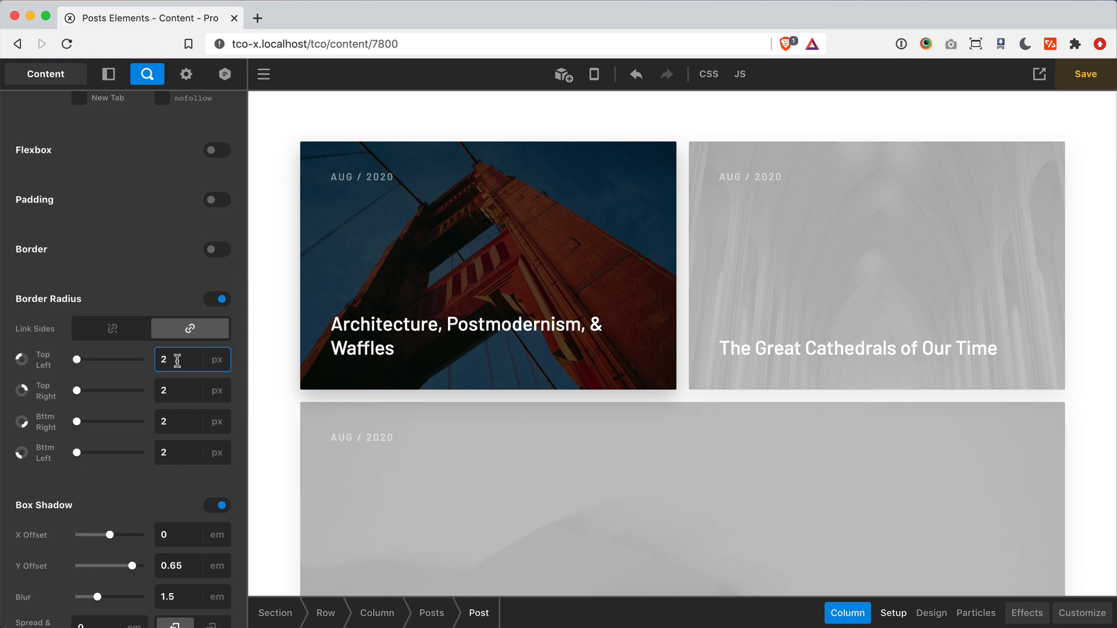
{"action": "type", "text": "0"}
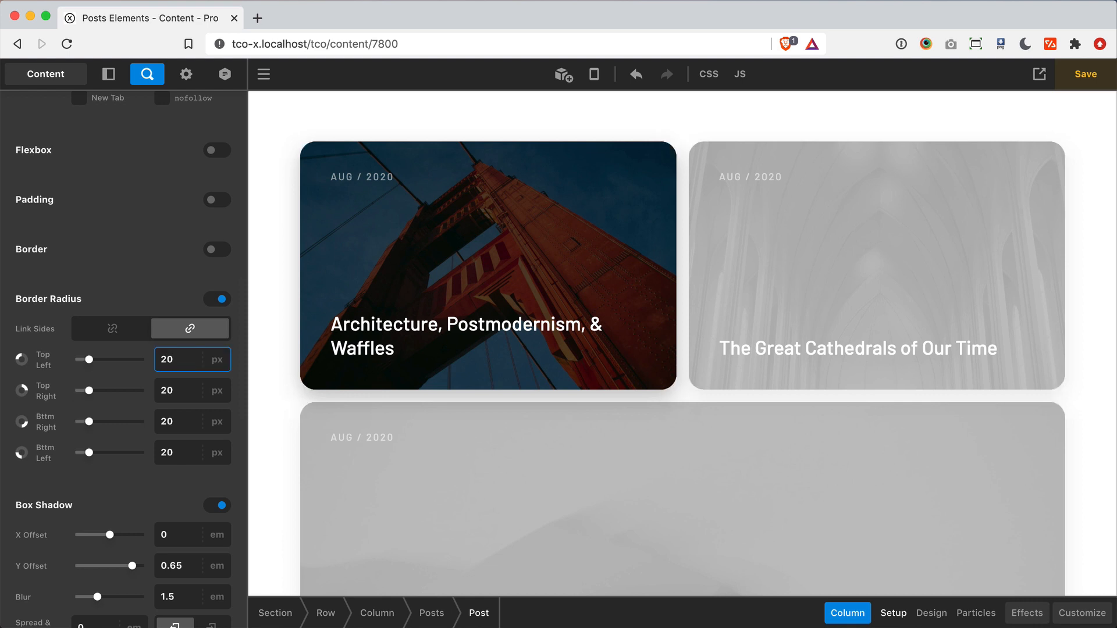
Set the Post column's linked border radius to 2 px and review its box shadow, width and height settings
{"action": "key", "text": "BackSpace"}
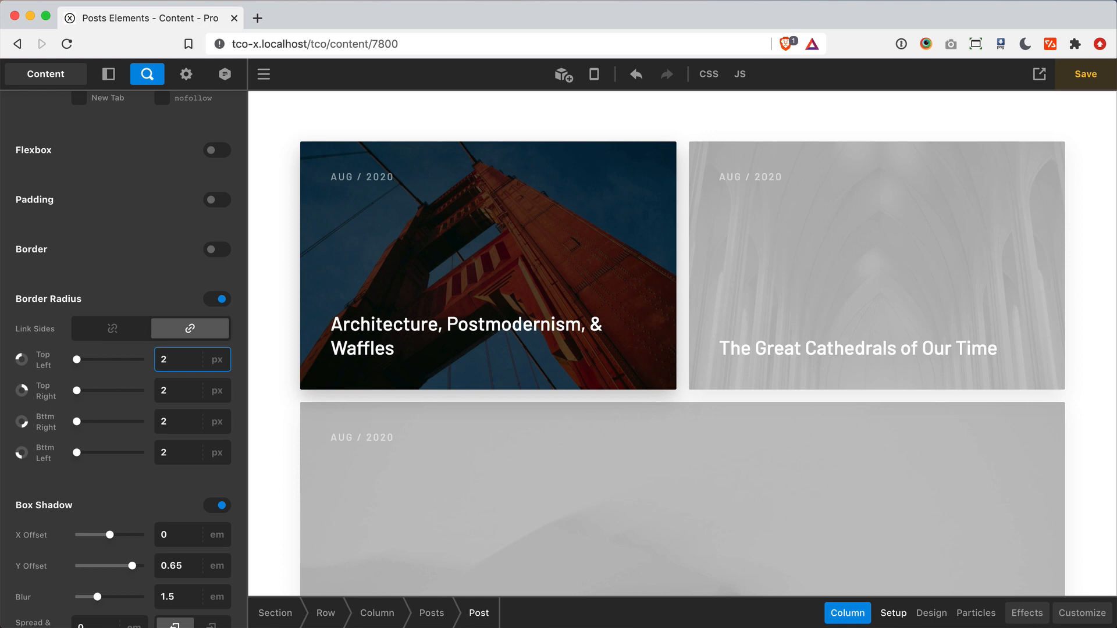
{"action": "scroll", "coordinate": [175, 378], "scroll_direction": "down", "scroll_amount": 5}
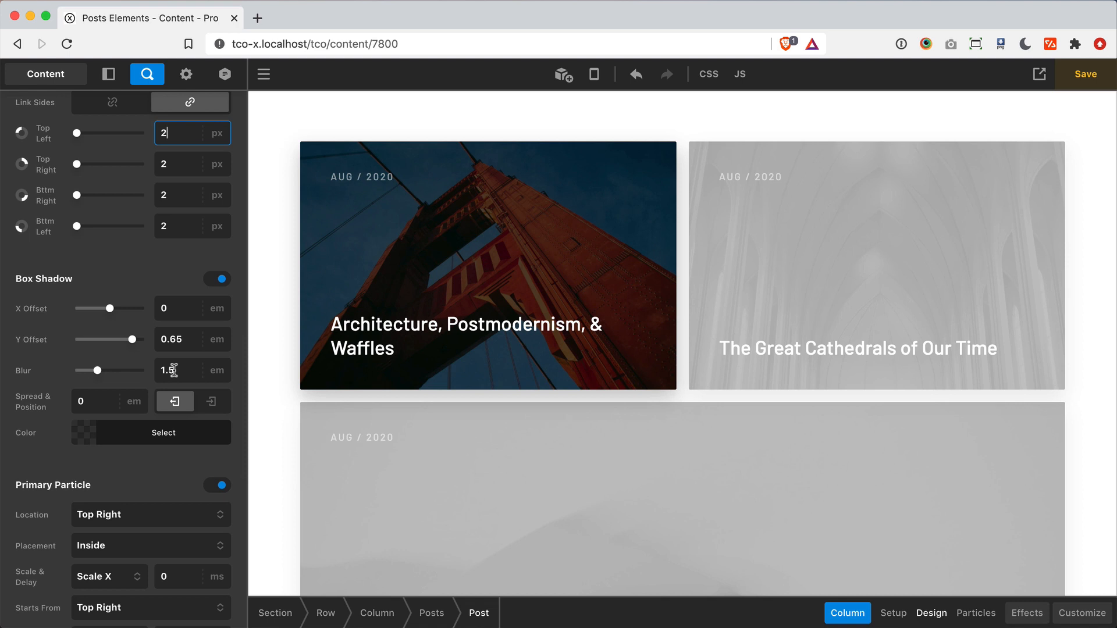
{"action": "scroll", "coordinate": [175, 367], "scroll_direction": "up", "scroll_amount": 10}
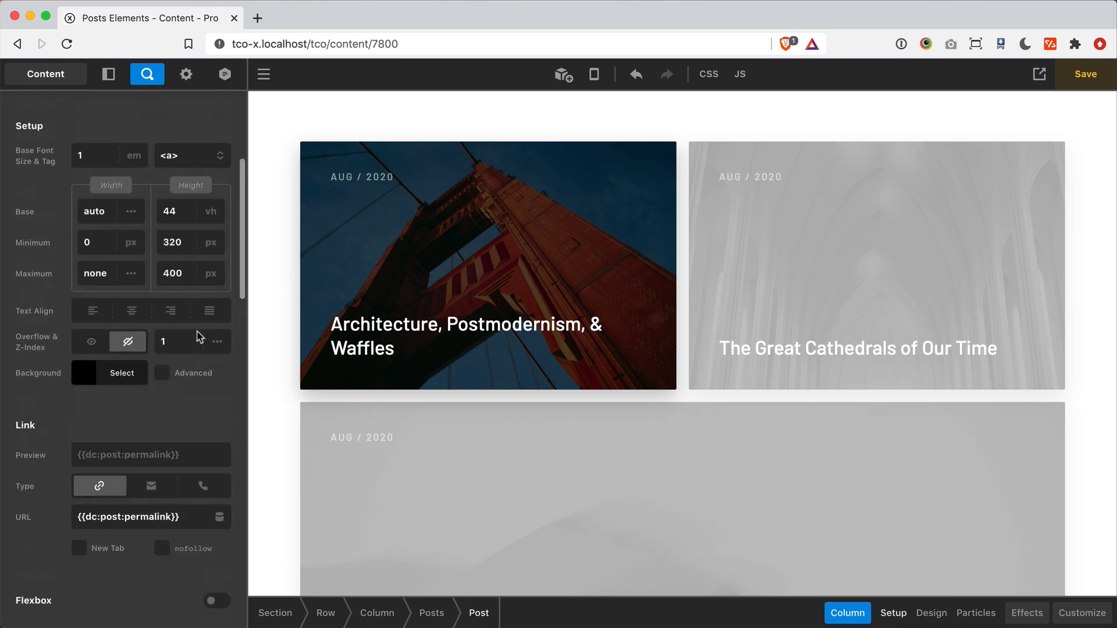
{"action": "scroll", "coordinate": [198, 336], "scroll_direction": "up", "scroll_amount": 2}
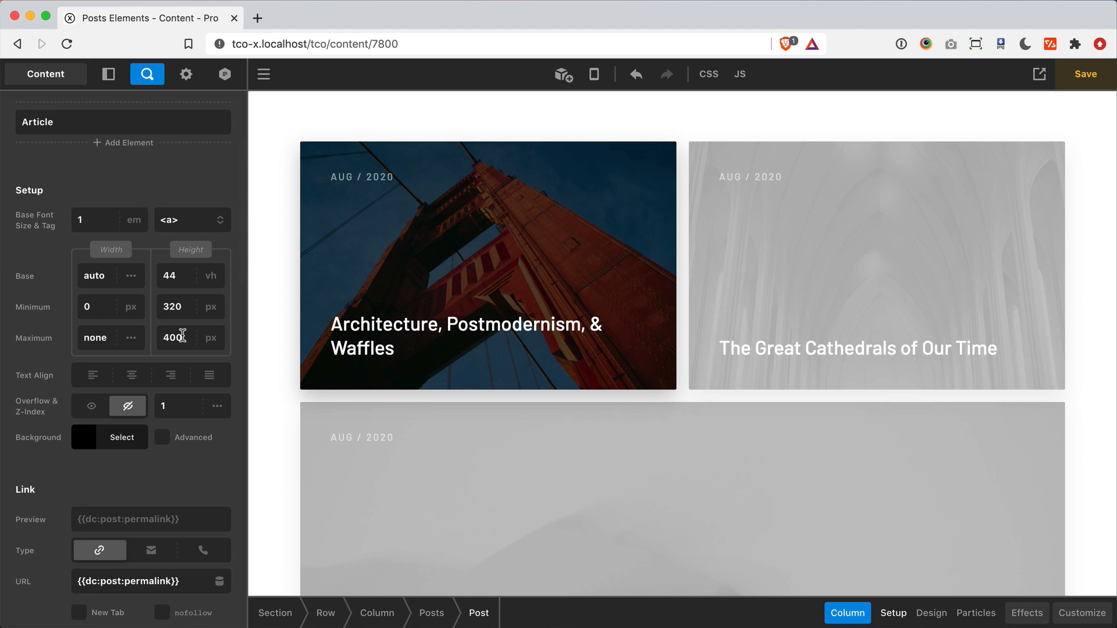
Review the Post column's primary and secondary particle settings and preview the first tile's hover effect with the builder interface hidden
{"action": "scroll", "coordinate": [182, 337], "scroll_direction": "down", "scroll_amount": 20}
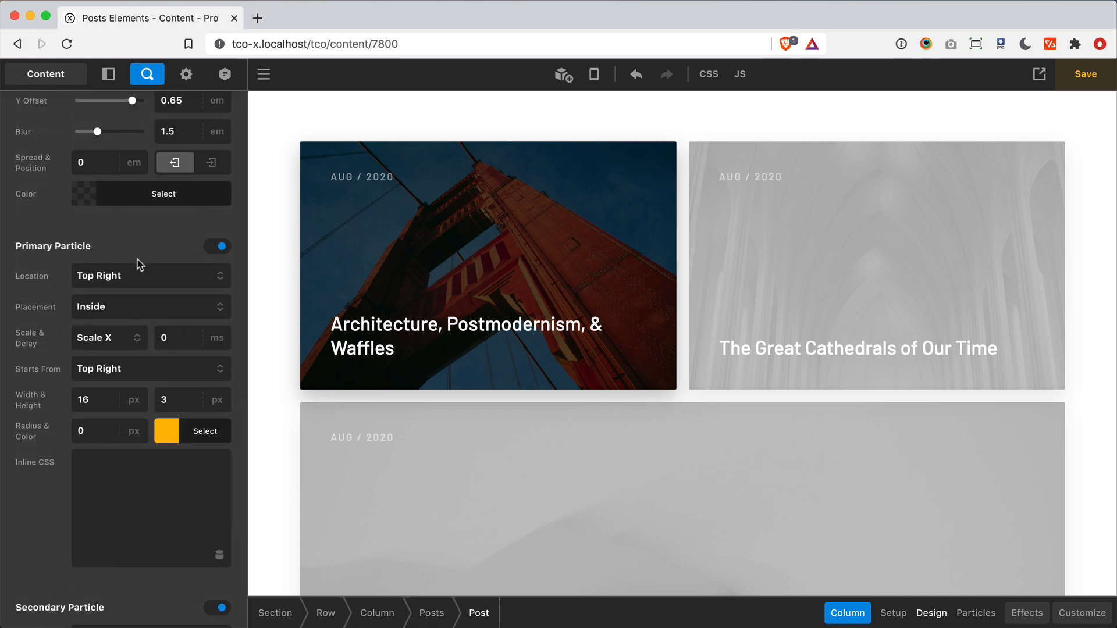
{"action": "scroll", "coordinate": [134, 401], "scroll_direction": "down", "scroll_amount": 5}
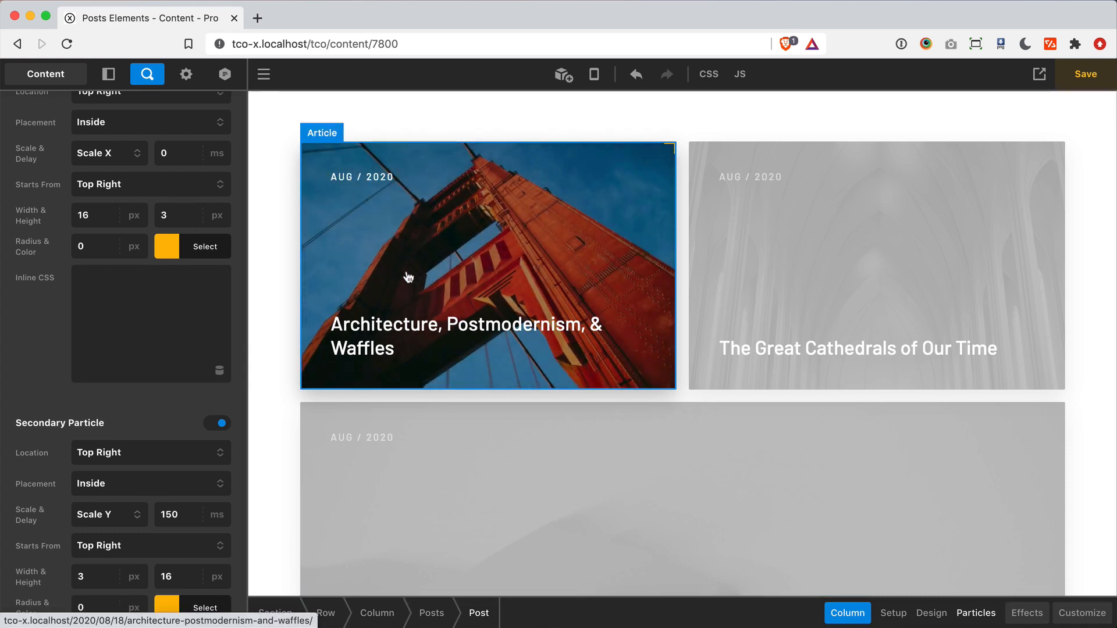
{"action": "key", "text": "Escape"}
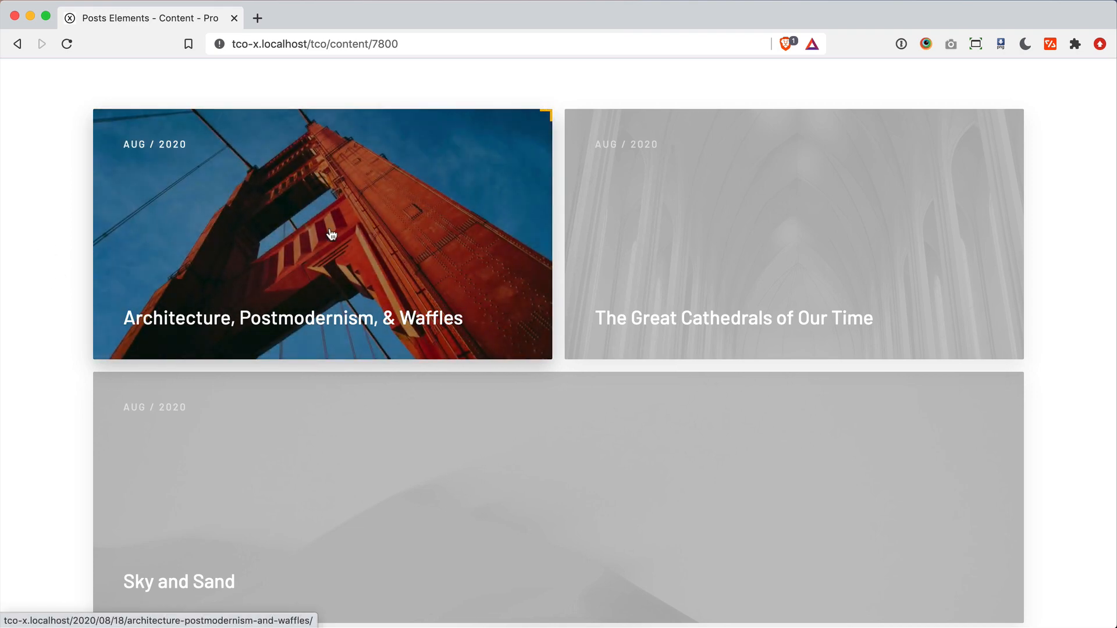
{"action": "key", "text": "Escape"}
Turn off the Post column's primary and secondary particles and preview the tiles without the builder interface
{"action": "scroll", "coordinate": [162, 296], "scroll_direction": "up", "scroll_amount": 5}
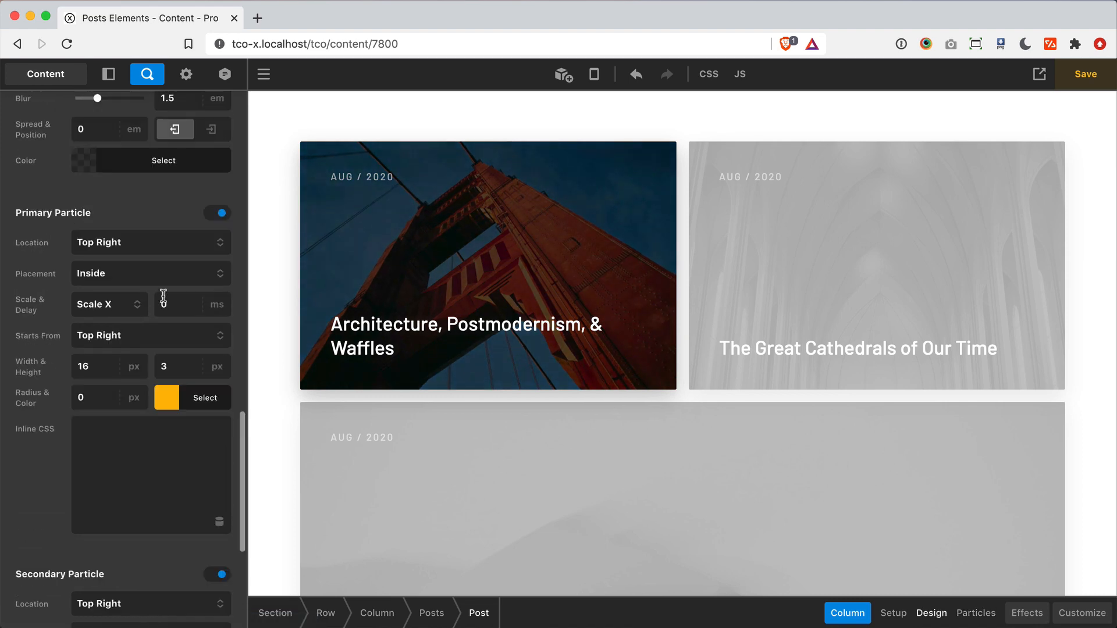
{"action": "left_click", "coordinate": [221, 211]}
{"action": "left_click", "coordinate": [217, 296]}
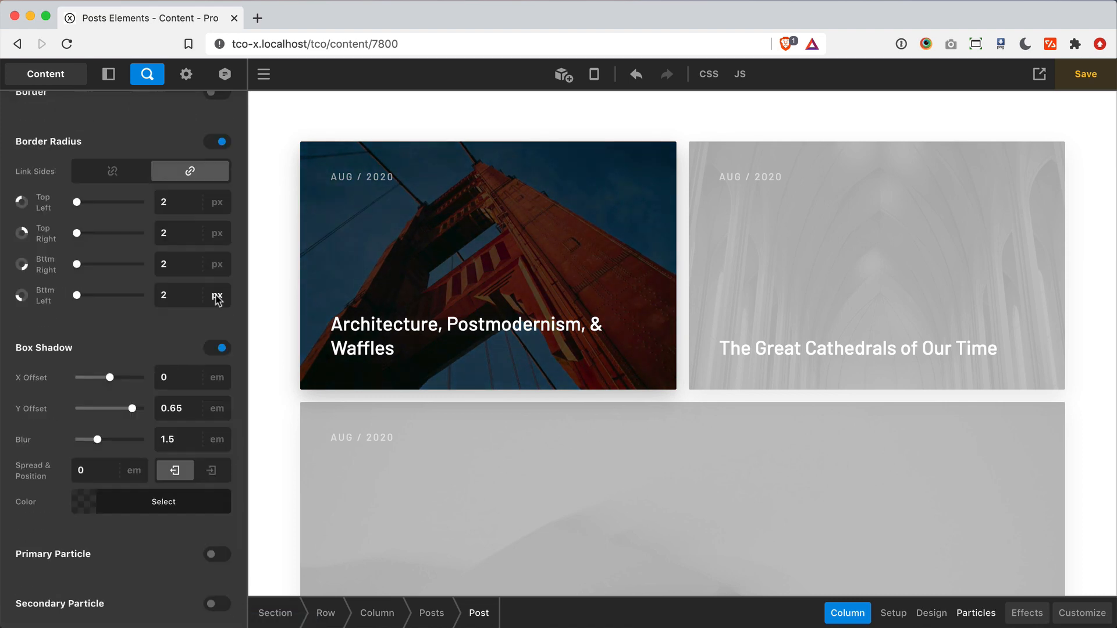
{"action": "key", "text": "Escape"}
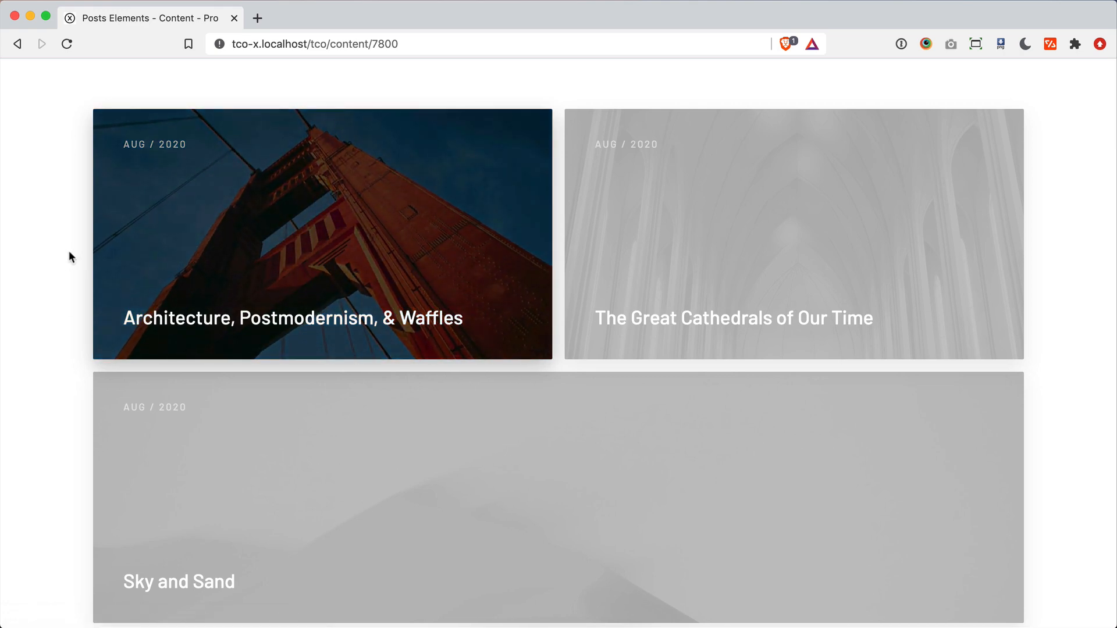
{"action": "key", "text": "Escape"}
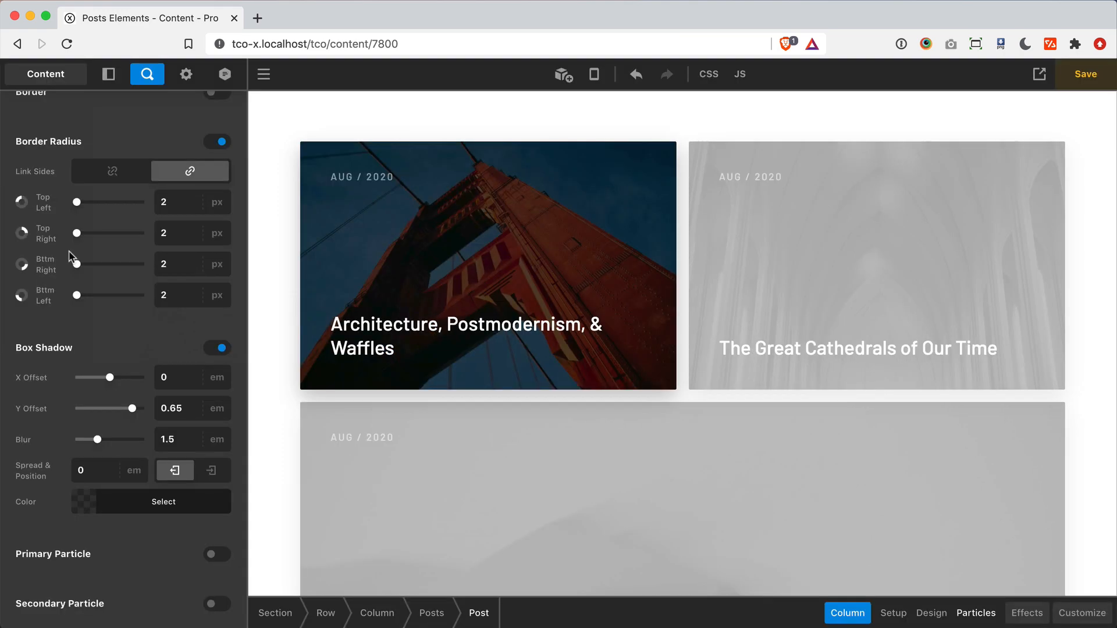
Open the Article nested inside the Post and review its setup and size settings
{"action": "left_click", "coordinate": [108, 74]}
{"action": "left_click", "coordinate": [59, 309]}
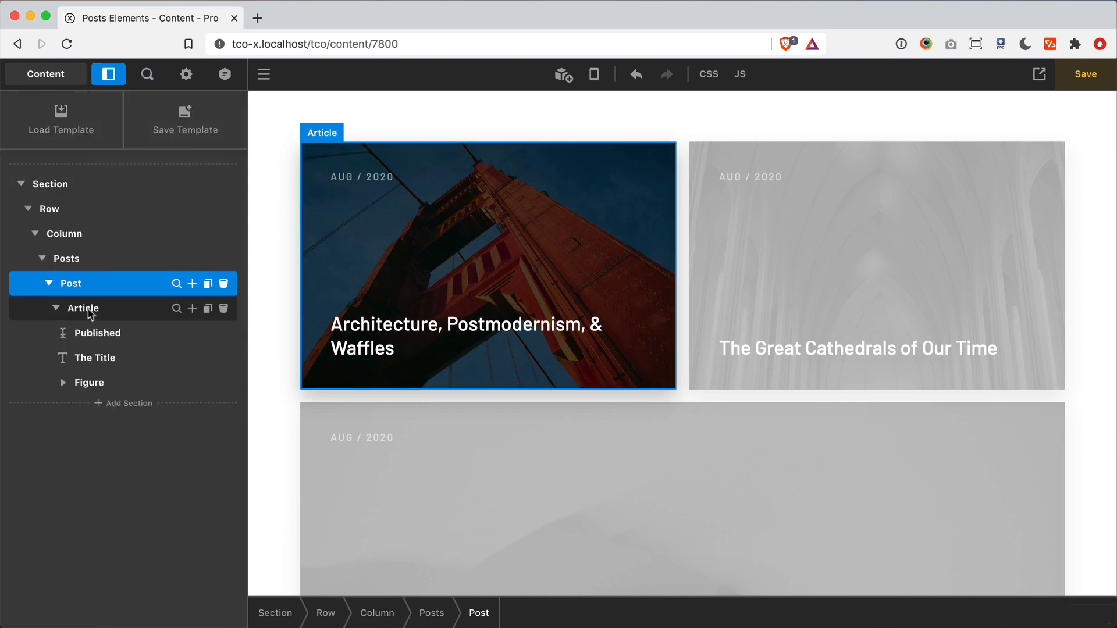
{"action": "left_click", "coordinate": [176, 309]}
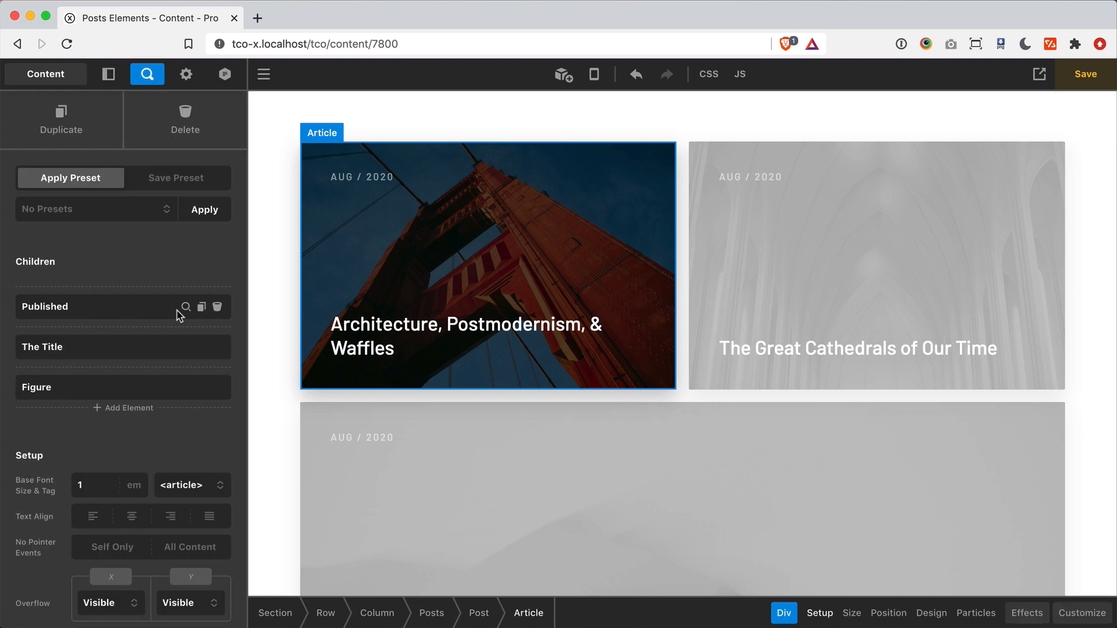
{"action": "scroll", "coordinate": [179, 316], "scroll_direction": "down", "scroll_amount": 4}
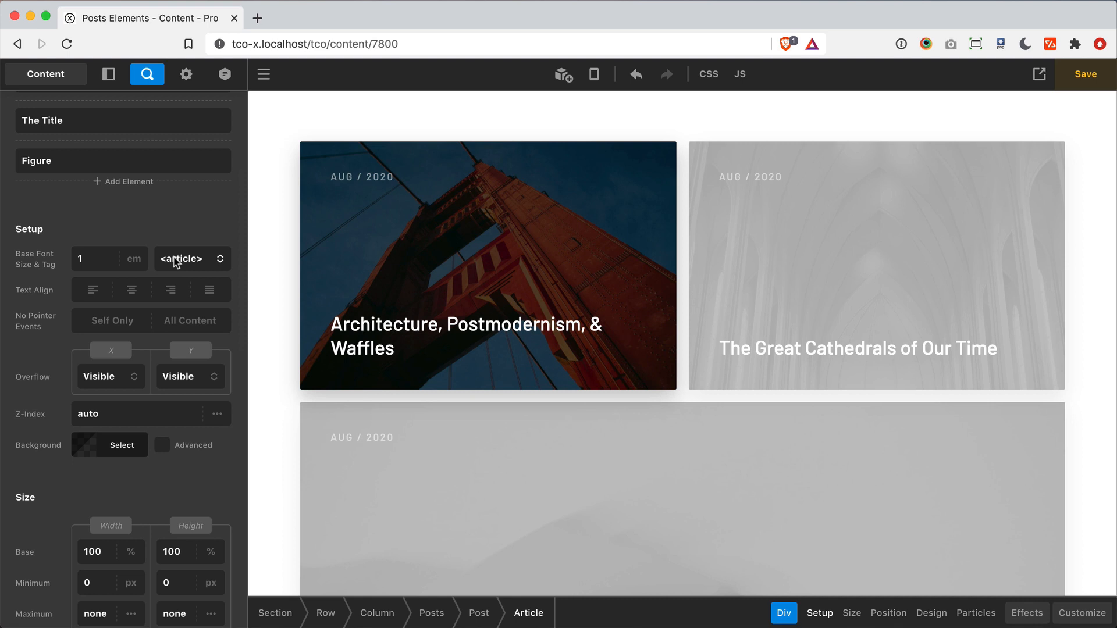
{"action": "scroll", "coordinate": [177, 260], "scroll_direction": "down", "scroll_amount": 3}
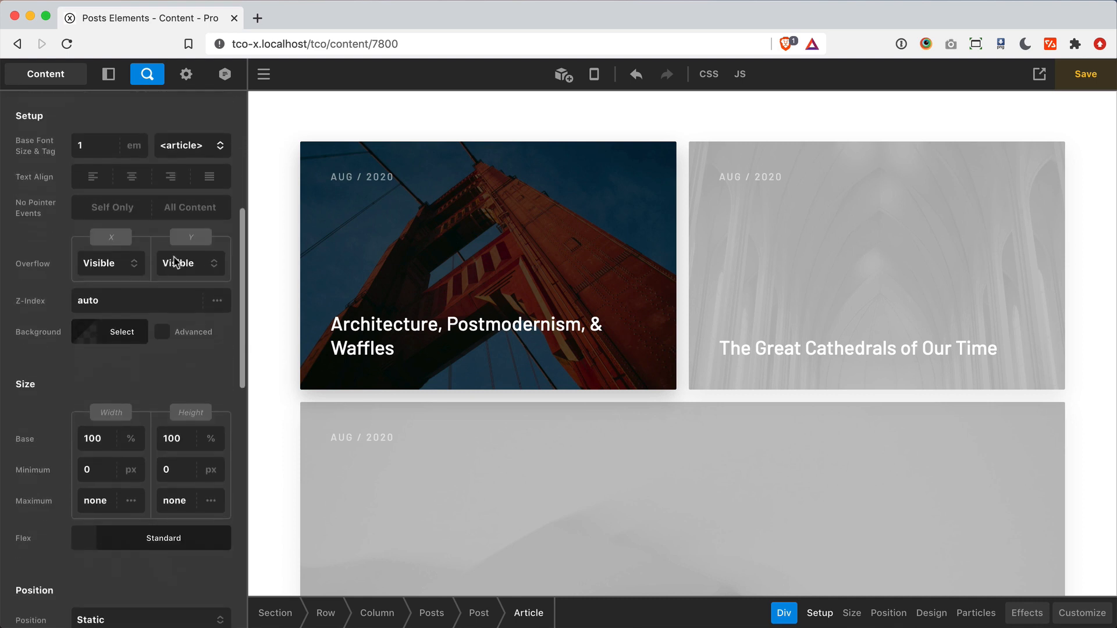
Check the base and interaction colors of the Article's background
{"action": "left_click", "coordinate": [119, 337]}
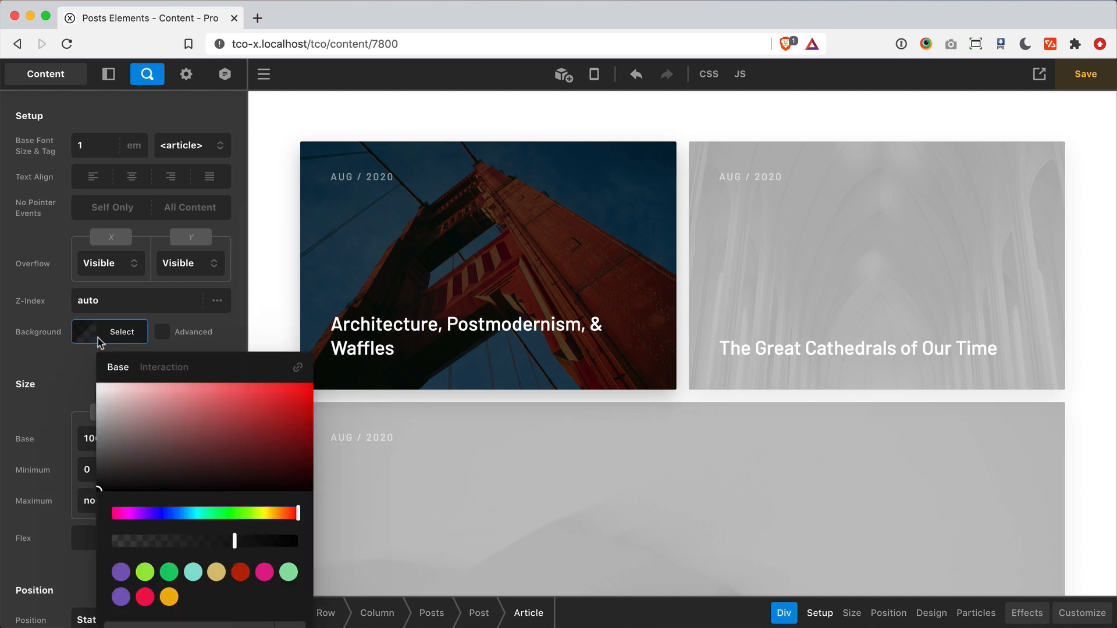
{"action": "left_click", "coordinate": [99, 340]}
{"action": "scroll", "coordinate": [102, 341], "scroll_direction": "down", "scroll_amount": 3}
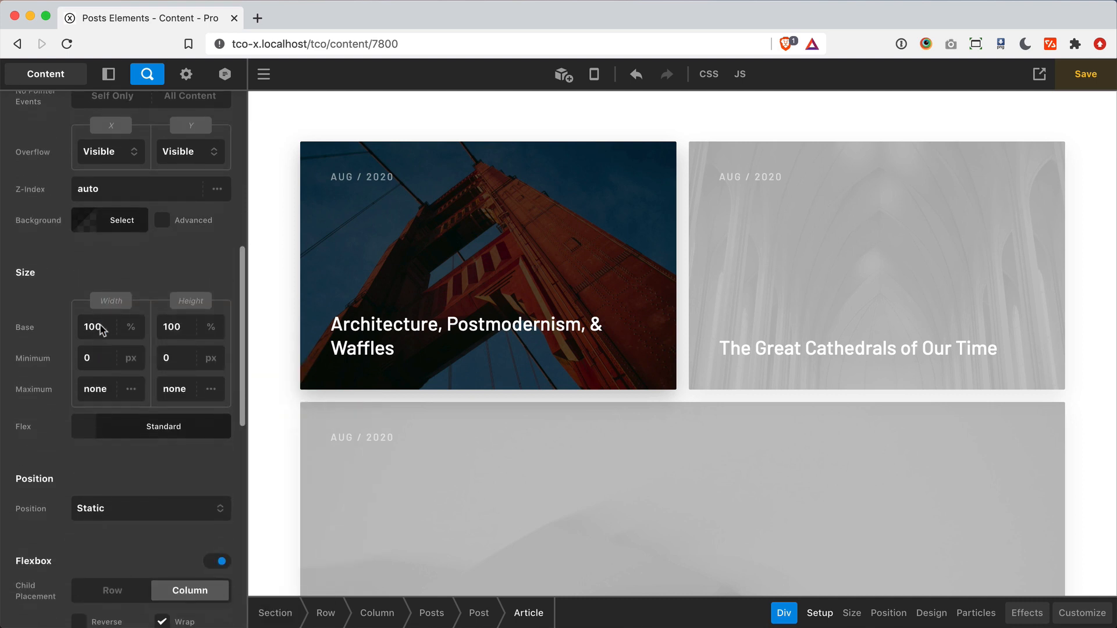
{"action": "left_click", "coordinate": [110, 228]}
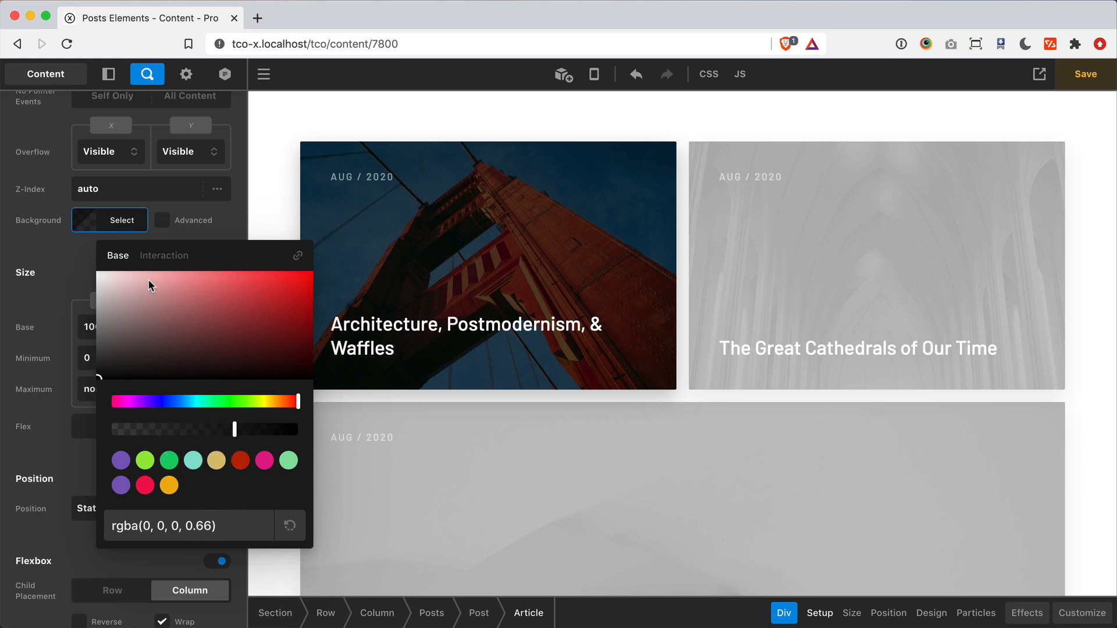
{"action": "left_click", "coordinate": [175, 256]}
{"action": "left_click", "coordinate": [231, 529]}
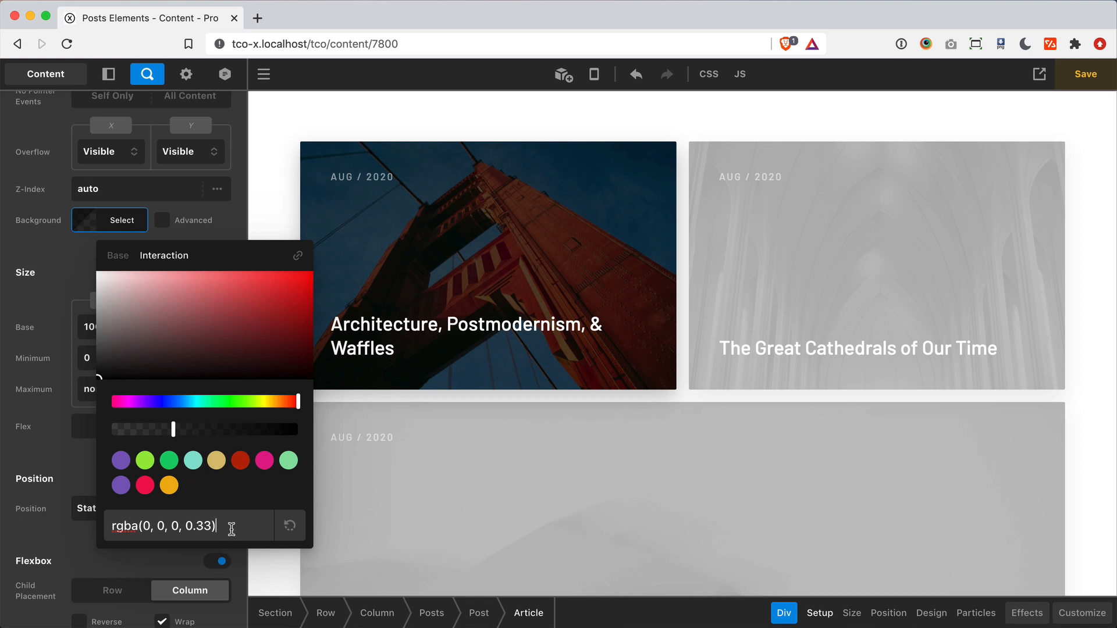
{"action": "left_click", "coordinate": [73, 264]}
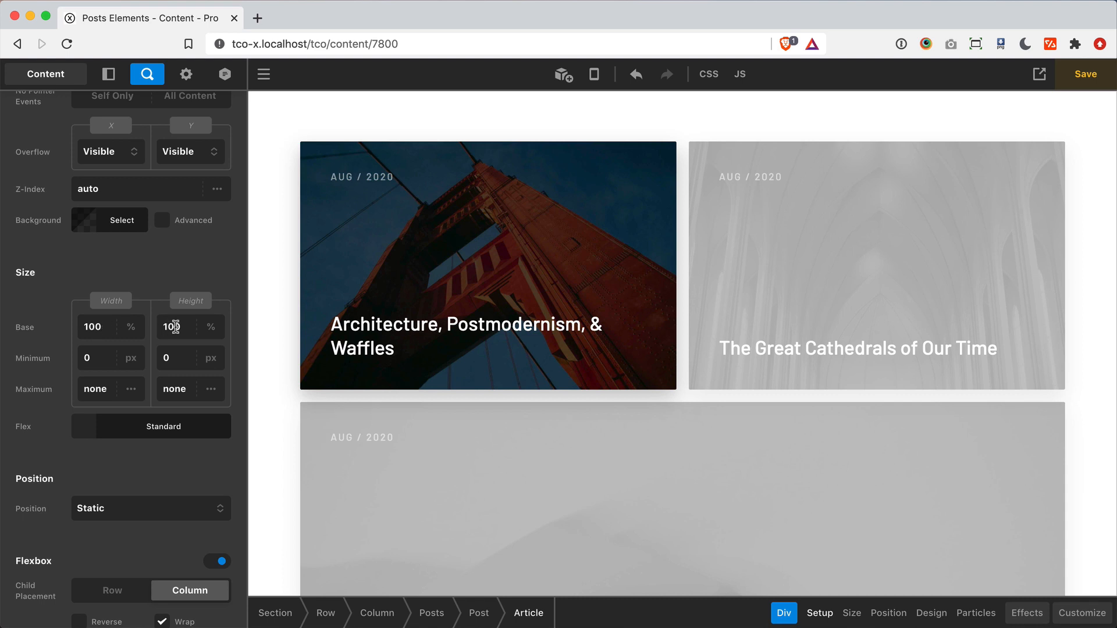
Compare the Article's flexbox and padding settings with the margin settings of The Title inside it
{"action": "scroll", "coordinate": [175, 327], "scroll_direction": "down", "scroll_amount": 7}
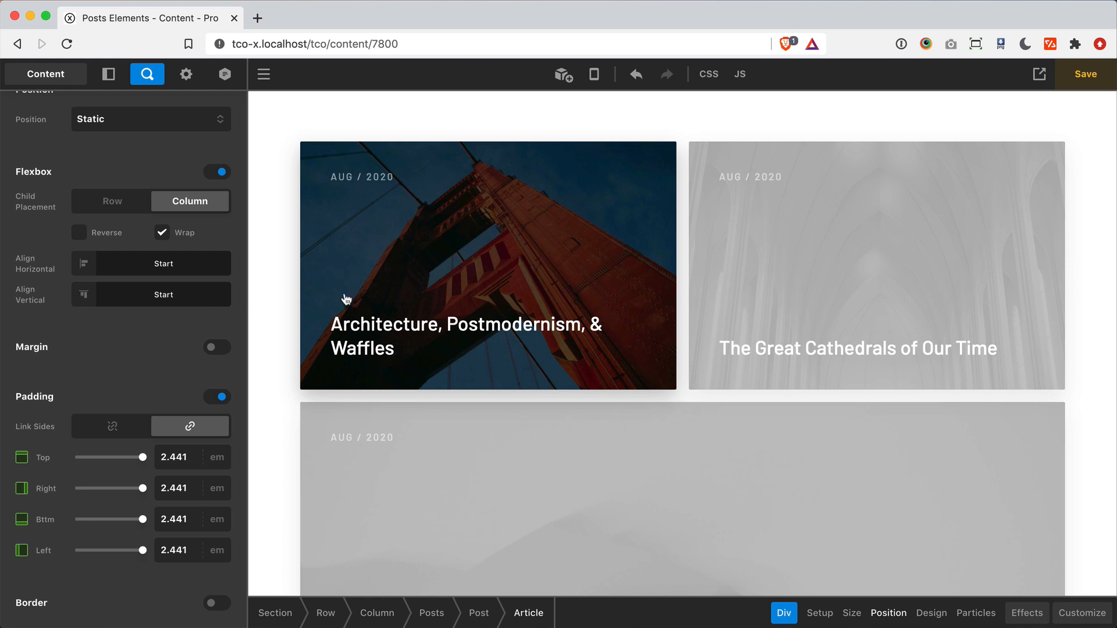
{"action": "left_click", "coordinate": [377, 344]}
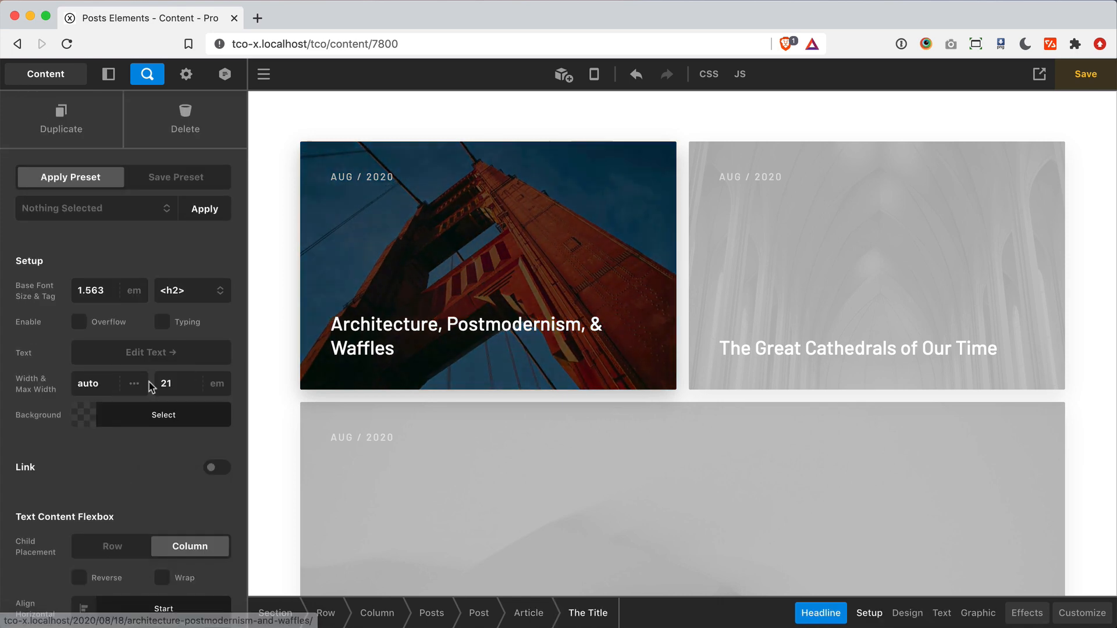
{"action": "scroll", "coordinate": [149, 384], "scroll_direction": "down", "scroll_amount": 5}
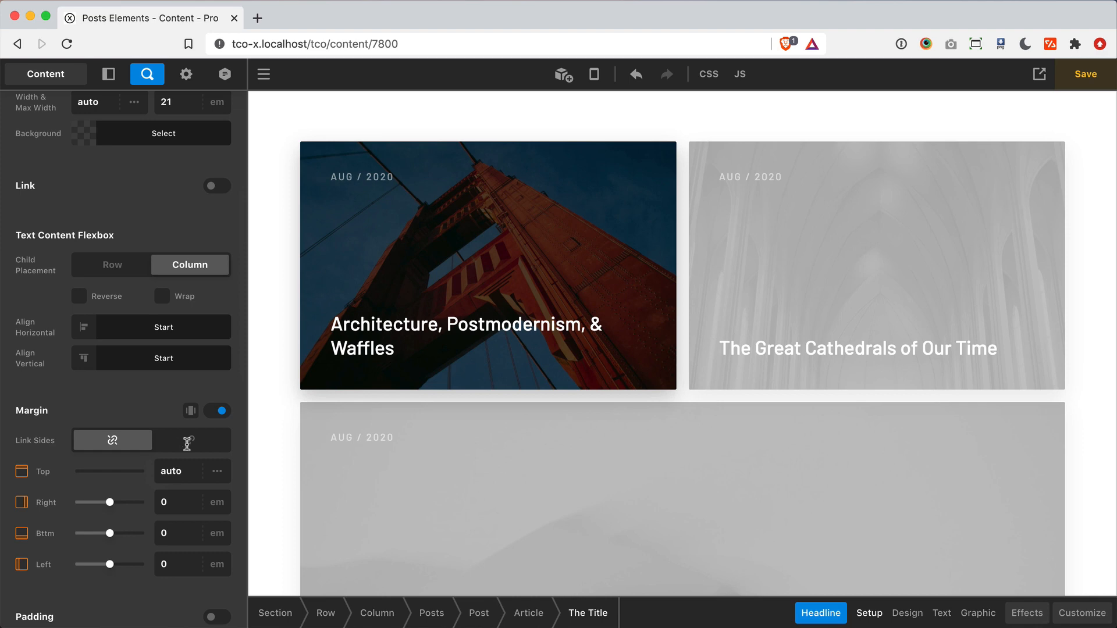
{"action": "left_click", "coordinate": [319, 254]}
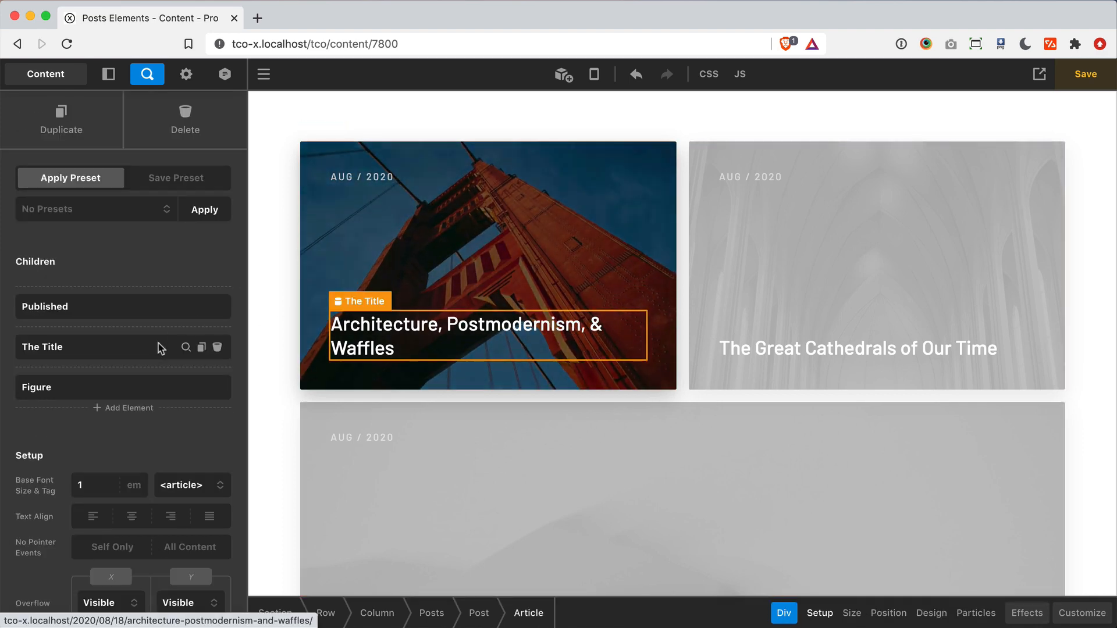
{"action": "scroll", "coordinate": [158, 343], "scroll_direction": "down", "scroll_amount": 10}
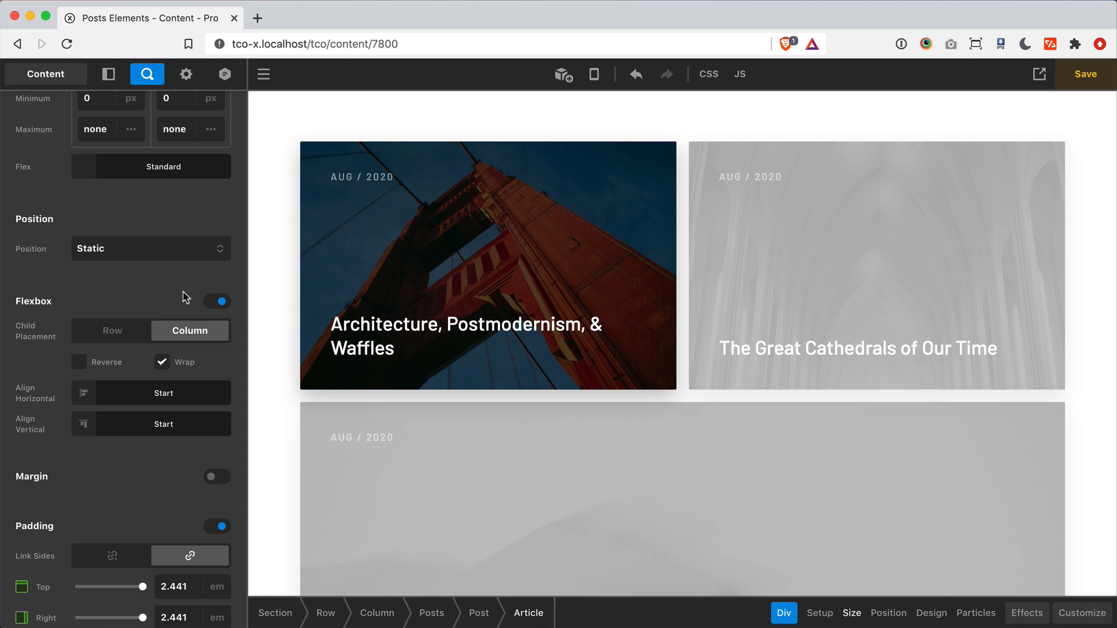
{"action": "scroll", "coordinate": [185, 297], "scroll_direction": "down", "scroll_amount": 5}
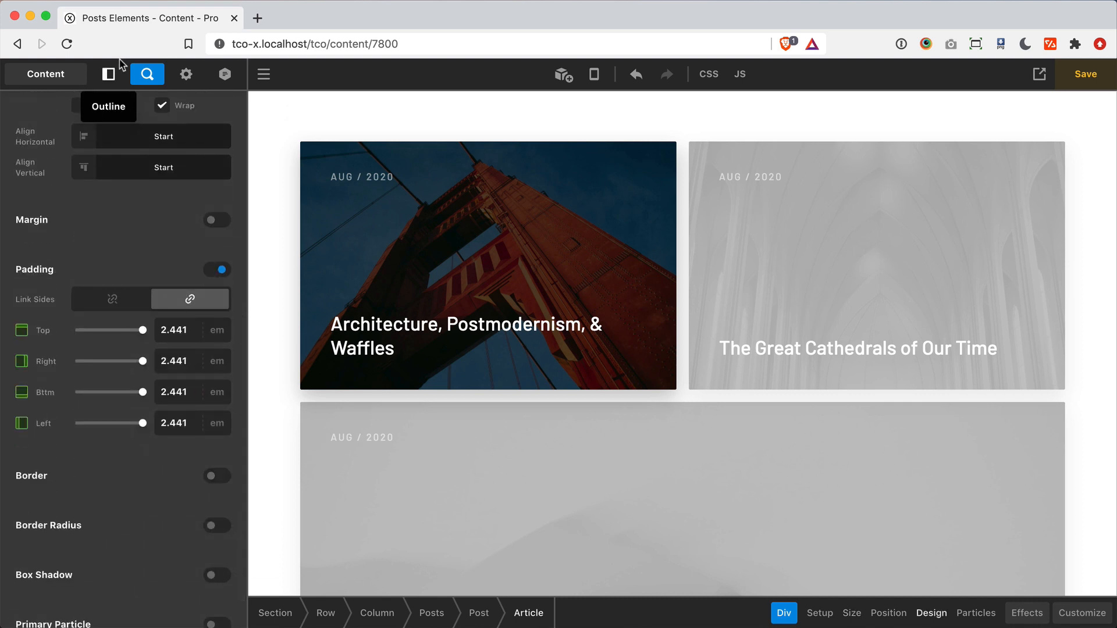
Open the Published element and check its dynamic date content and text format settings
{"action": "left_click", "coordinate": [109, 74]}
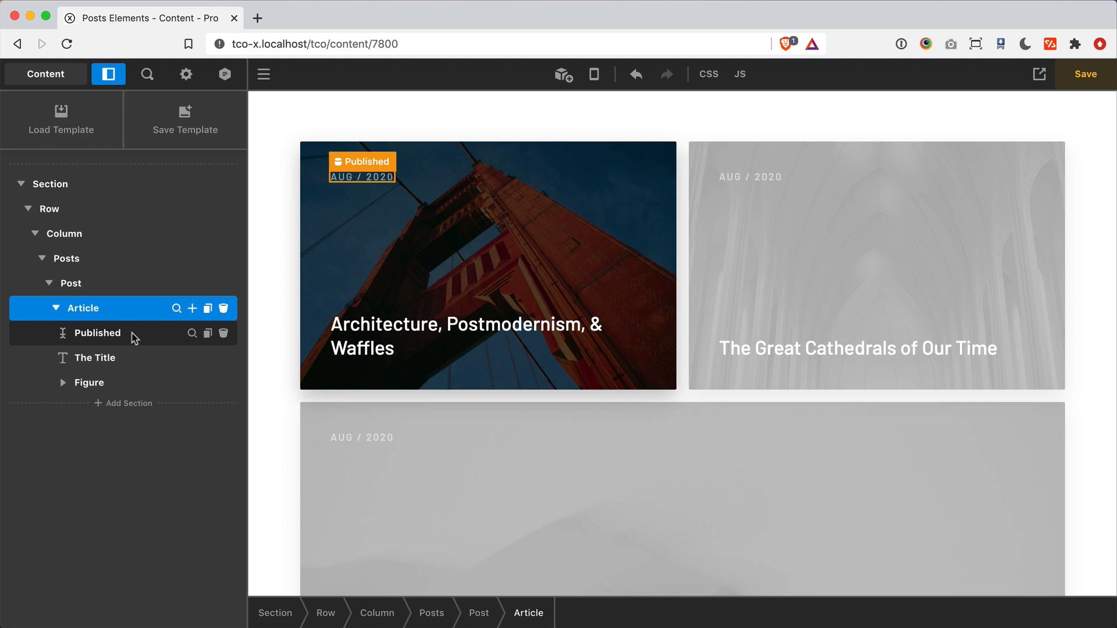
{"action": "left_click", "coordinate": [191, 333]}
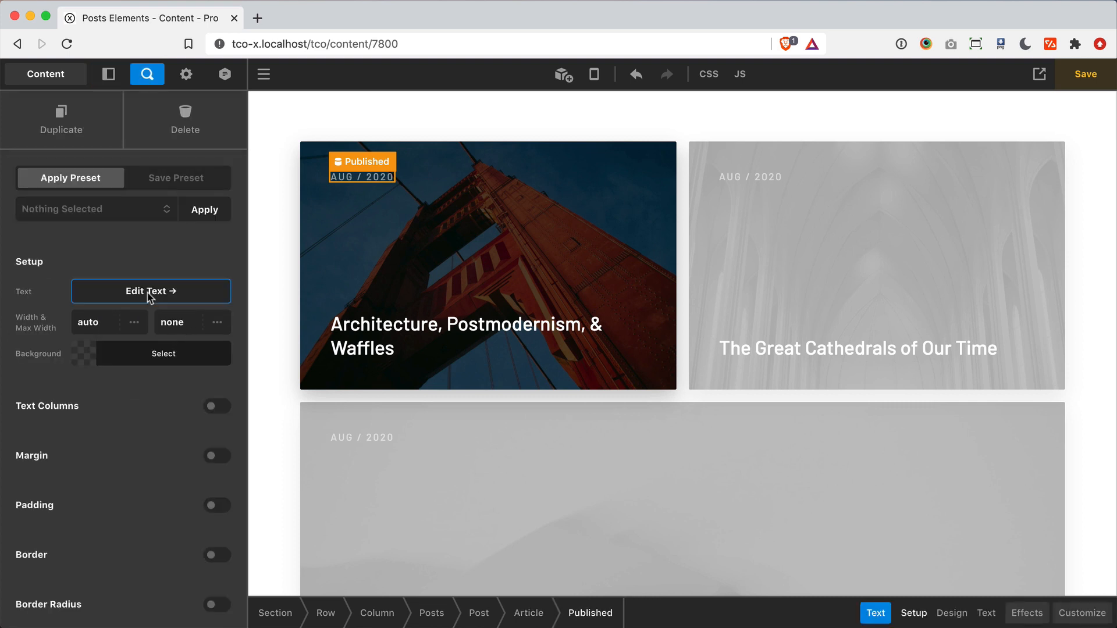
{"action": "left_click", "coordinate": [149, 291]}
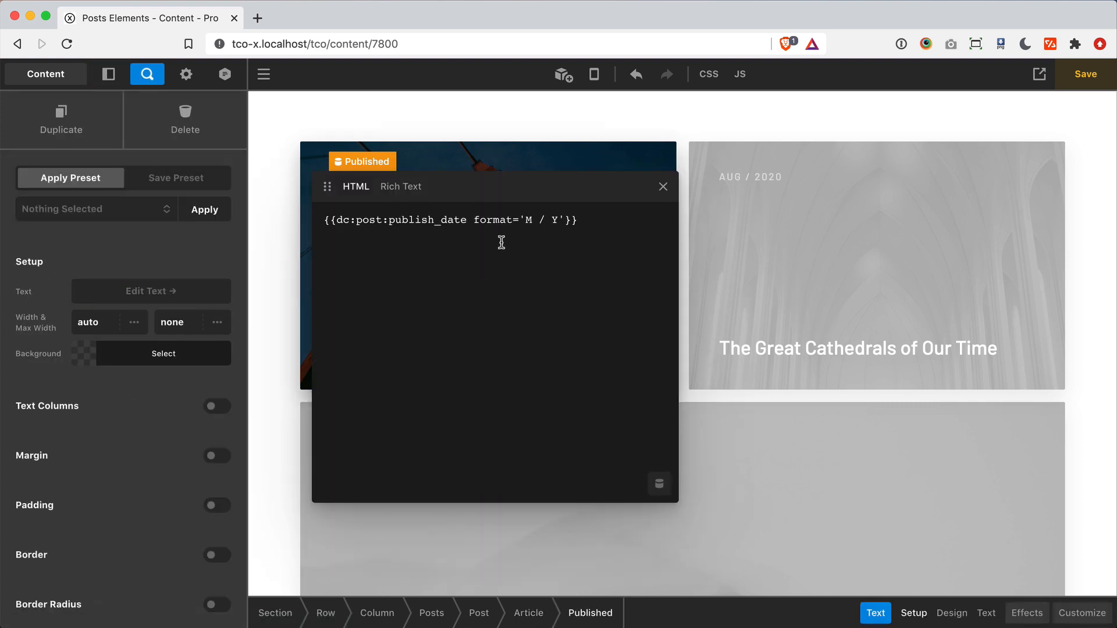
{"action": "left_click", "coordinate": [662, 186]}
{"action": "scroll", "coordinate": [195, 479], "scroll_direction": "down", "scroll_amount": 8}
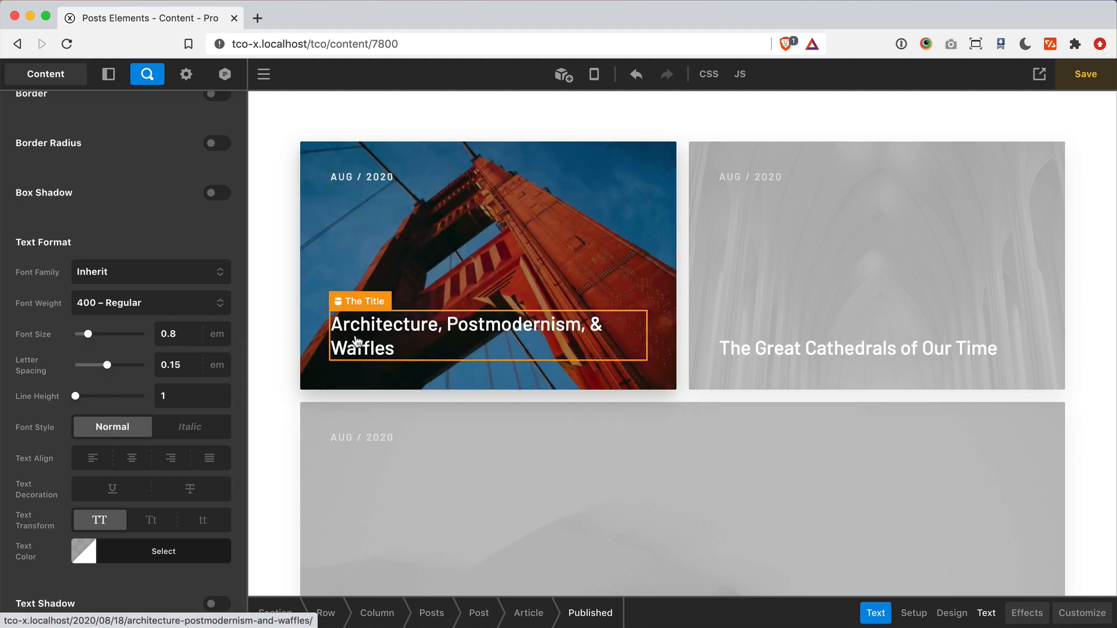
Open The Title headline and check its dynamic text content, flexbox and margin settings
{"action": "left_click", "coordinate": [331, 326]}
{"action": "scroll", "coordinate": [118, 265], "scroll_direction": "up", "scroll_amount": 8}
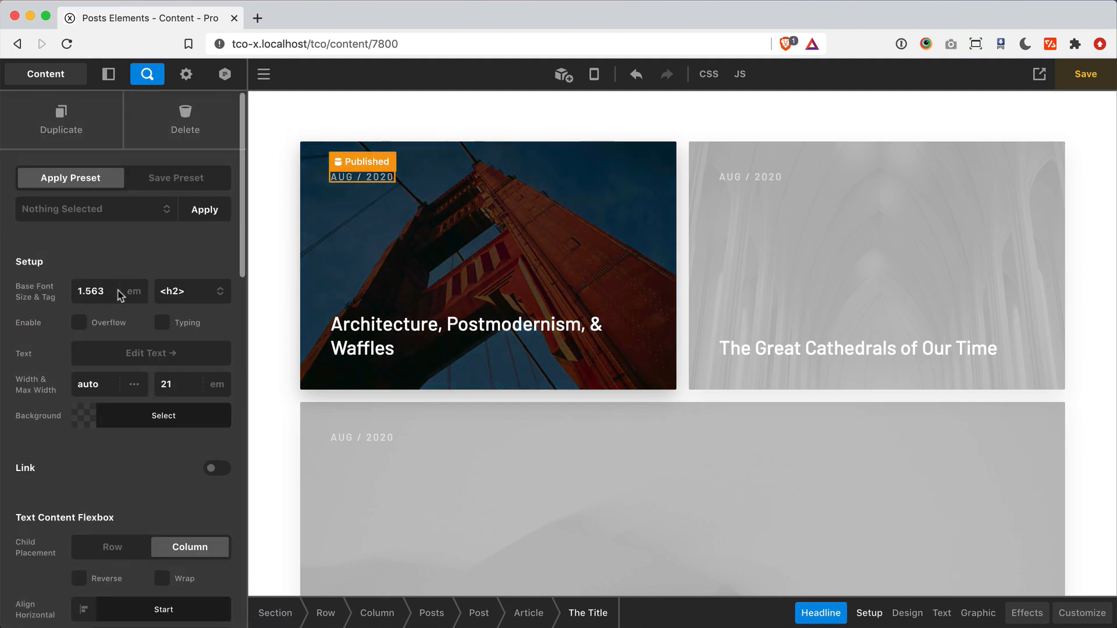
{"action": "left_click", "coordinate": [142, 352]}
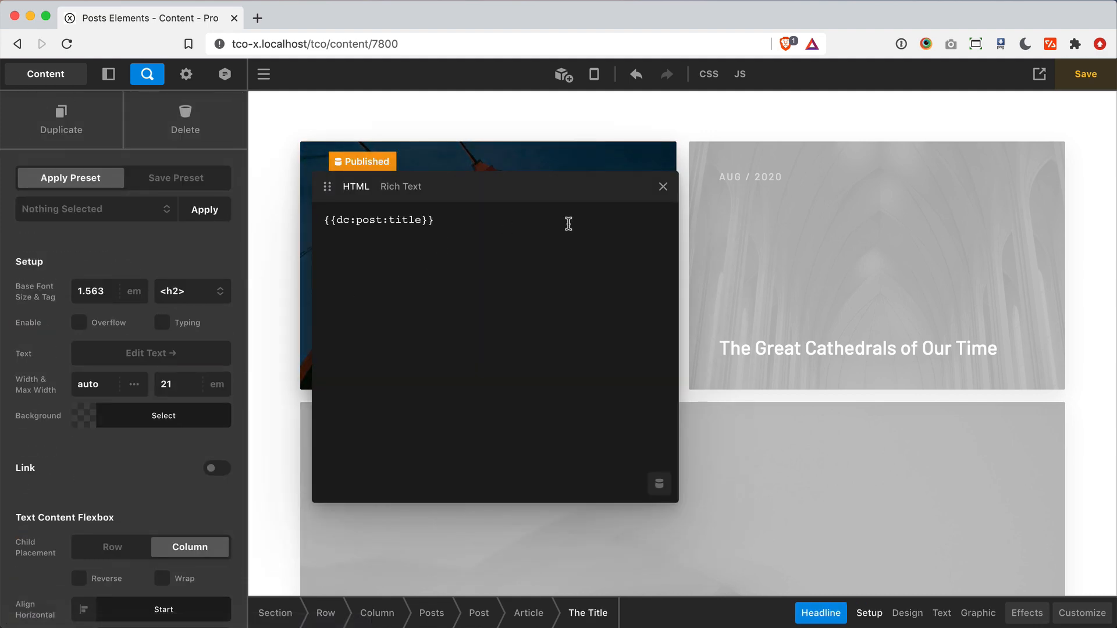
{"action": "left_click", "coordinate": [664, 188]}
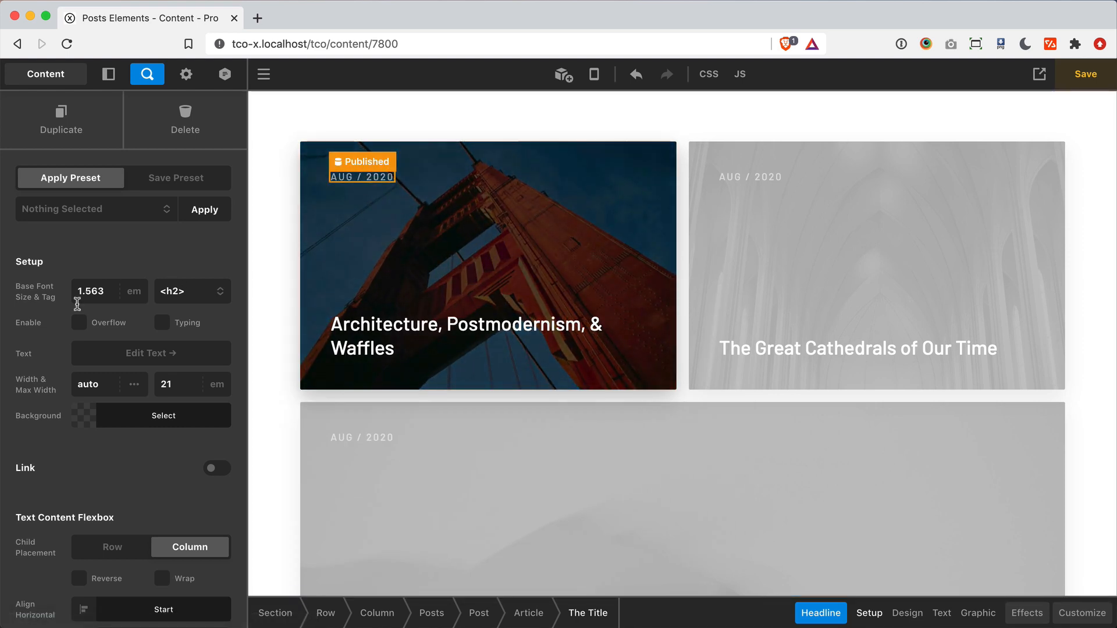
{"action": "scroll", "coordinate": [135, 265], "scroll_direction": "down", "scroll_amount": 8}
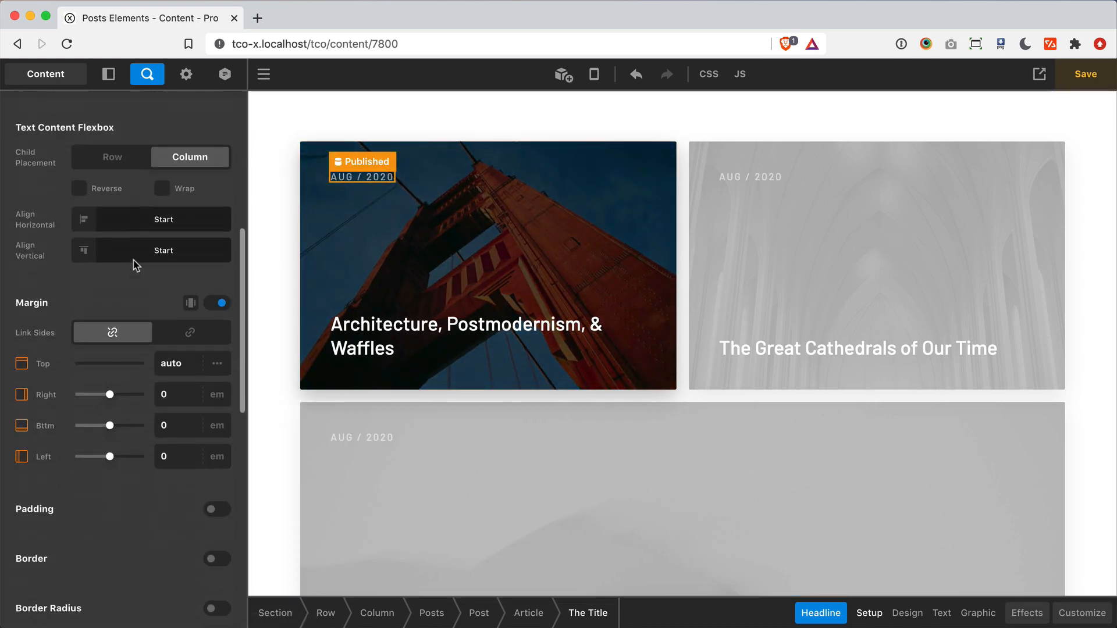
{"action": "scroll", "coordinate": [135, 266], "scroll_direction": "up", "scroll_amount": 8}
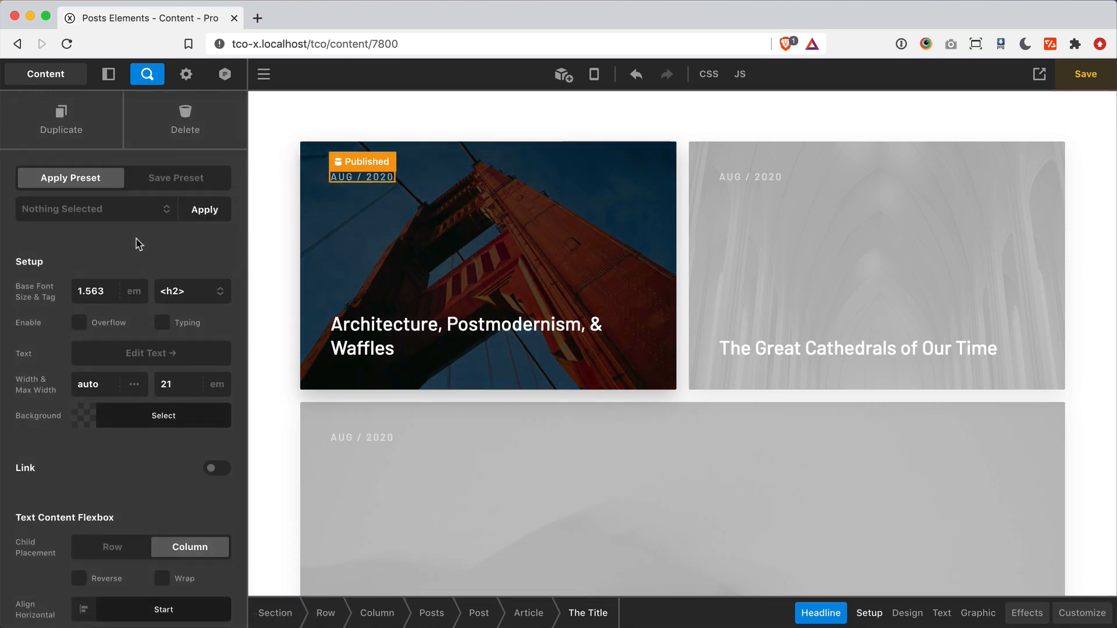
Open the Figure element and check its position type and its top, bottom, left and right offsets
{"action": "left_click", "coordinate": [109, 74]}
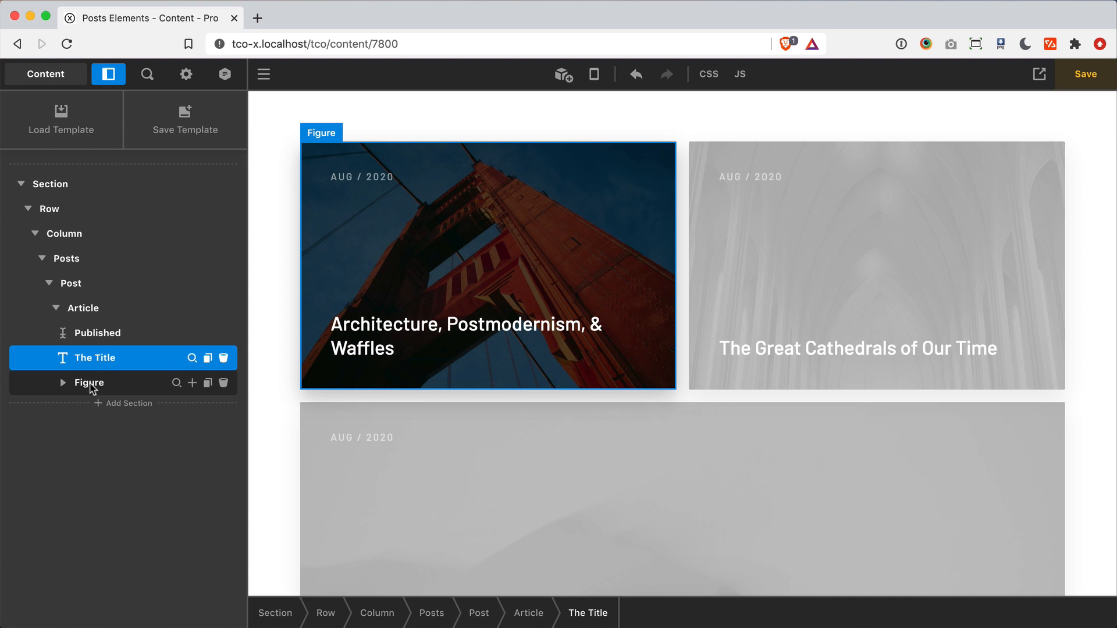
{"action": "left_click", "coordinate": [176, 383]}
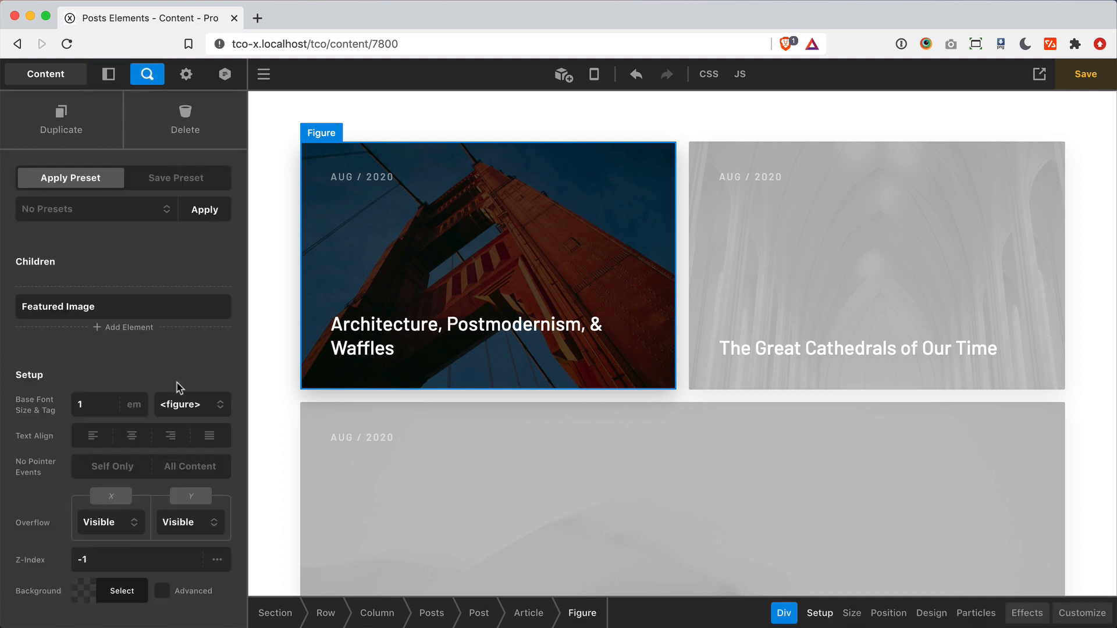
{"action": "scroll", "coordinate": [76, 378], "scroll_direction": "down", "scroll_amount": 10}
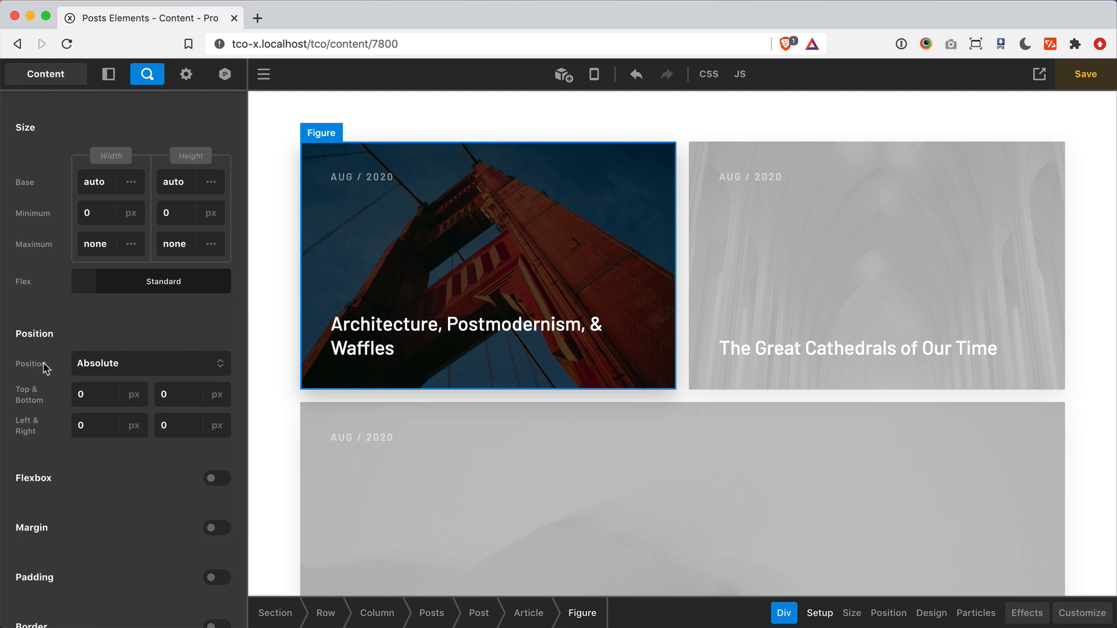
{"action": "left_click", "coordinate": [98, 367]}
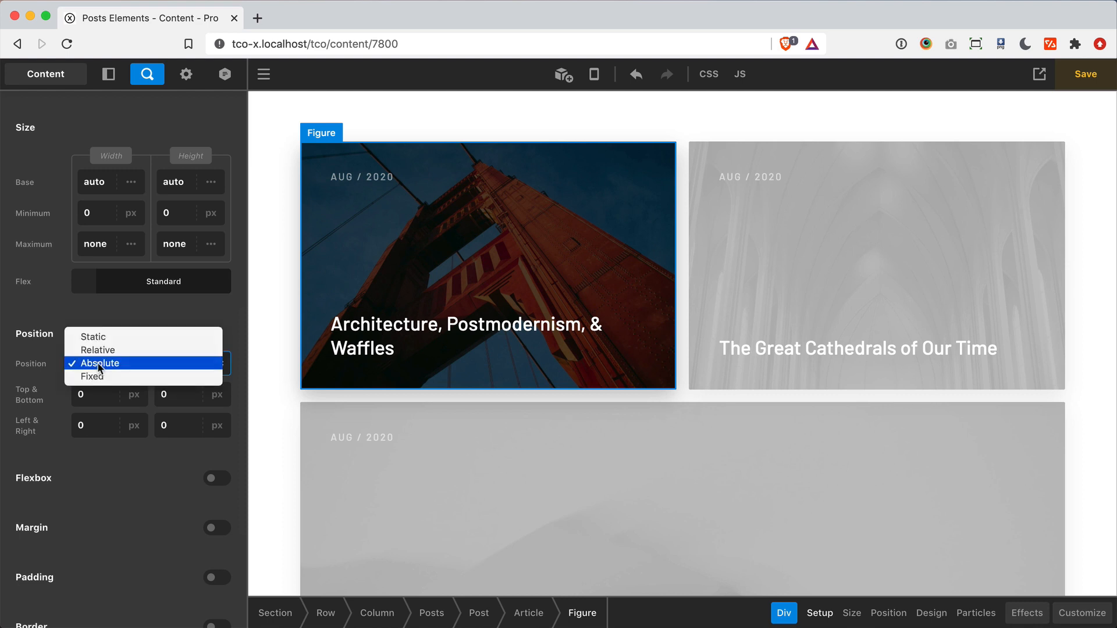
{"action": "left_click", "coordinate": [44, 371]}
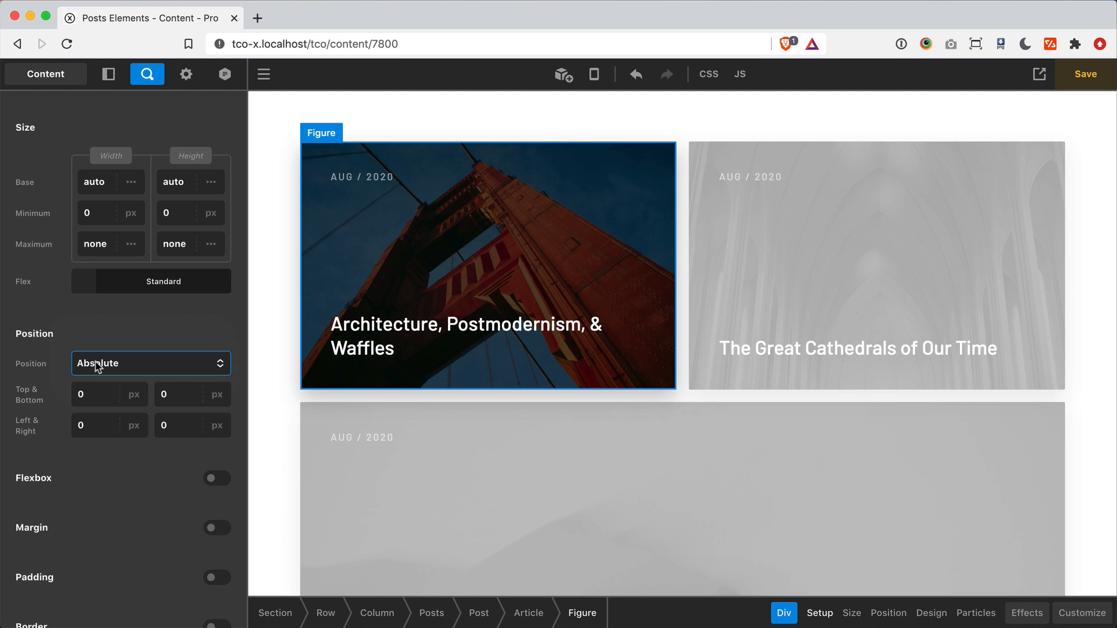
{"action": "left_click", "coordinate": [97, 365]}
{"action": "left_click", "coordinate": [51, 371]}
{"action": "left_click", "coordinate": [96, 394]}
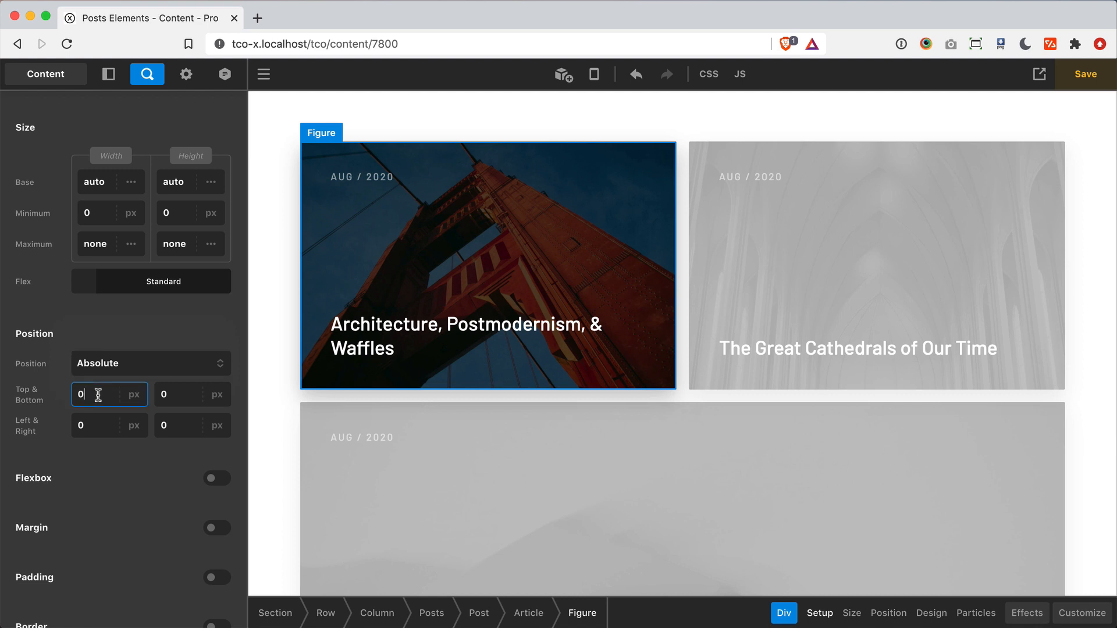
{"action": "left_click", "coordinate": [170, 419]}
{"action": "left_click", "coordinate": [103, 425]}
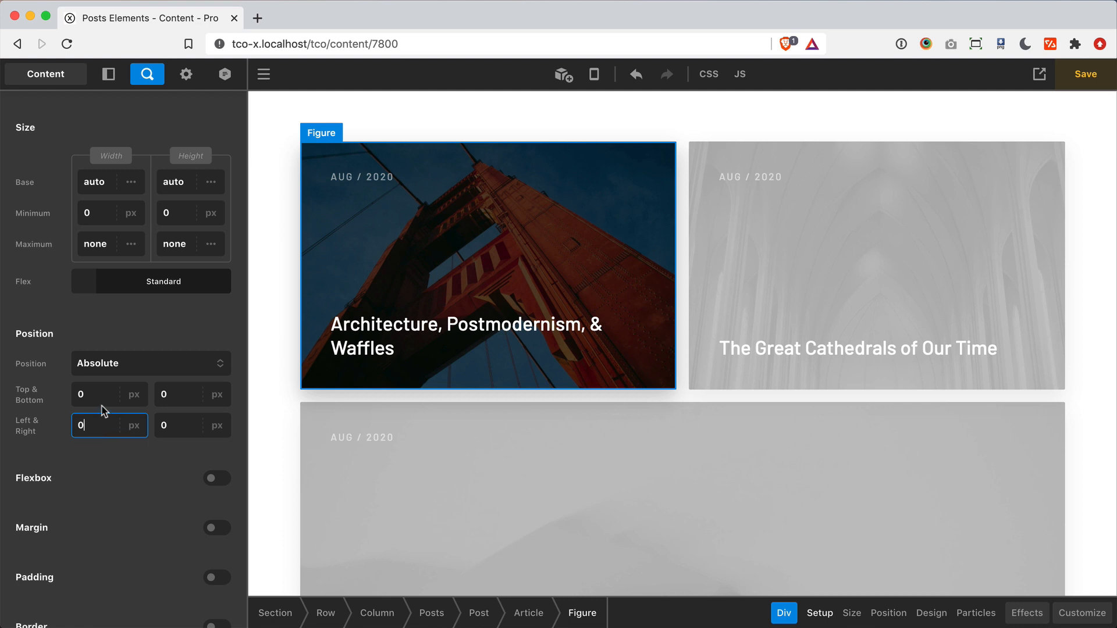
Try top and bottom position offsets of 50 px on the Figure
{"action": "left_click", "coordinate": [100, 399]}
{"action": "type", "text": "5"}
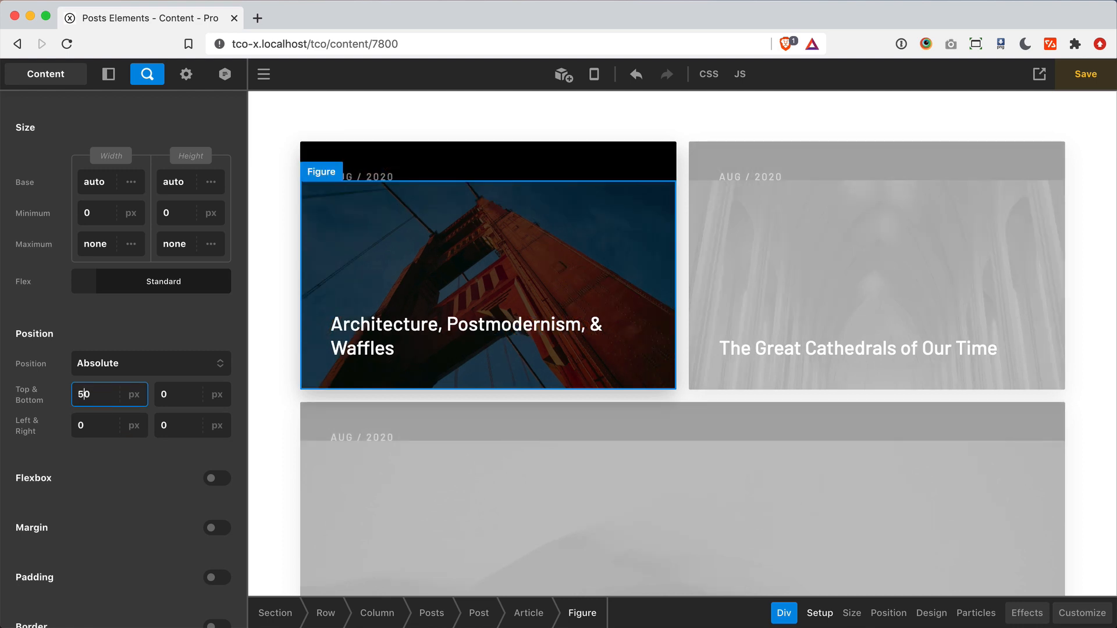
{"action": "left_click", "coordinate": [190, 394]}
{"action": "type", "text": "5"}
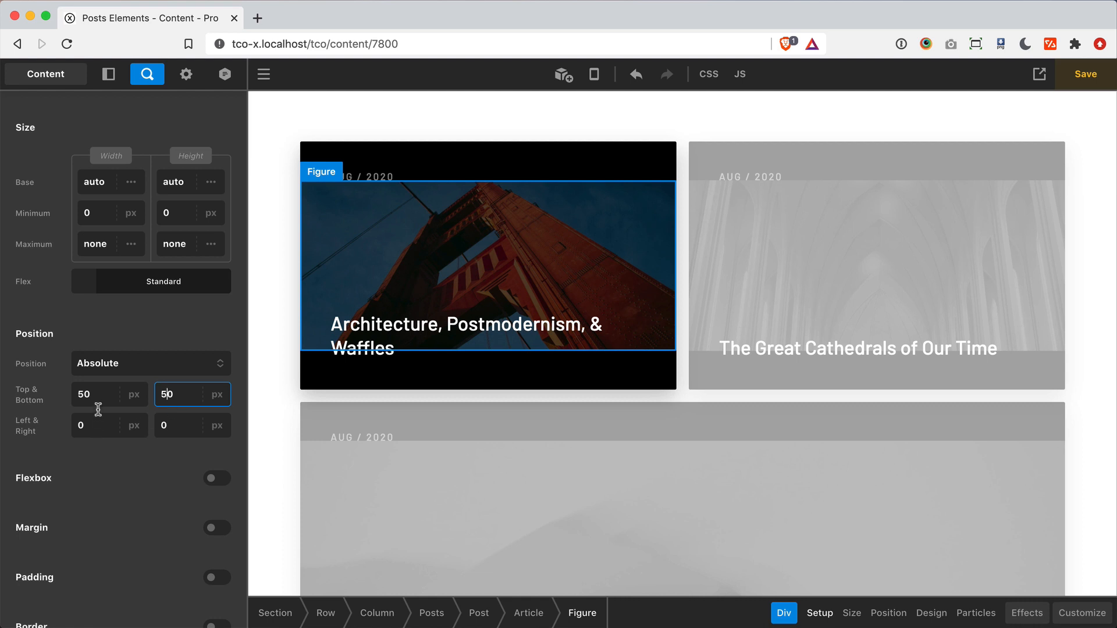
Set the Figure's top, bottom, left and right position offsets to 10 px each
{"action": "left_click", "coordinate": [84, 394]}
{"action": "key", "text": "BackSpace"}
{"action": "type", "text": "1"}
{"action": "left_click", "coordinate": [156, 401]}
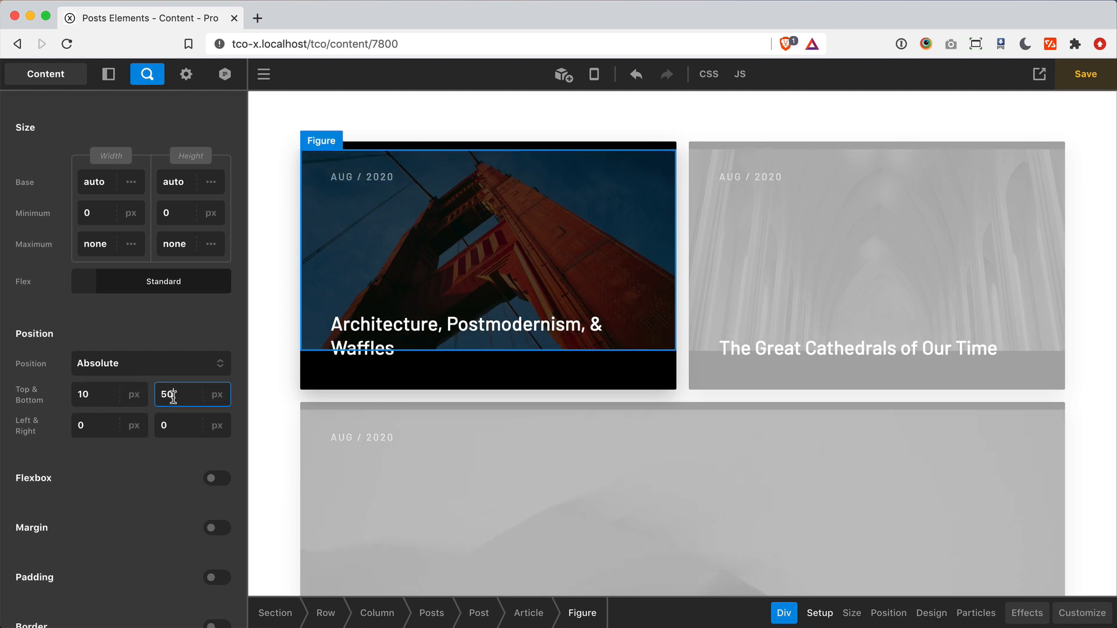
{"action": "key", "text": "BackSpace"}
{"action": "type", "text": "1"}
{"action": "left_click", "coordinate": [104, 427]}
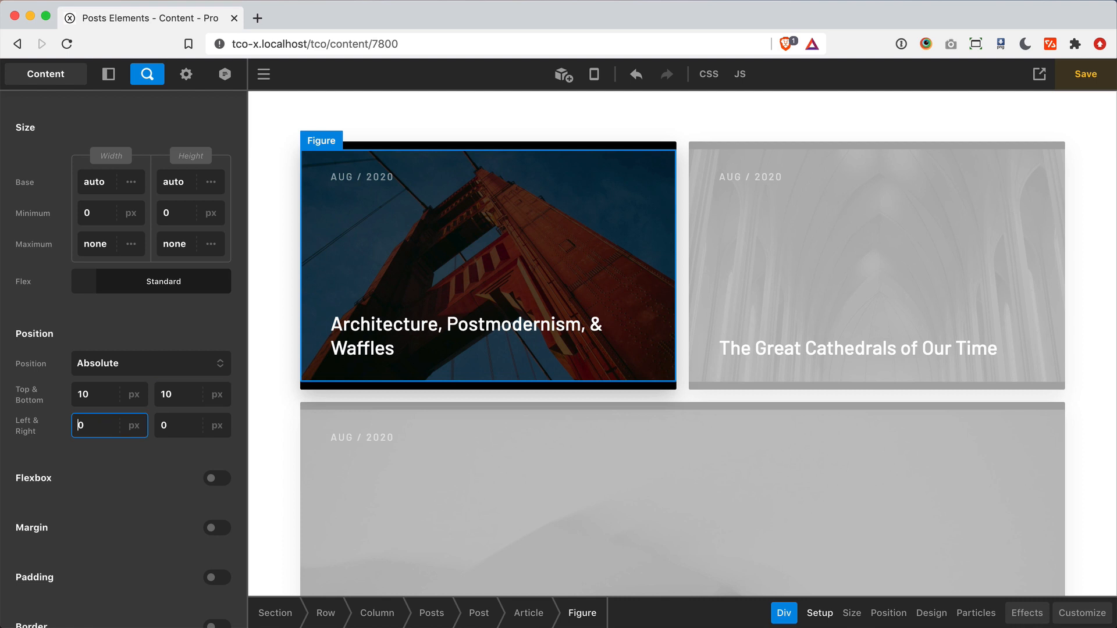
{"action": "type", "text": "1"}
{"action": "left_click", "coordinate": [185, 426]}
{"action": "key", "text": "BackSpace"}
{"action": "type", "text": "10"}
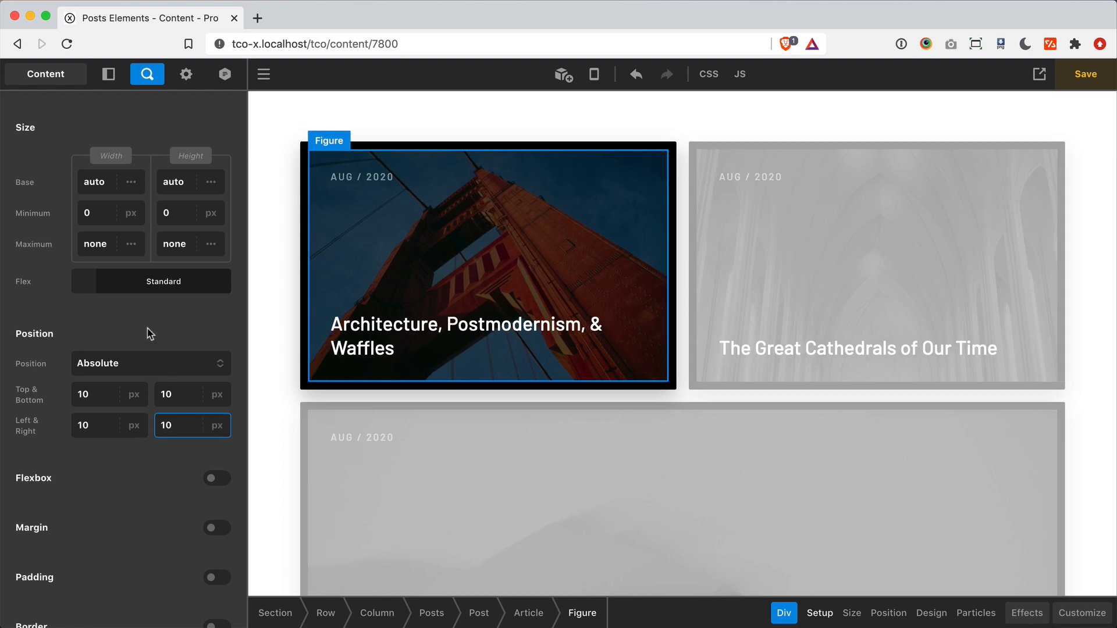
{"action": "left_click", "coordinate": [150, 334]}
Reset all four of the Figure's position offsets to 0 px
{"action": "left_click", "coordinate": [88, 396]}
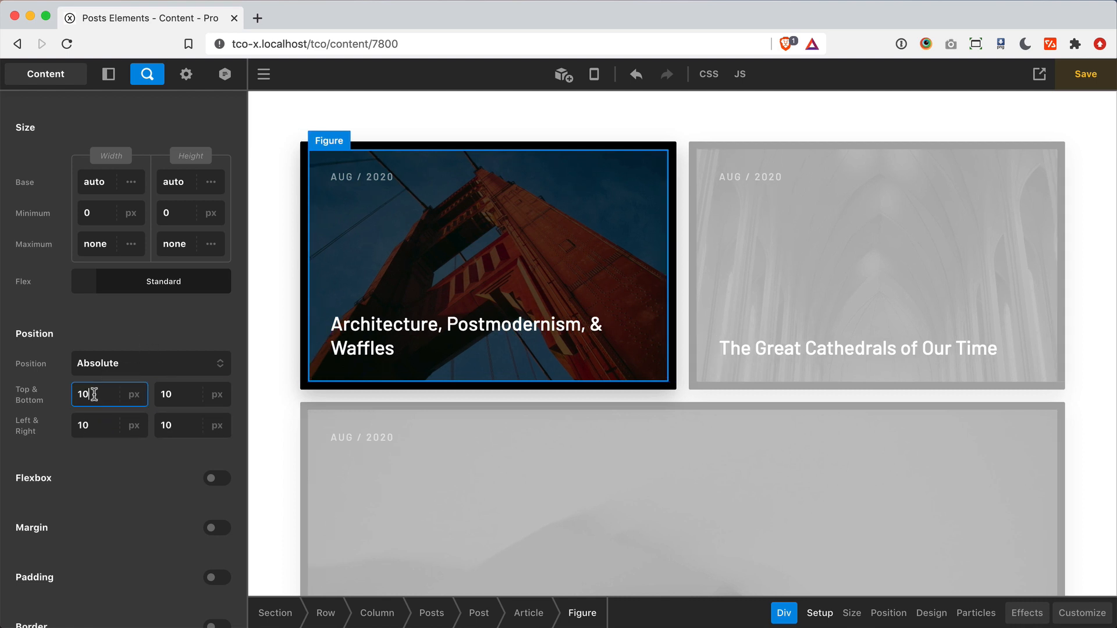
{"action": "double_click", "coordinate": [87, 396]}
{"action": "type", "text": "0"}
{"action": "double_click", "coordinate": [171, 395]}
{"action": "type", "text": "0"}
{"action": "double_click", "coordinate": [171, 426]}
{"action": "type", "text": "0"}
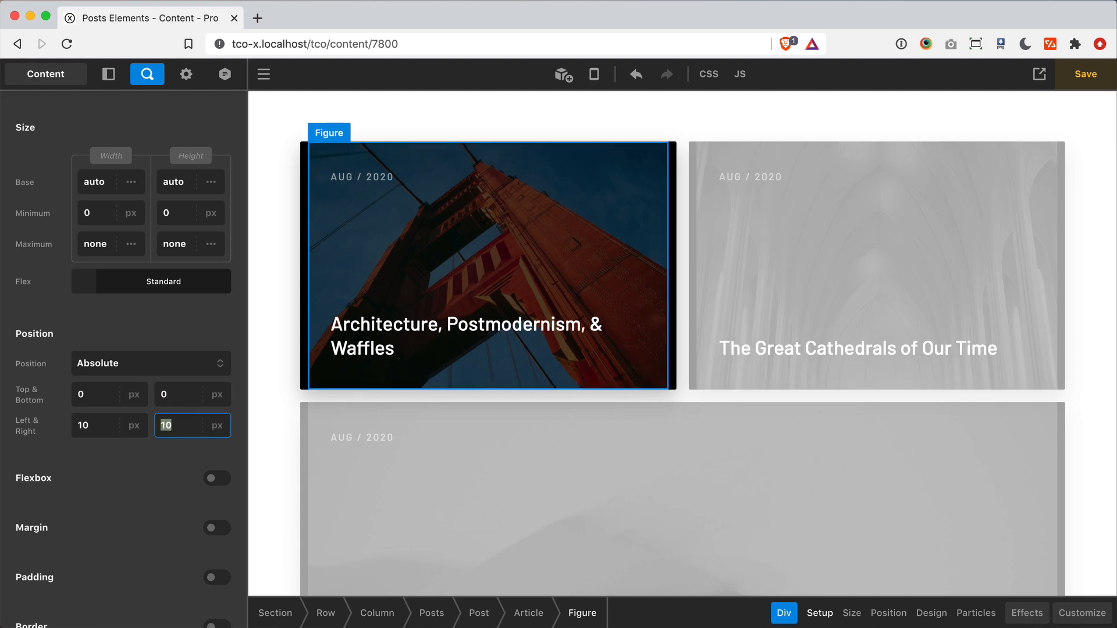
{"action": "double_click", "coordinate": [84, 425]}
{"action": "type", "text": "0"}
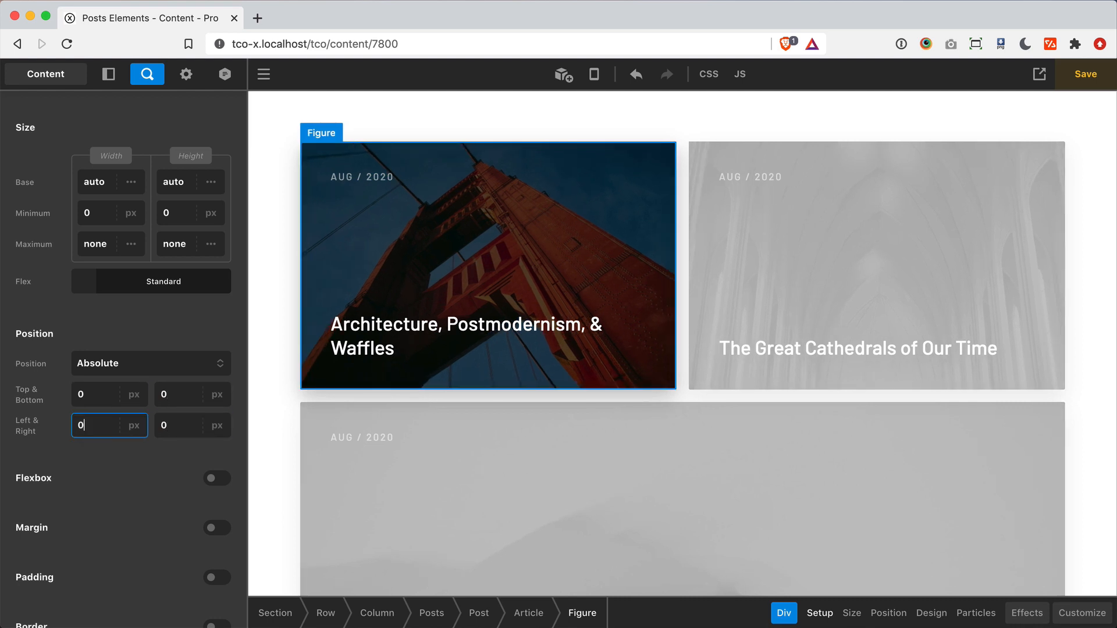
Check the Post column's overflow setting and the interaction transform in the Figure's effects
{"action": "left_click", "coordinate": [479, 613]}
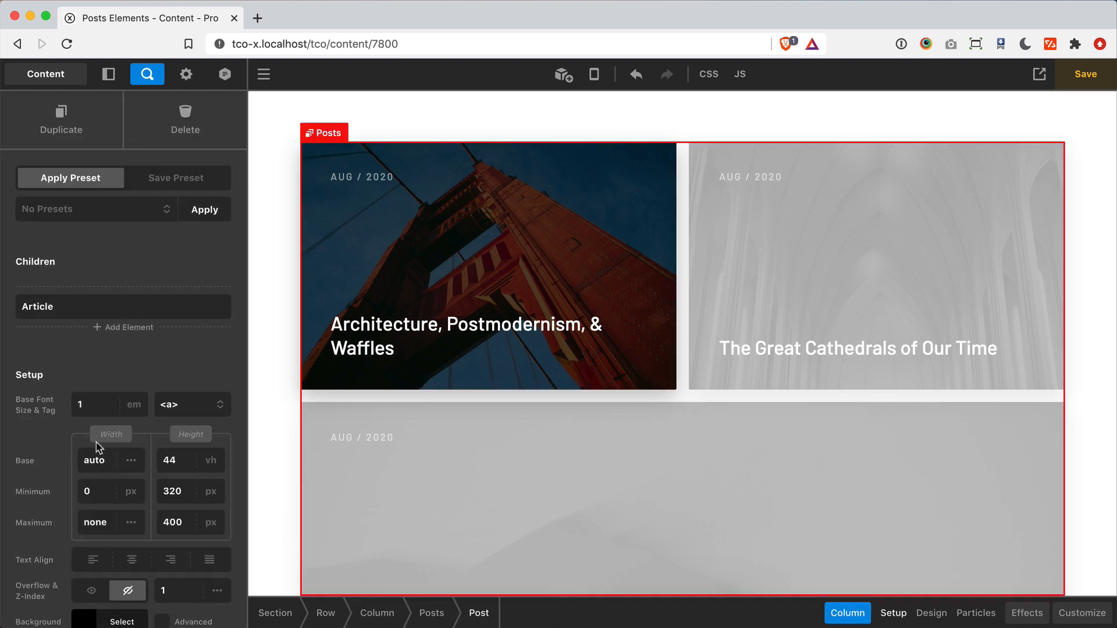
{"action": "scroll", "coordinate": [96, 419], "scroll_direction": "down", "scroll_amount": 5}
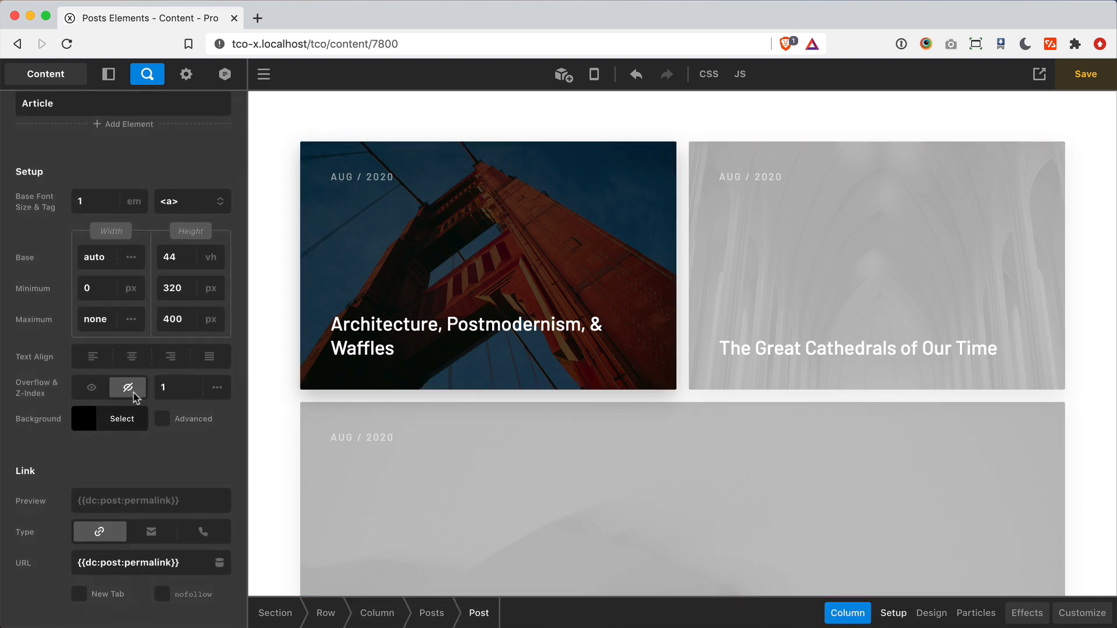
{"action": "left_click", "coordinate": [109, 75]}
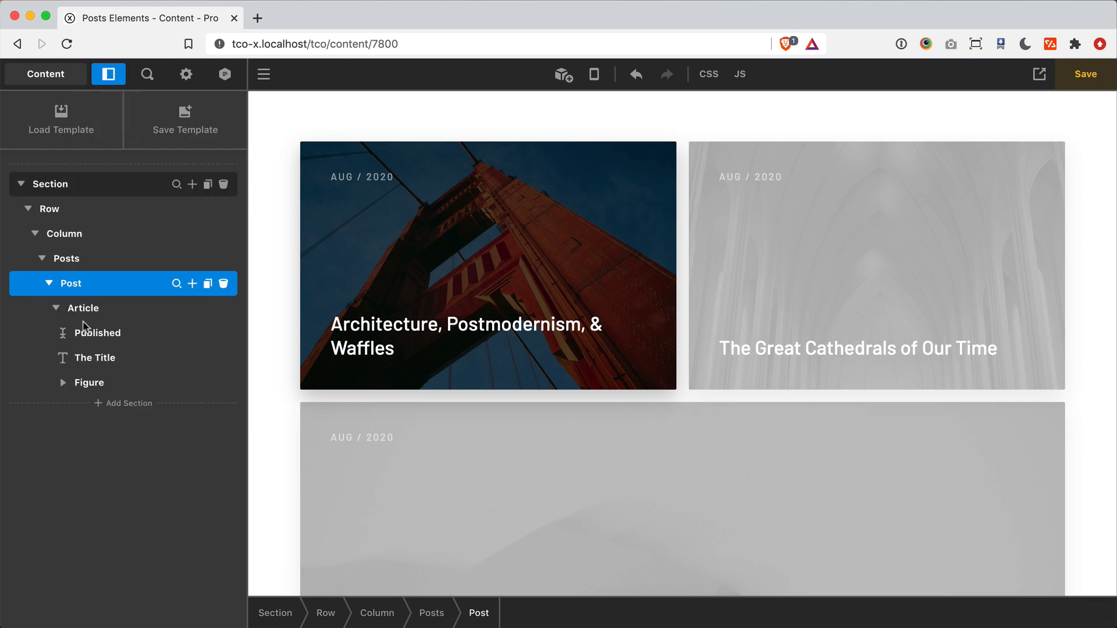
{"action": "left_click", "coordinate": [179, 384]}
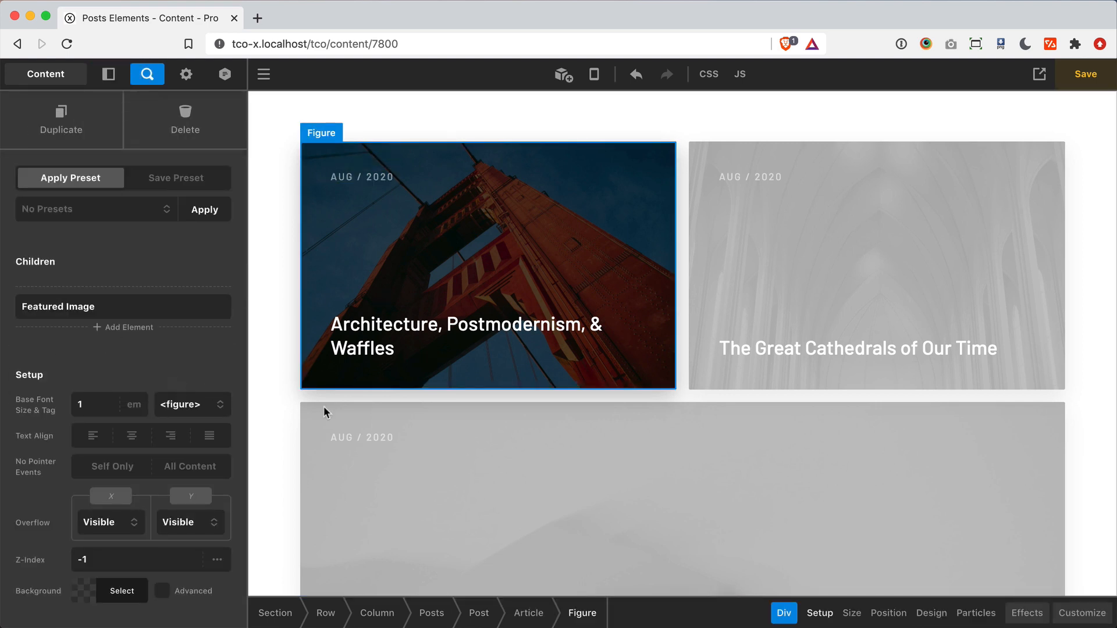
{"action": "left_click", "coordinate": [1027, 613]}
{"action": "scroll", "coordinate": [103, 484], "scroll_direction": "down", "scroll_amount": 5}
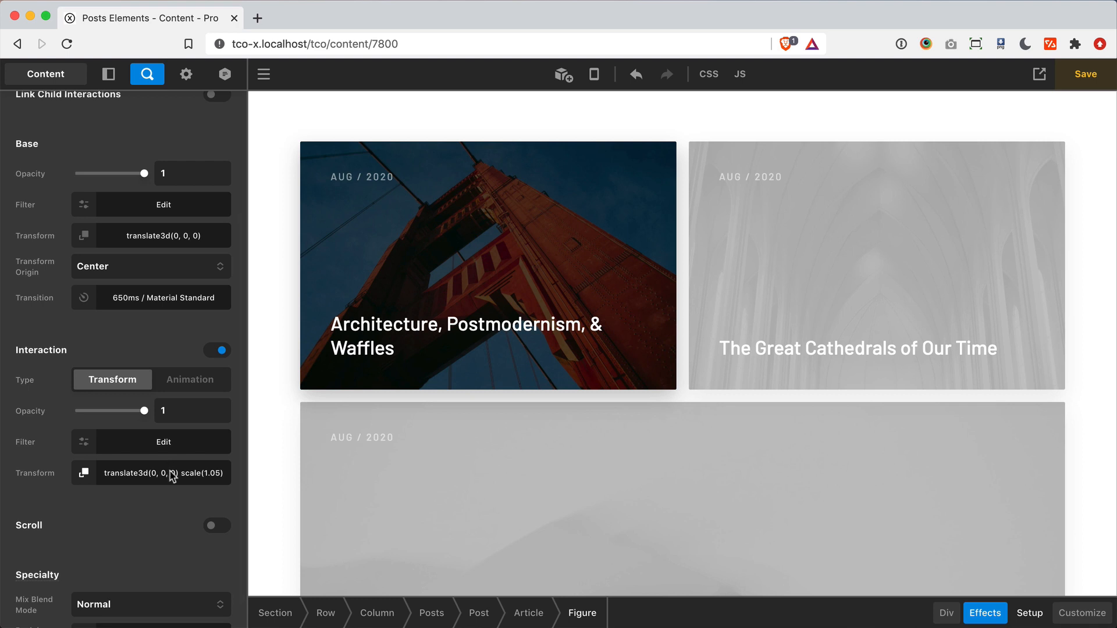
{"action": "left_click", "coordinate": [199, 474]}
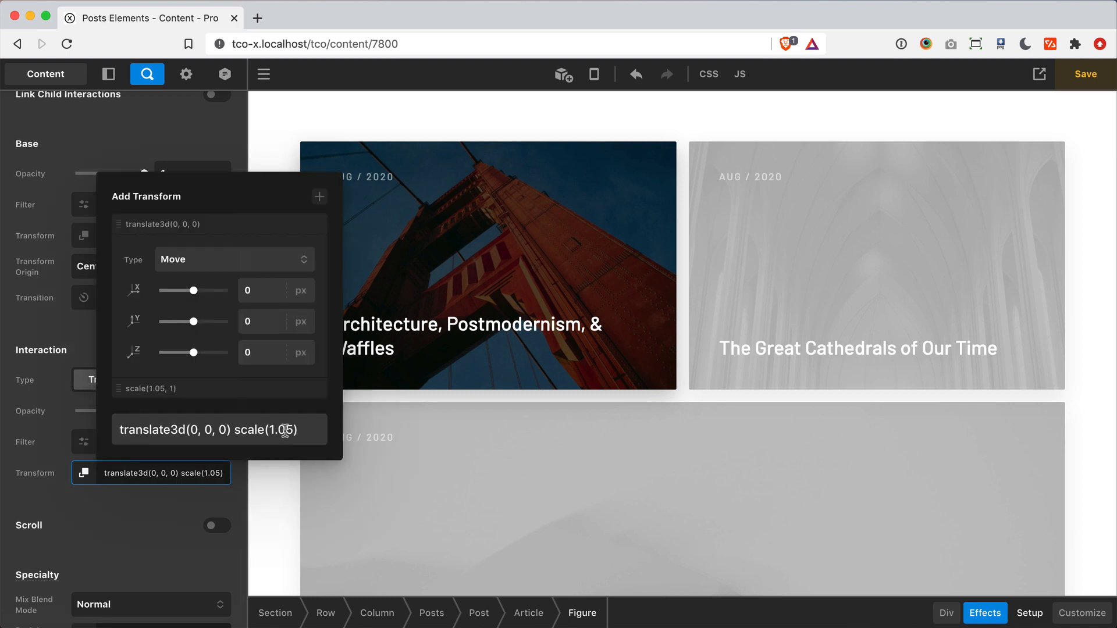
{"action": "left_click", "coordinate": [203, 473]}
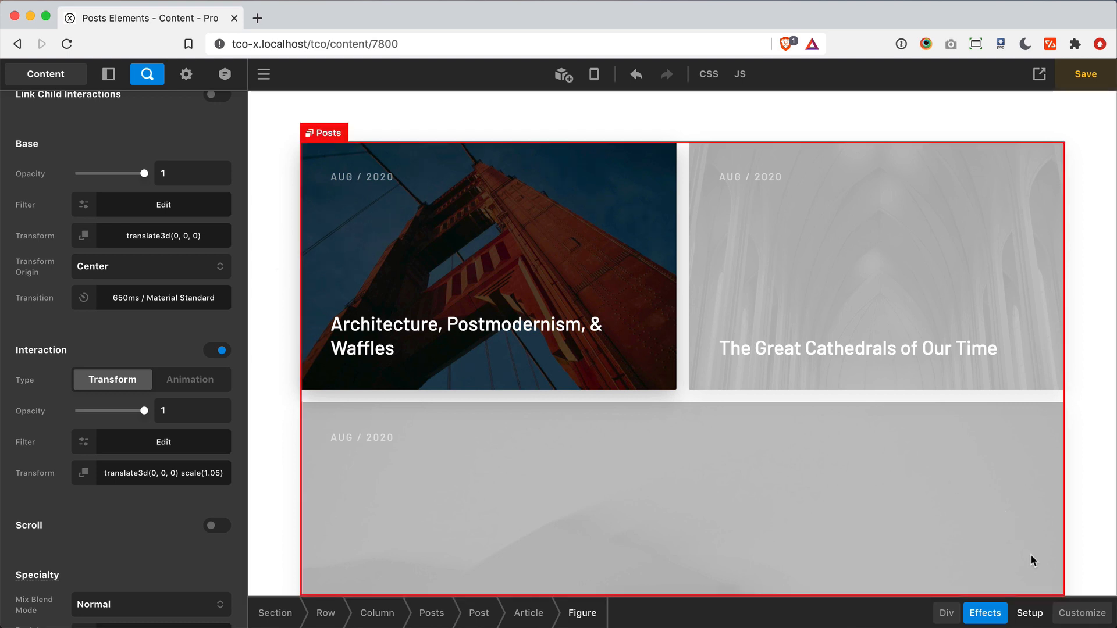
Check the display conditions in the Figure's customization settings
{"action": "left_click", "coordinate": [1076, 613]}
{"action": "left_click", "coordinate": [129, 412]}
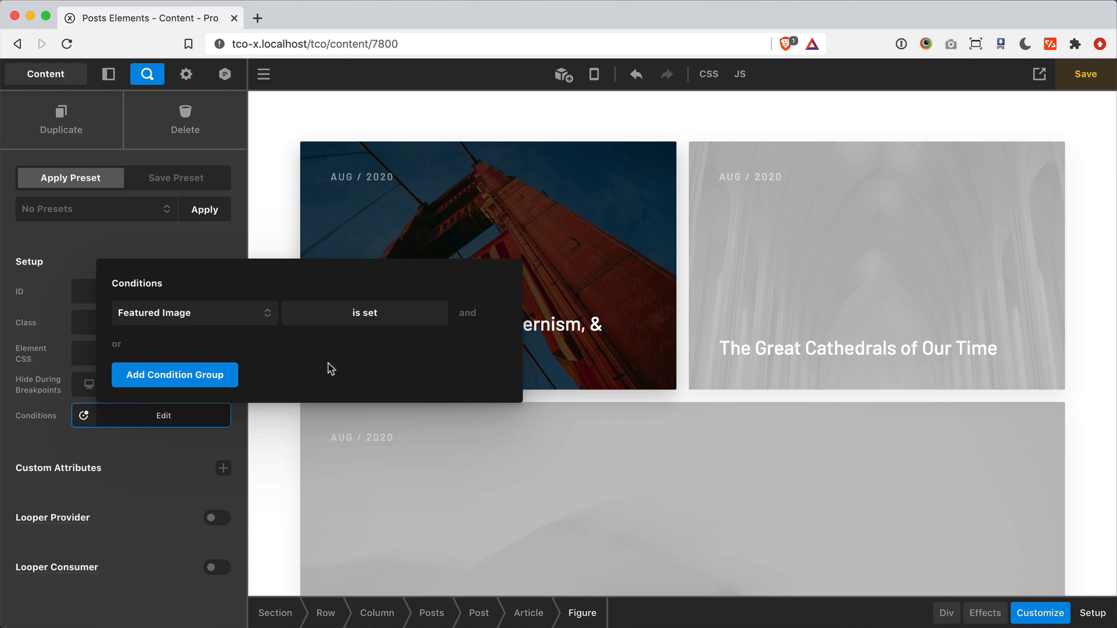
{"action": "left_click", "coordinate": [203, 248]}
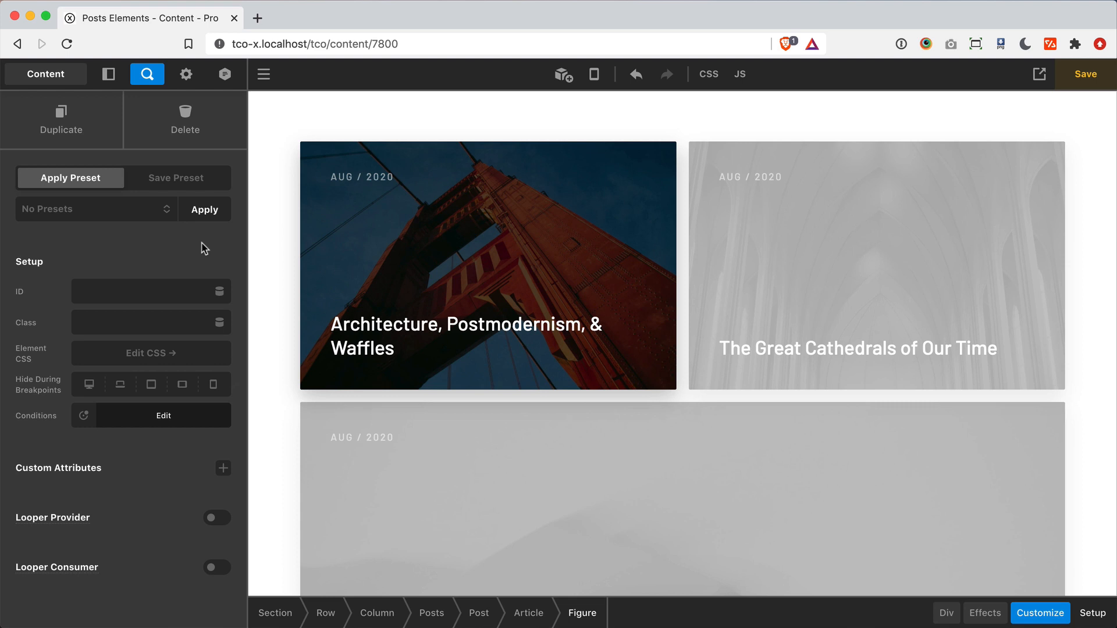
Compare the z-index of the Post column with the z-index of the Figure nested inside it
{"action": "left_click", "coordinate": [478, 612]}
{"action": "scroll", "coordinate": [117, 513], "scroll_direction": "down", "scroll_amount": 5}
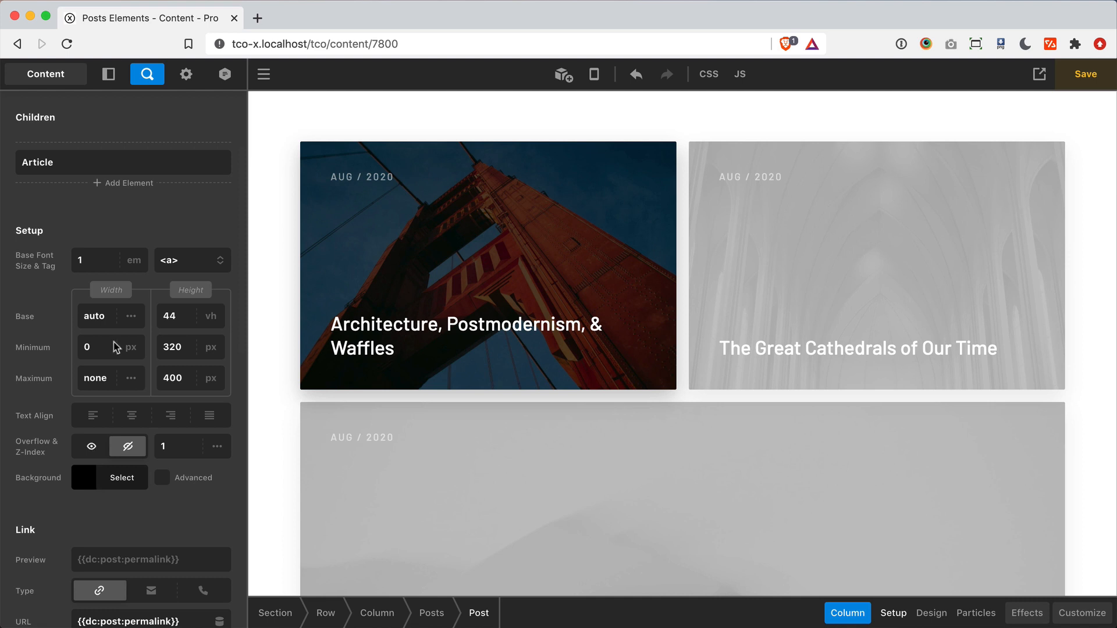
{"action": "left_click", "coordinate": [108, 74]}
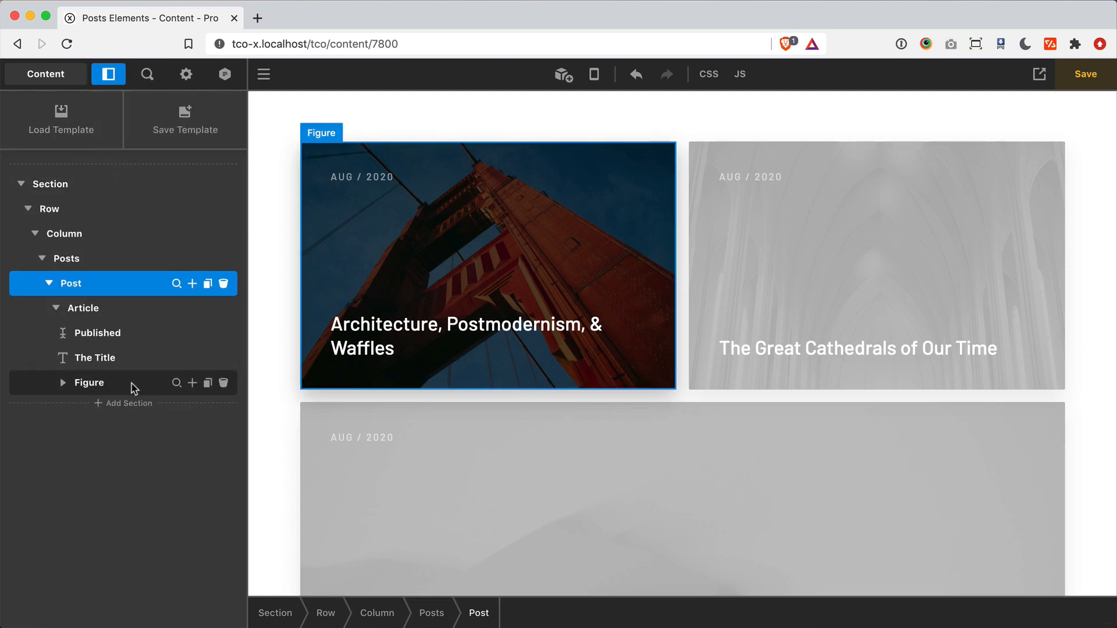
{"action": "left_click", "coordinate": [176, 382]}
{"action": "scroll", "coordinate": [112, 435], "scroll_direction": "down", "scroll_amount": 5}
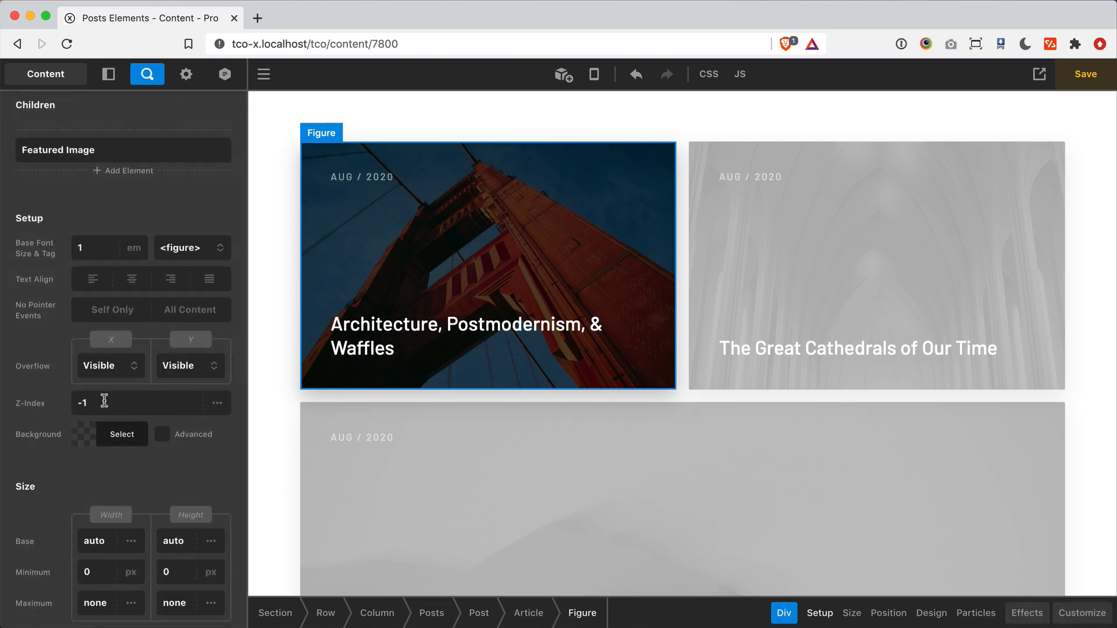
{"action": "left_click", "coordinate": [479, 613]}
{"action": "scroll", "coordinate": [98, 518], "scroll_direction": "down", "scroll_amount": 6}
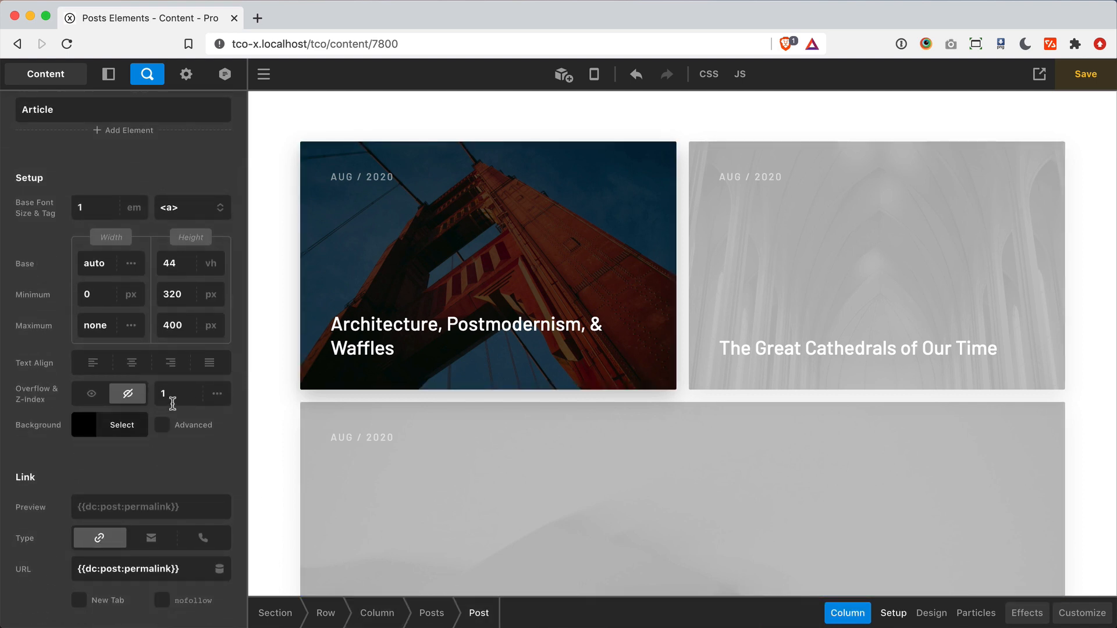
Try a z-index of 2 on the Figure and set it back to -1
{"action": "left_click", "coordinate": [108, 74]}
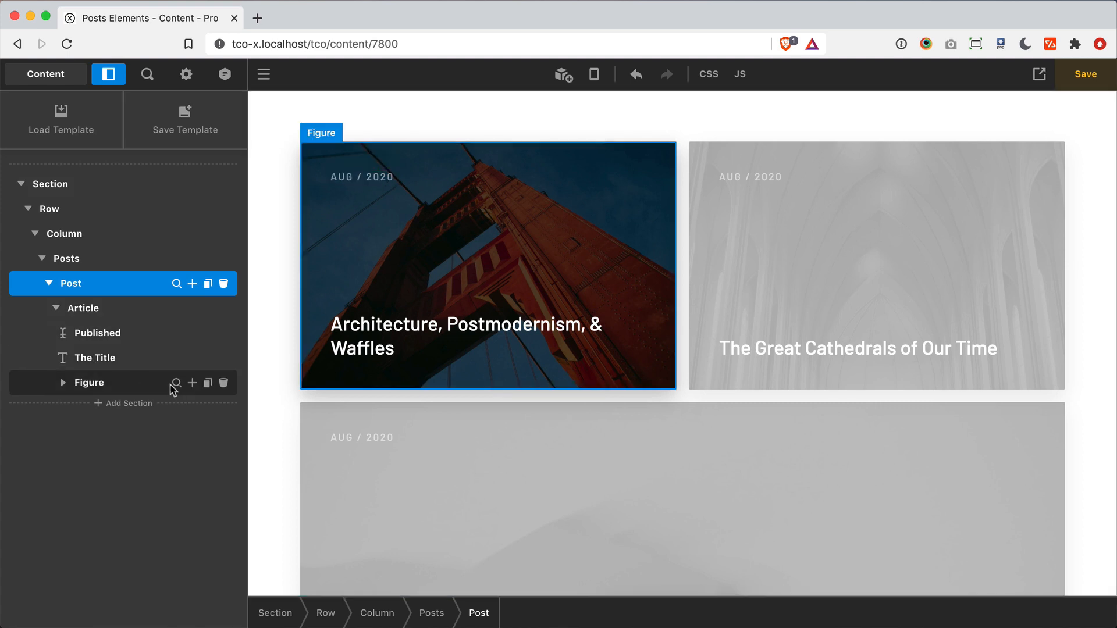
{"action": "left_click", "coordinate": [175, 383]}
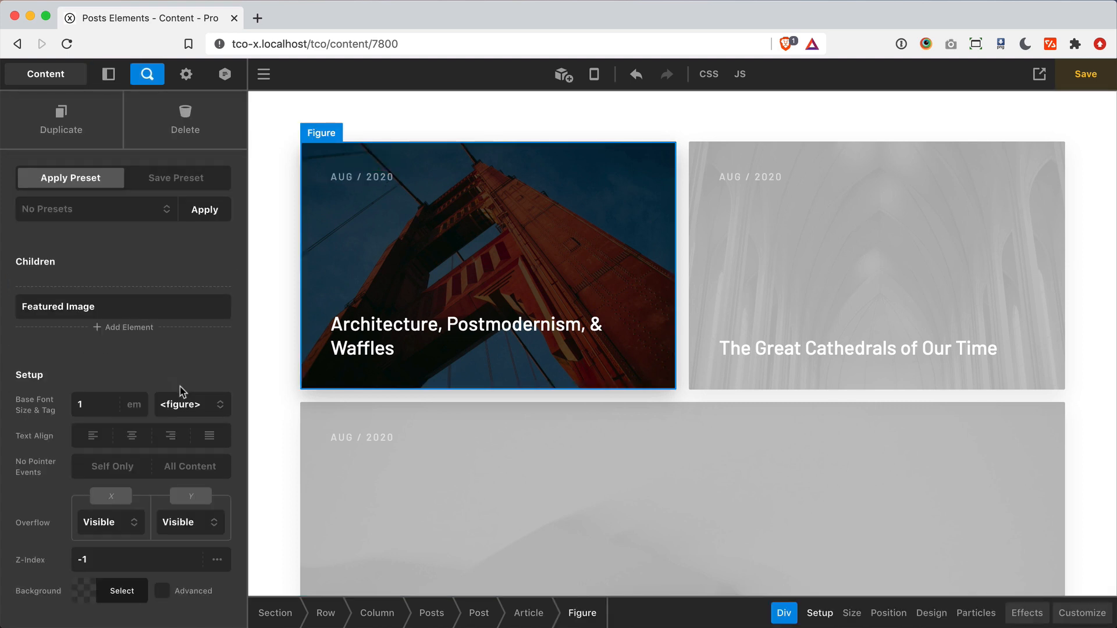
{"action": "left_click", "coordinate": [106, 559]}
{"action": "key", "text": "BackSpace"}
{"action": "key", "text": "BackSpace"}
{"action": "type", "text": "2"}
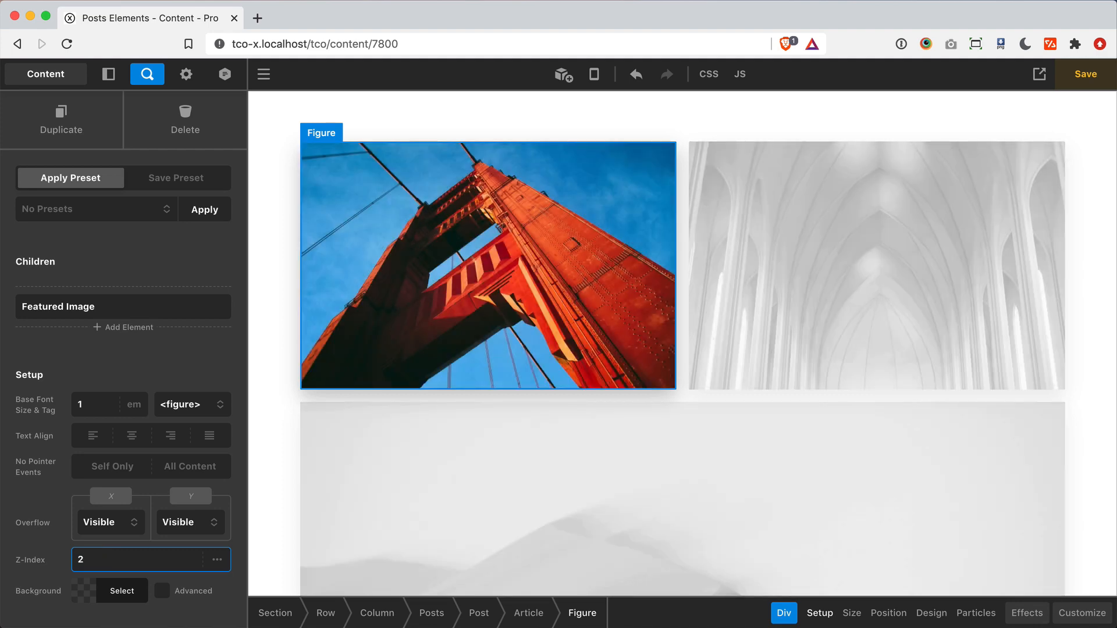
{"action": "key", "text": "BackSpace"}
{"action": "type", "text": "-1"}
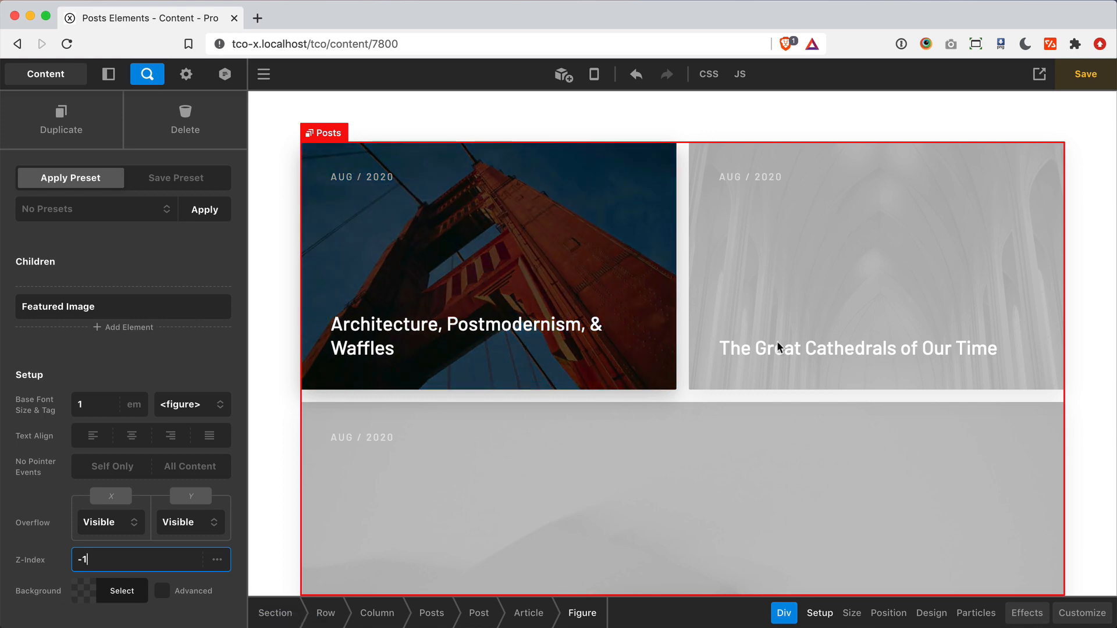
Select the Posts row and examine its 28em column layout for the laptop breakpoint
{"action": "scroll", "coordinate": [719, 461], "scroll_direction": "down", "scroll_amount": 3}
{"action": "scroll", "coordinate": [720, 464], "scroll_direction": "up", "scroll_amount": 3}
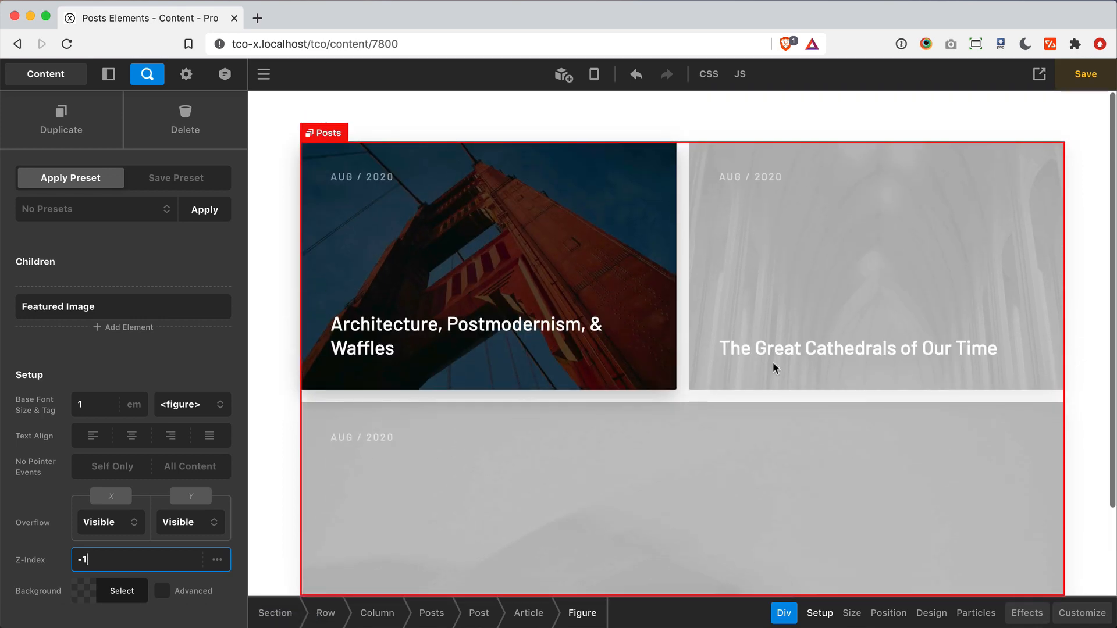
{"action": "left_click", "coordinate": [776, 344]}
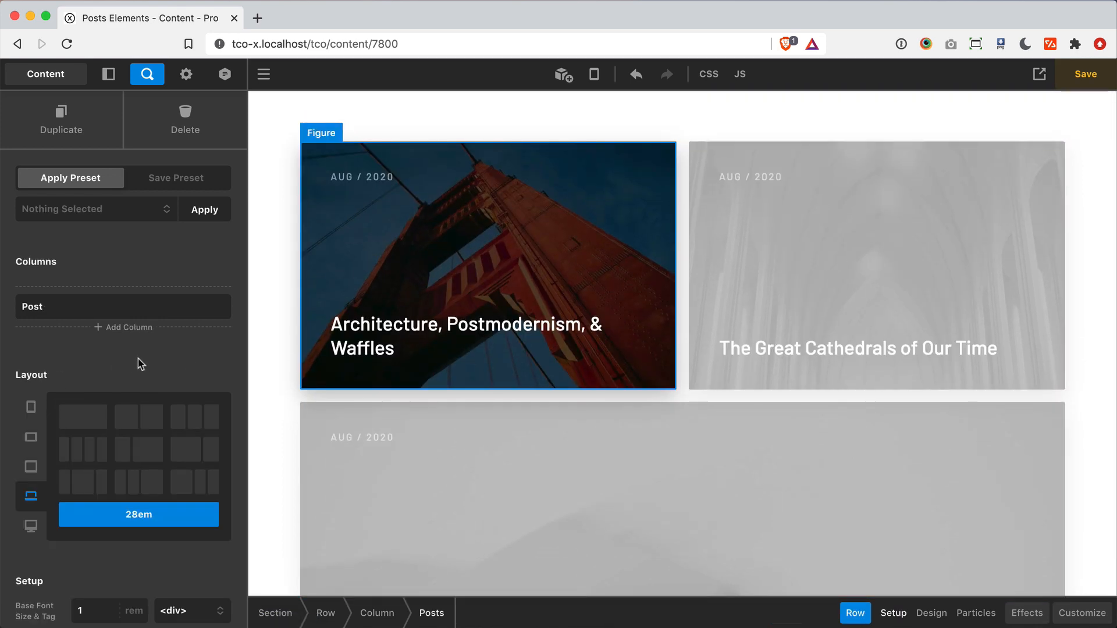
{"action": "scroll", "coordinate": [140, 364], "scroll_direction": "down", "scroll_amount": 4}
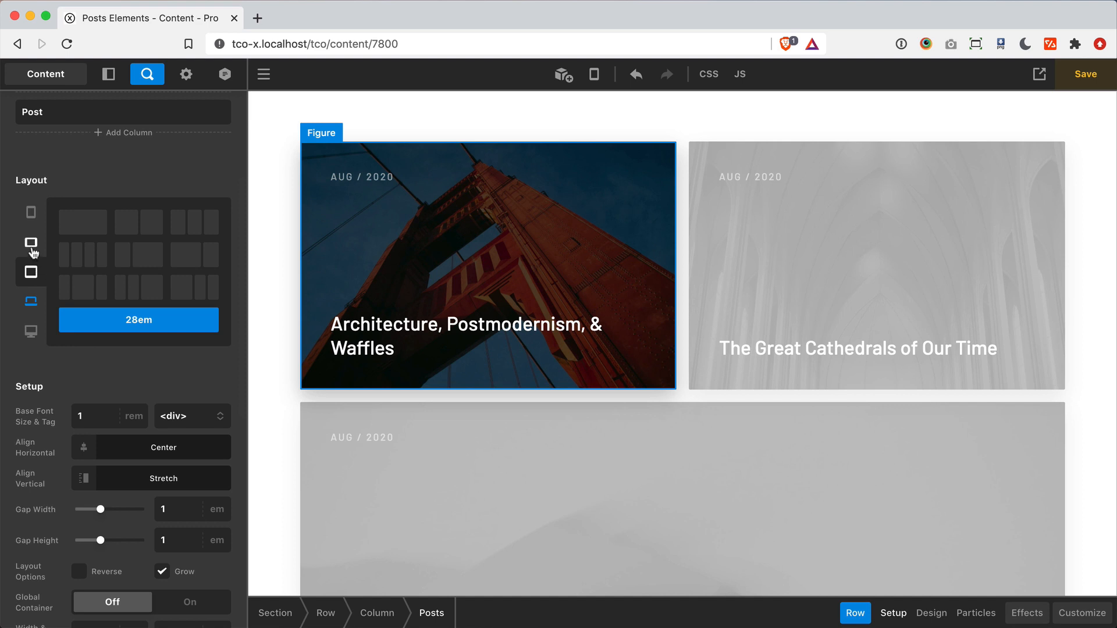
{"action": "left_click", "coordinate": [32, 305]}
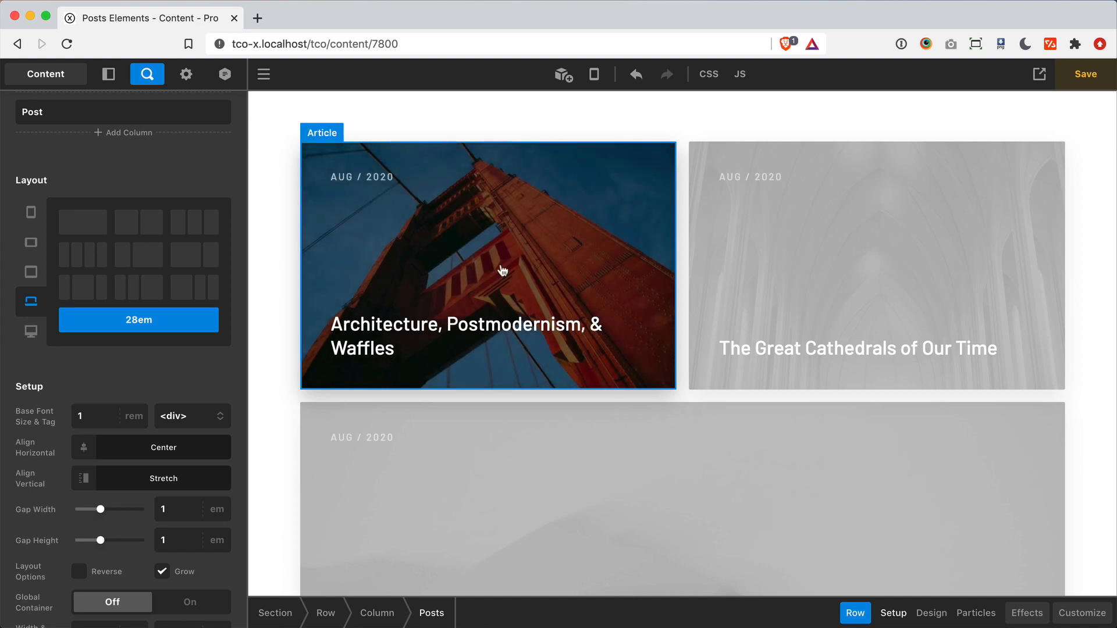
Narrow the browser window and widen it again to examine how the post tiles reflow
{"action": "left_click_drag", "start_coordinate": [1114, 282], "coordinate": [1000, 276]}
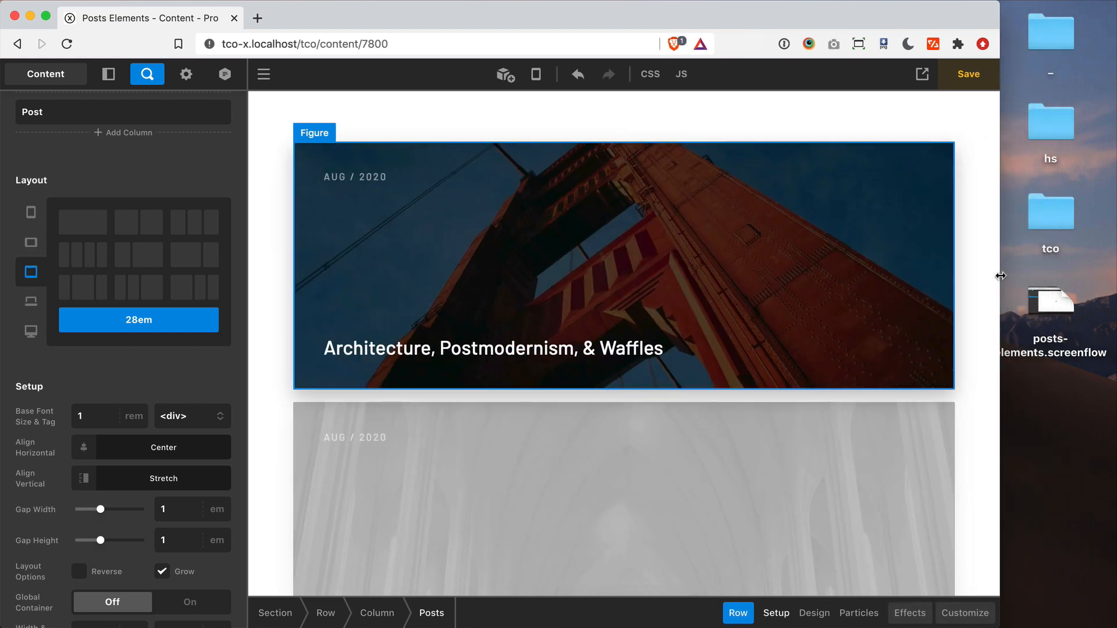
{"action": "left_click_drag", "start_coordinate": [1000, 276], "coordinate": [1112, 257]}
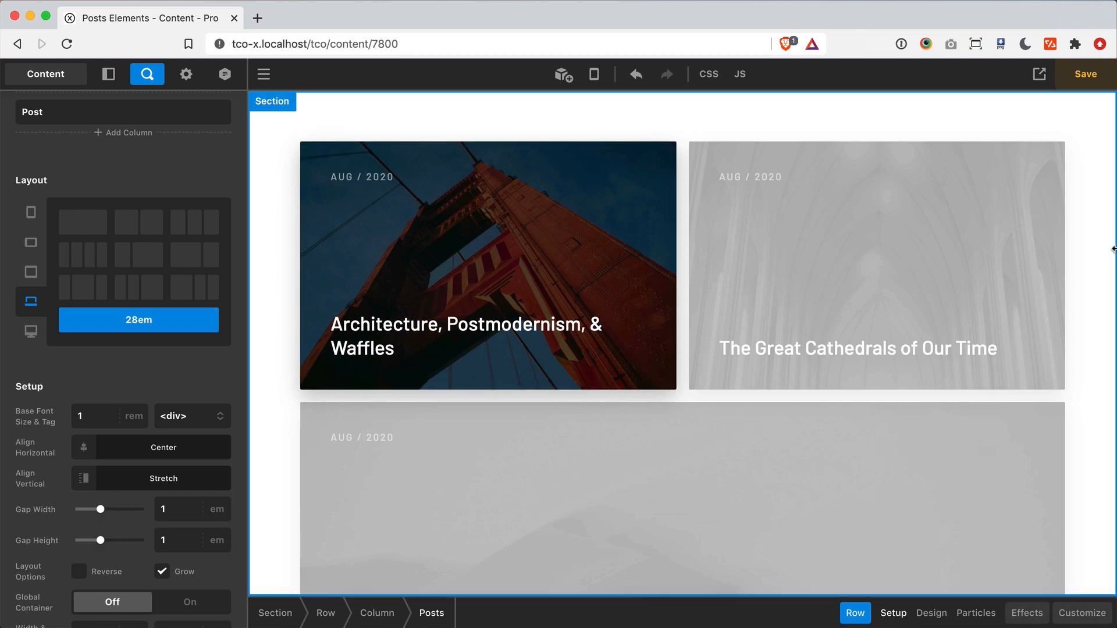
{"action": "scroll", "coordinate": [836, 253], "scroll_direction": "down", "scroll_amount": 3}
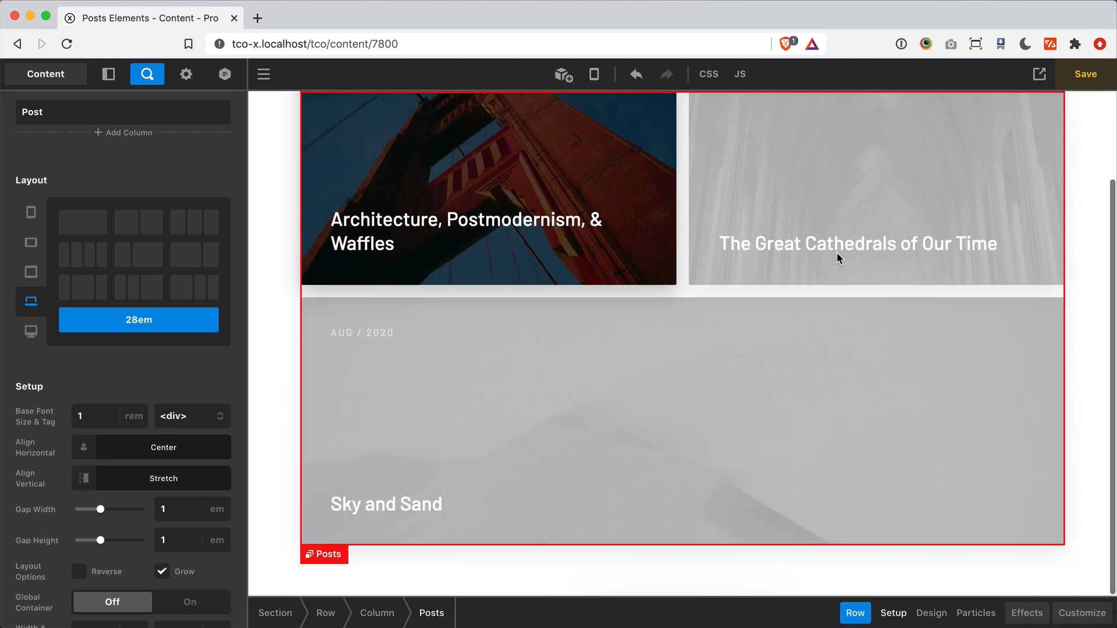
Turn off Grow for the Posts row and try the Start and Center horizontal alignments
{"action": "scroll", "coordinate": [211, 425], "scroll_direction": "down", "scroll_amount": 3}
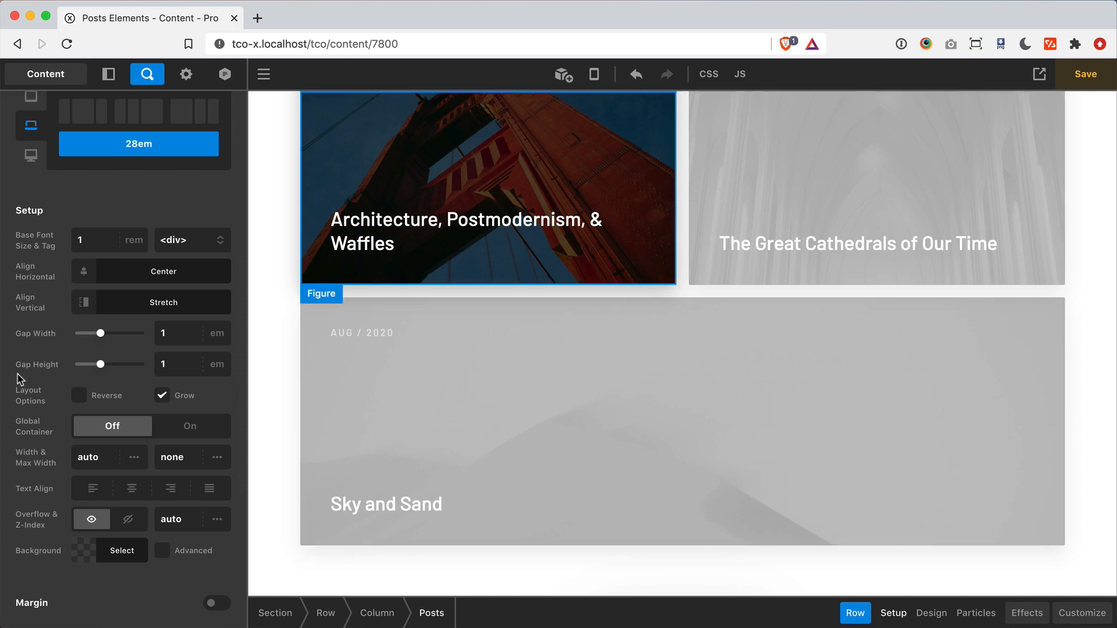
{"action": "left_click", "coordinate": [162, 397]}
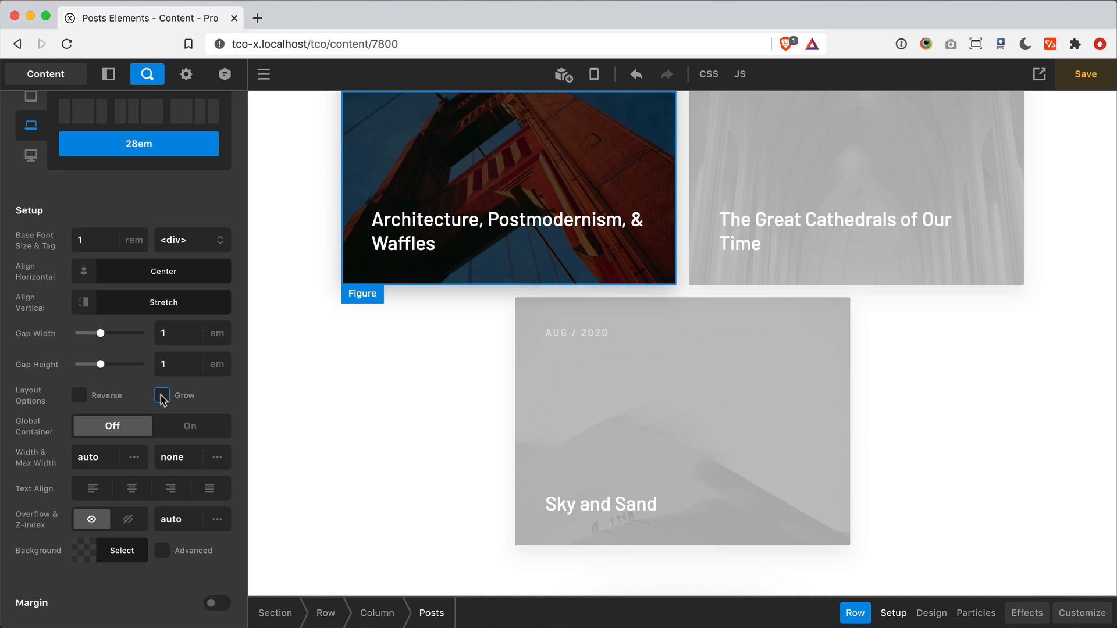
{"action": "scroll", "coordinate": [162, 397], "scroll_direction": "up", "scroll_amount": 2}
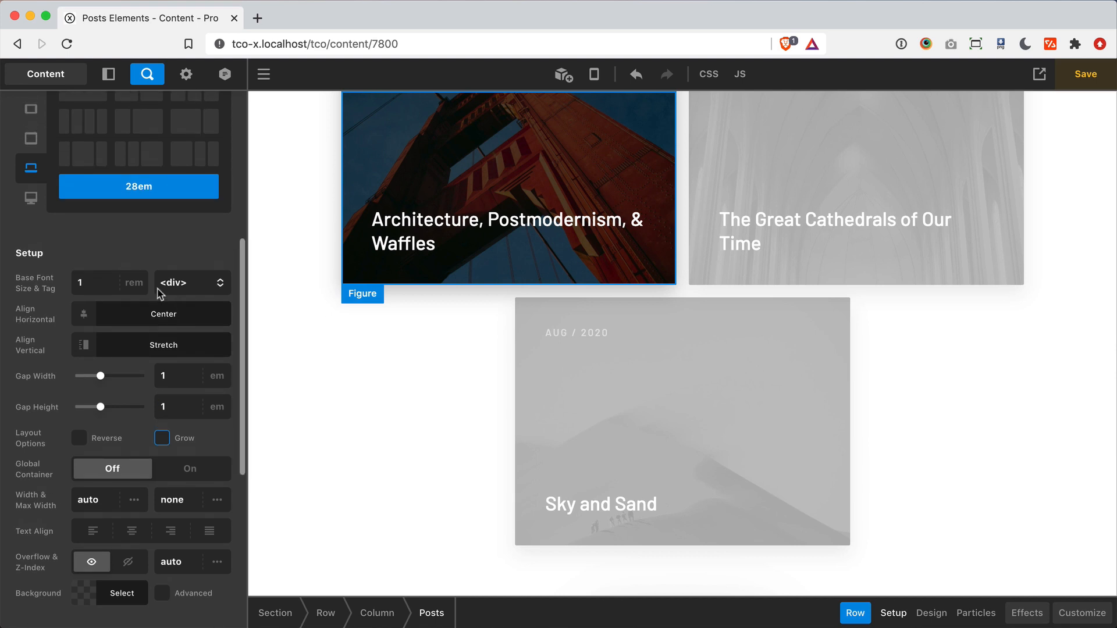
{"action": "left_click", "coordinate": [137, 315]}
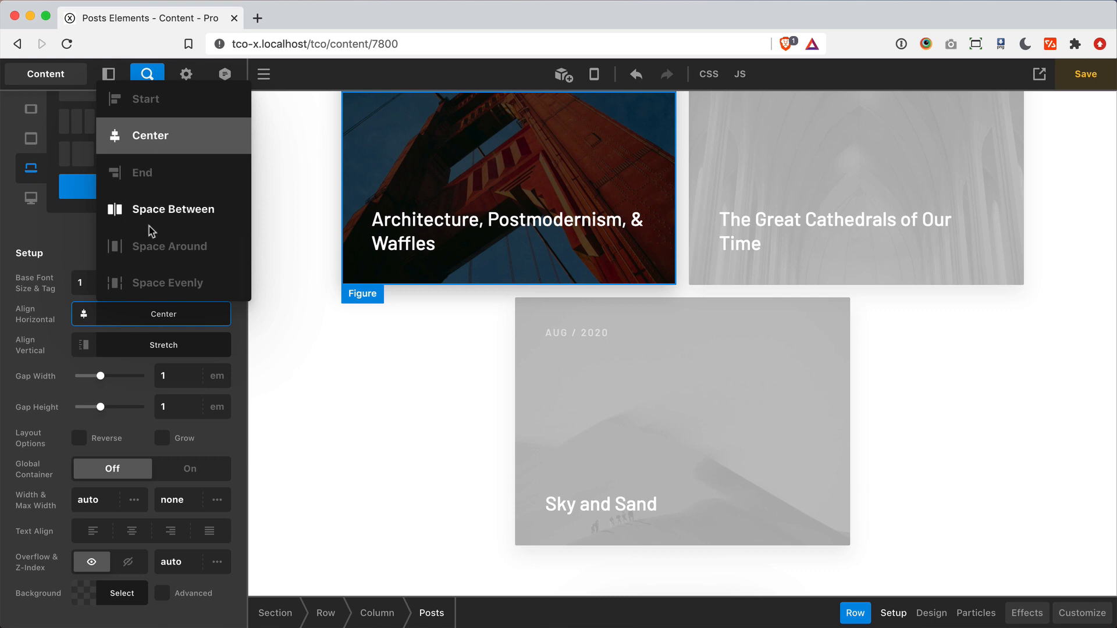
{"action": "left_click", "coordinate": [164, 99]}
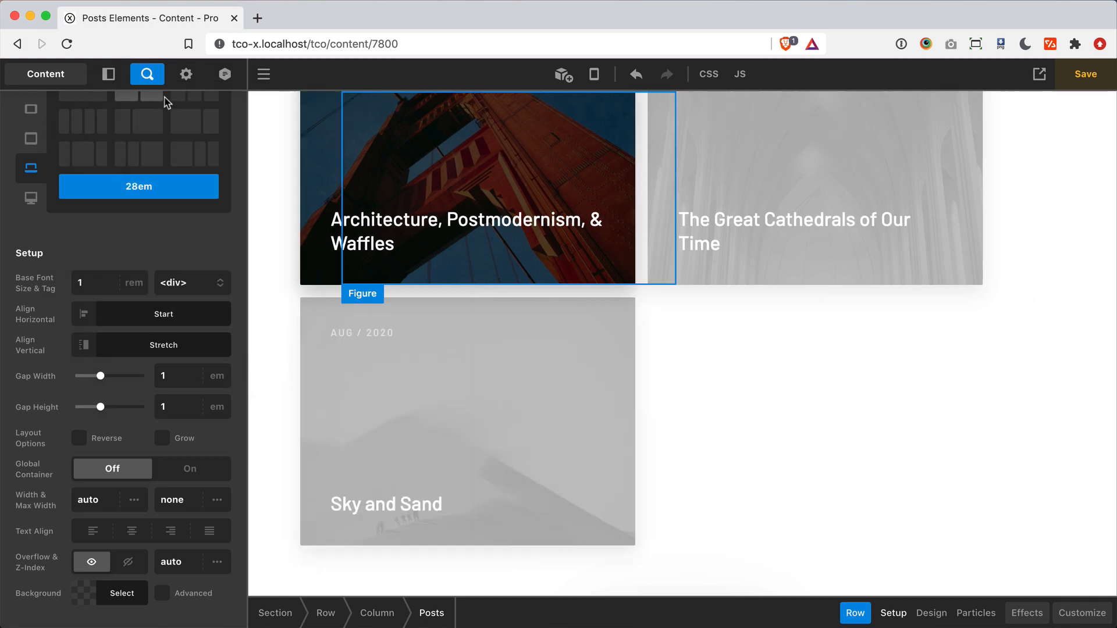
{"action": "left_click", "coordinate": [146, 317]}
{"action": "left_click", "coordinate": [152, 135]}
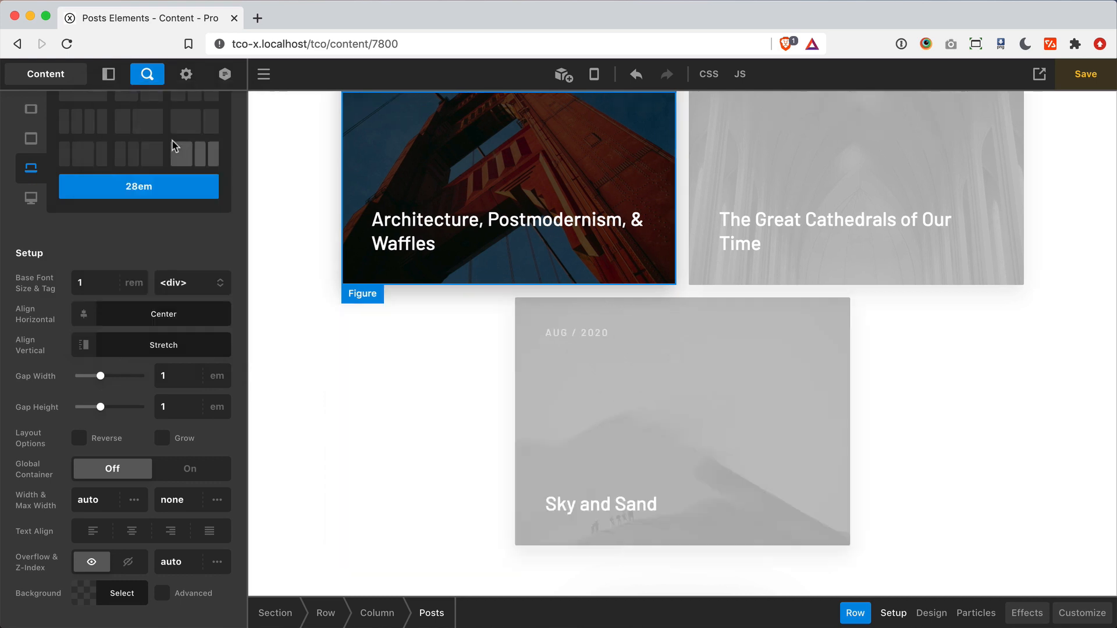
Try the End, Space Between, Space Around and Space Evenly horizontal alignments on the Posts row, and restore Center with Grow enabled
{"action": "left_click", "coordinate": [165, 320]}
{"action": "left_click", "coordinate": [165, 178]}
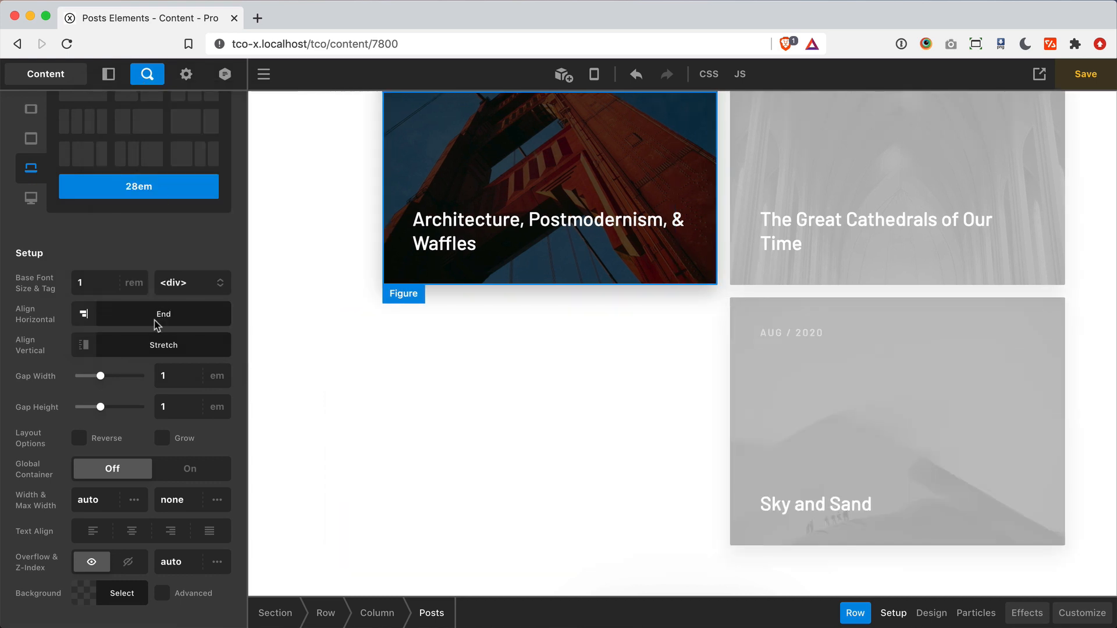
{"action": "left_click", "coordinate": [156, 324]}
{"action": "left_click", "coordinate": [170, 211]}
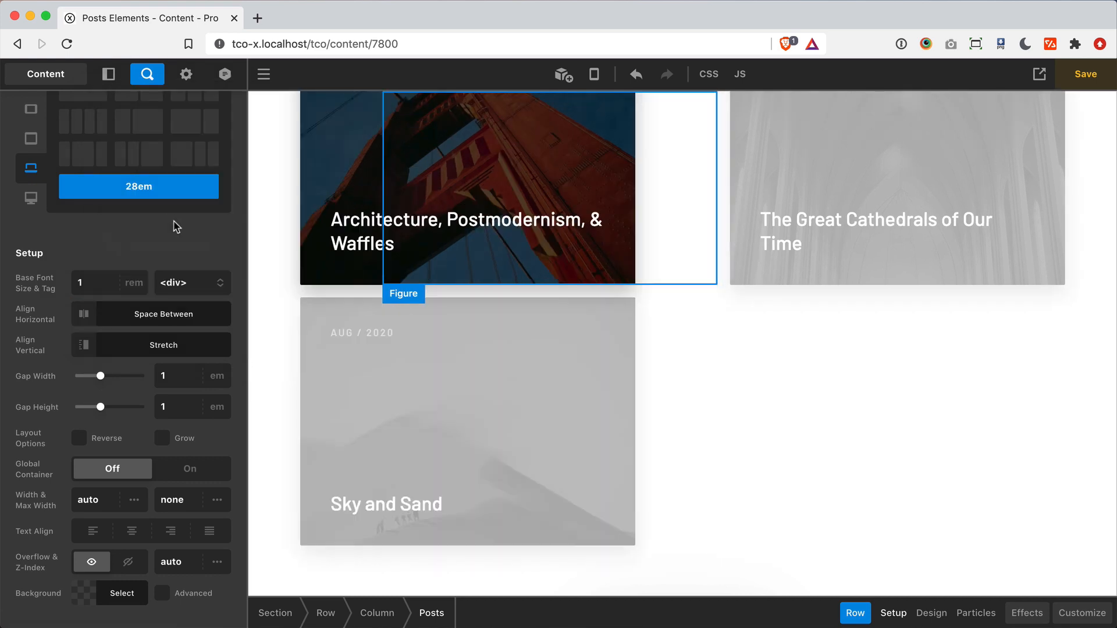
{"action": "left_click", "coordinate": [152, 324]}
{"action": "left_click", "coordinate": [168, 246]}
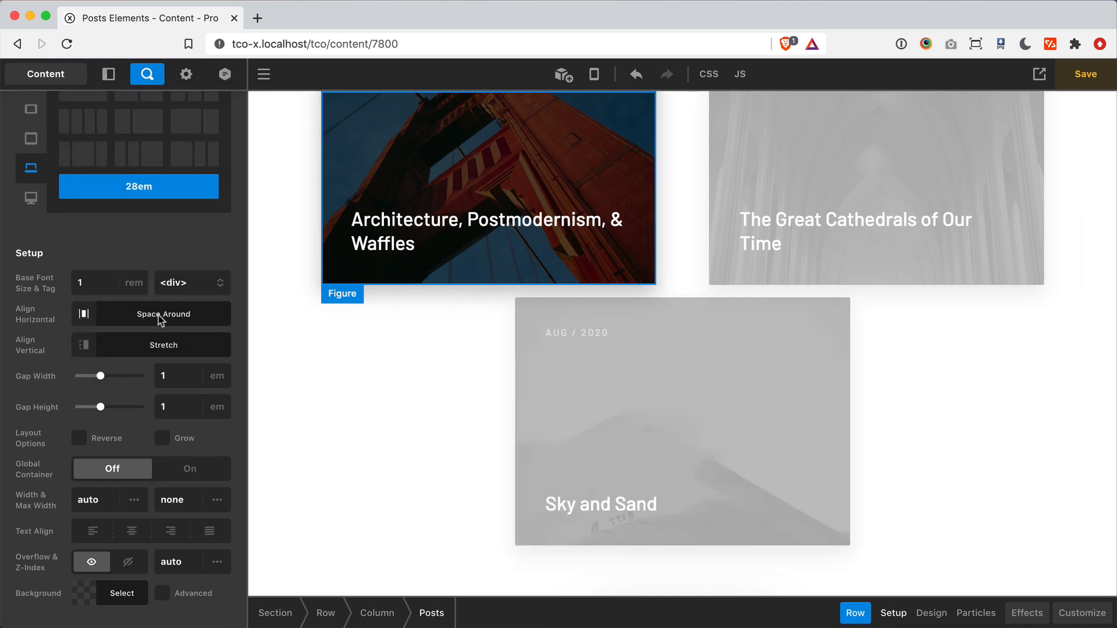
{"action": "left_click", "coordinate": [162, 319]}
{"action": "left_click", "coordinate": [168, 282]}
{"action": "left_click", "coordinate": [165, 314]}
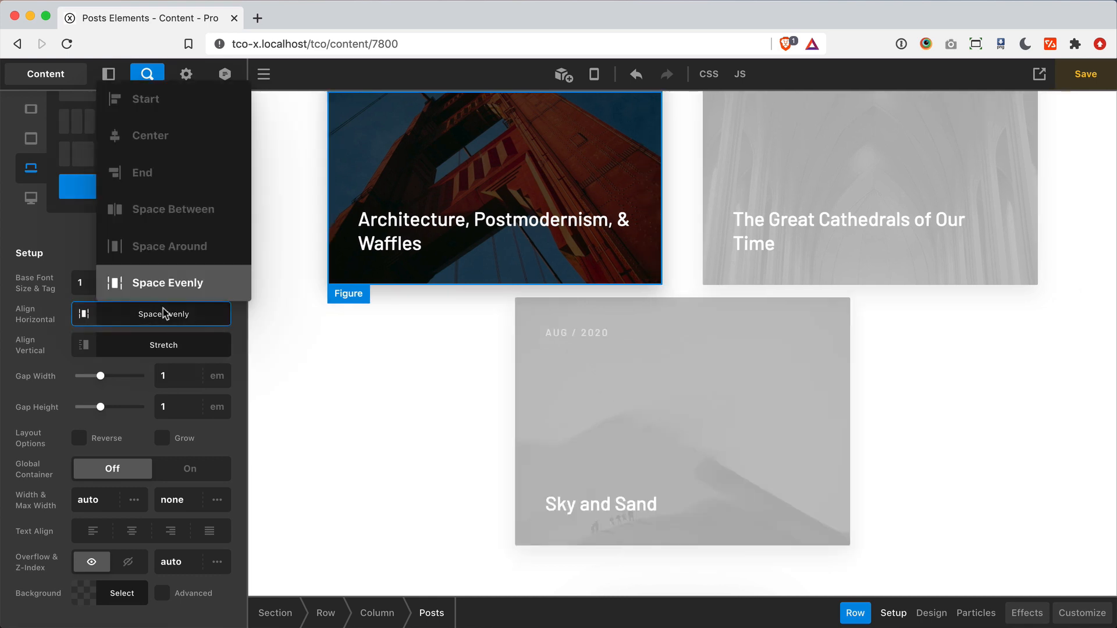
{"action": "left_click", "coordinate": [166, 136]}
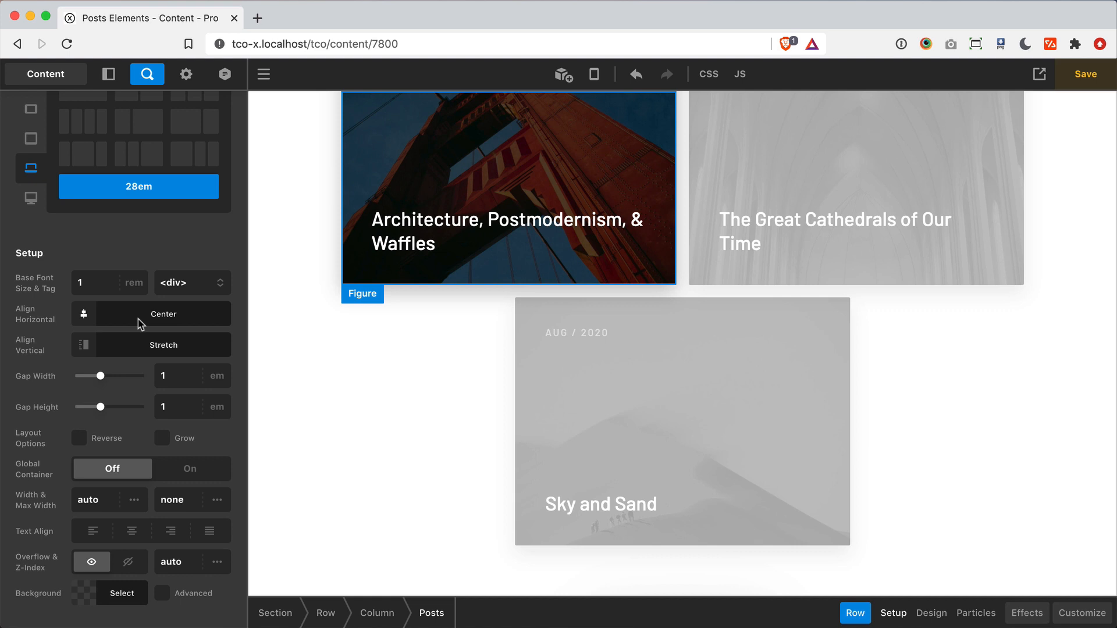
{"action": "left_click", "coordinate": [163, 437]}
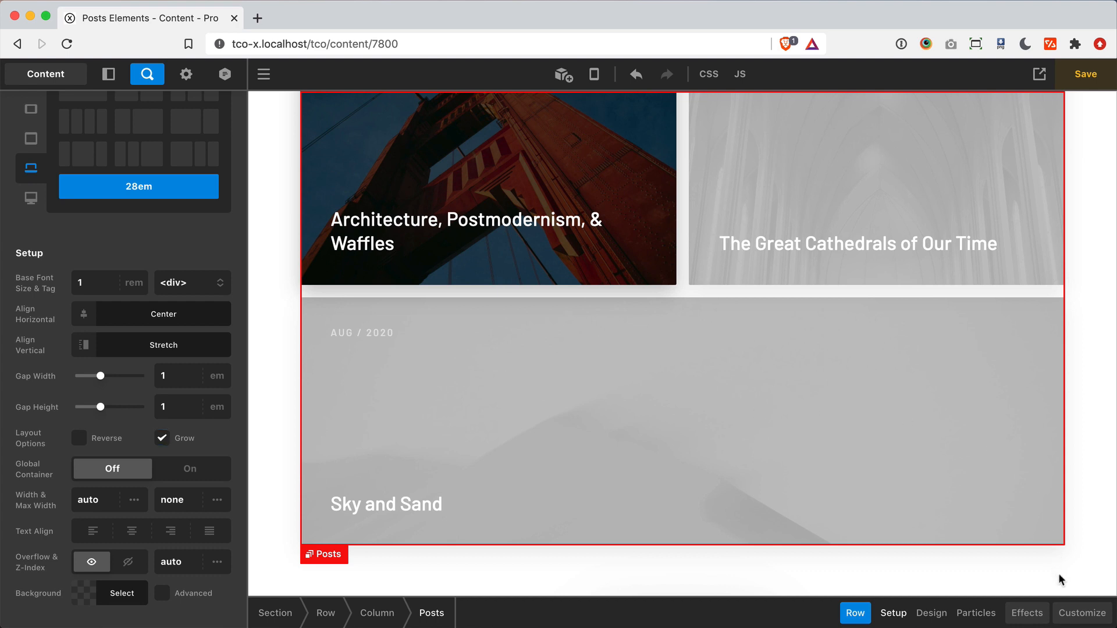
Set the Recent Posts looper provider count of the Posts row to 4
{"action": "left_click", "coordinate": [1080, 612]}
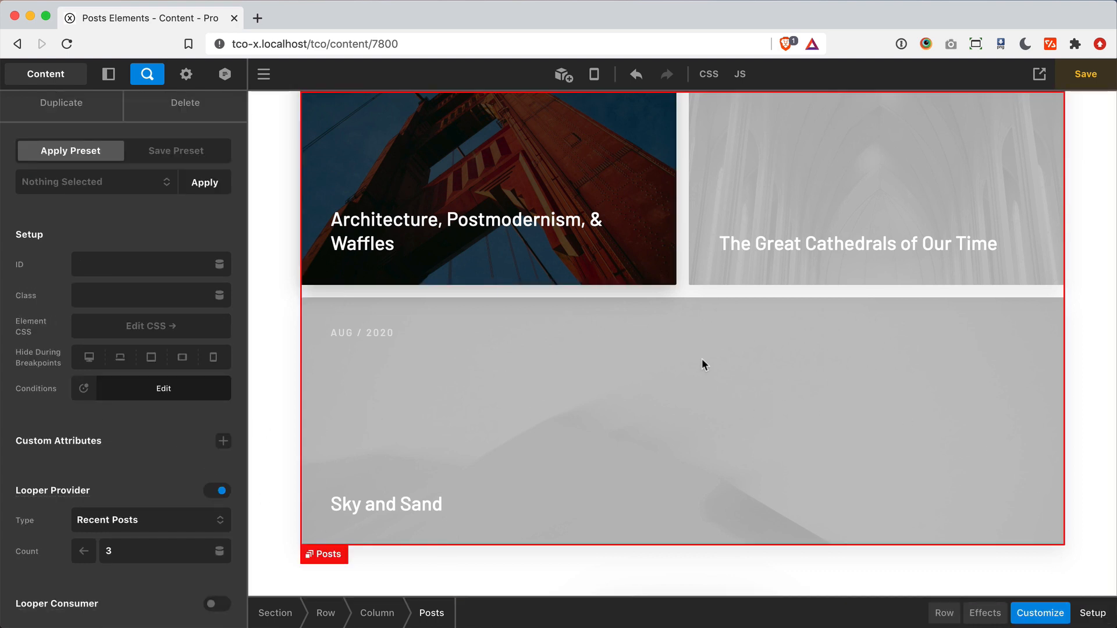
{"action": "left_click", "coordinate": [131, 551]}
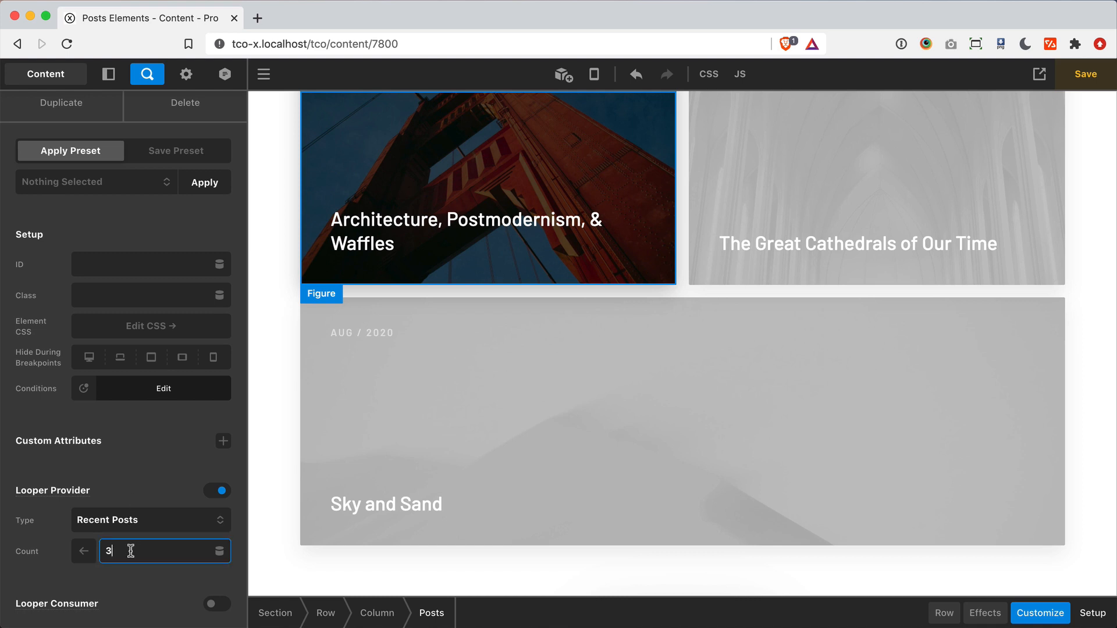
{"action": "type", "text": "4"}
{"action": "left_click", "coordinate": [152, 465]}
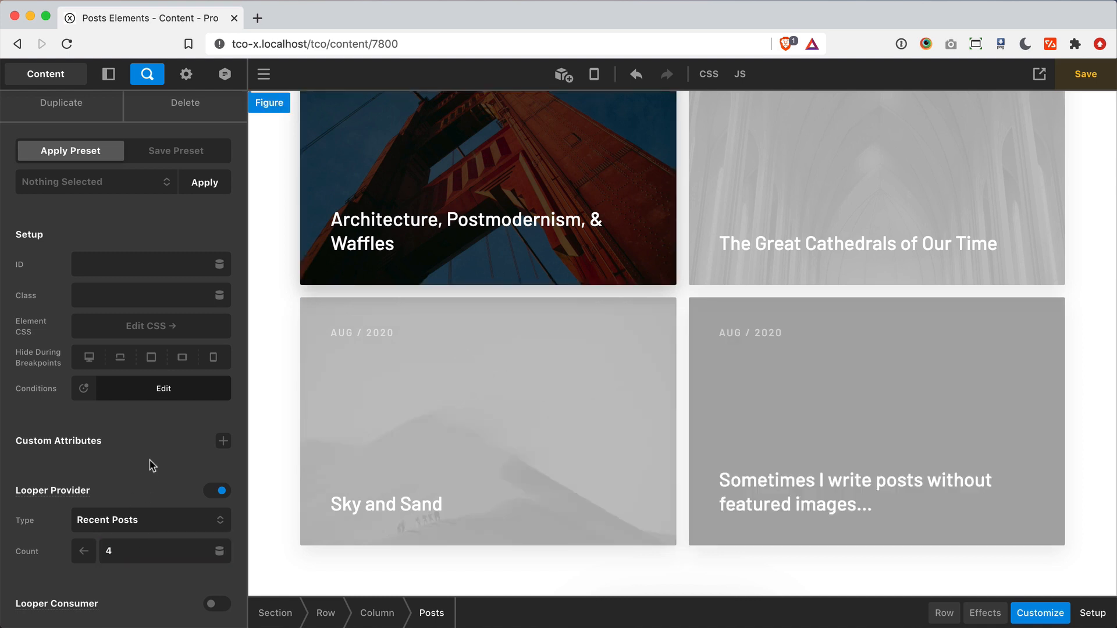